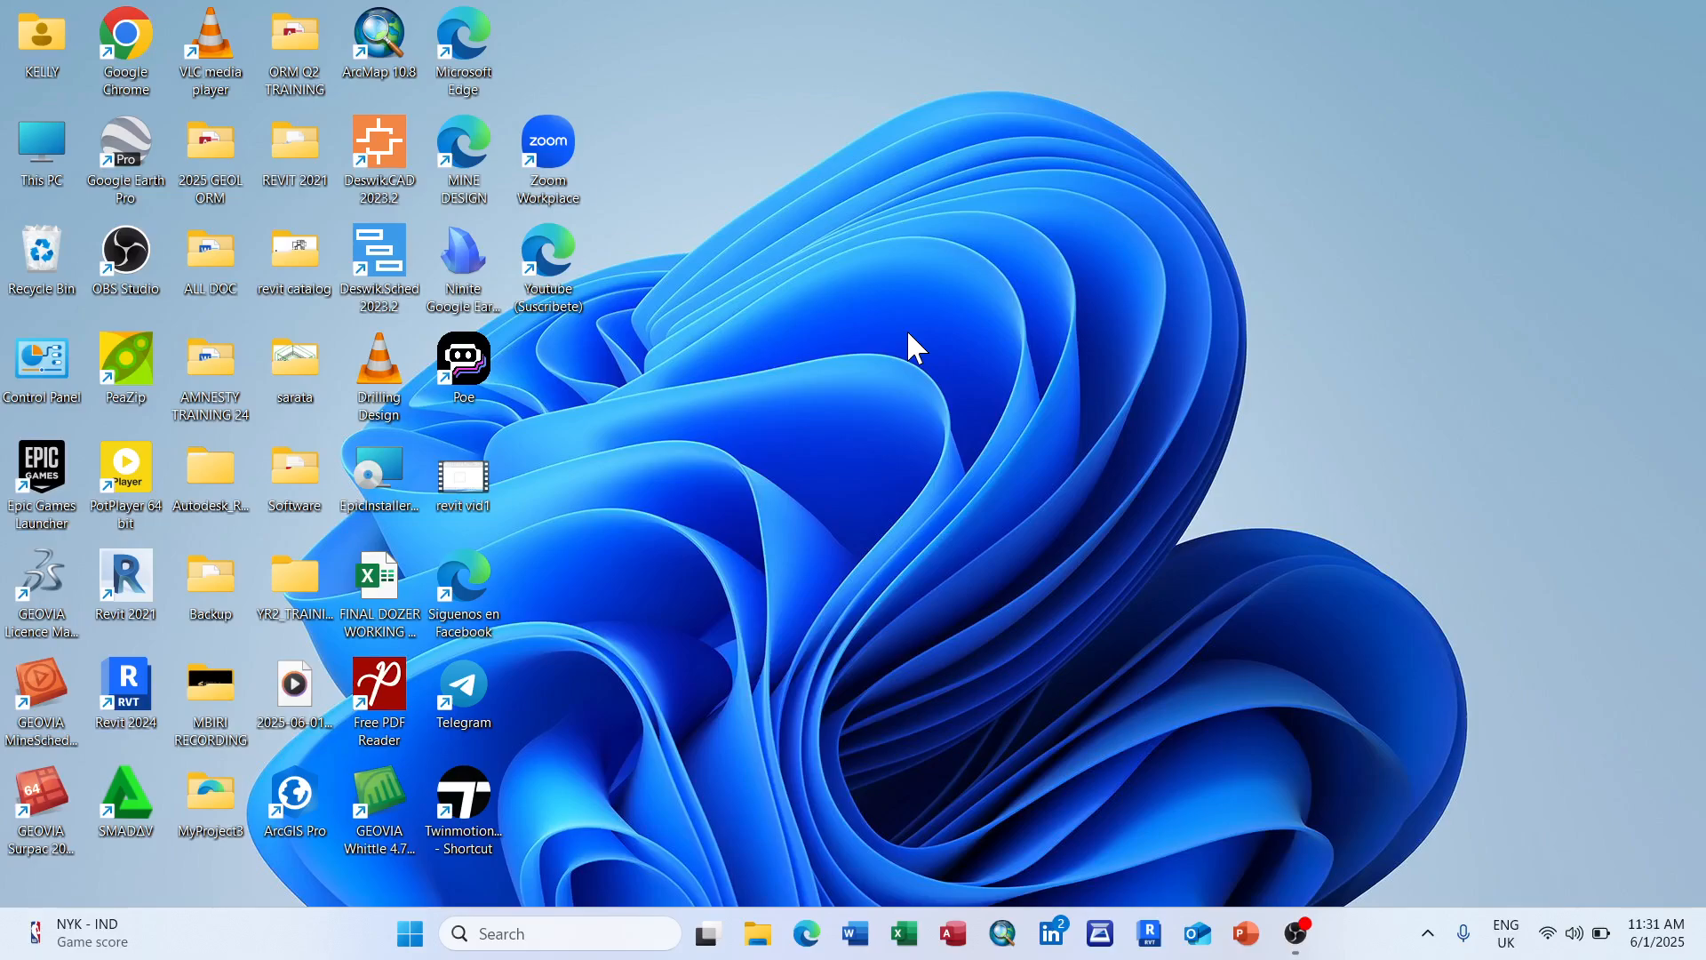
Step: Refresh the desktop, then create a new desktop folder named KBK
right_click(827, 269)
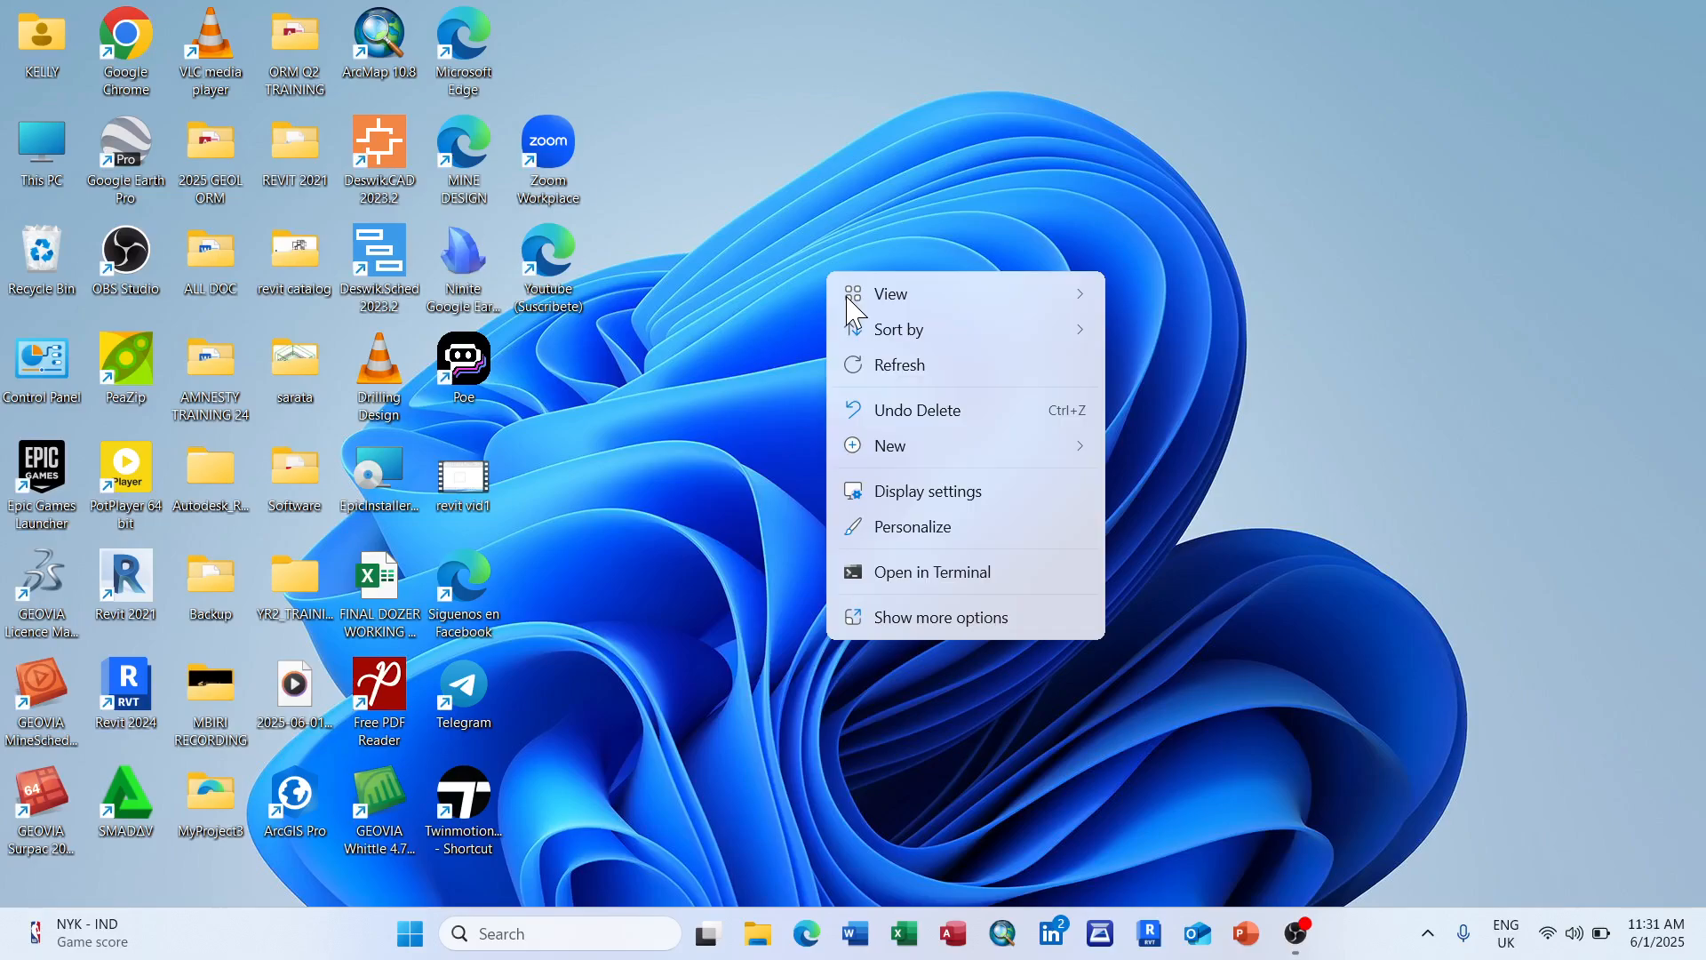
click(922, 367)
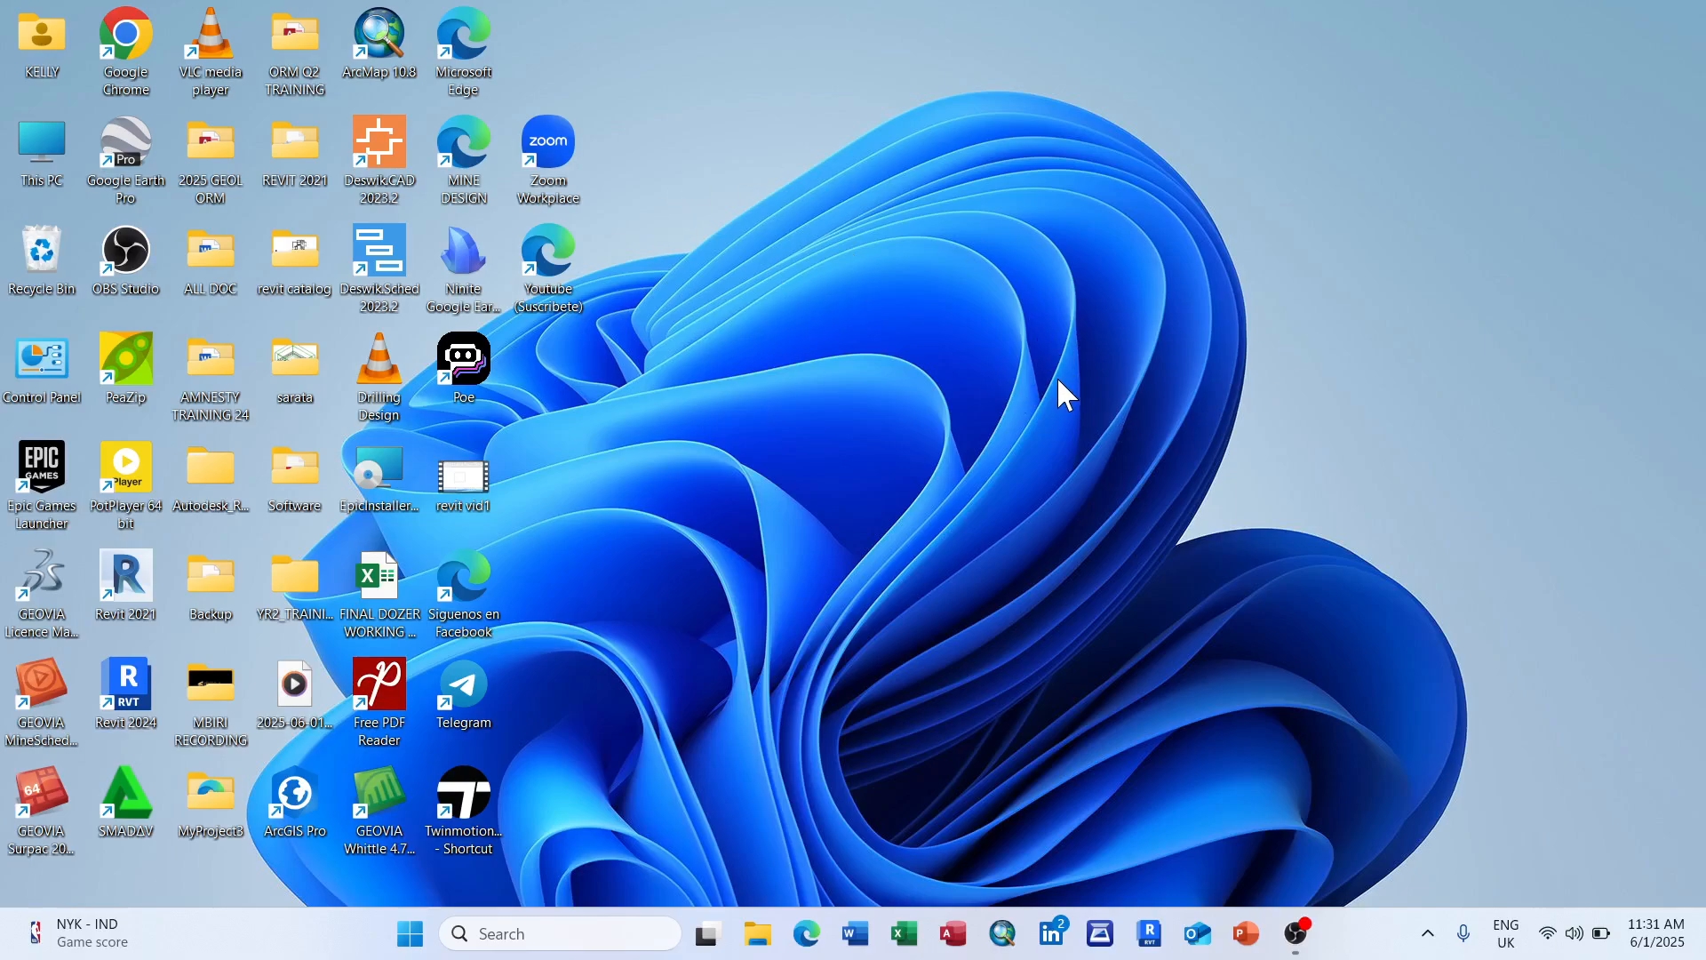
right_click(964, 245)
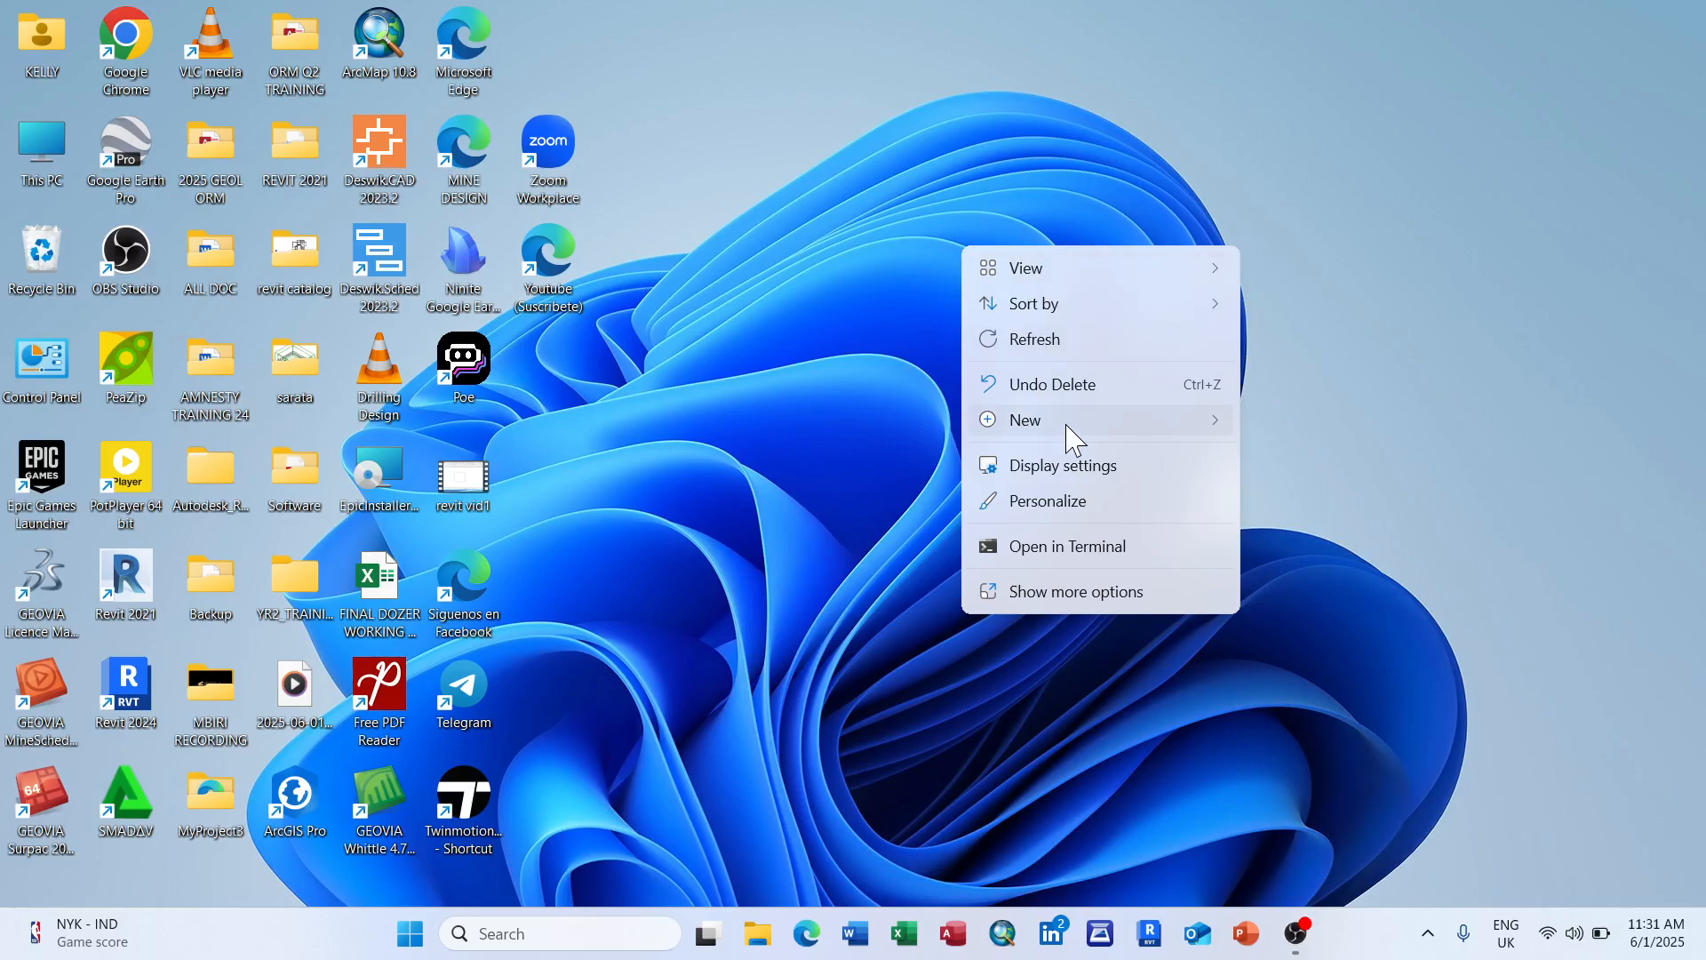
mouse_move(1053, 435)
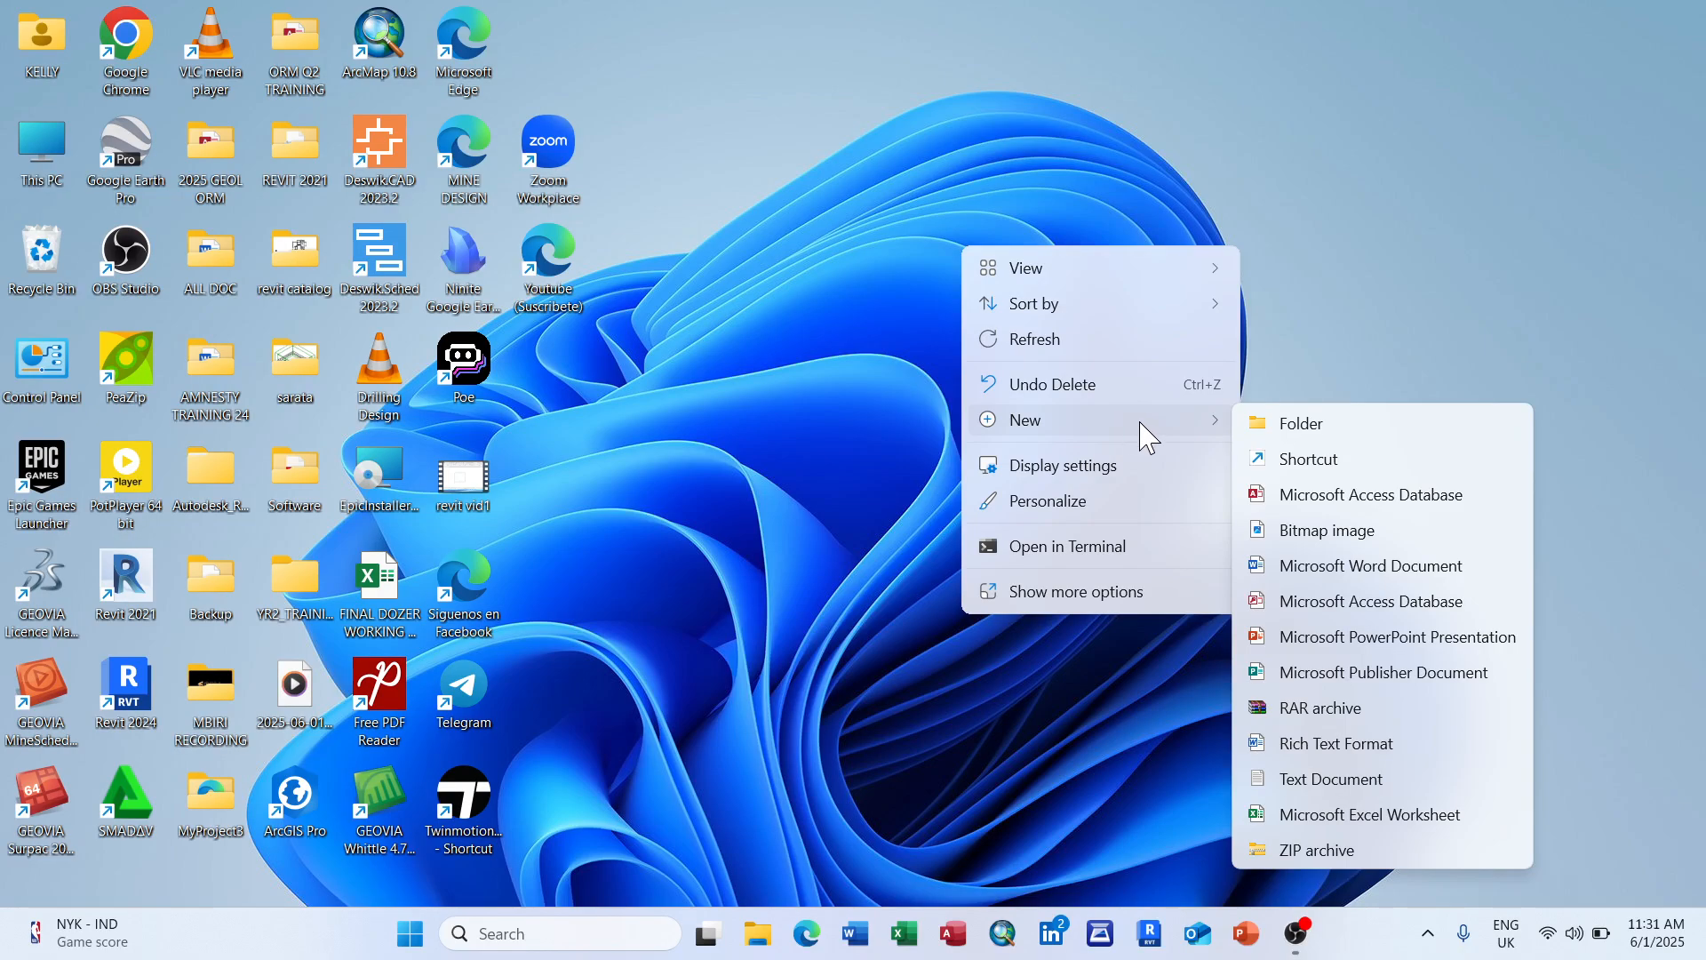
click(1352, 426)
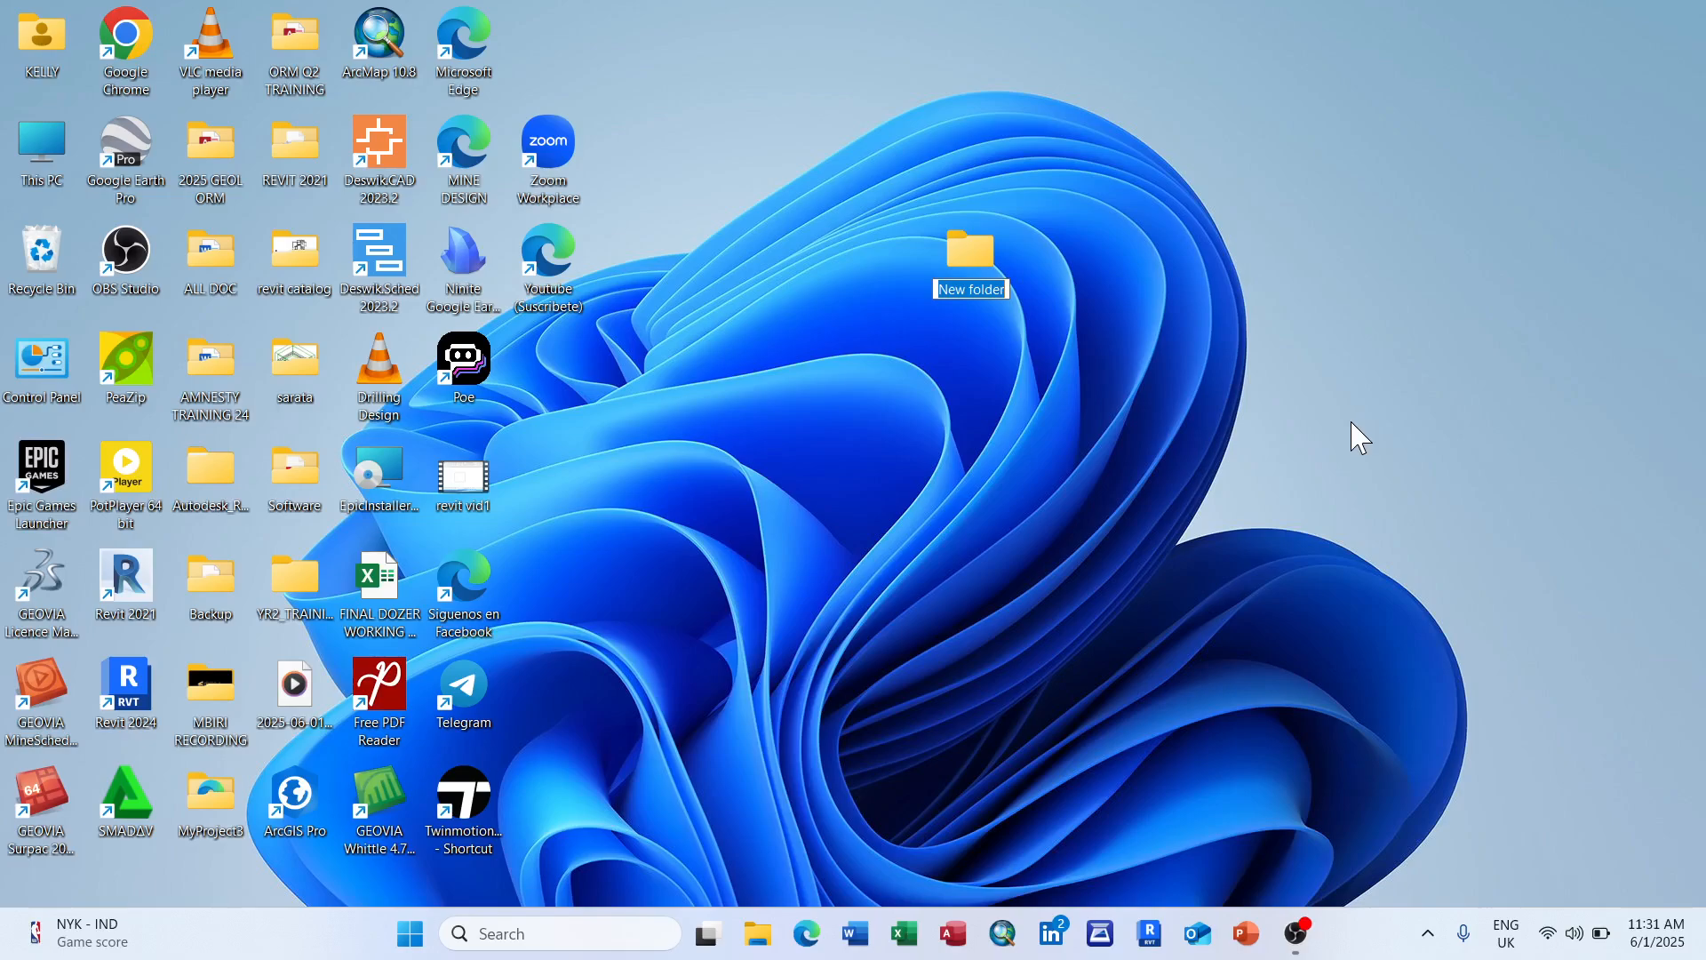
text(KBK)
key(Return)
click(1185, 333)
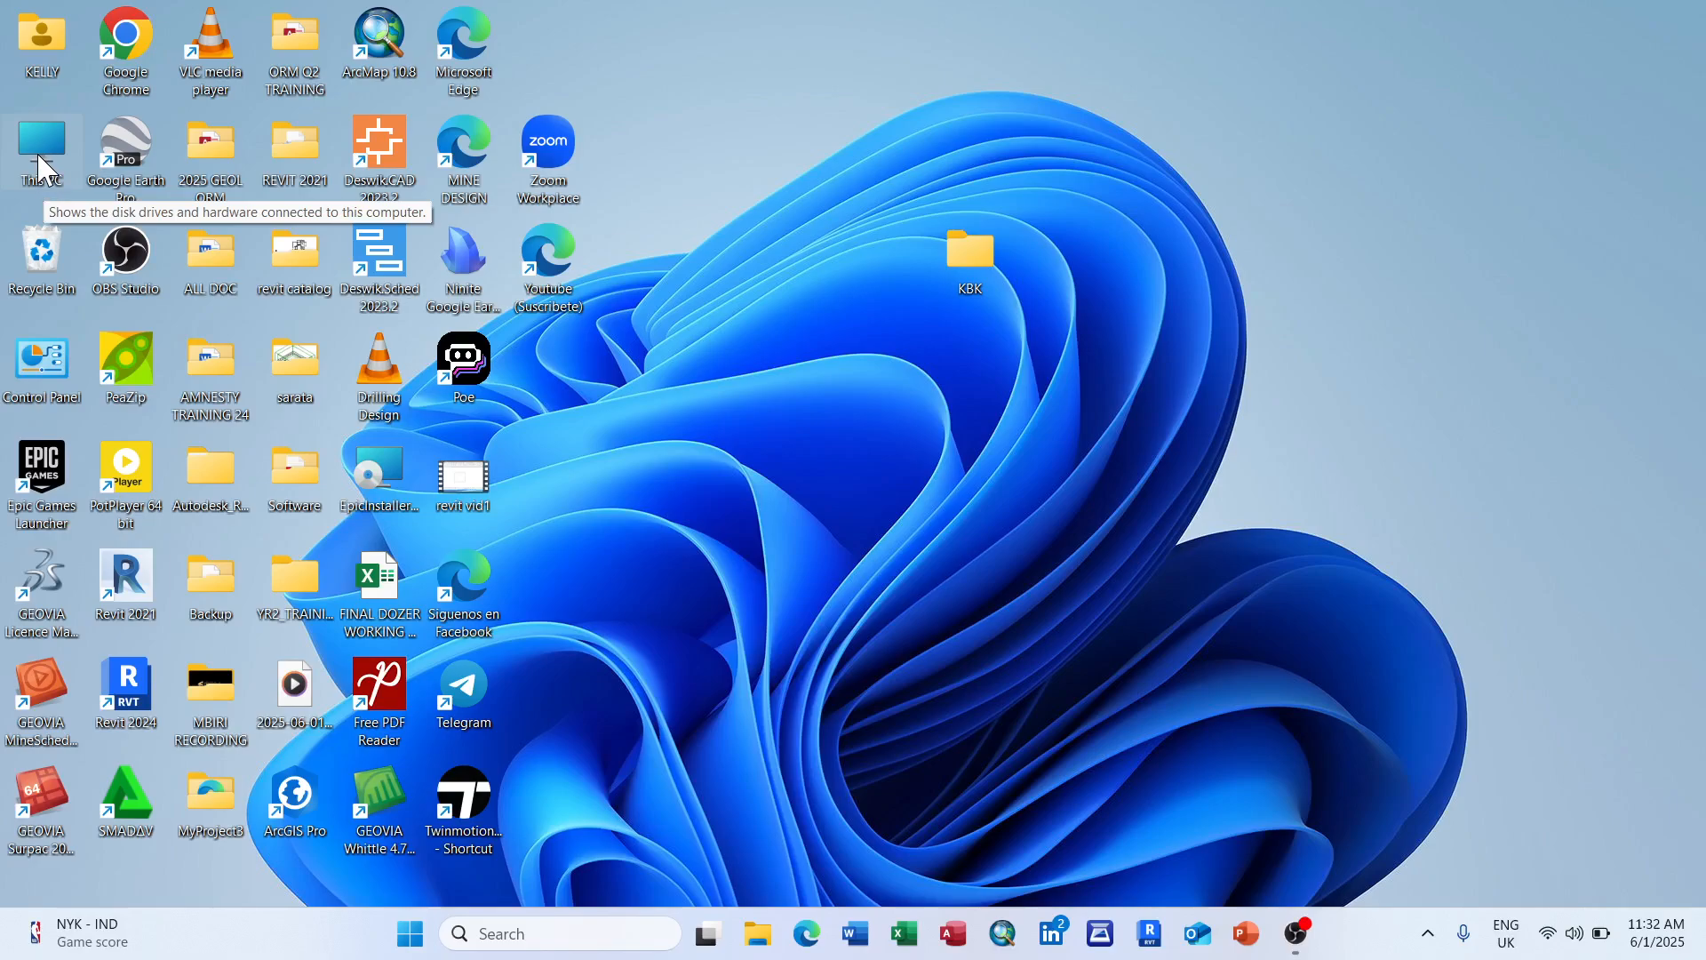
Step: Open Local Disk (C:) in File Explorer via This PC
click(758, 935)
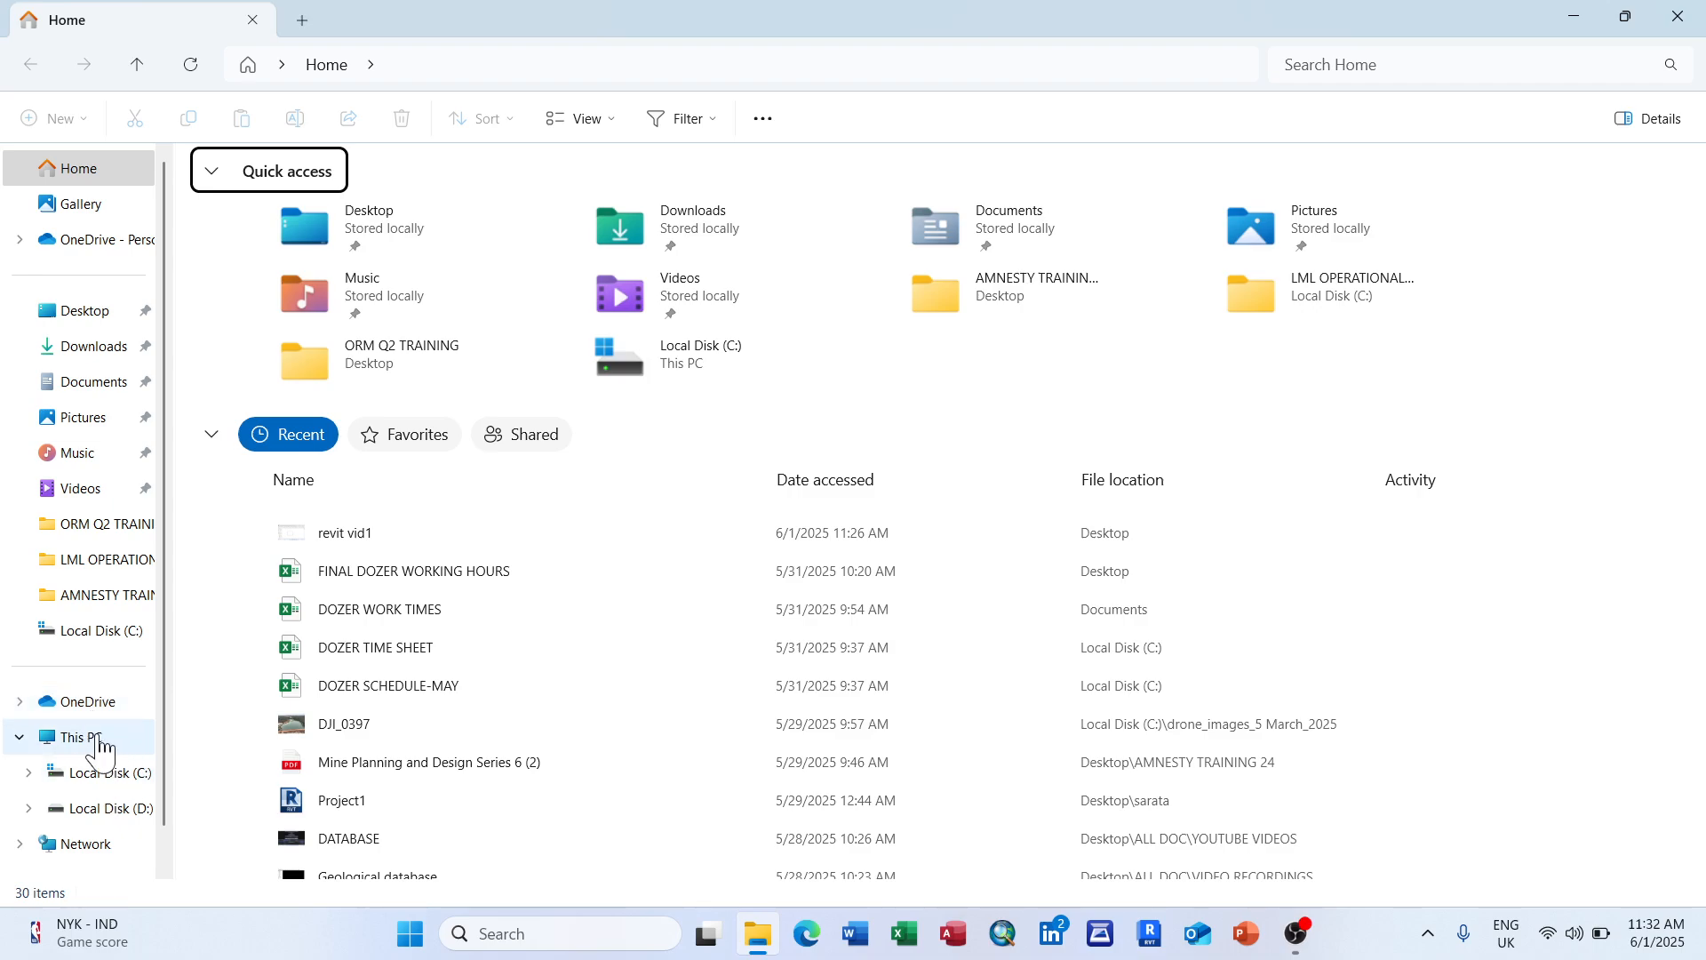
scroll(104, 311, down, 1)
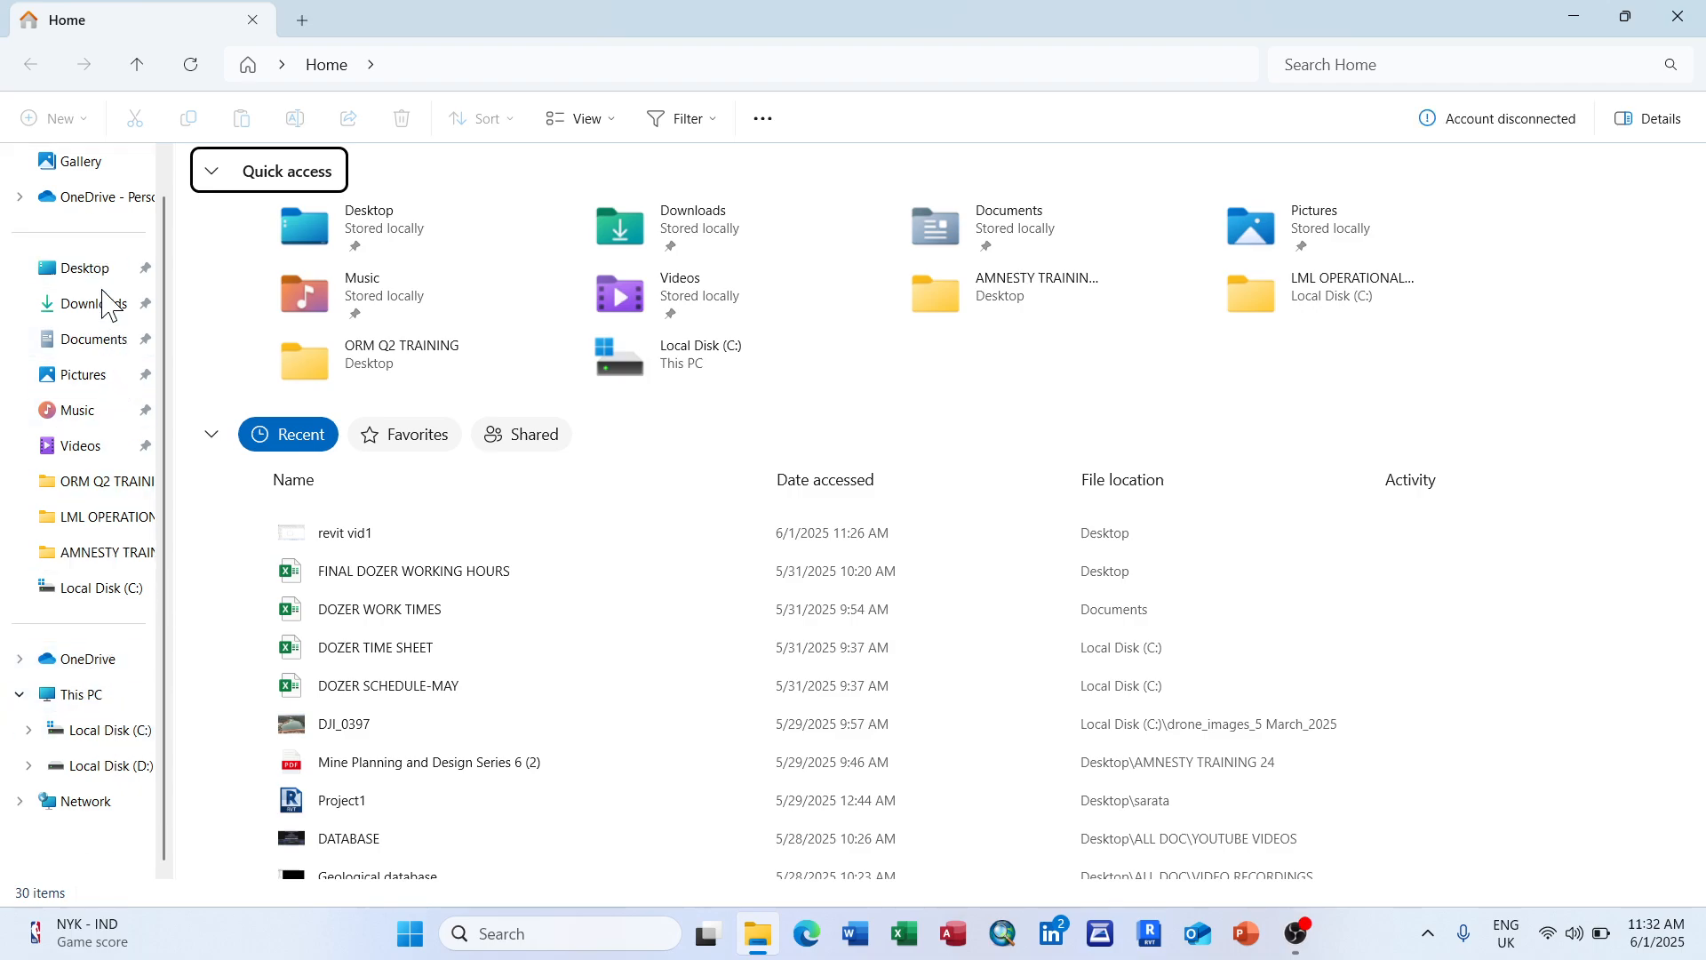
scroll(97, 685, up, 1)
scroll(107, 384, down, 1)
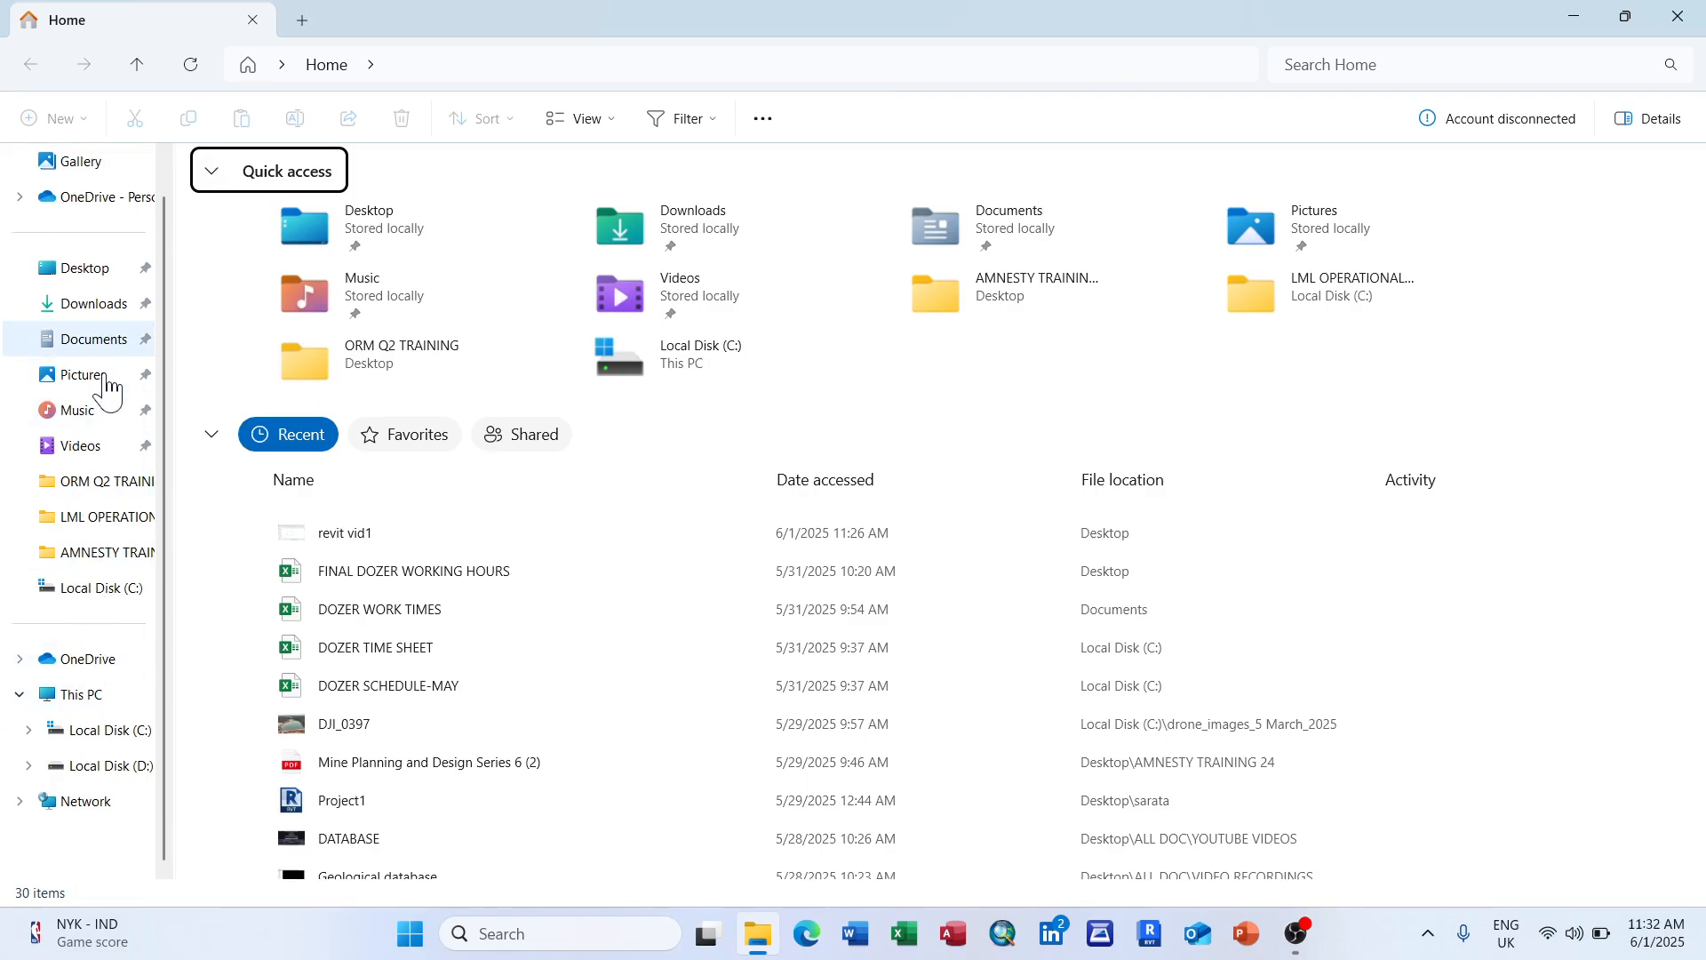
click(99, 695)
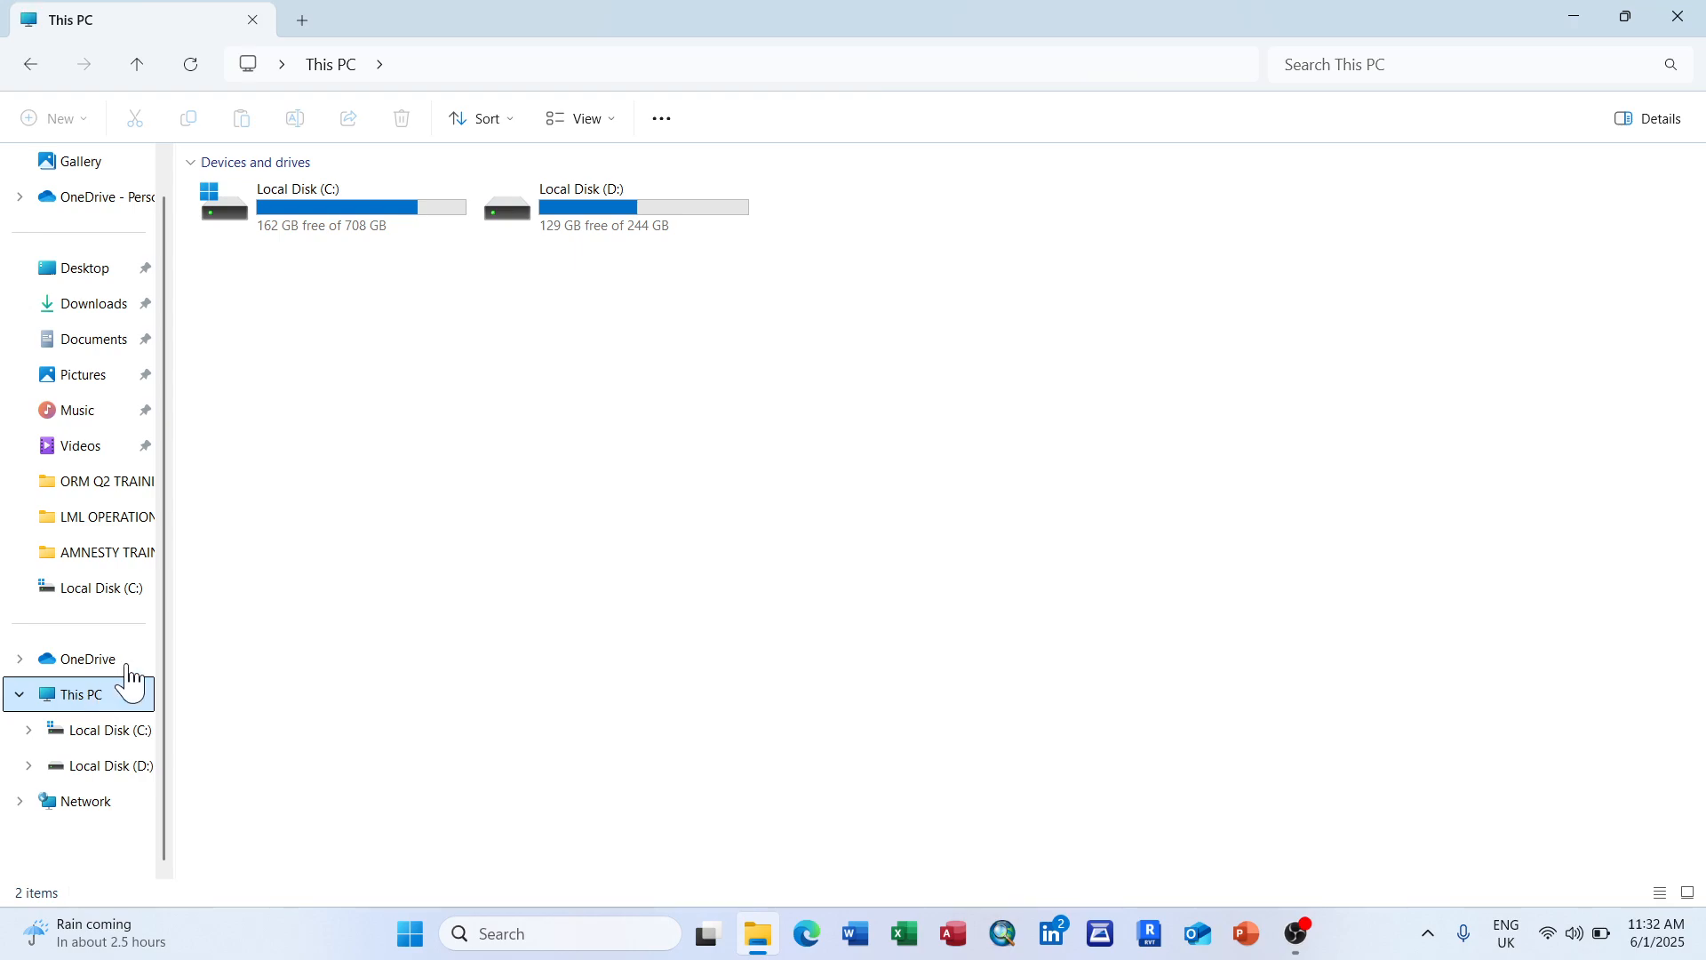
double_click(350, 228)
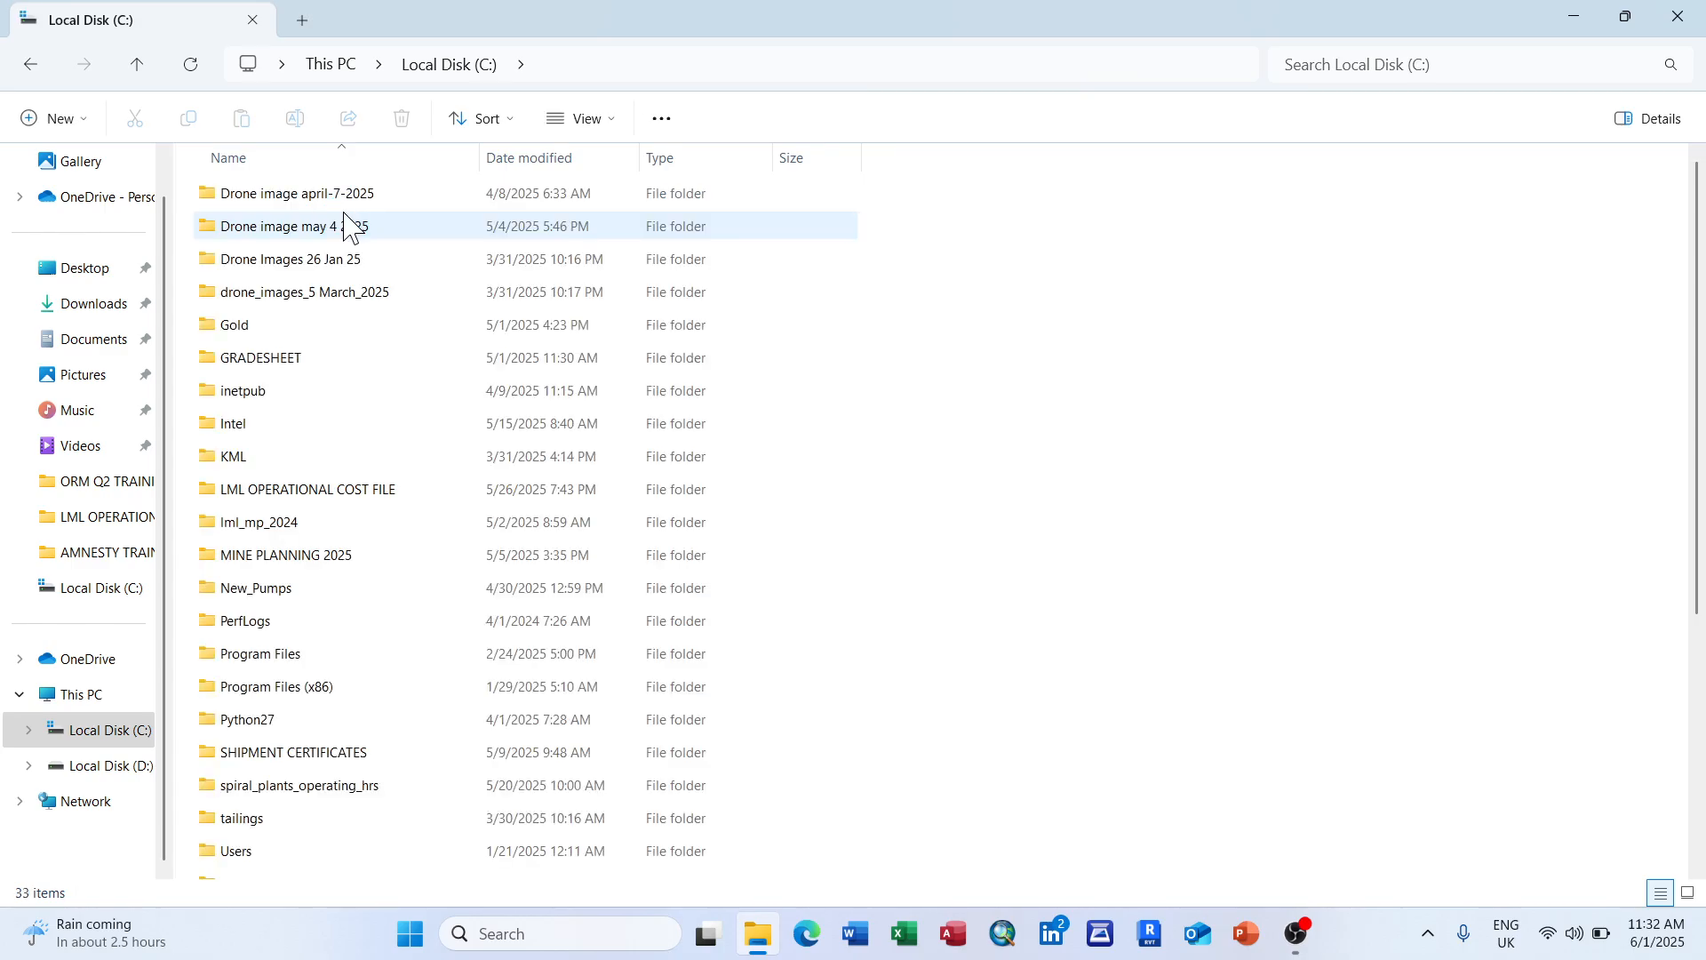
Step: Delete the yr2 folder from Local Disk (C:), leaving 32 items
scroll(1331, 700, down, 4)
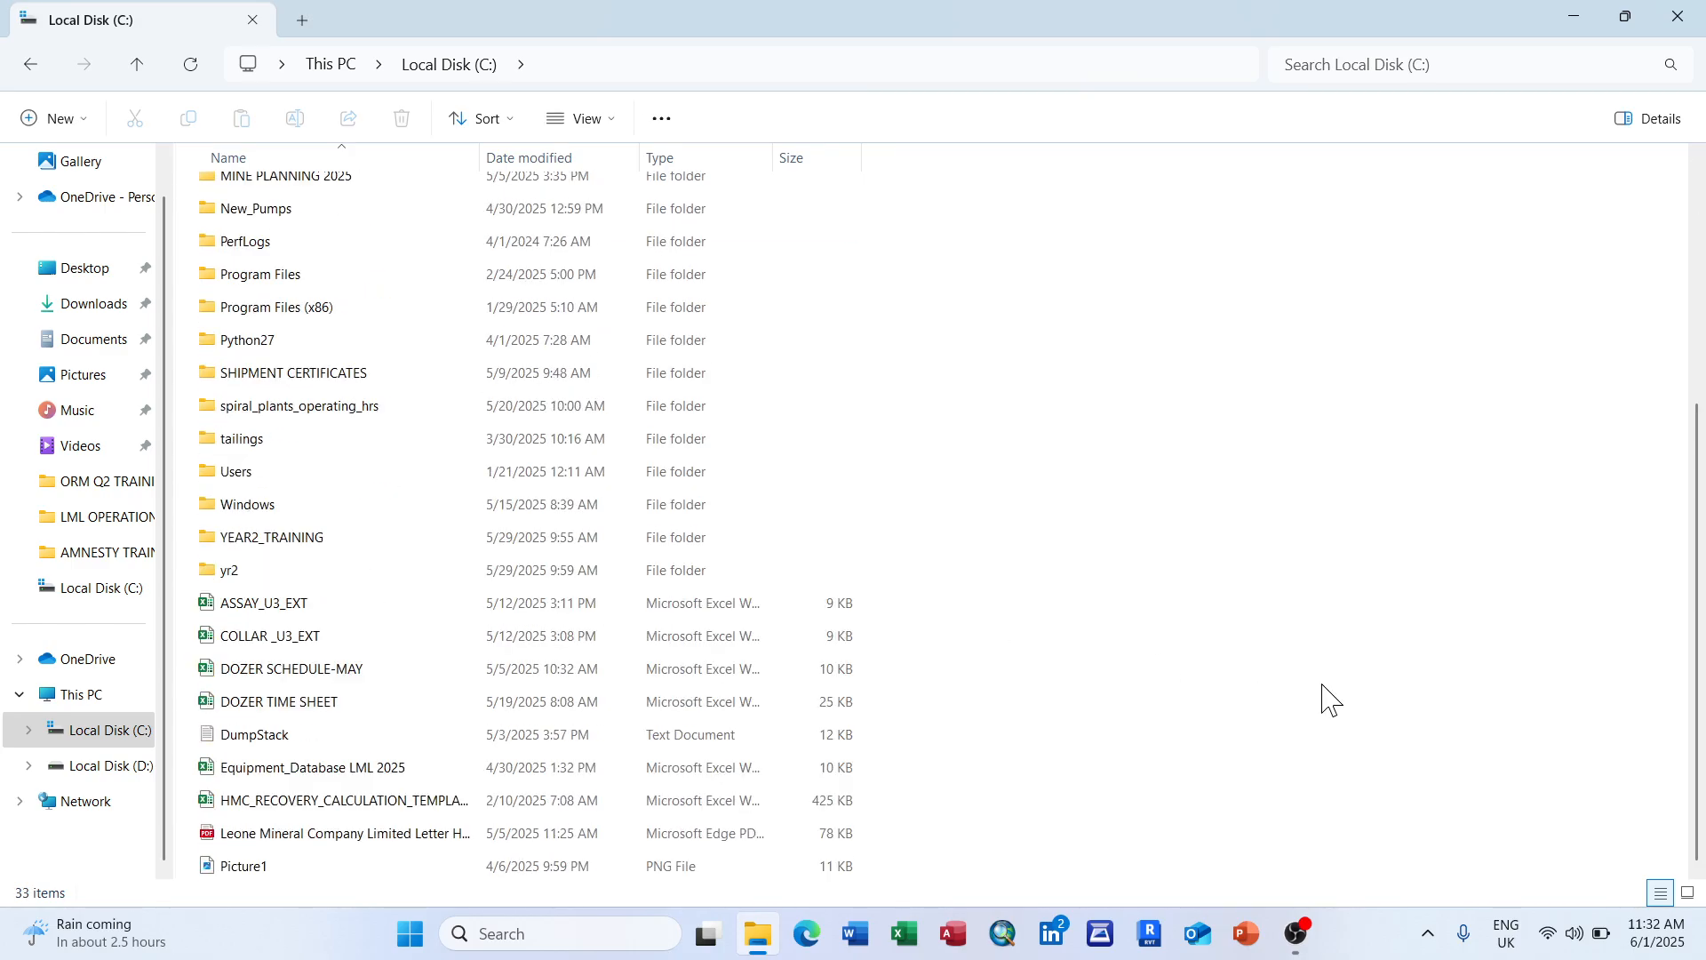
click(311, 571)
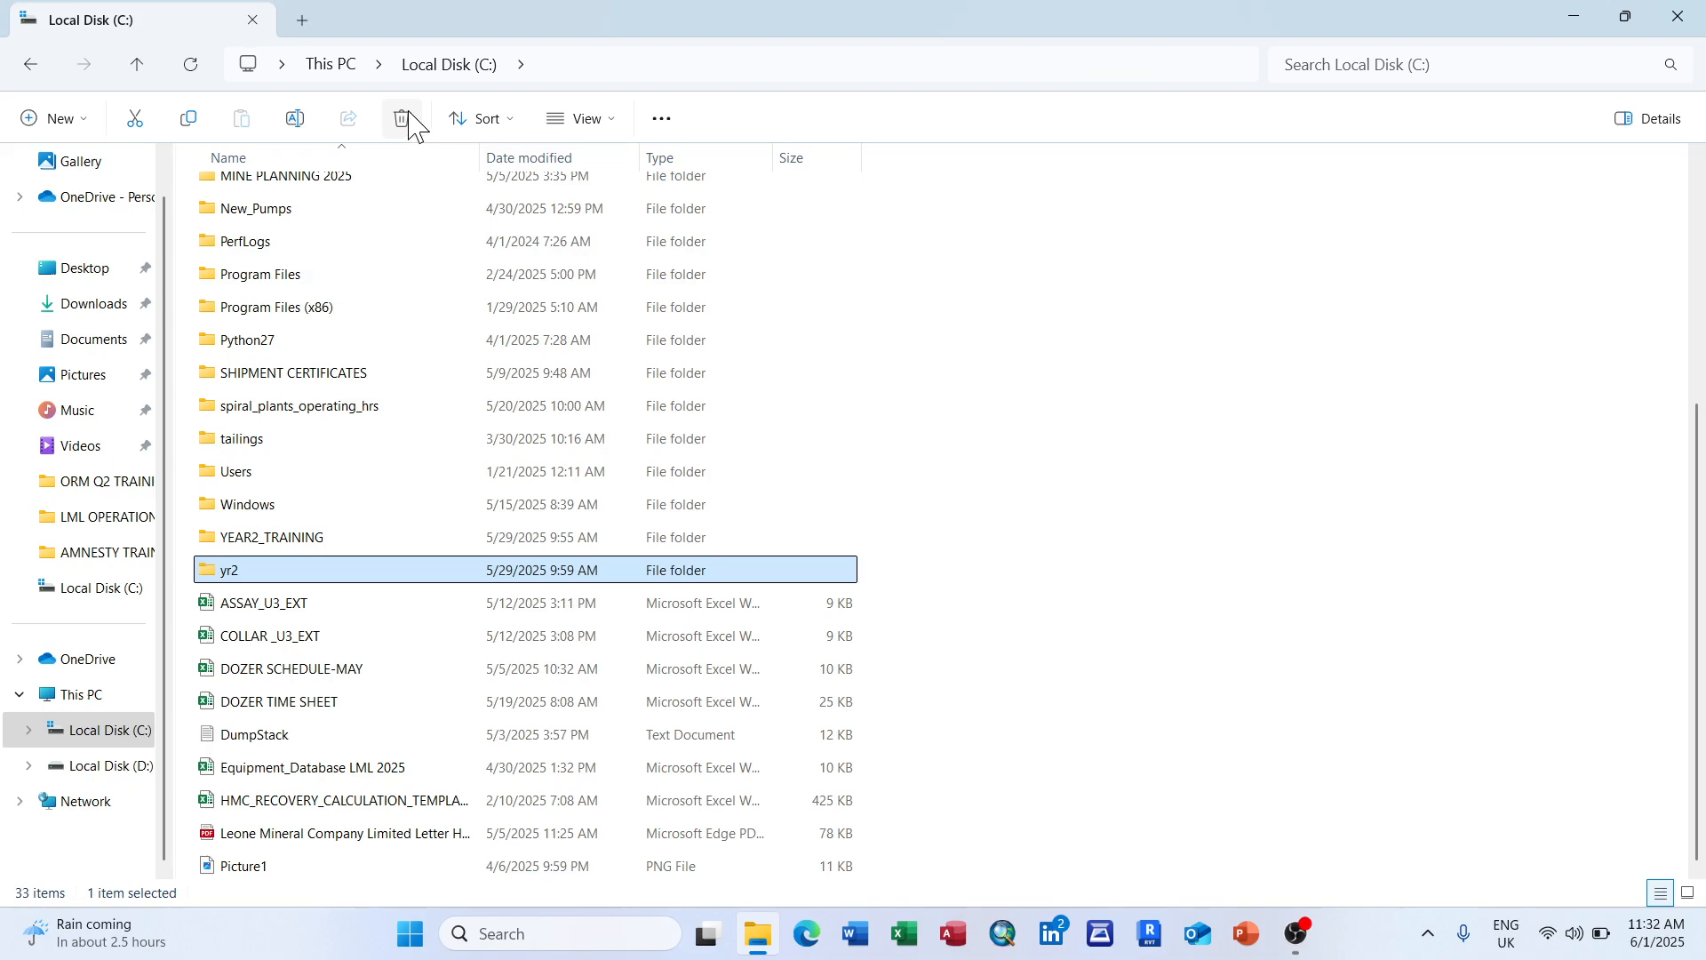
click(405, 119)
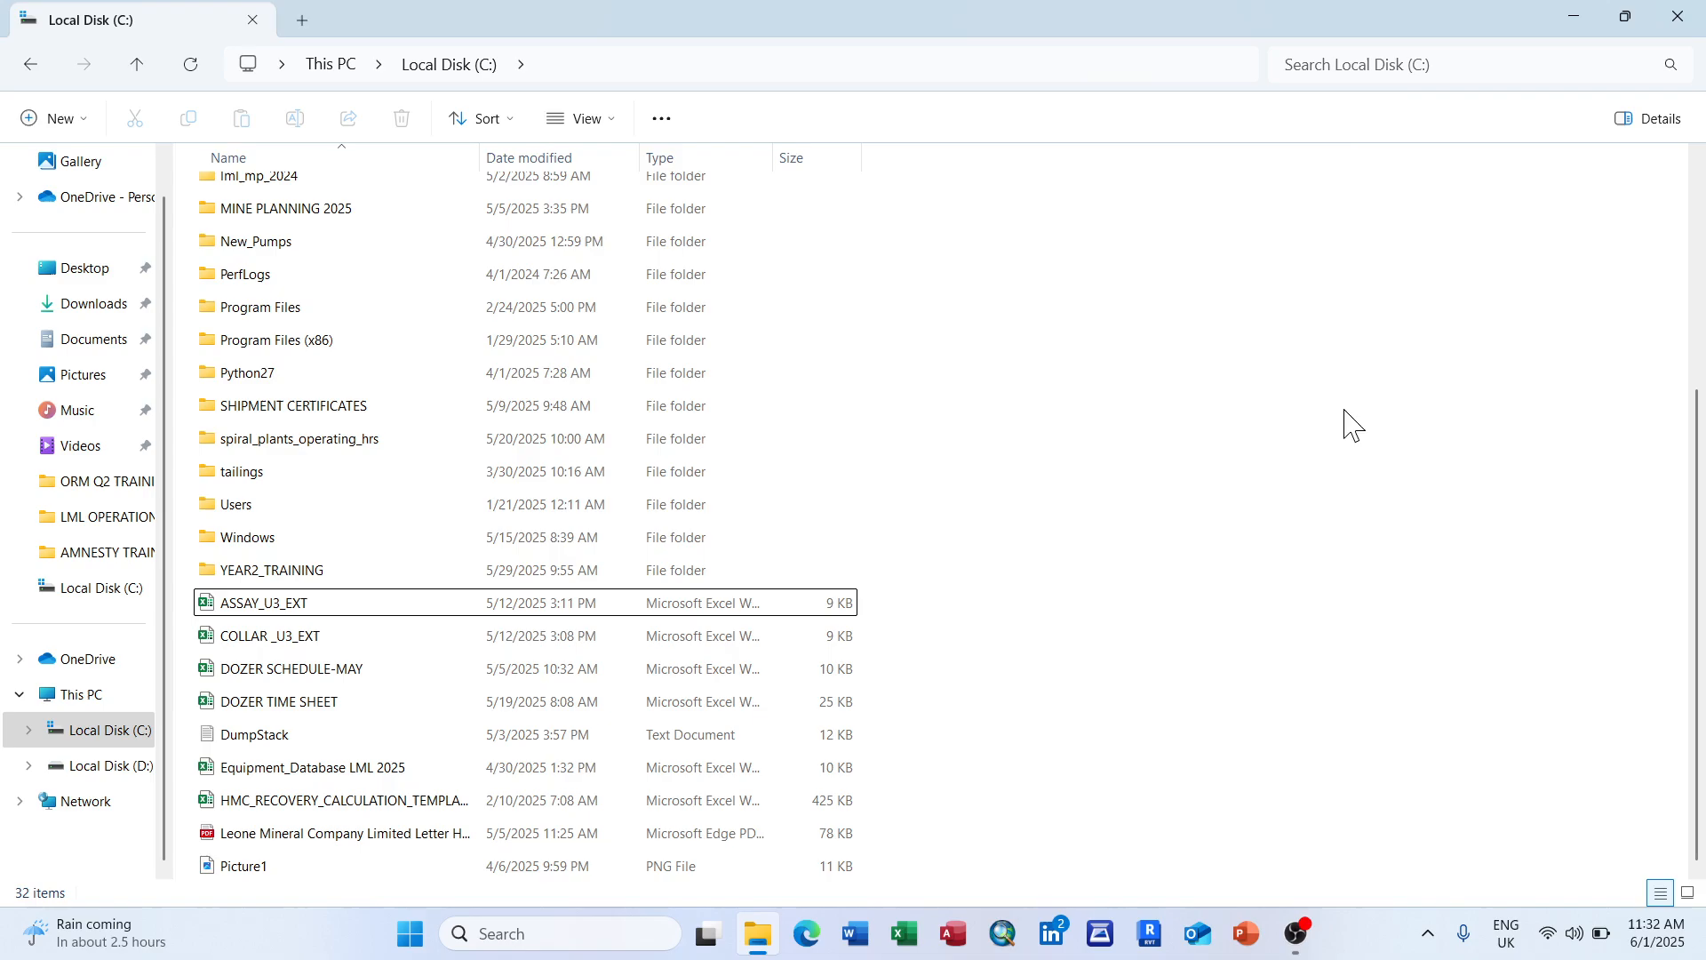
Step: Create a KBK folder on Local Disk (C:) and close File Explorer
click(1251, 394)
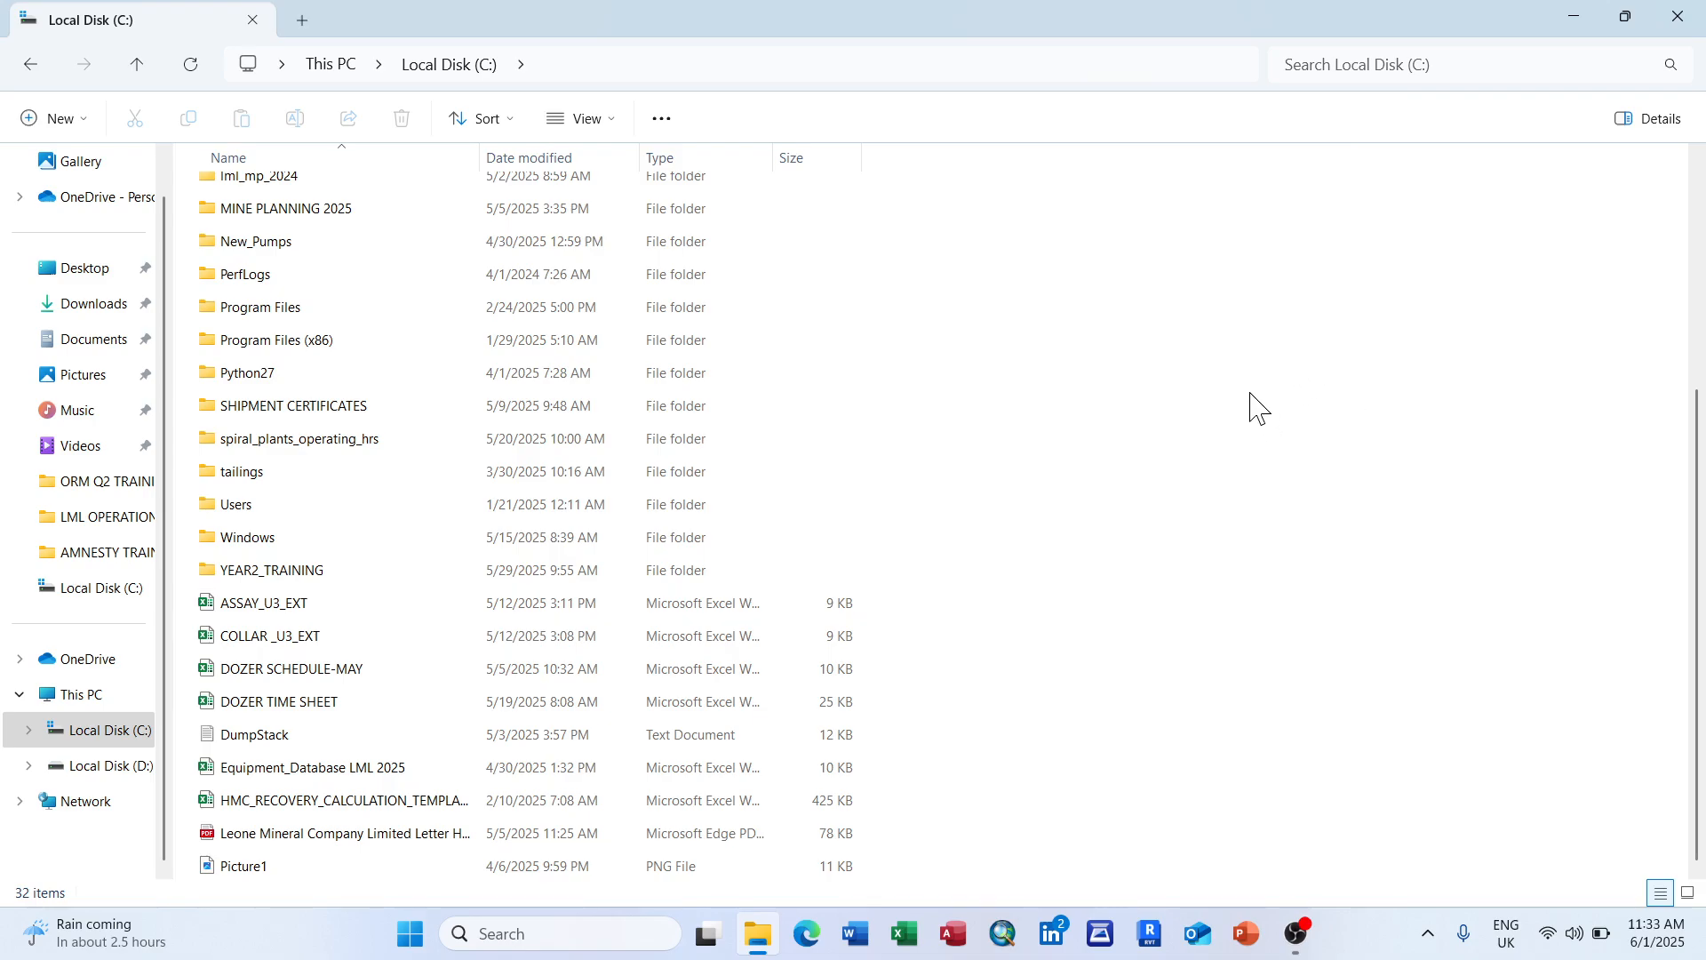
right_click(1250, 394)
mouse_move(1318, 572)
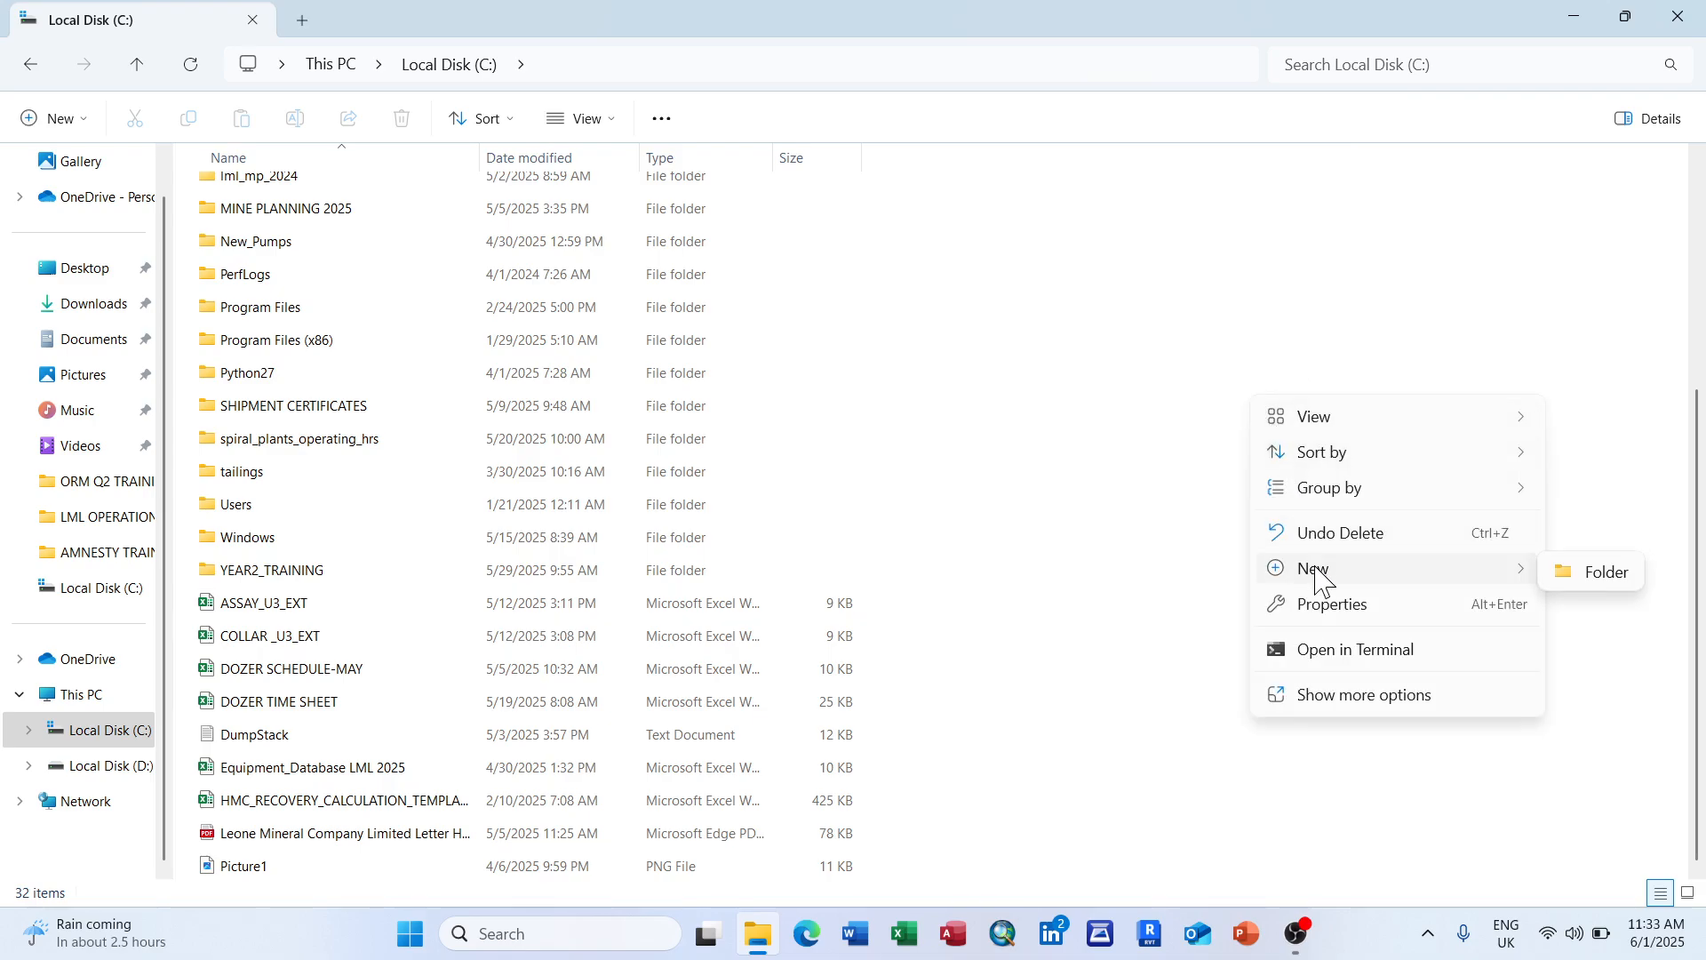
click(1600, 576)
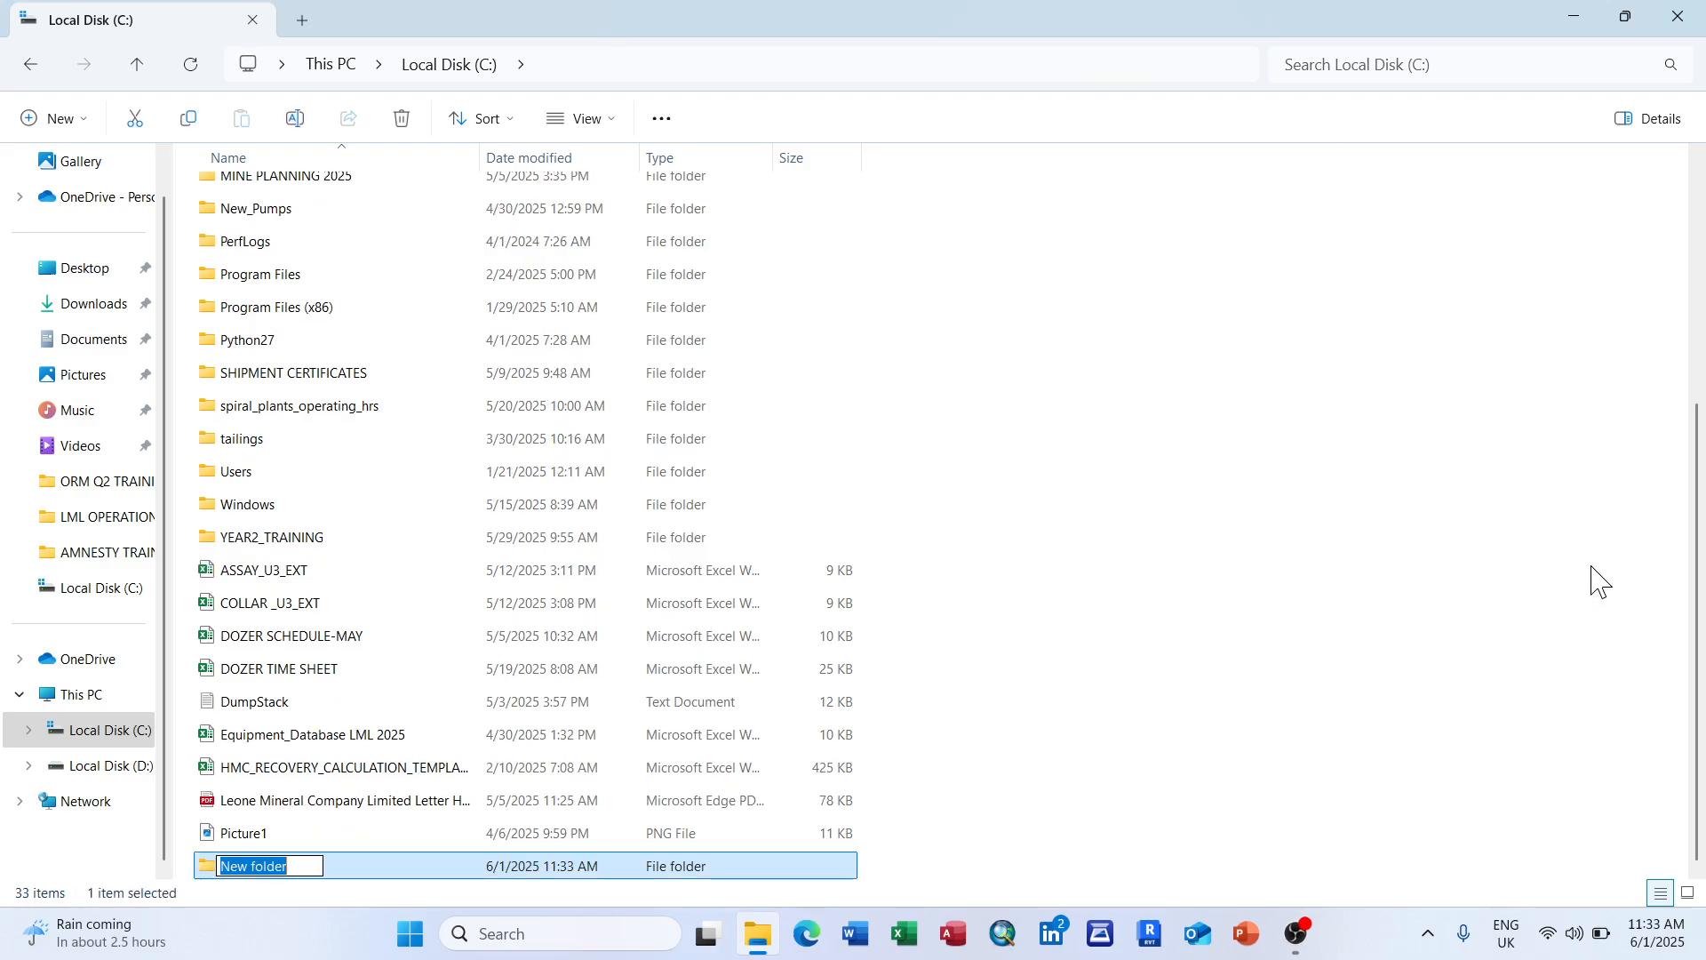
text(KBK)
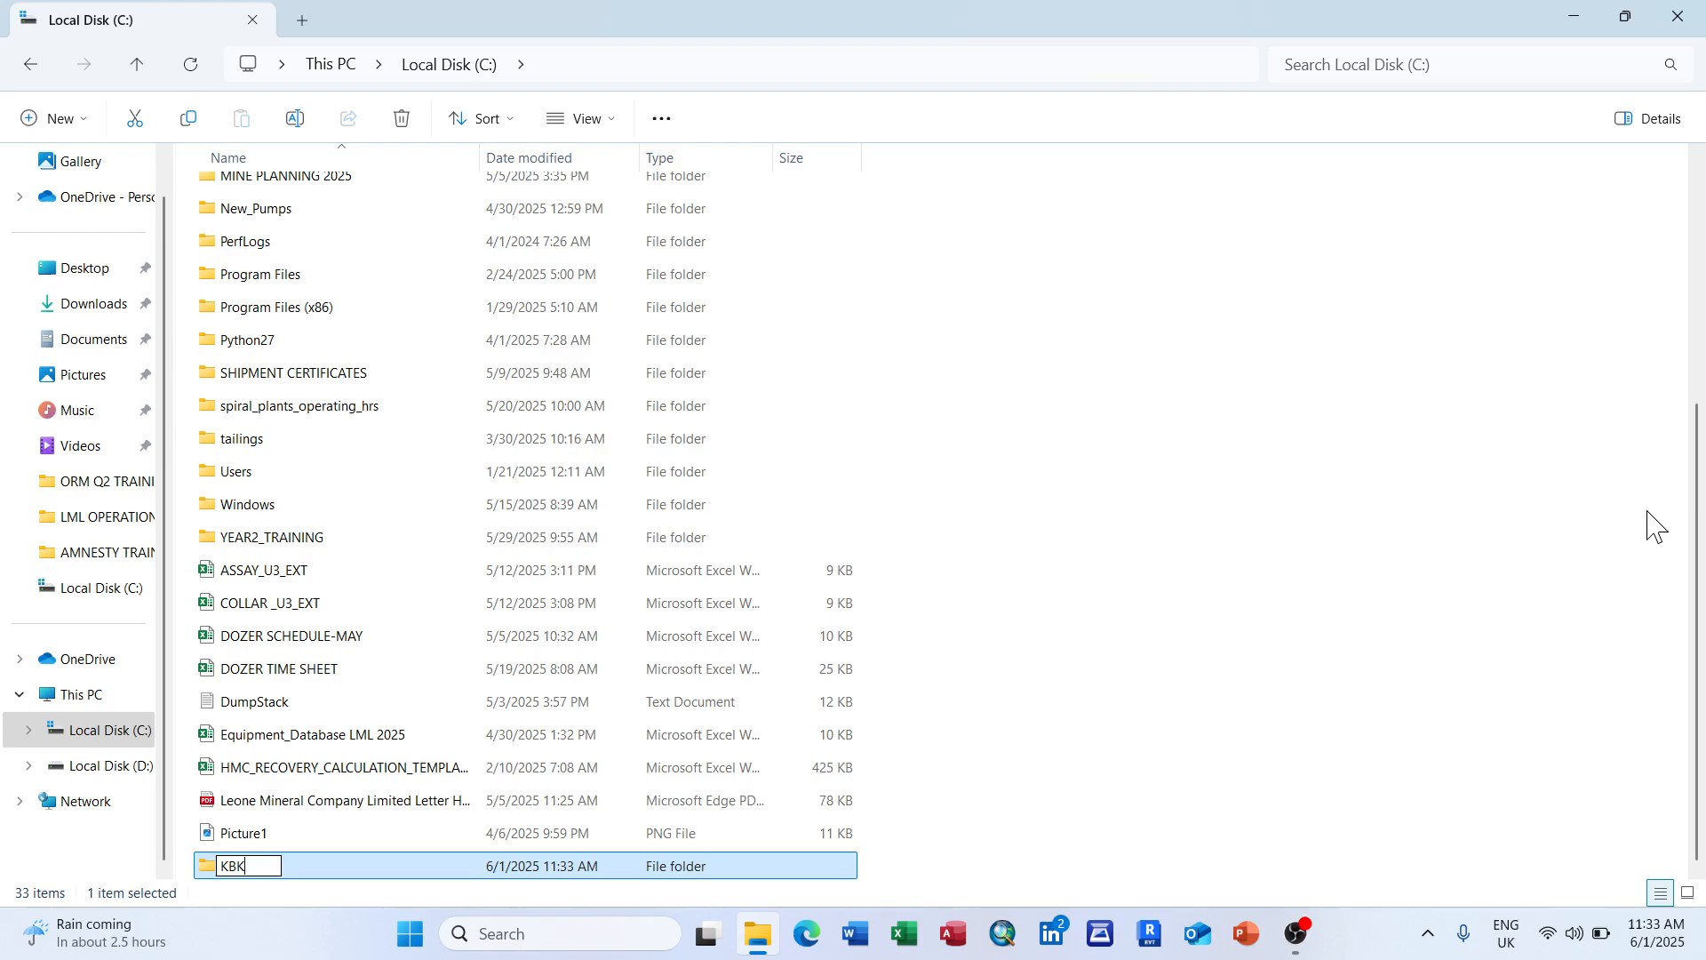
click(1606, 469)
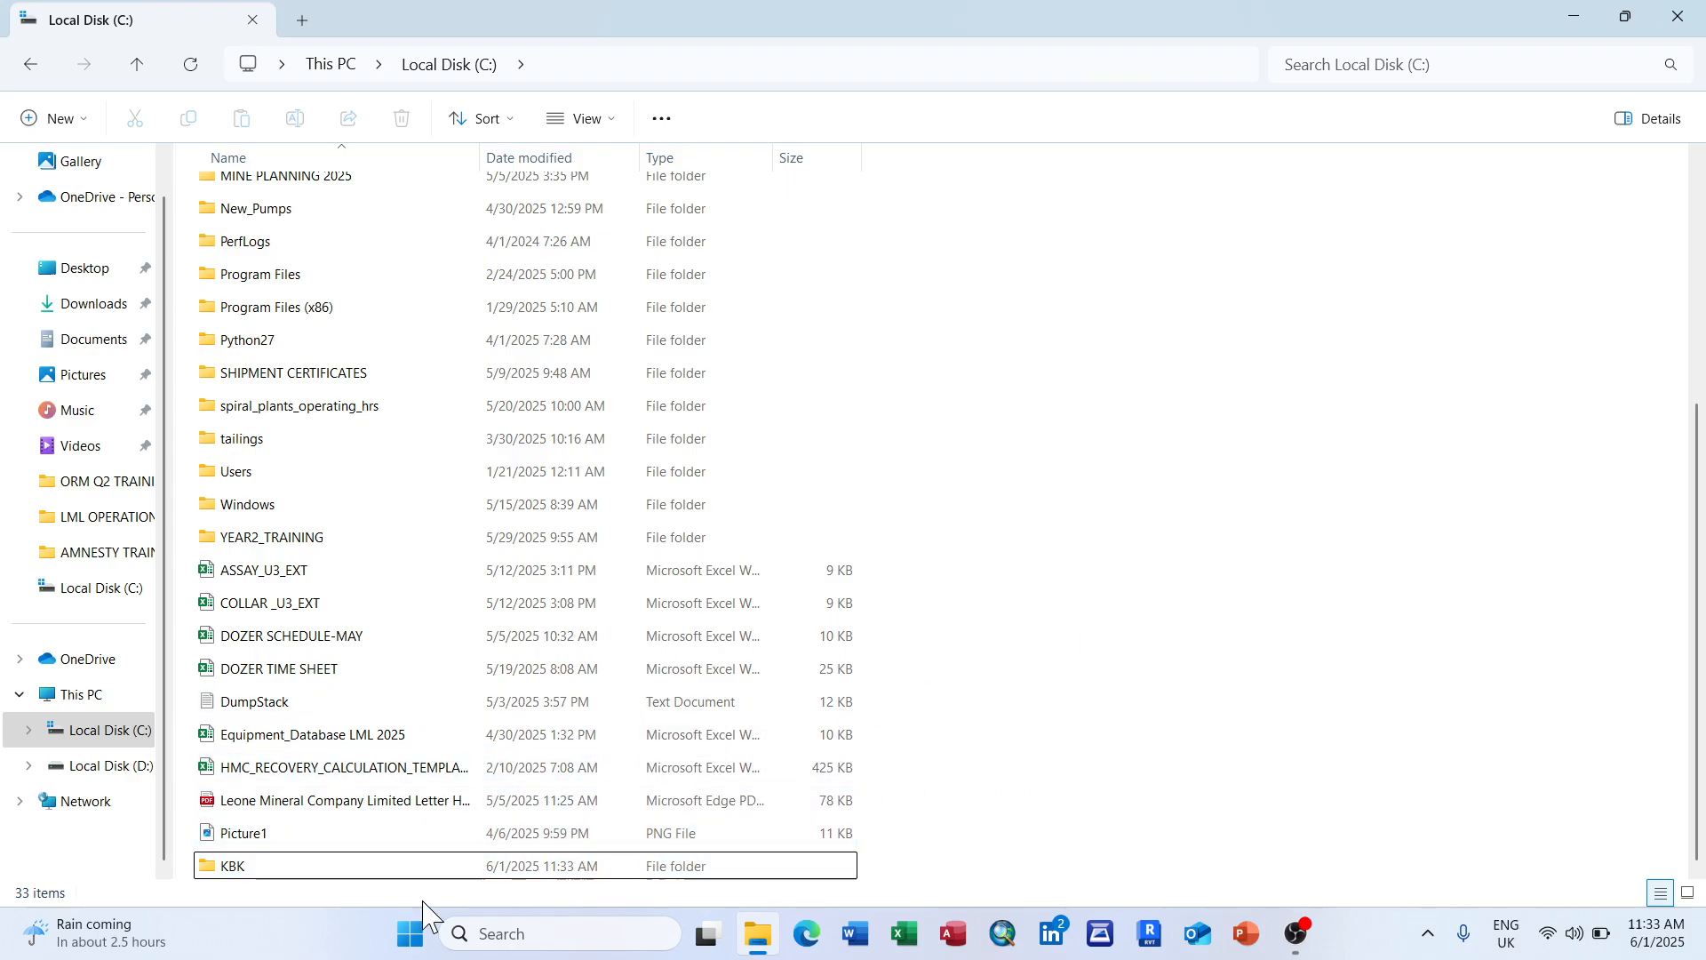
click(1678, 16)
Step: Refresh the desktop and launch GEOVIA Surpac 2020 from its desktop icon
right_click(834, 322)
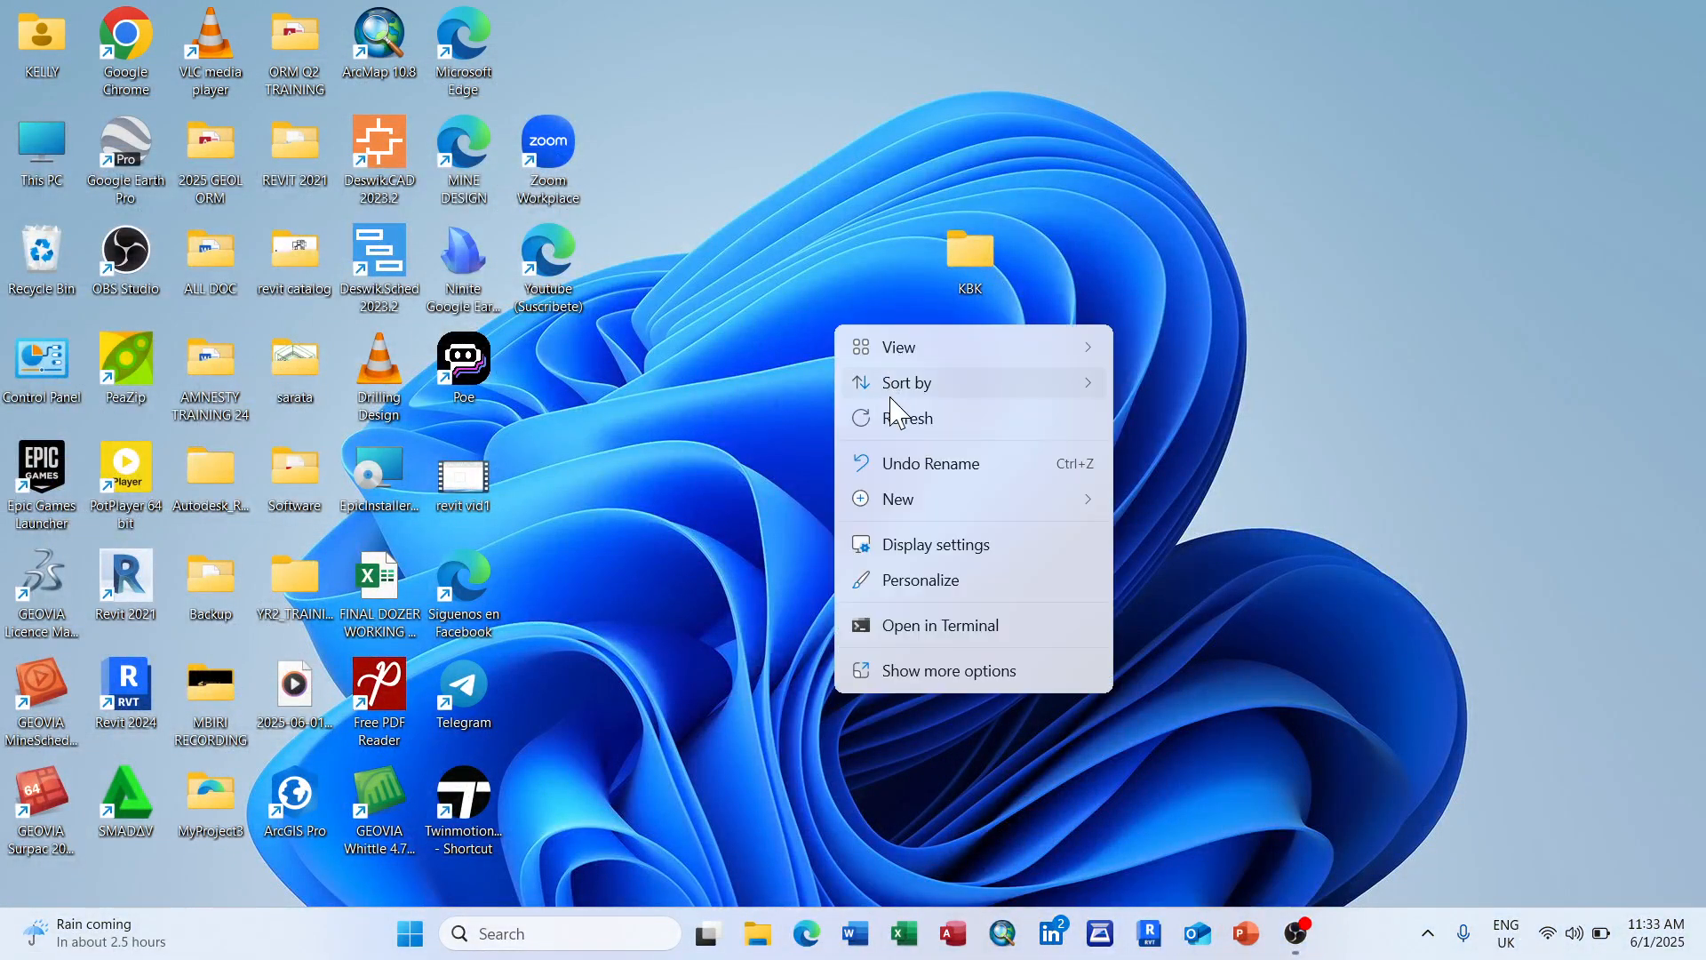
click(903, 431)
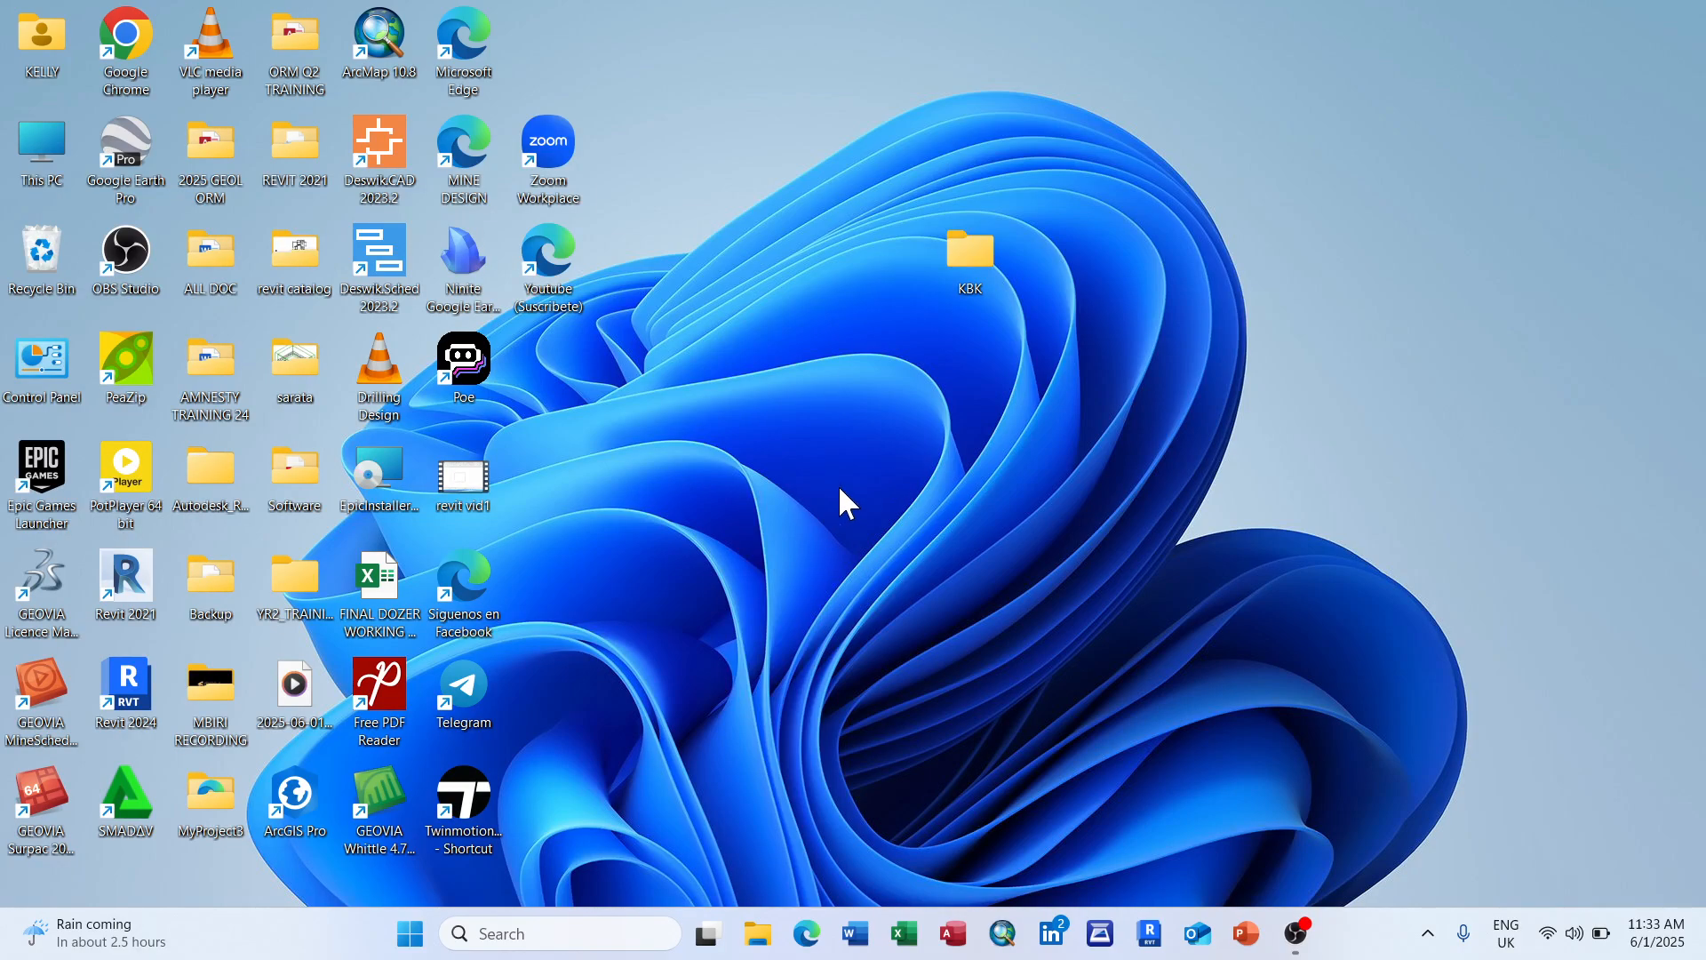
double_click(45, 799)
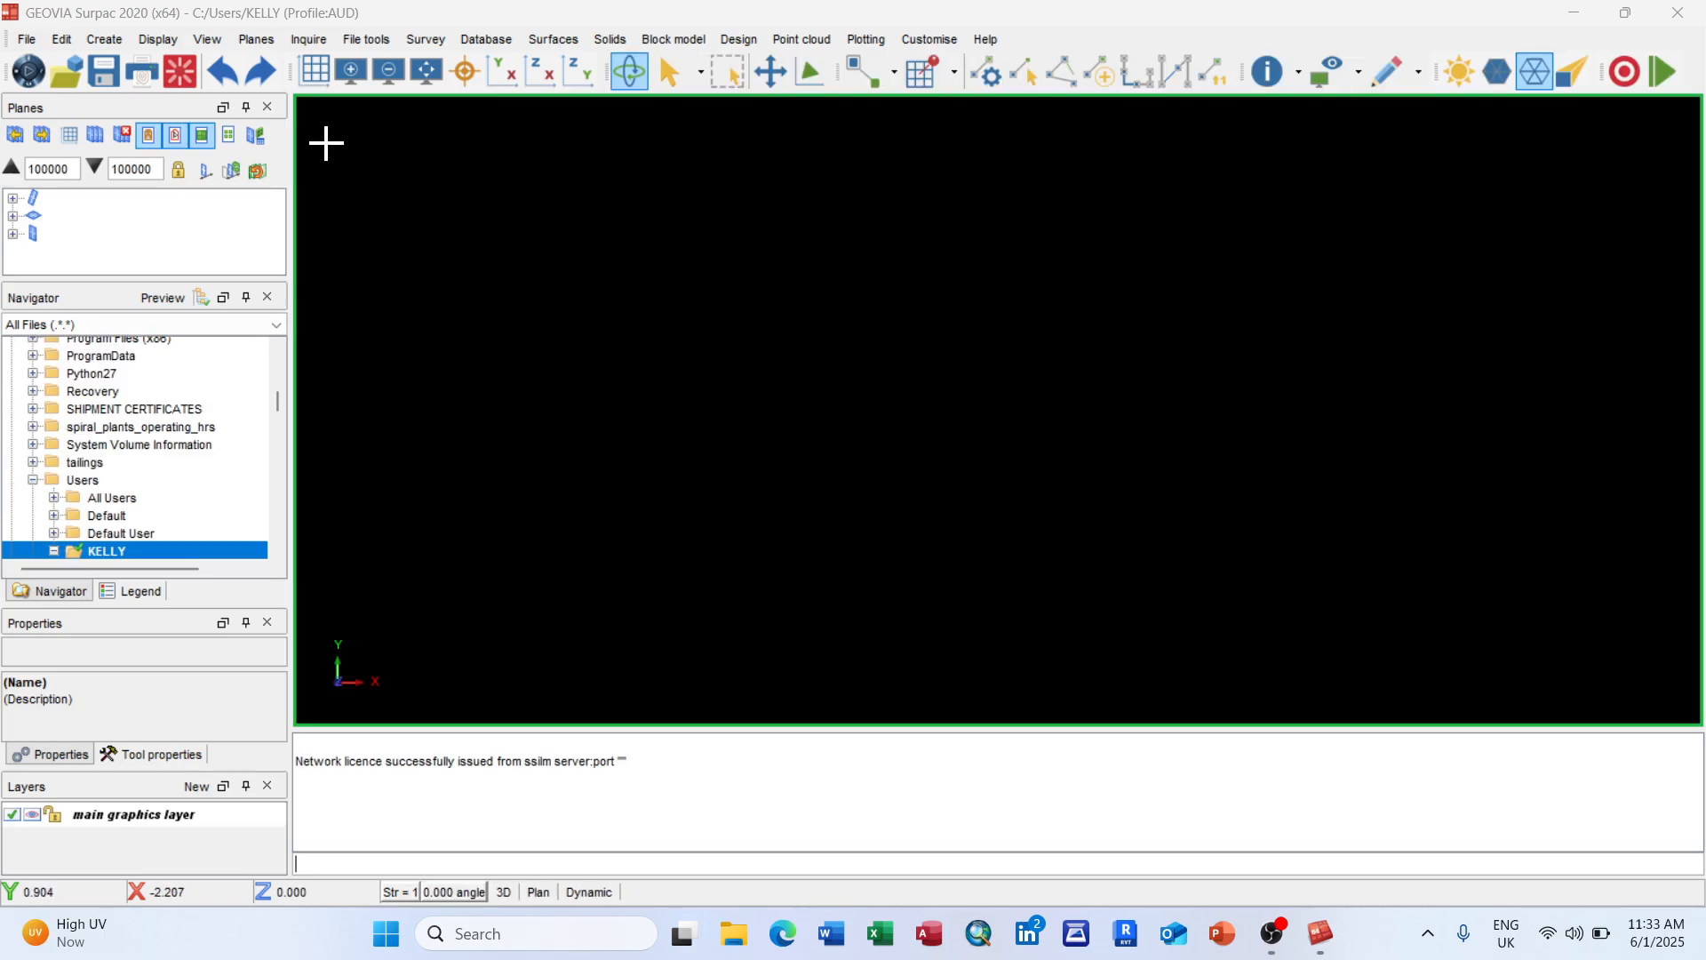
Step: Close the Planes panel, make C:\KBK the working directory, and clear the message log
click(267, 106)
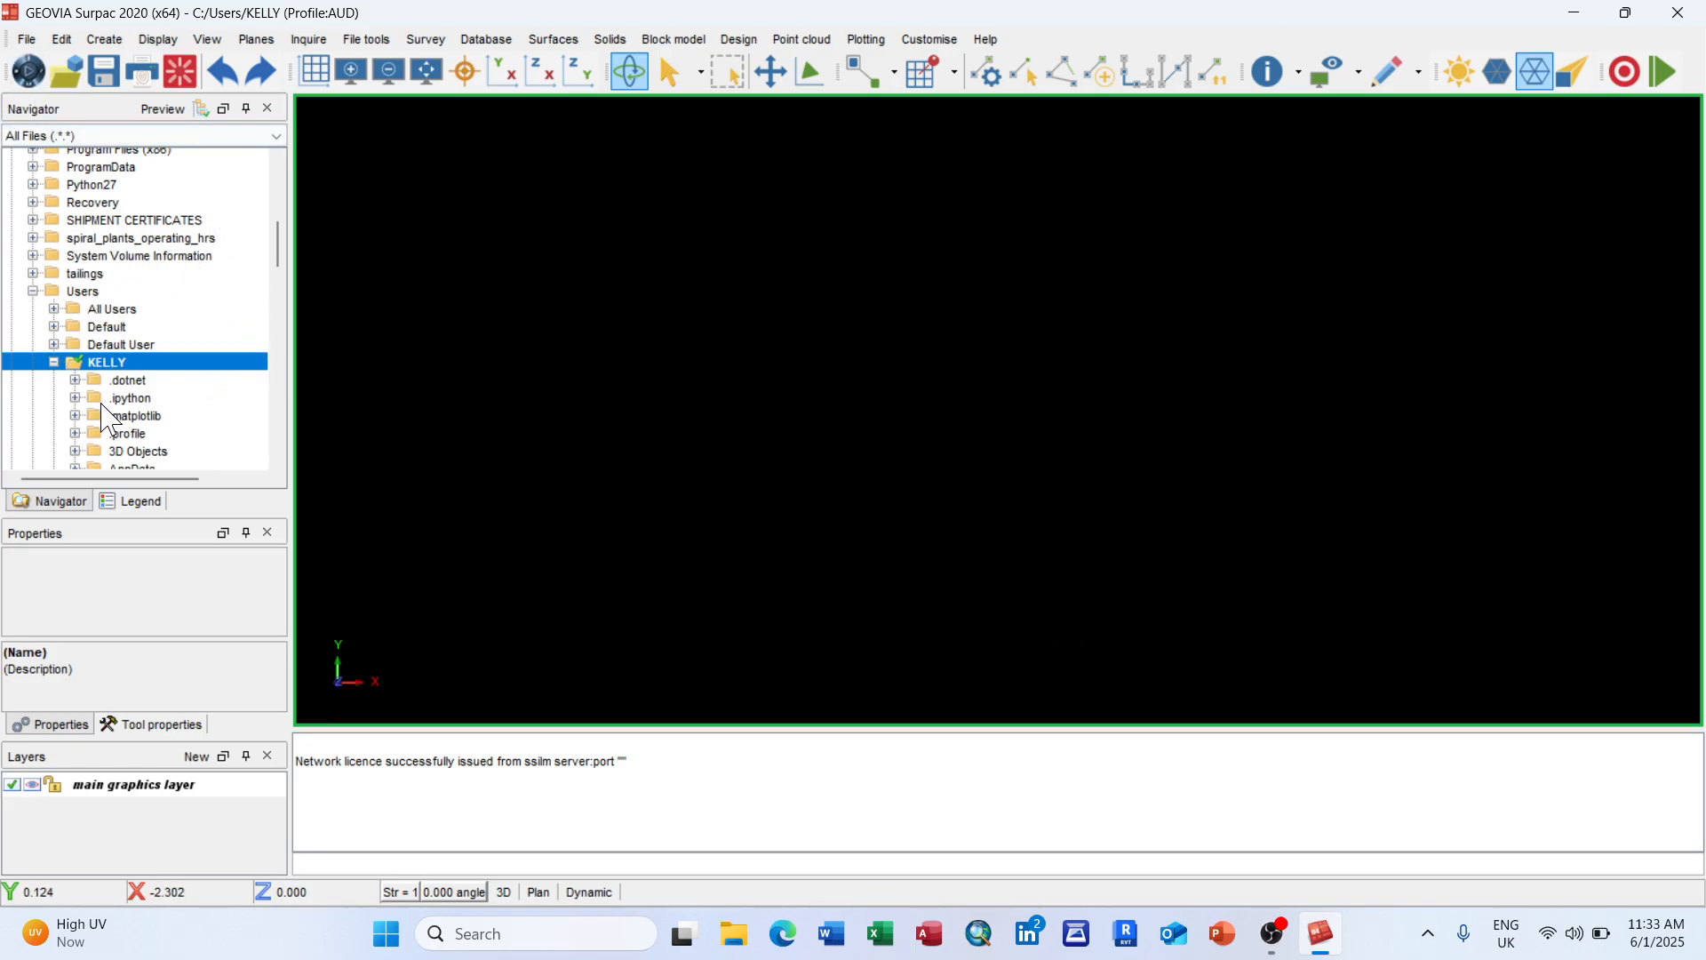
scroll(114, 333, up, 7)
scroll(113, 334, up, 1)
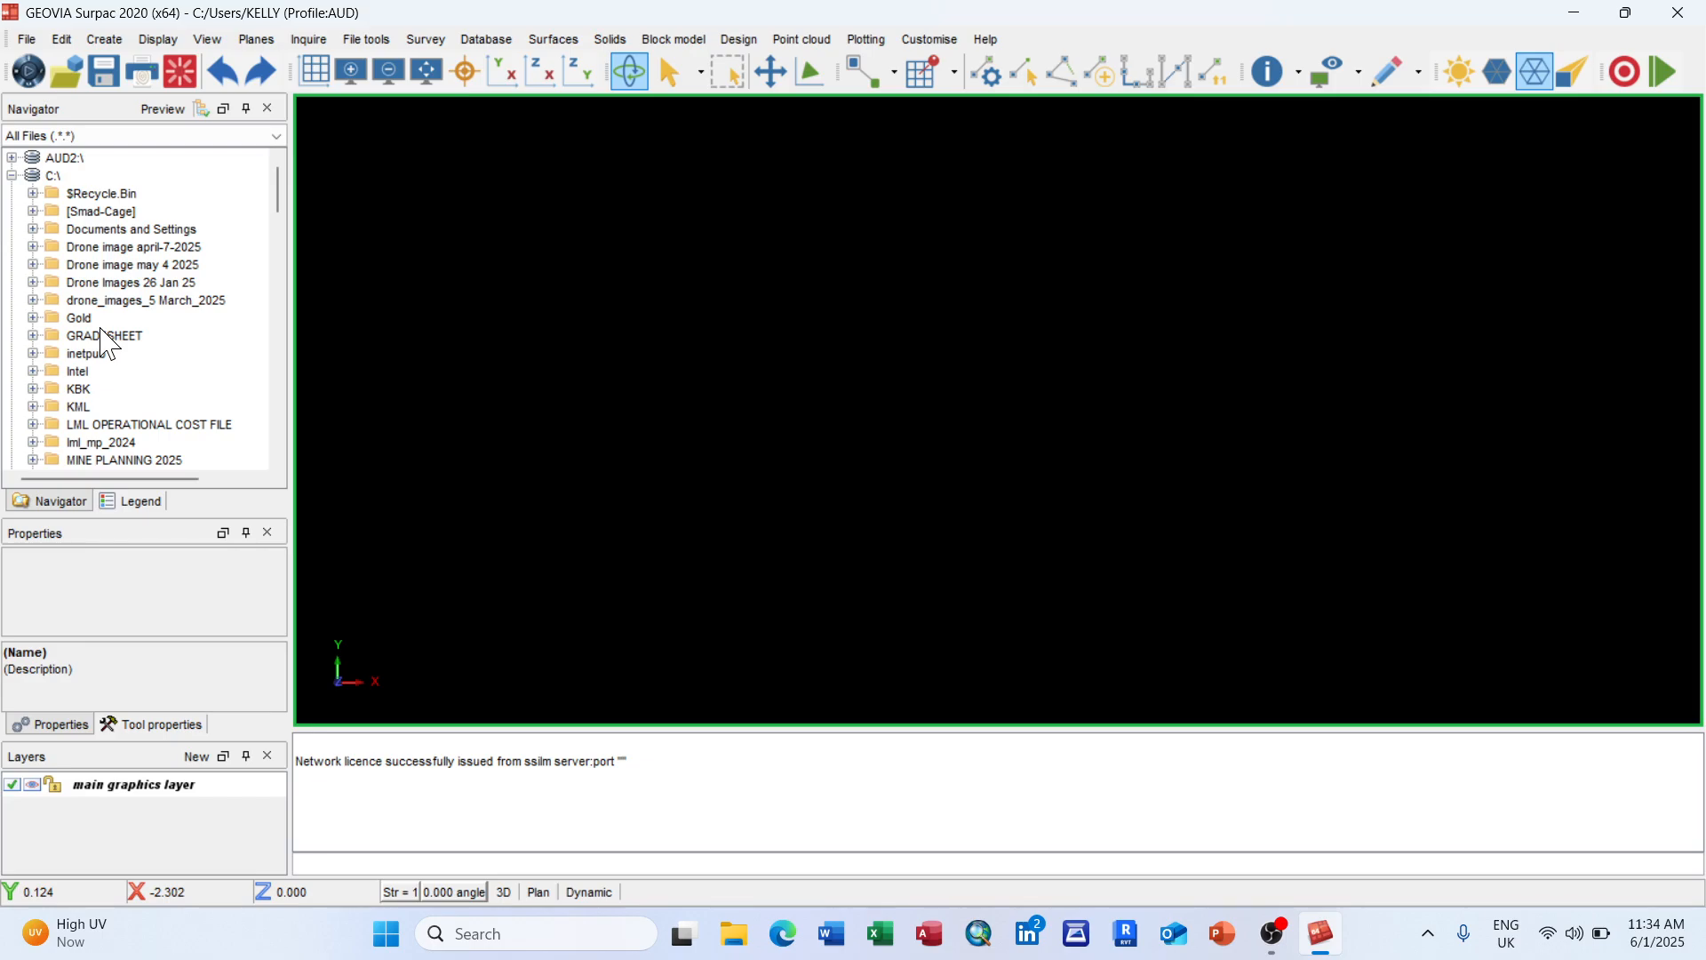
click(87, 390)
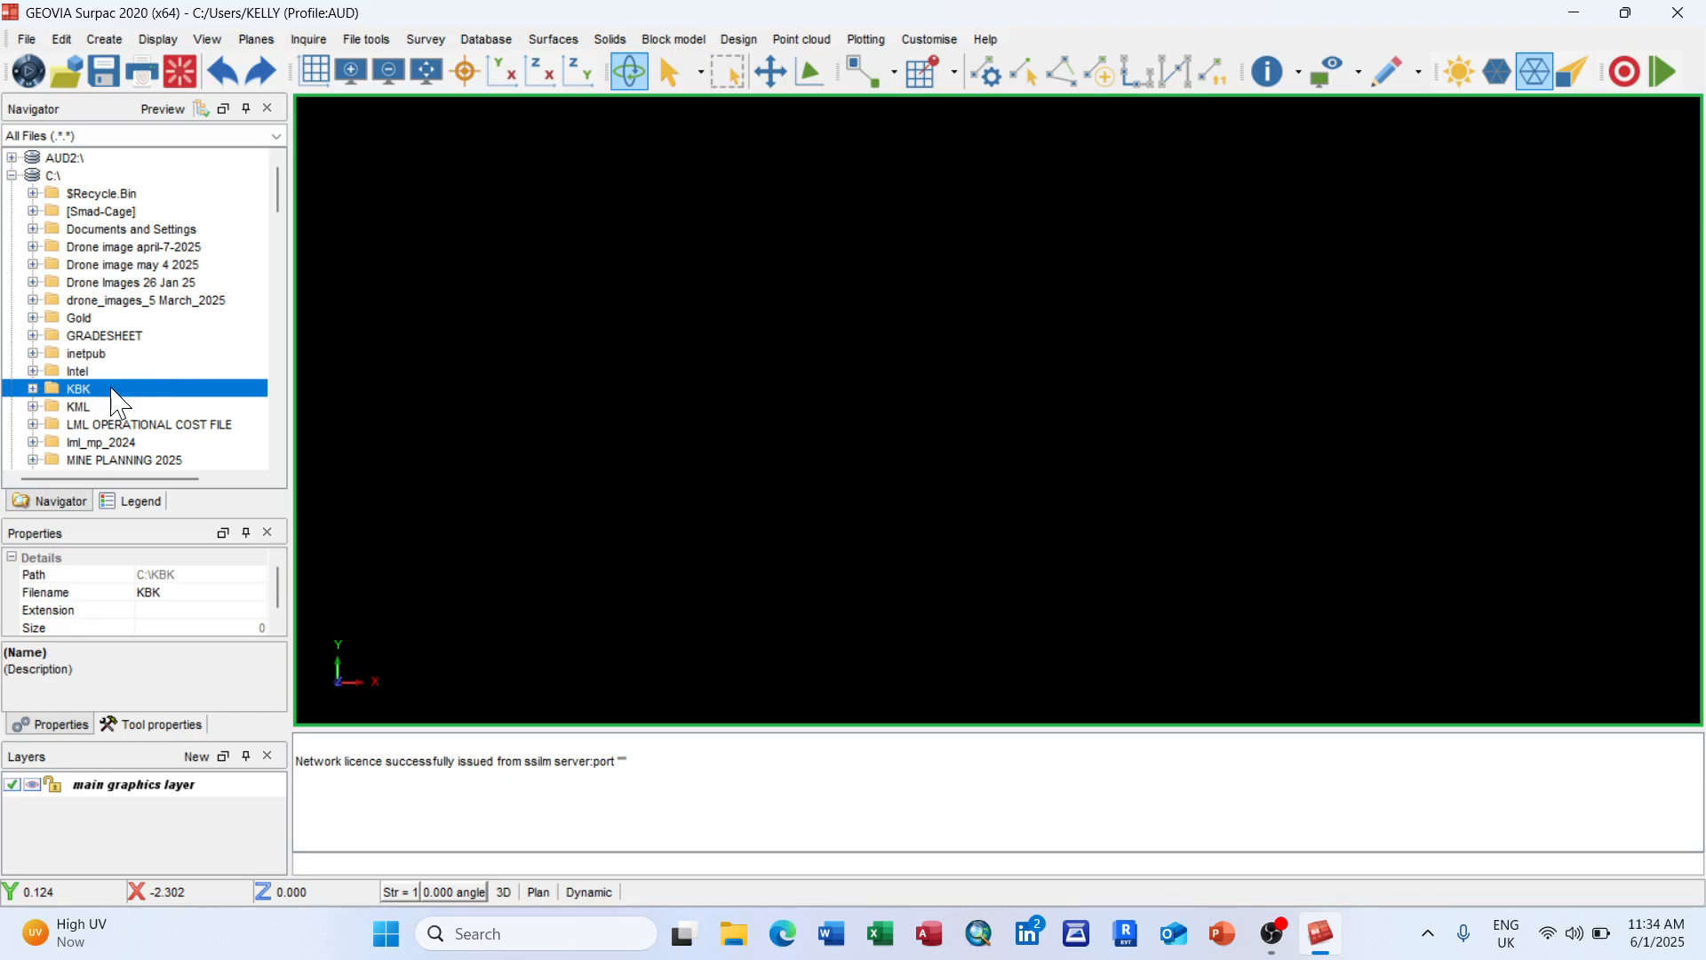
right_click(119, 404)
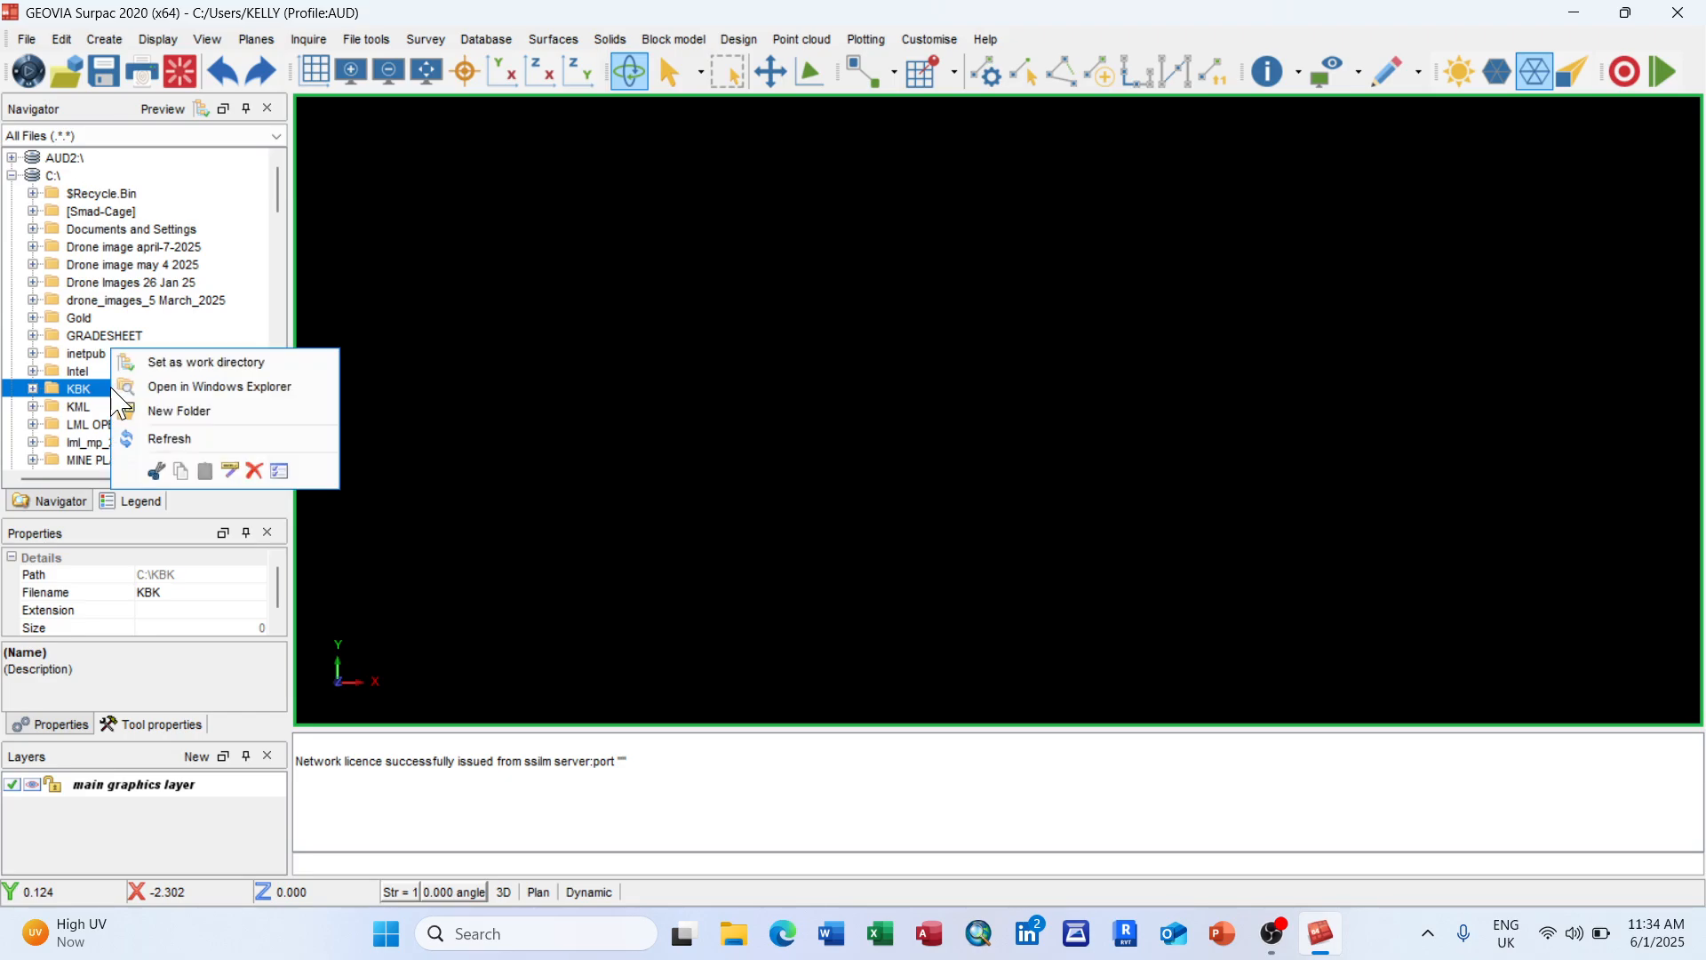
click(185, 364)
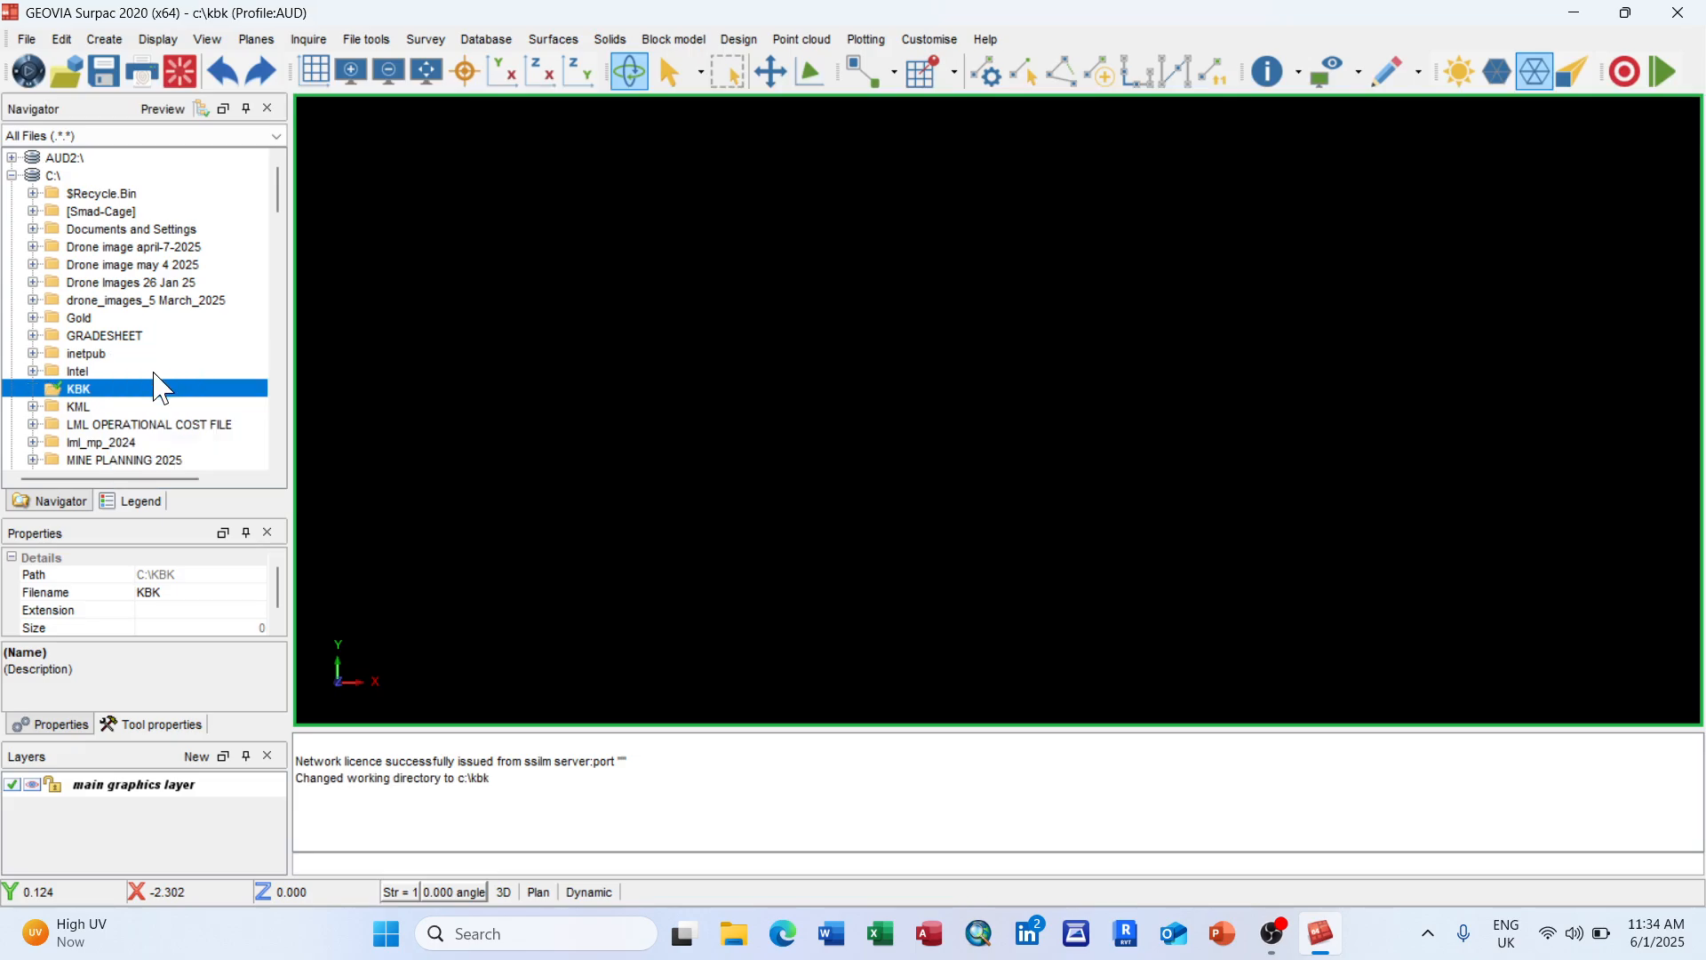
right_click(121, 396)
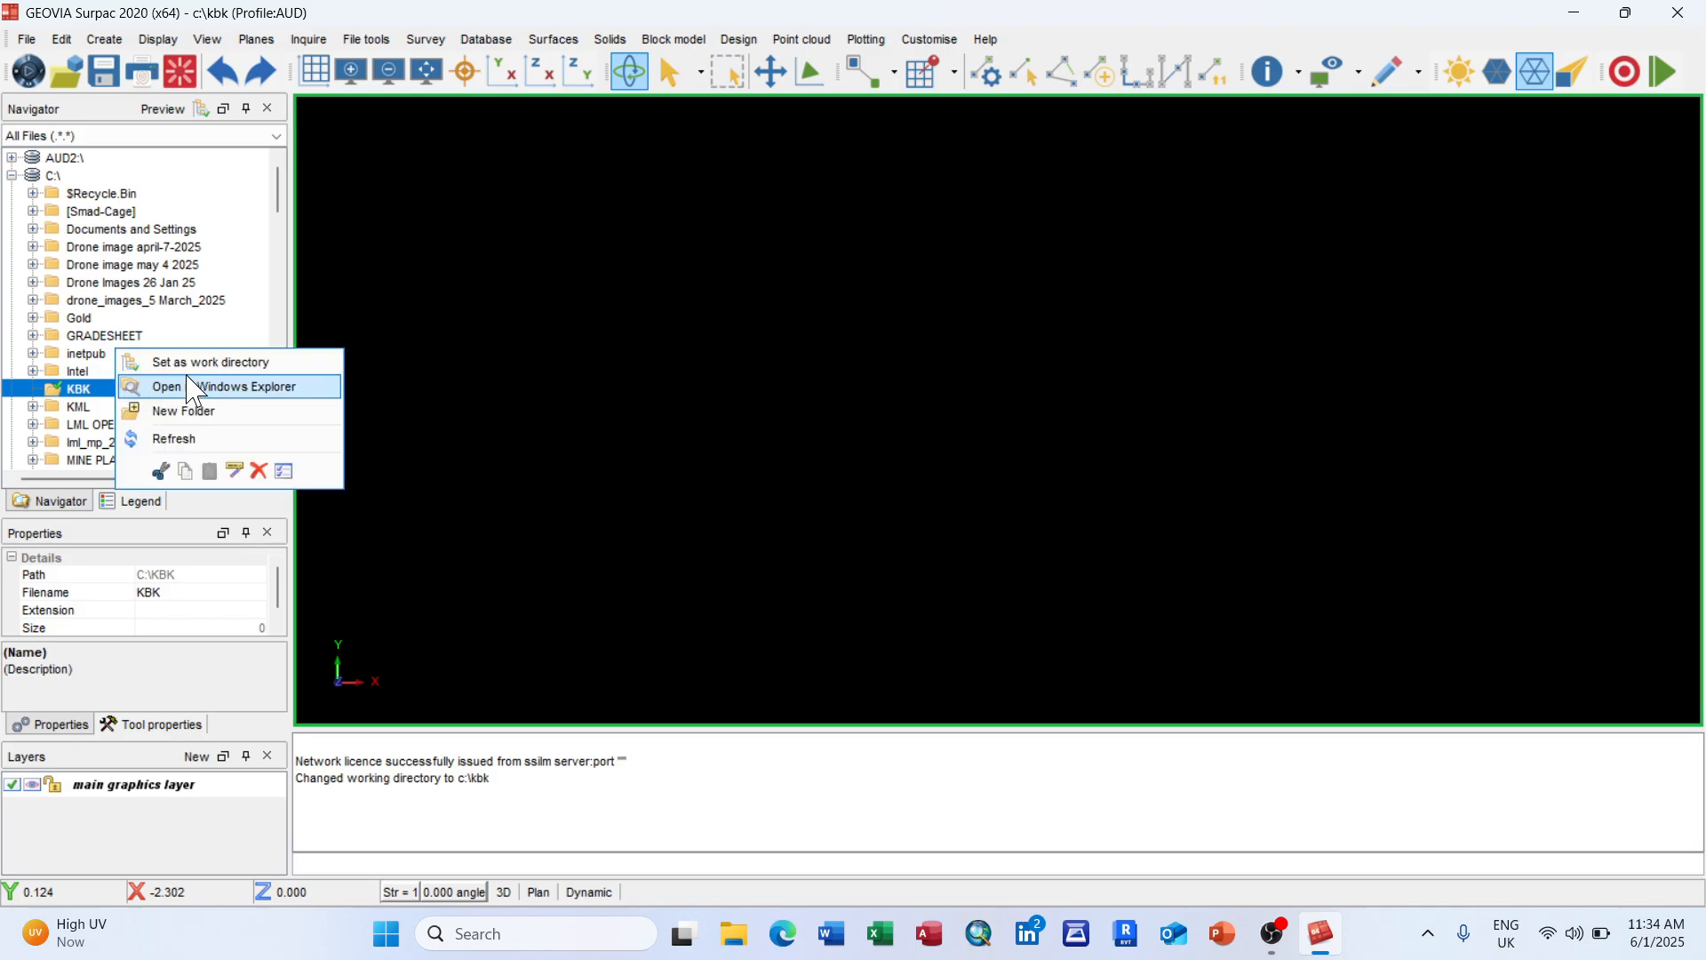
click(197, 362)
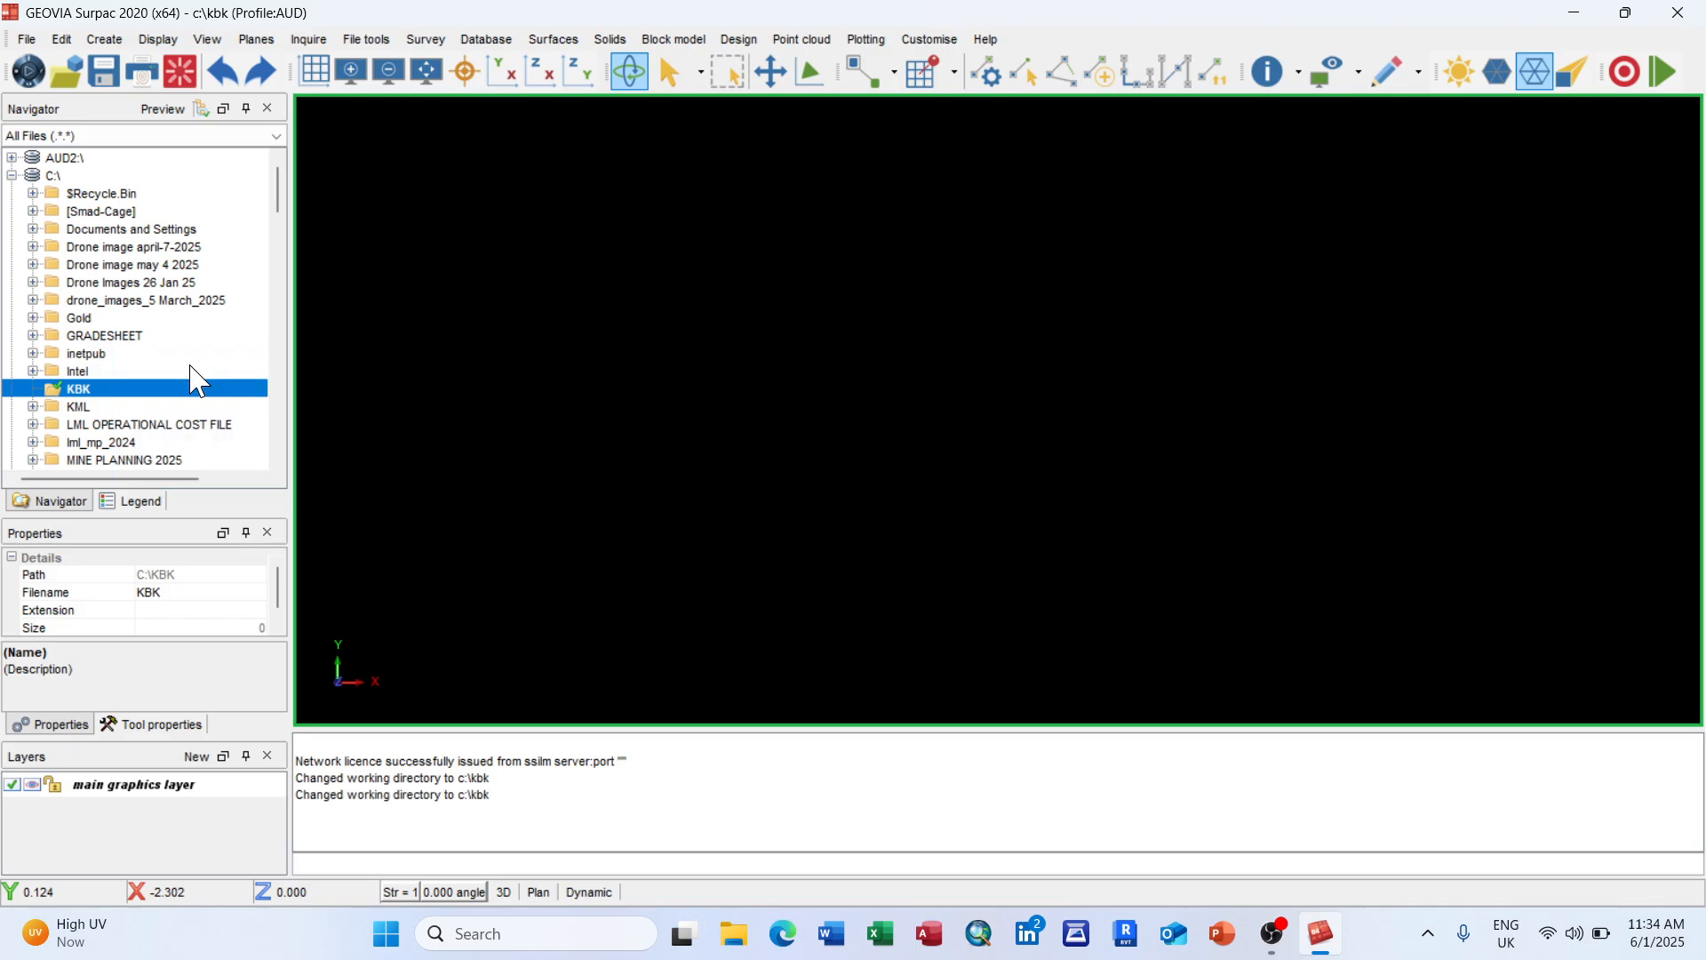
right_click(539, 782)
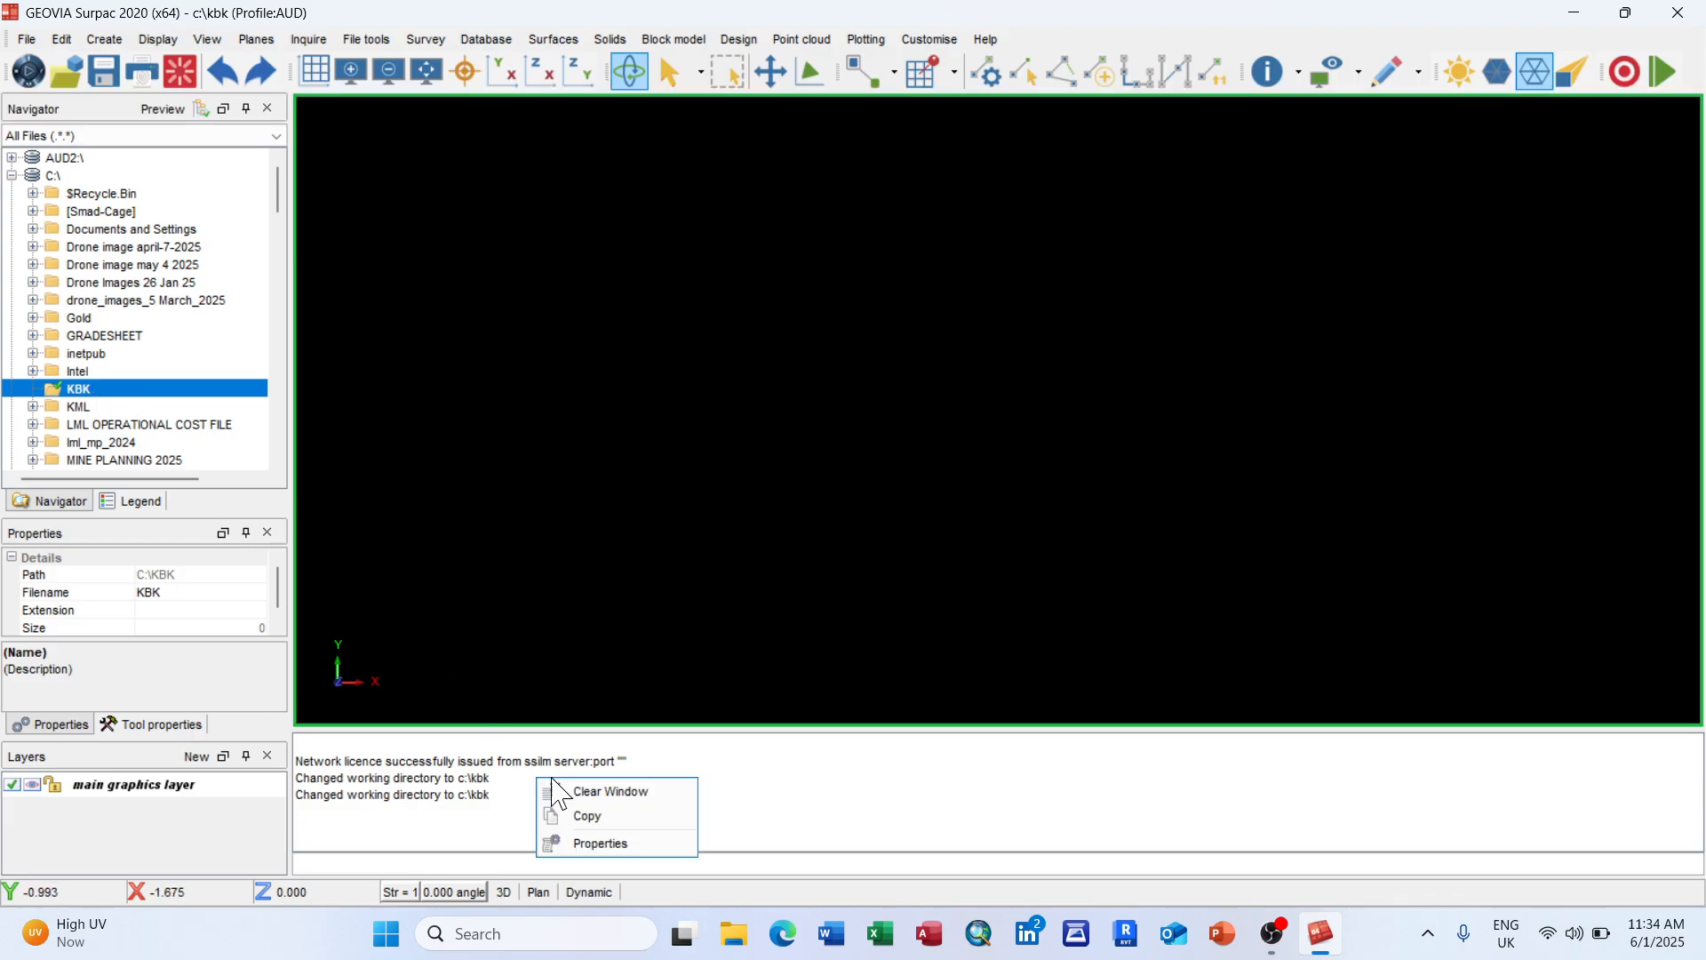
click(622, 792)
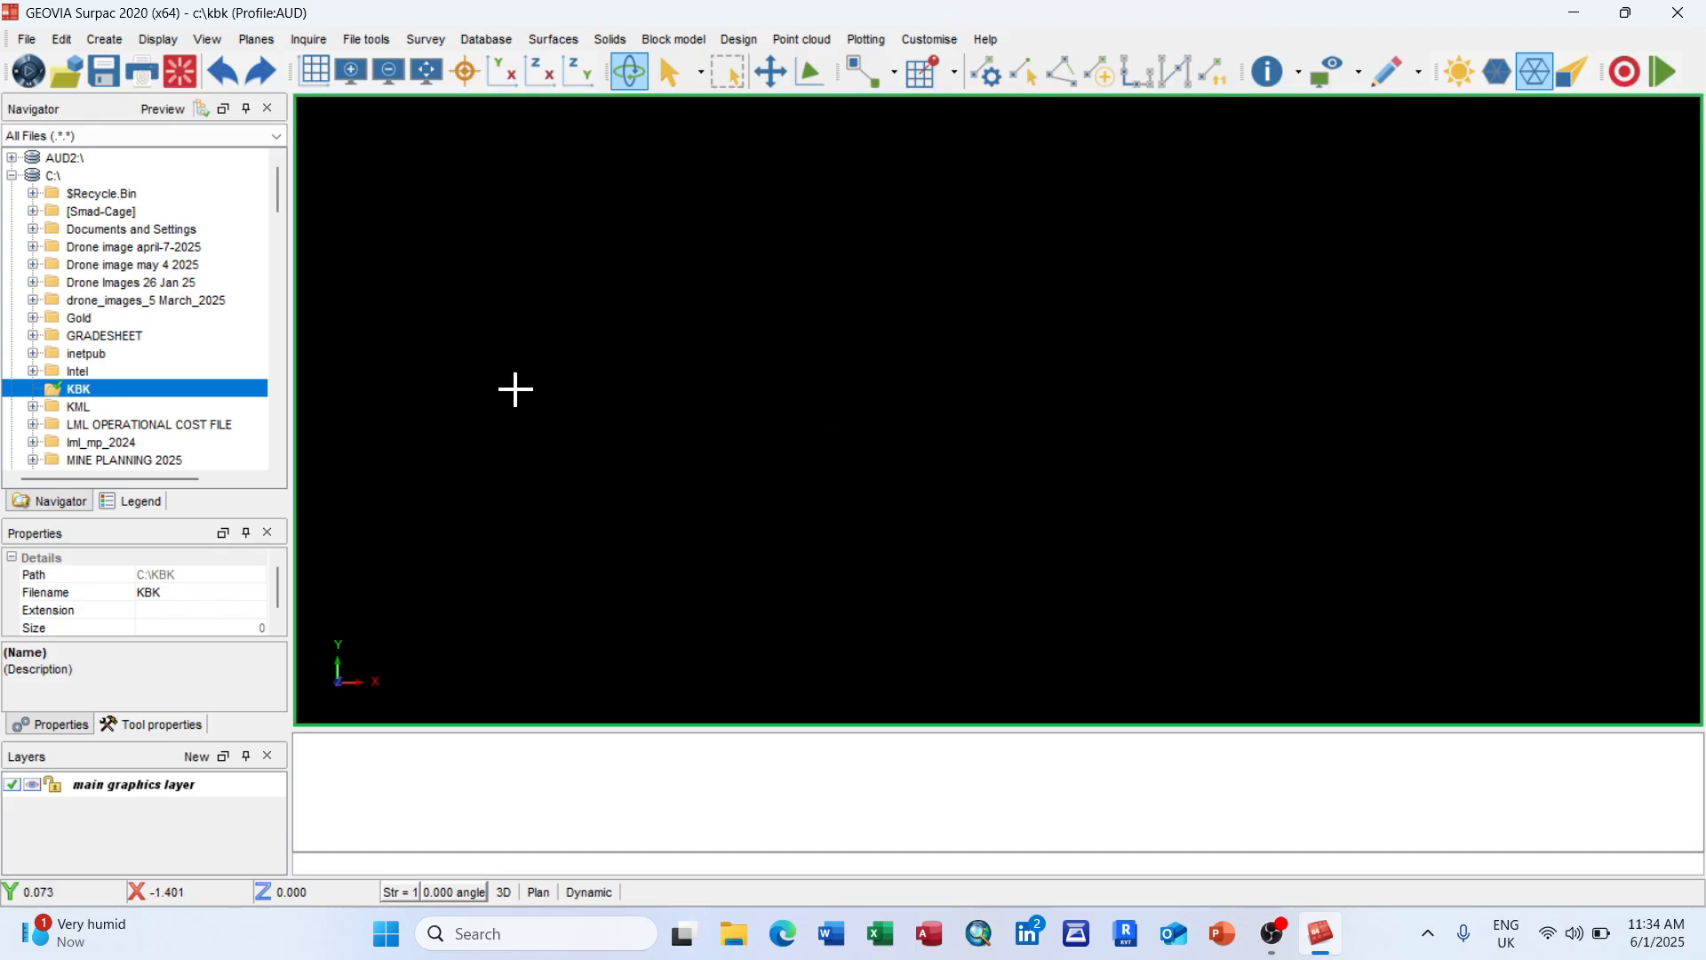
Step: Activate Create > Digitise > New point to begin placing string points
click(105, 40)
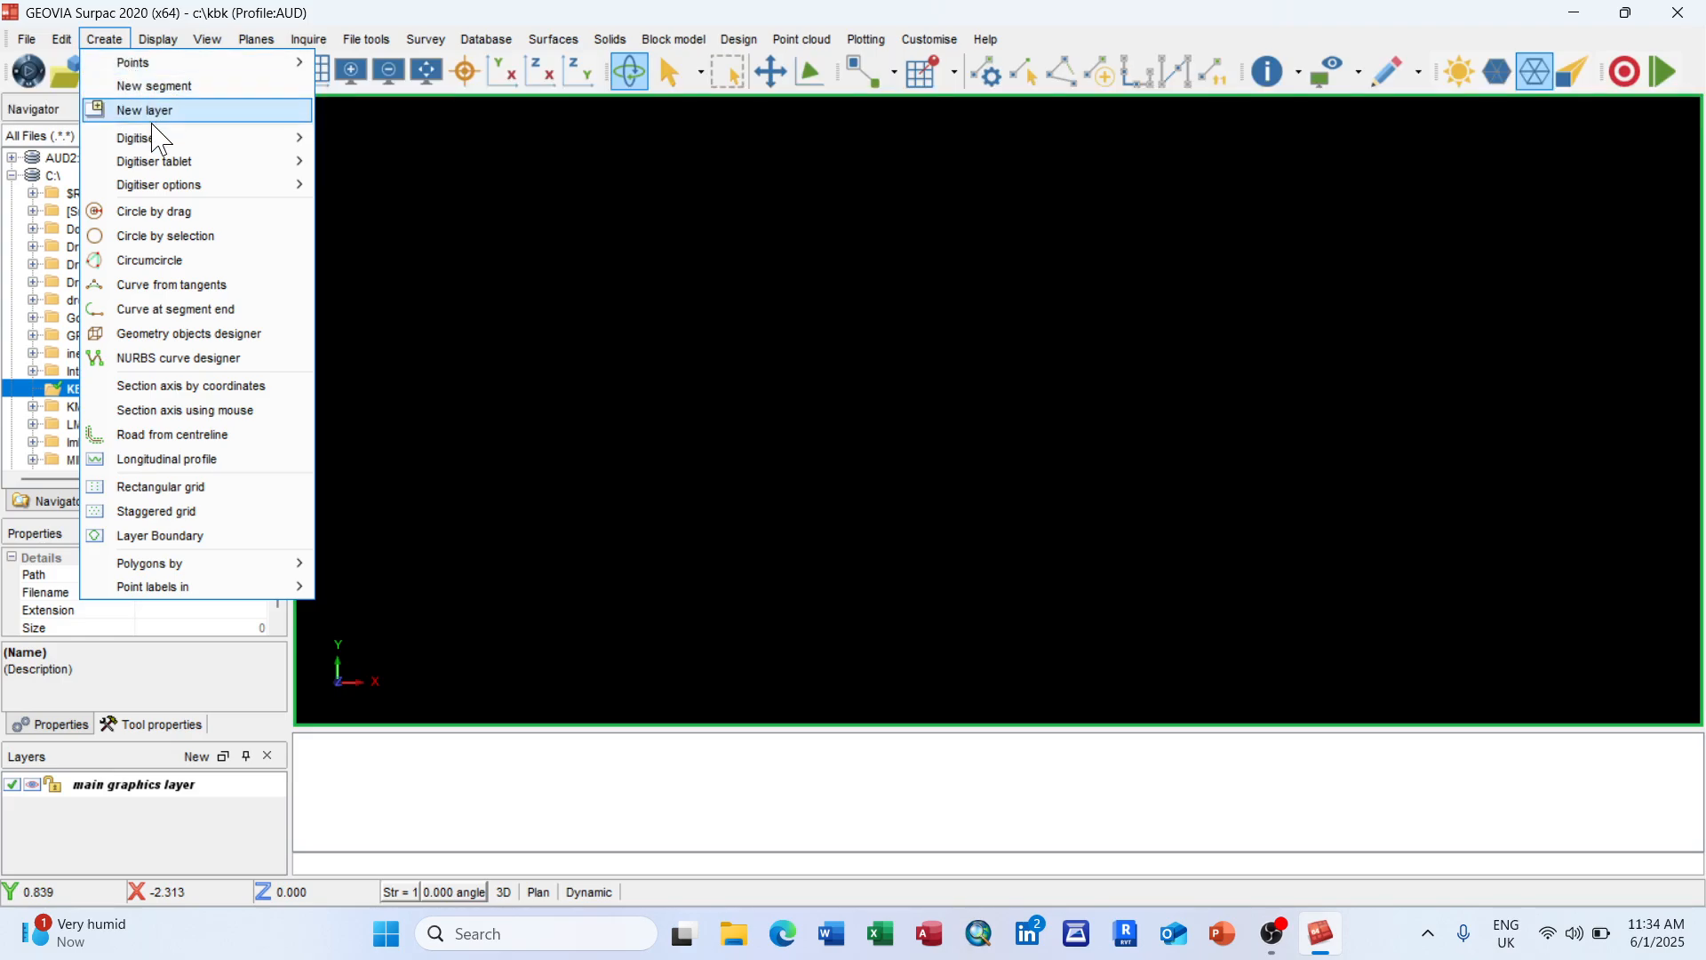
mouse_move(160, 149)
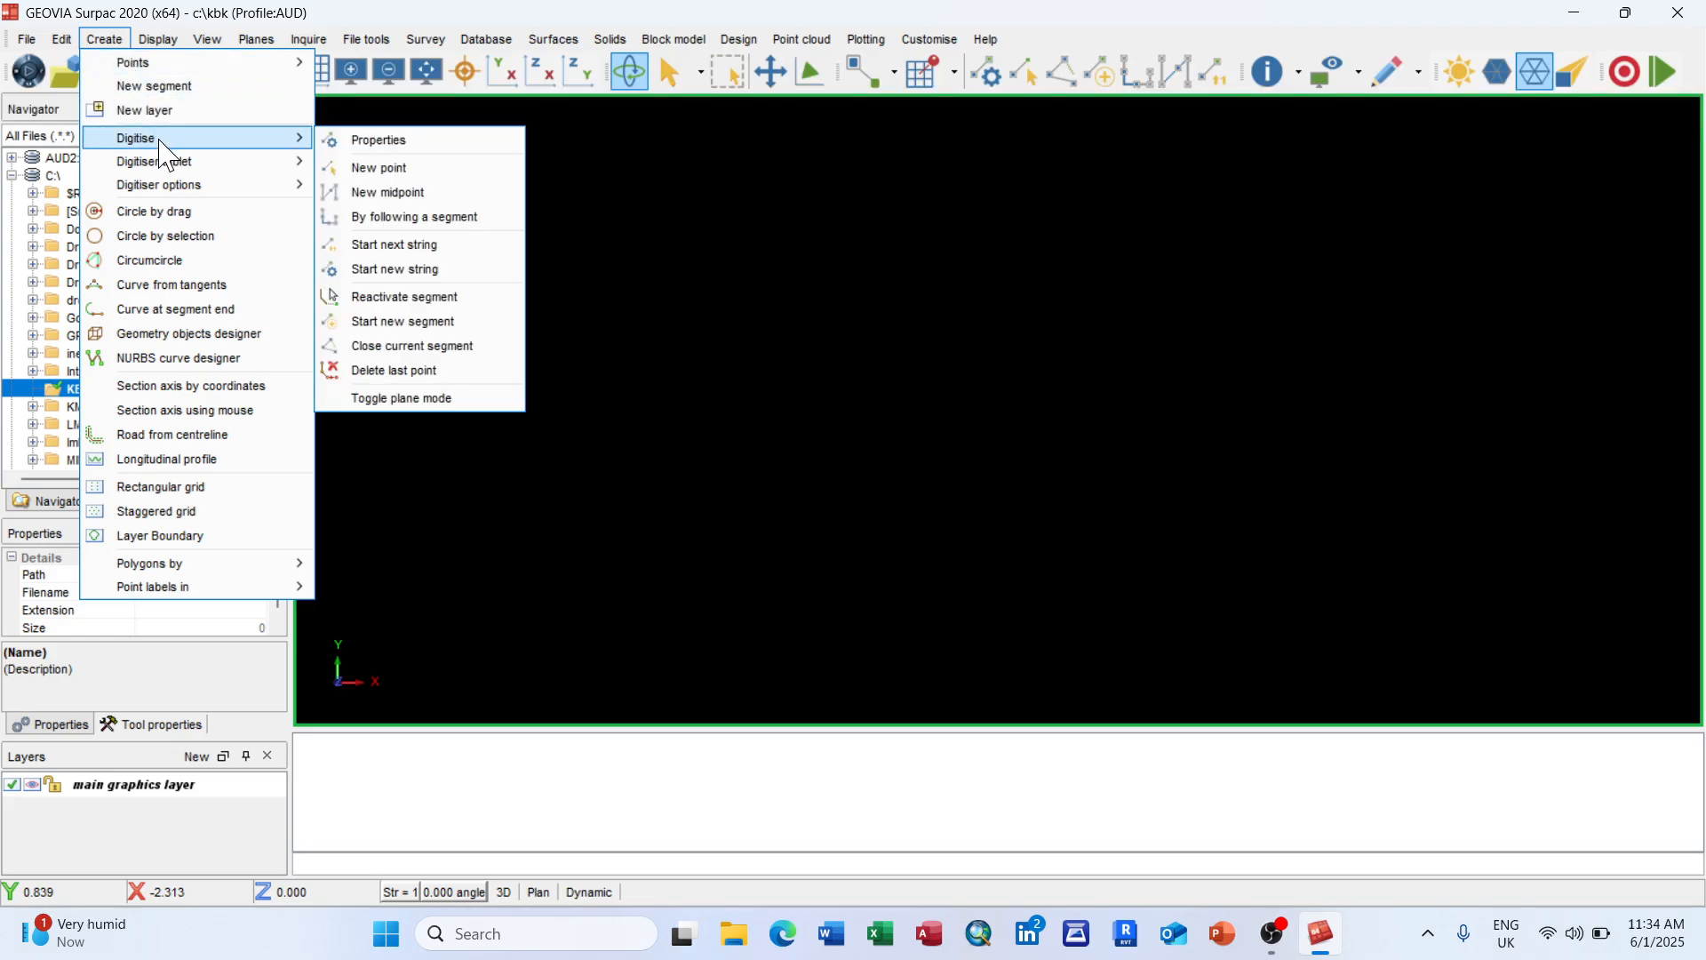
click(394, 170)
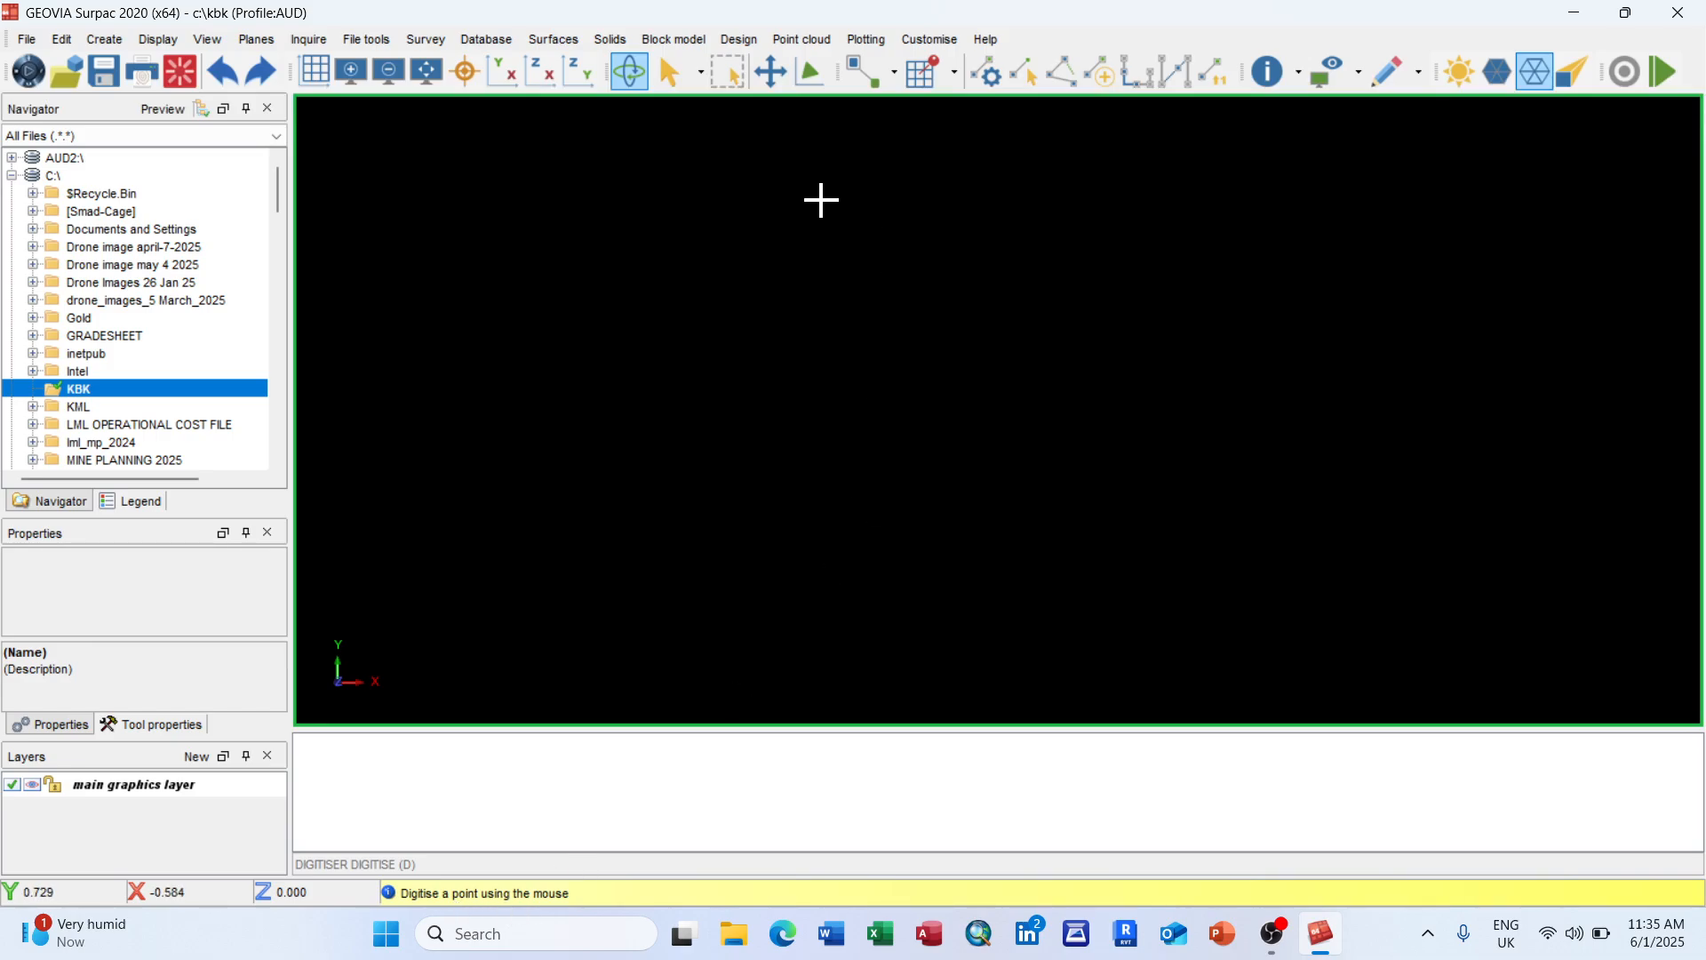
Step: Digitise nine vertices with a left-side notch and close them as polygon string 1
click(822, 201)
click(1003, 264)
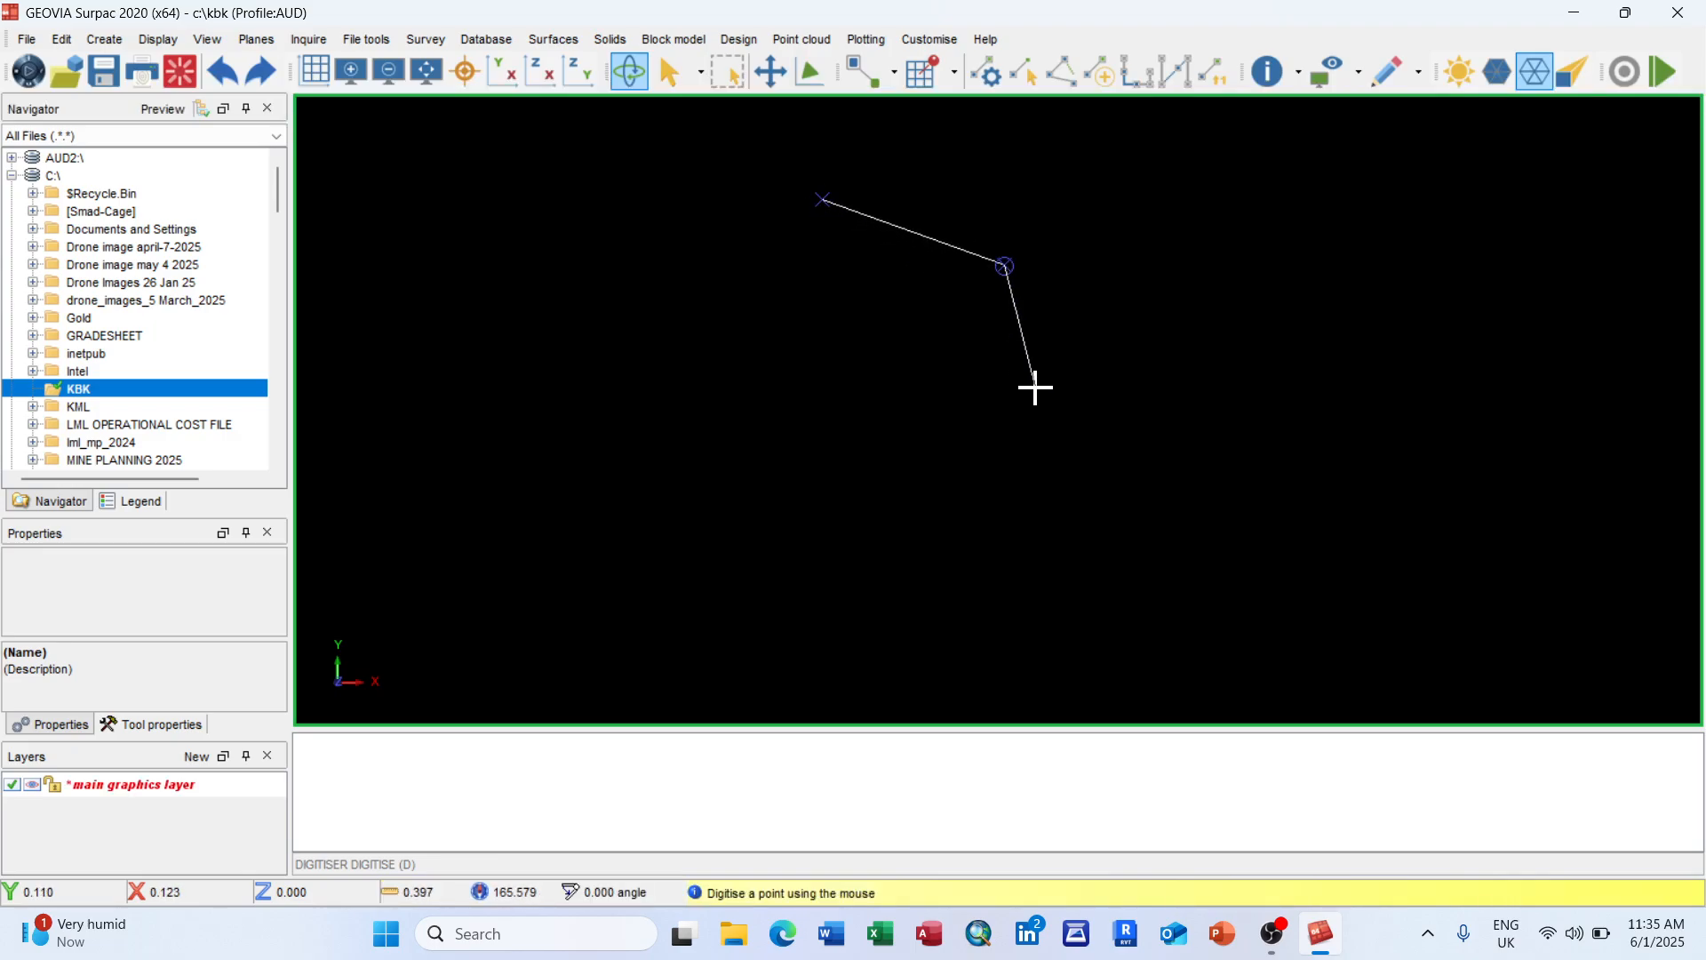
click(1041, 394)
click(950, 509)
click(805, 489)
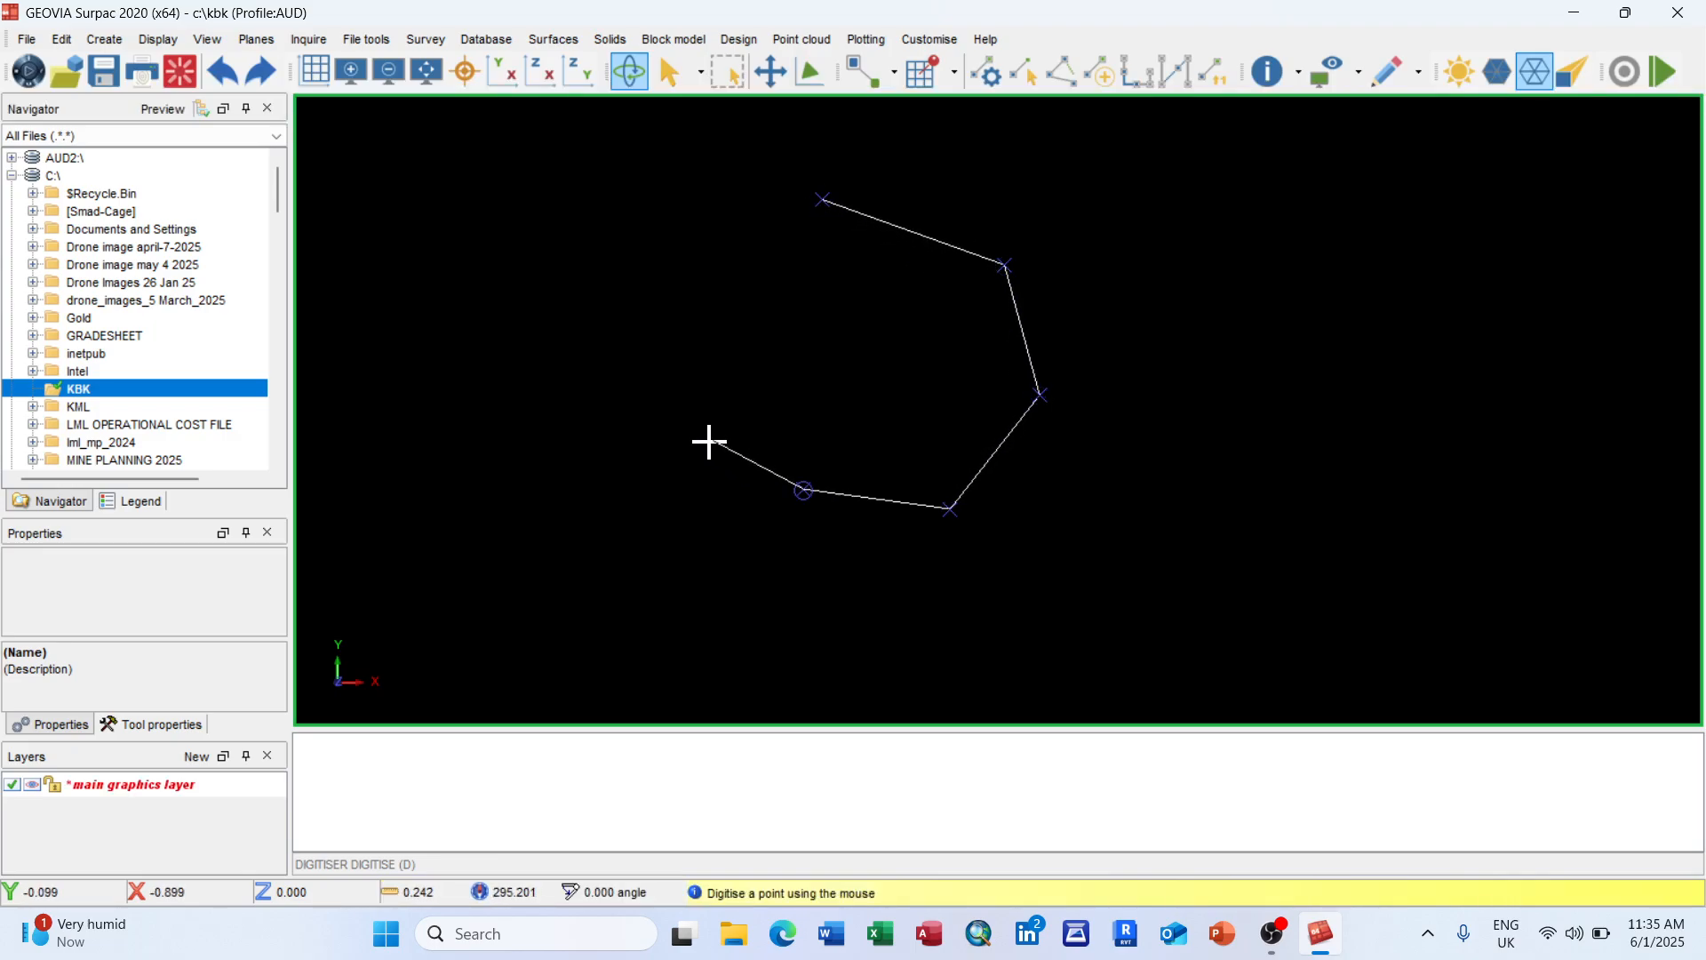
click(684, 418)
click(725, 302)
click(594, 254)
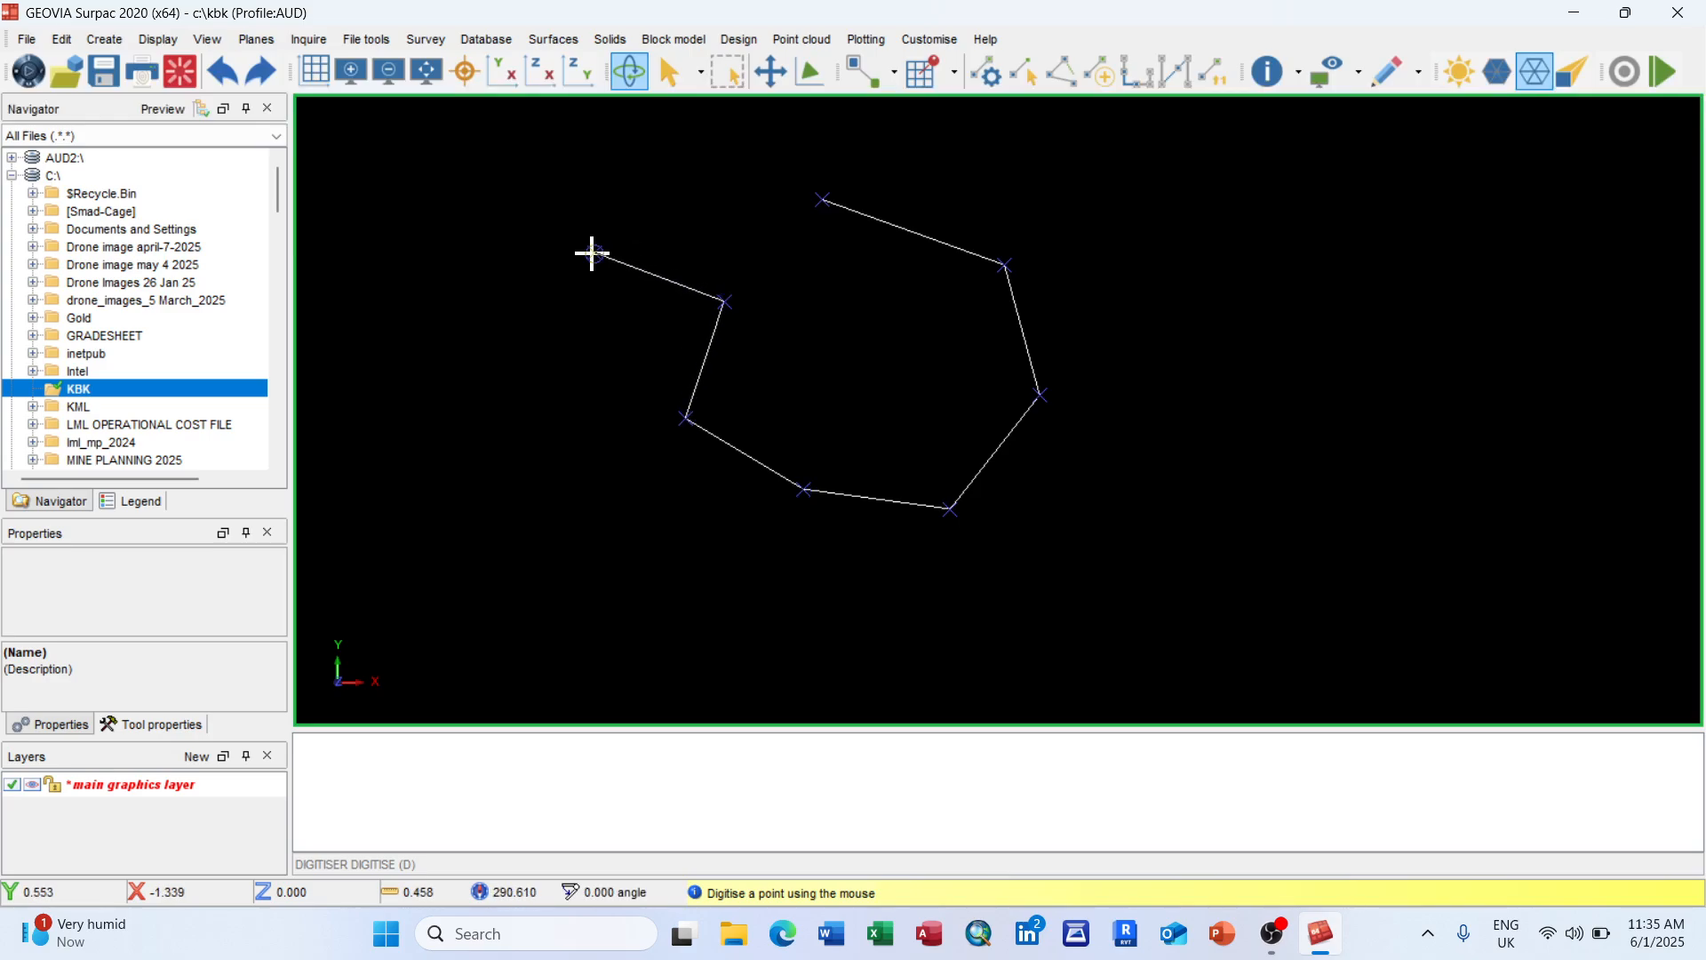
click(634, 161)
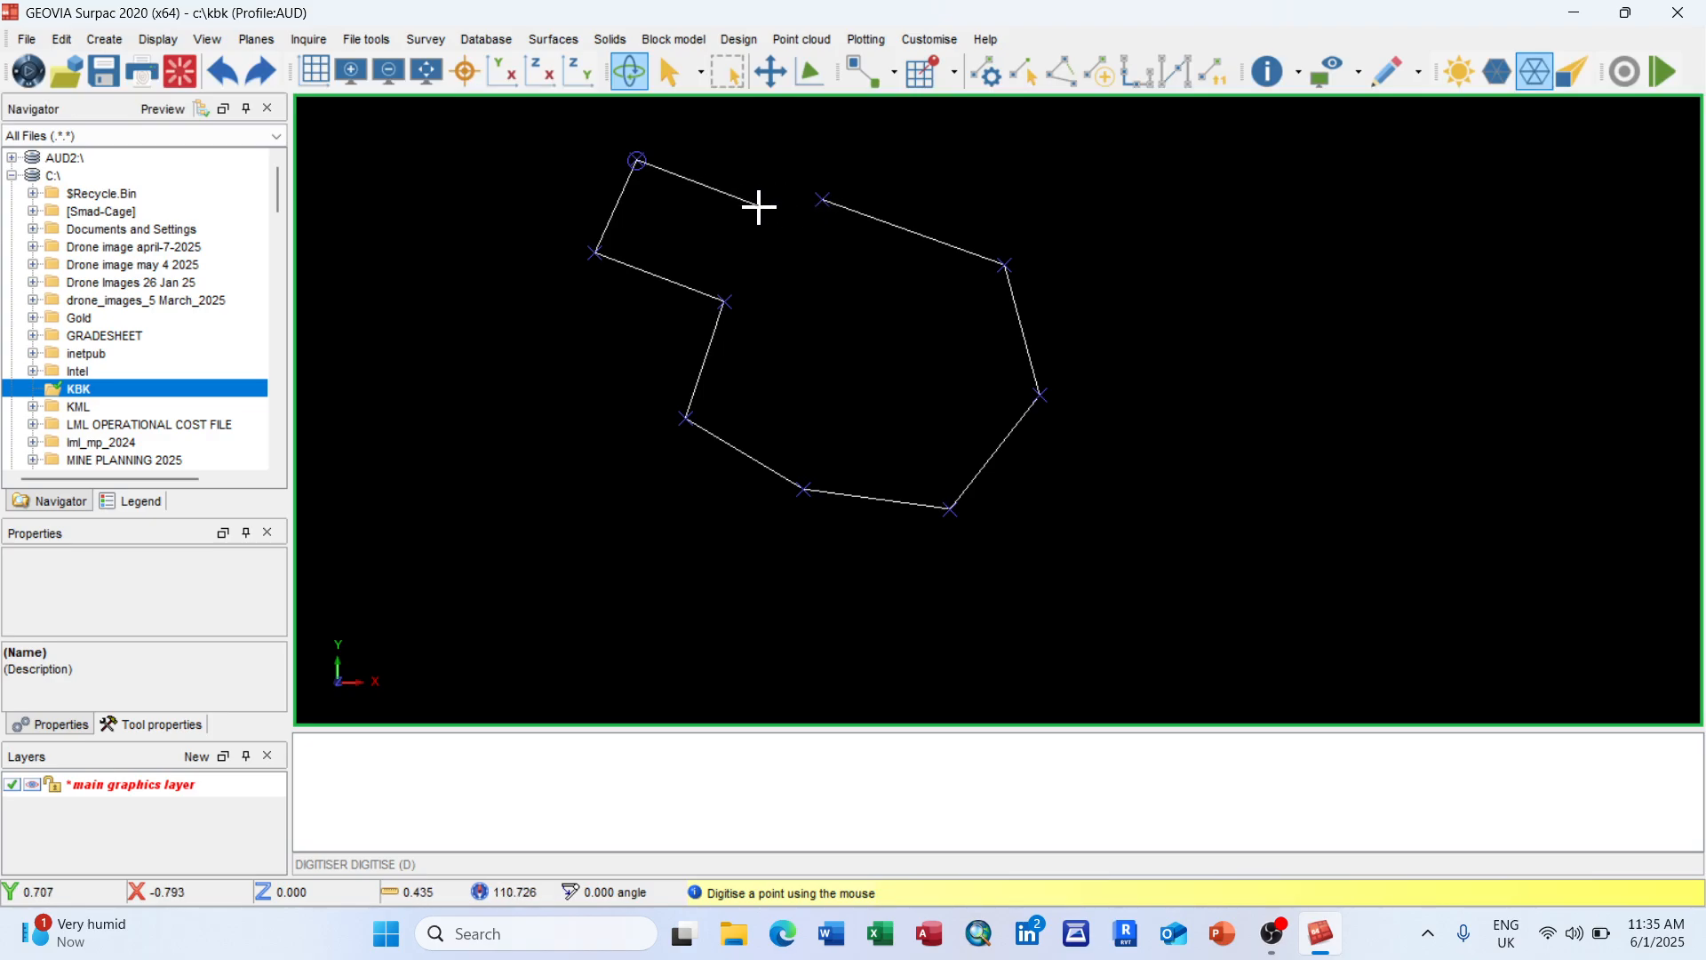
right_click(738, 176)
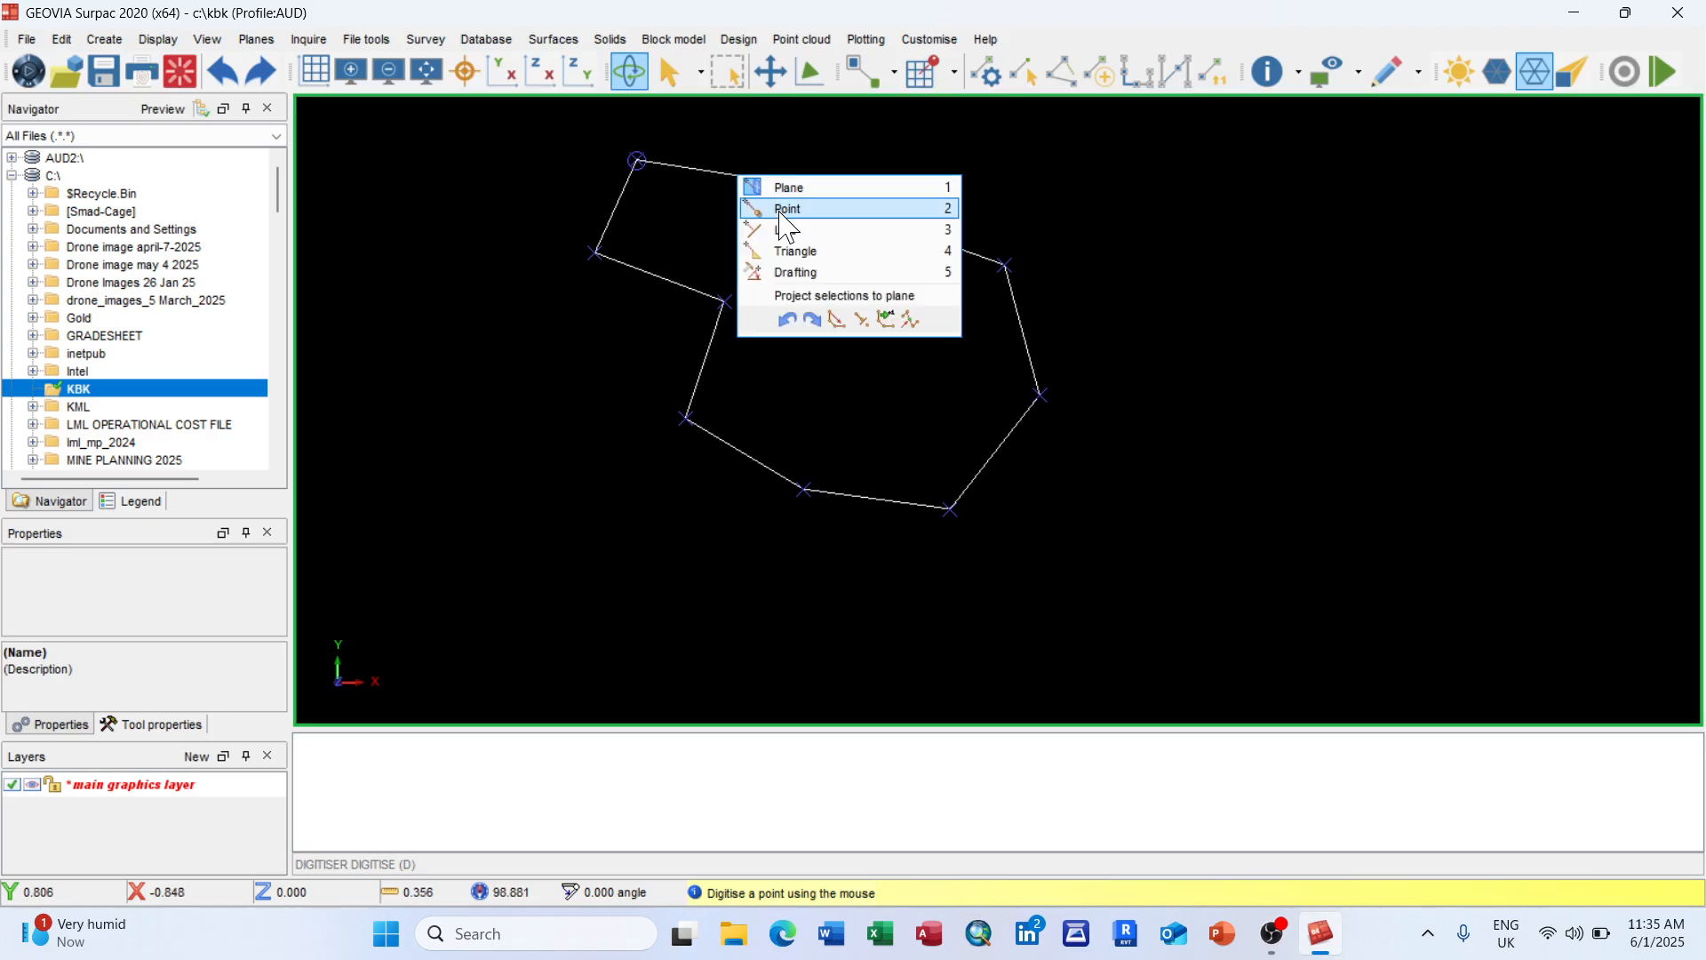
click(837, 320)
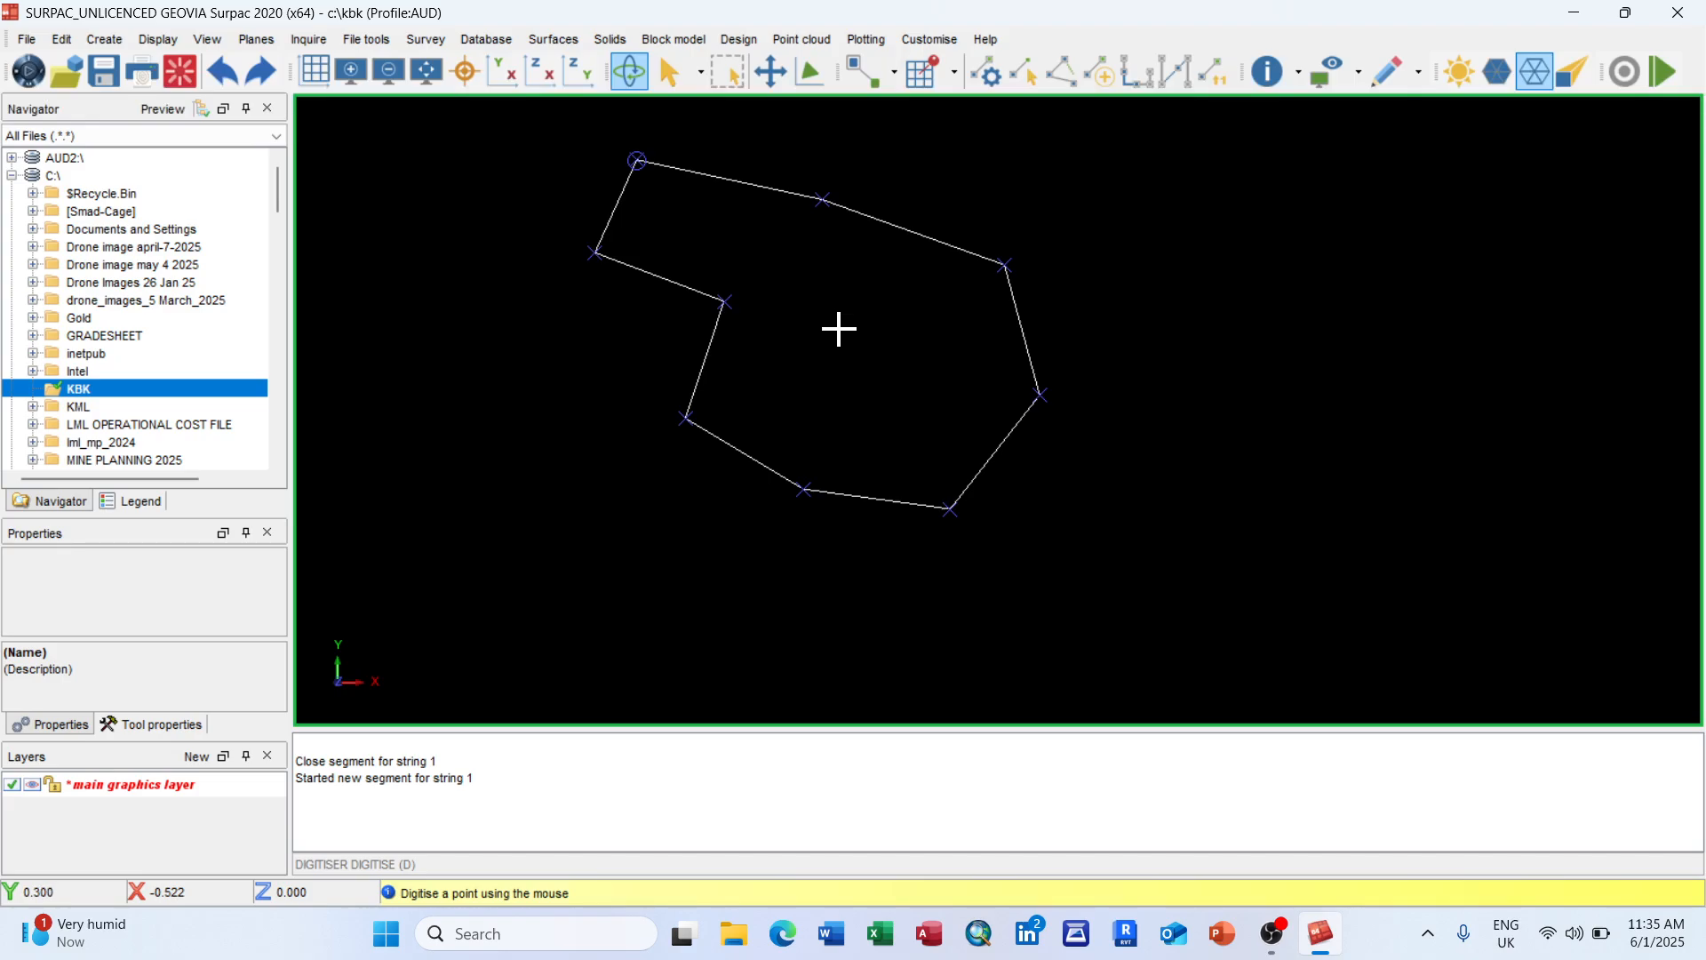
Step: Reset the graphics with Exit graphics and Apply, removing the digitised polygon
scroll(847, 313, down, 2)
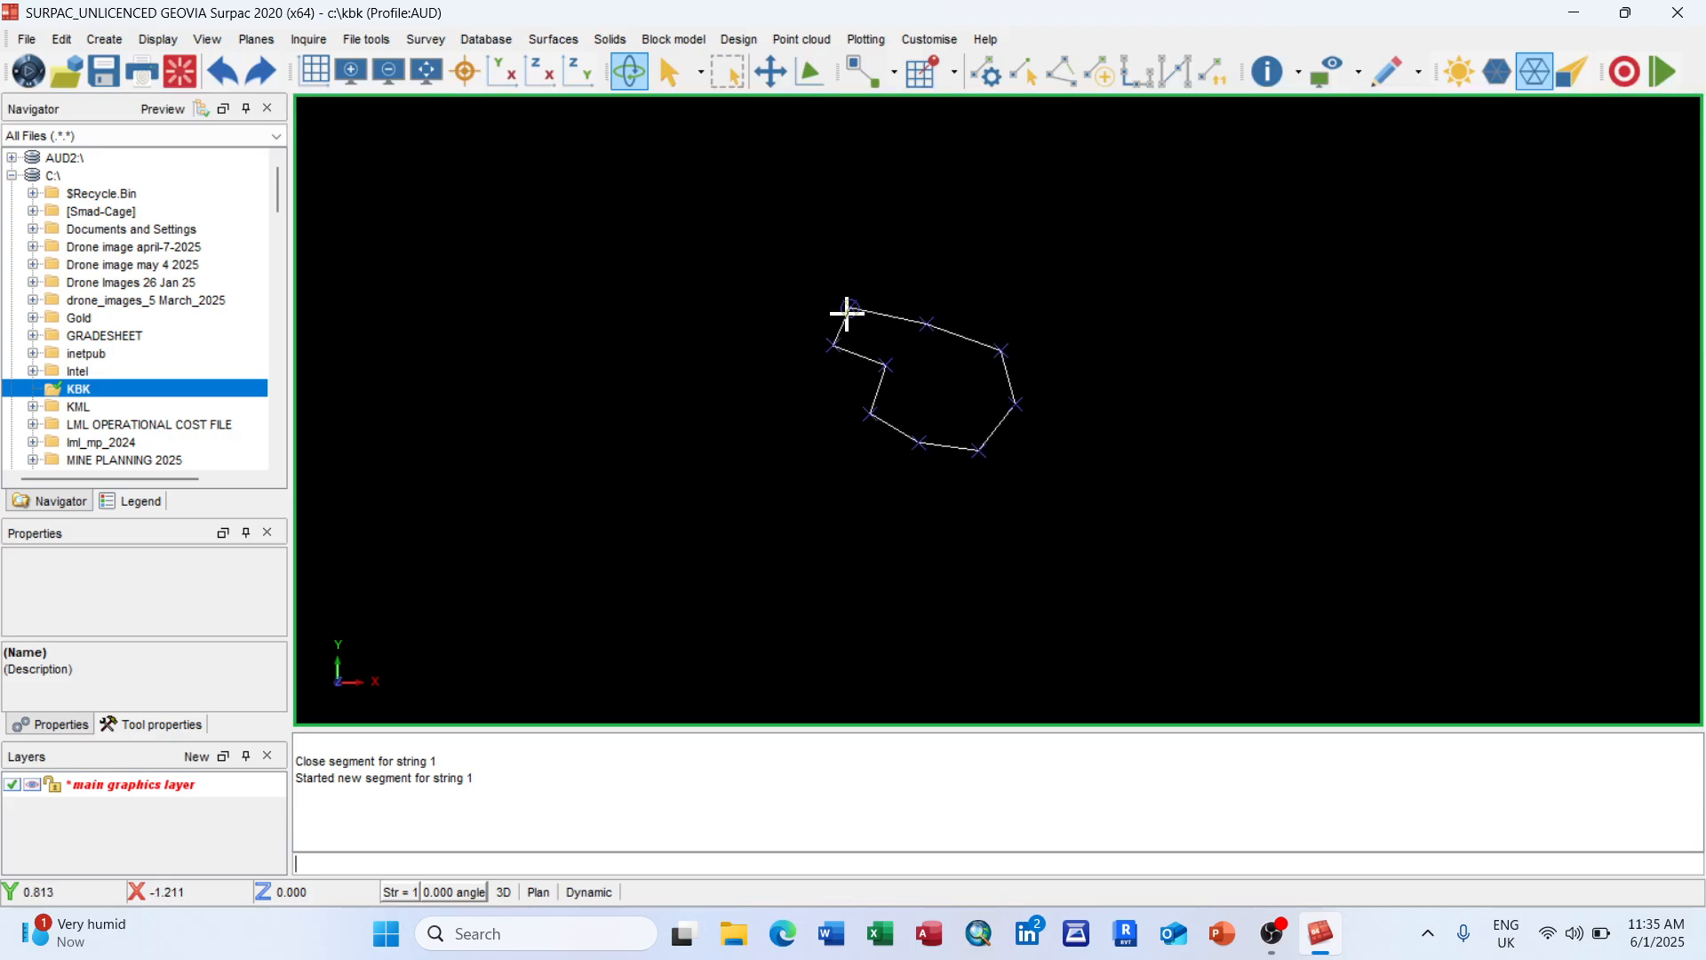
scroll(902, 324, up, 3)
scroll(994, 388, up, 1)
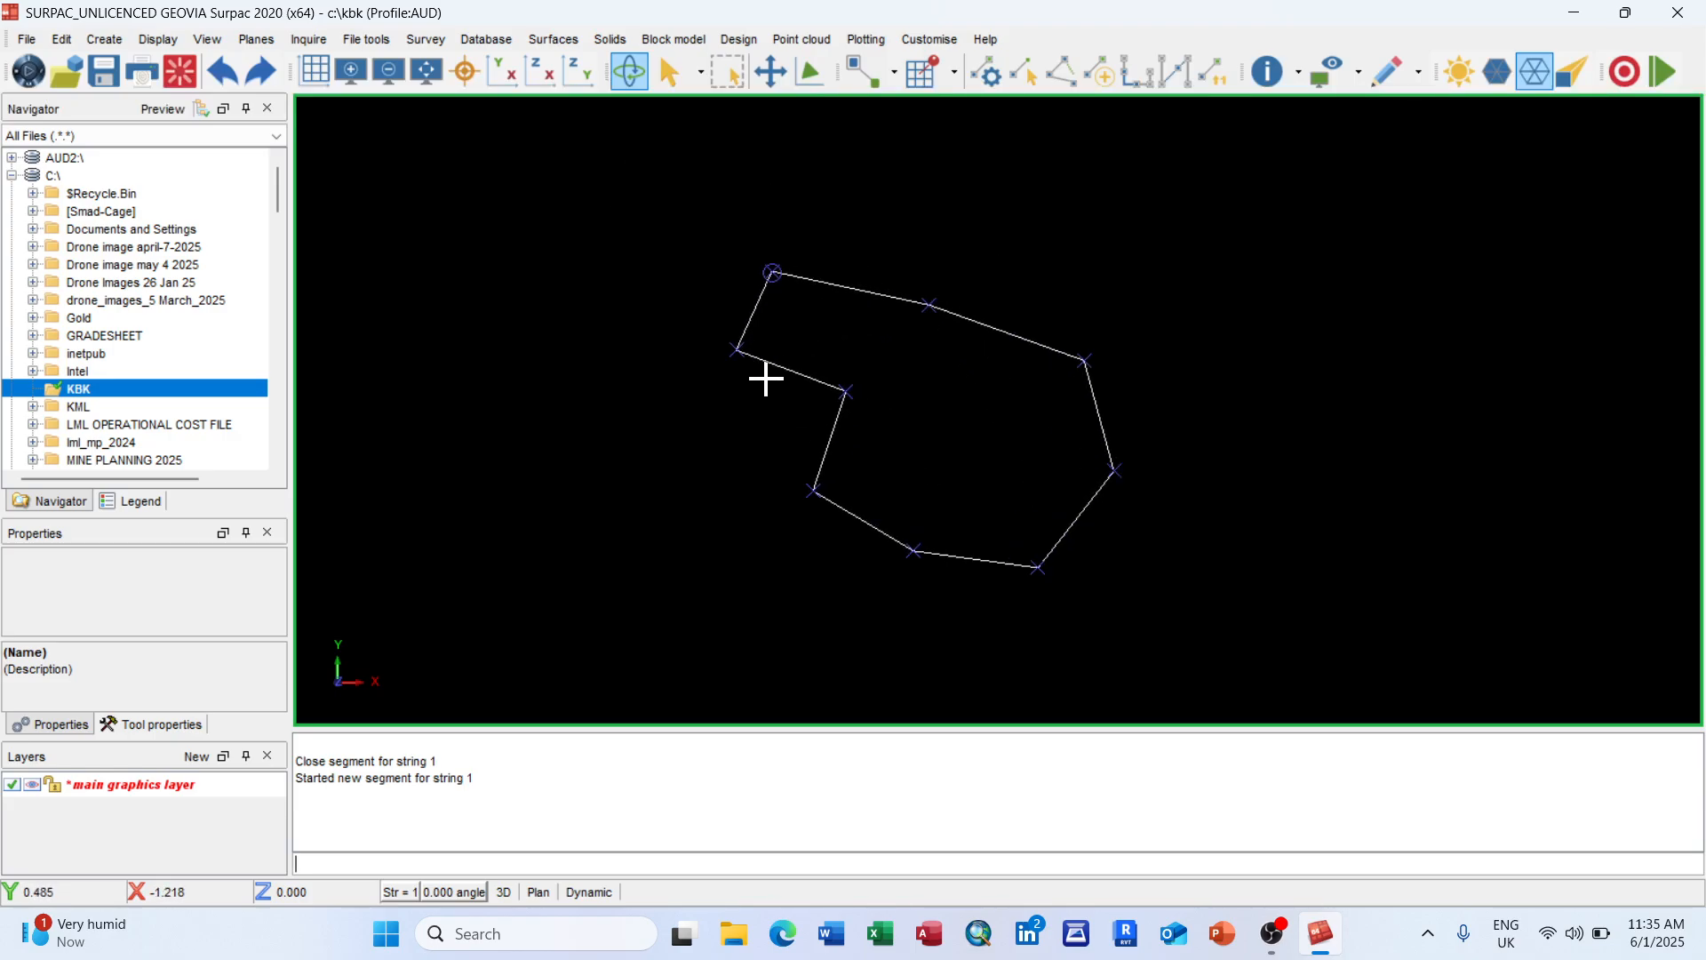
scroll(815, 388, up, 2)
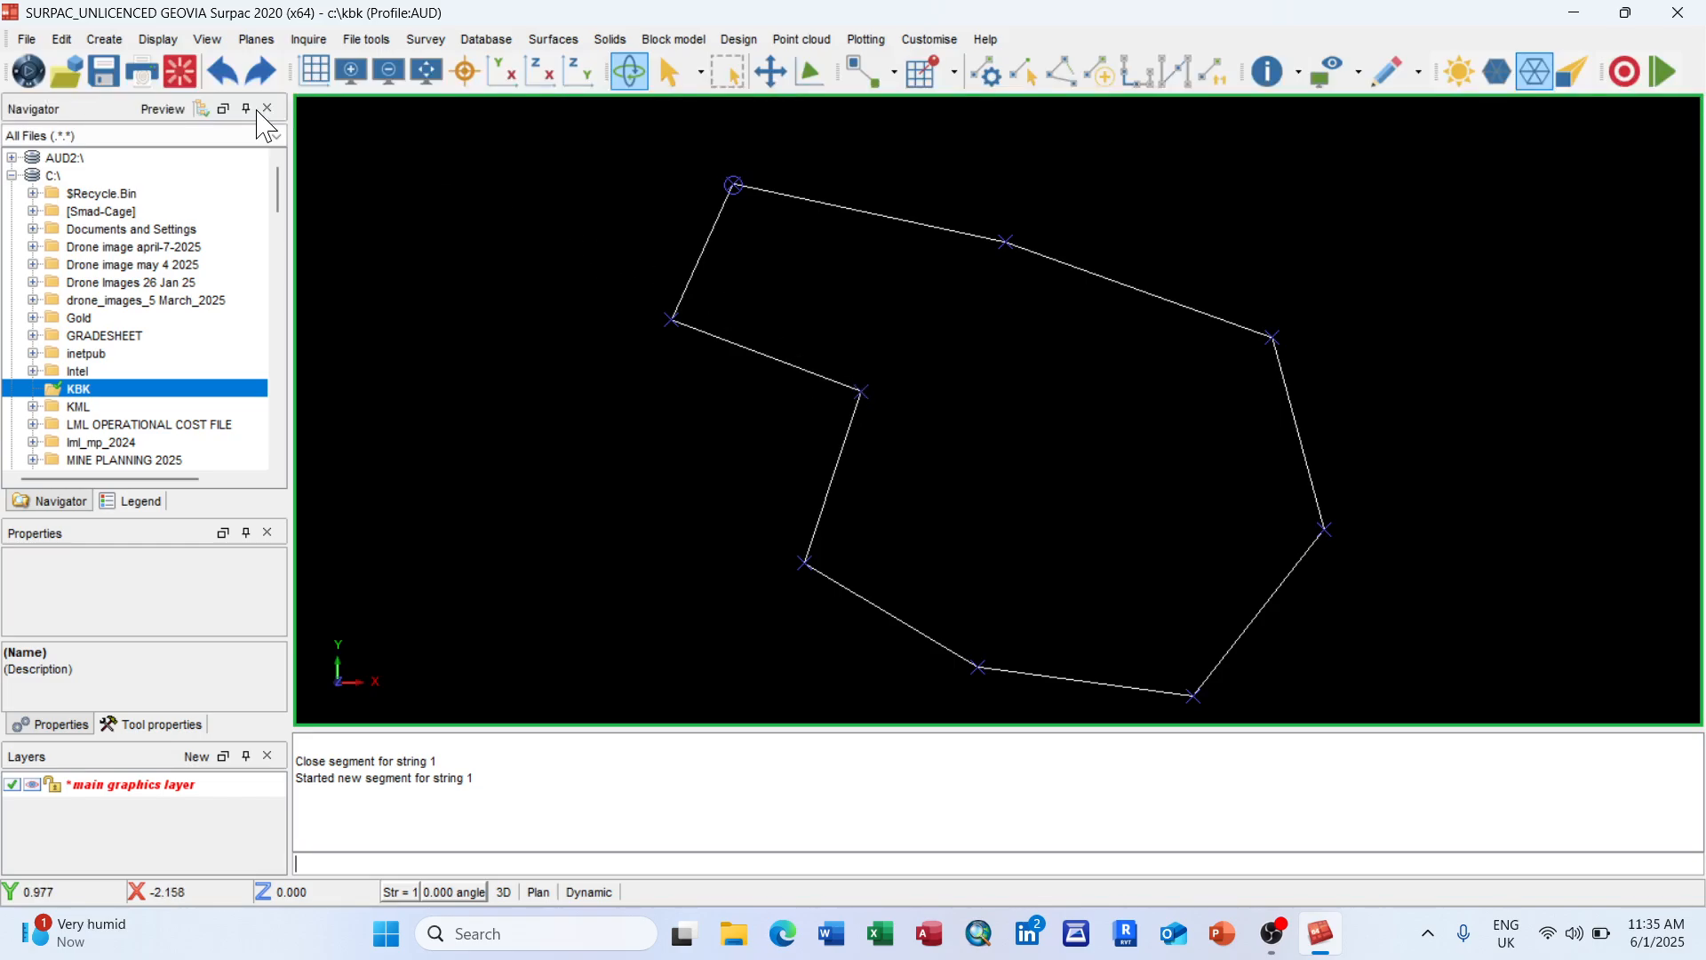
scroll(987, 435, down, 2)
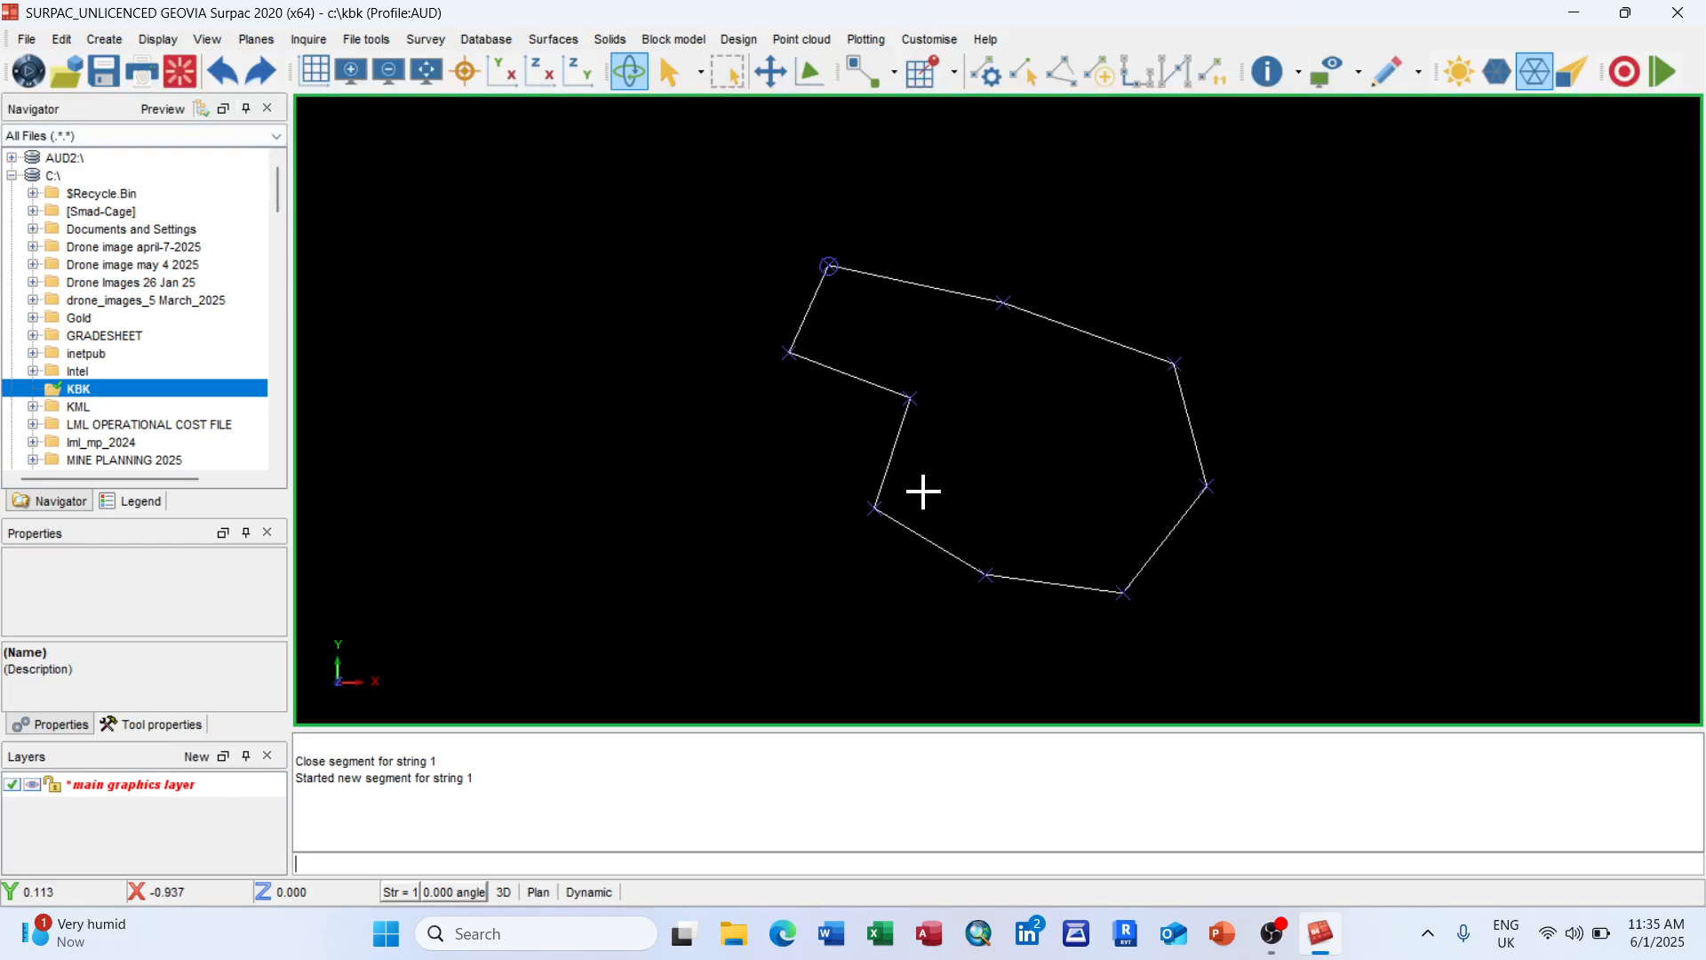
scroll(1113, 539, up, 1)
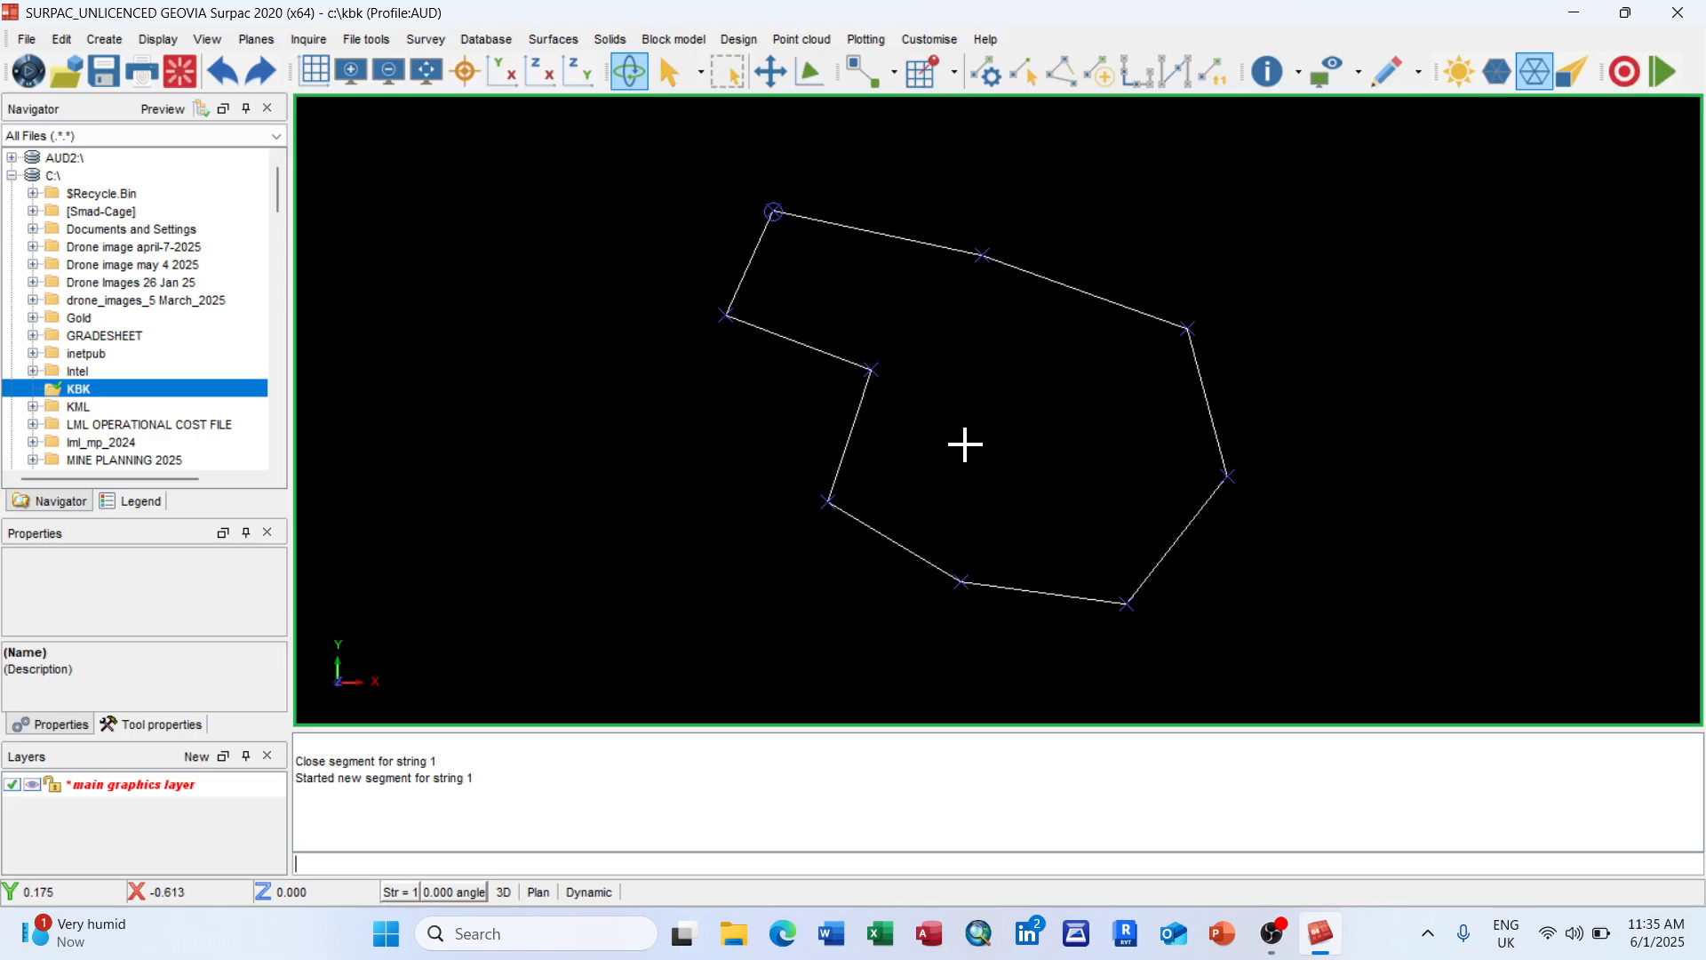
click(182, 70)
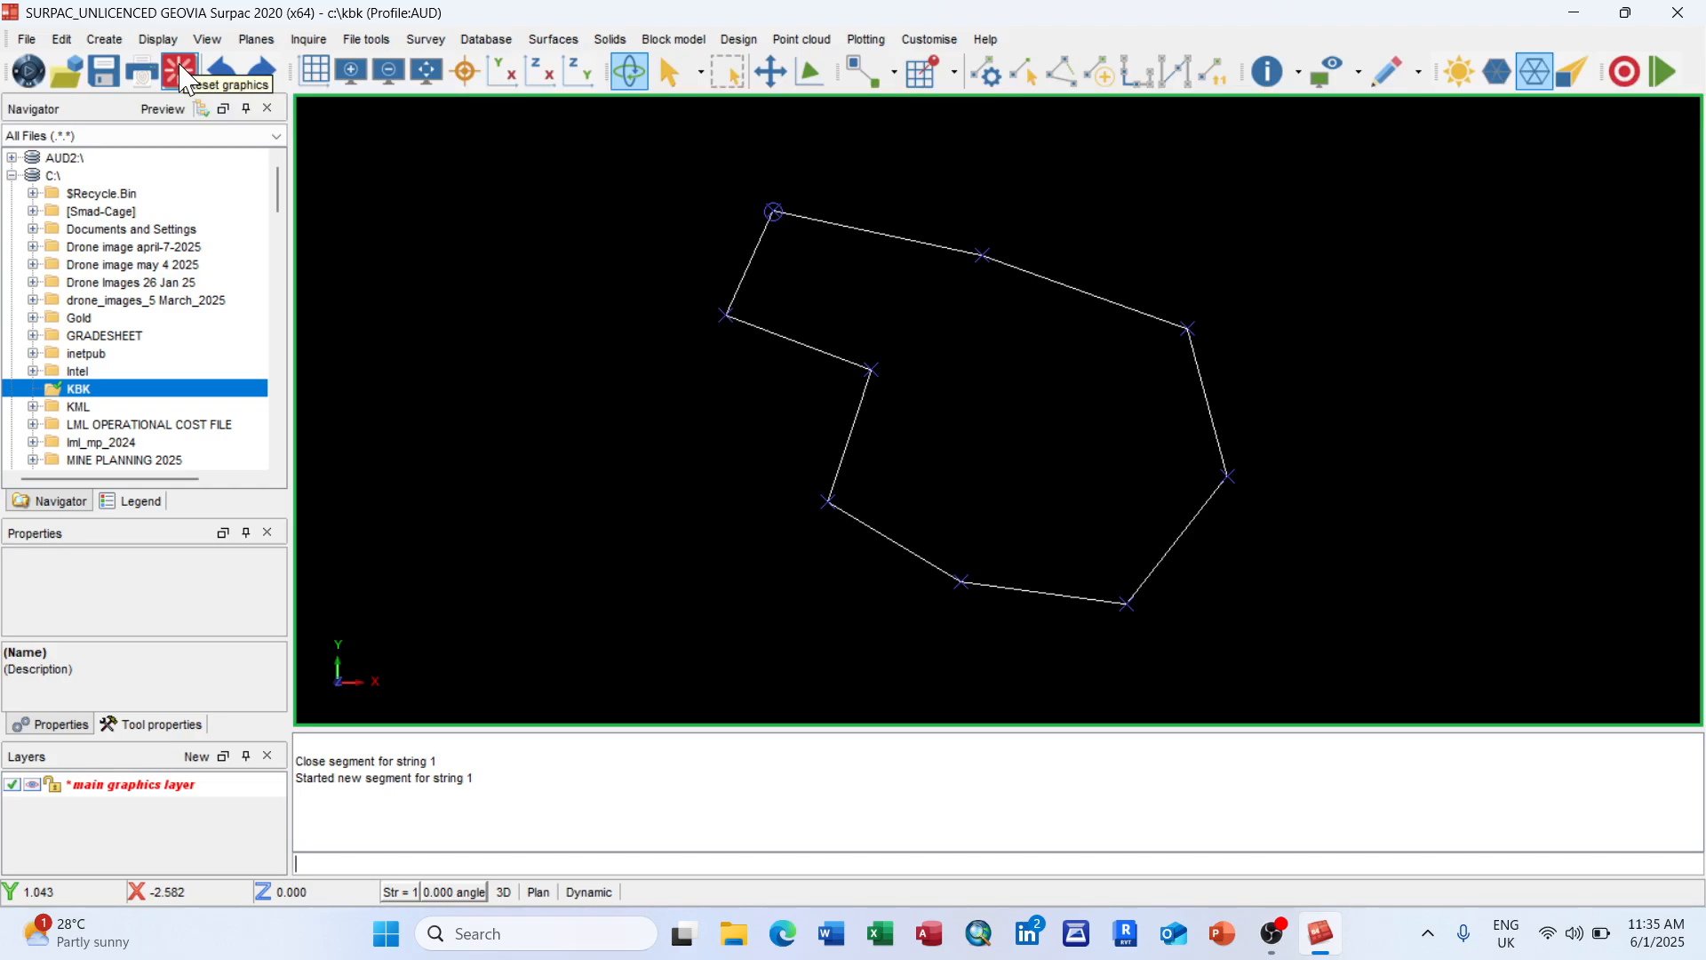
click(832, 569)
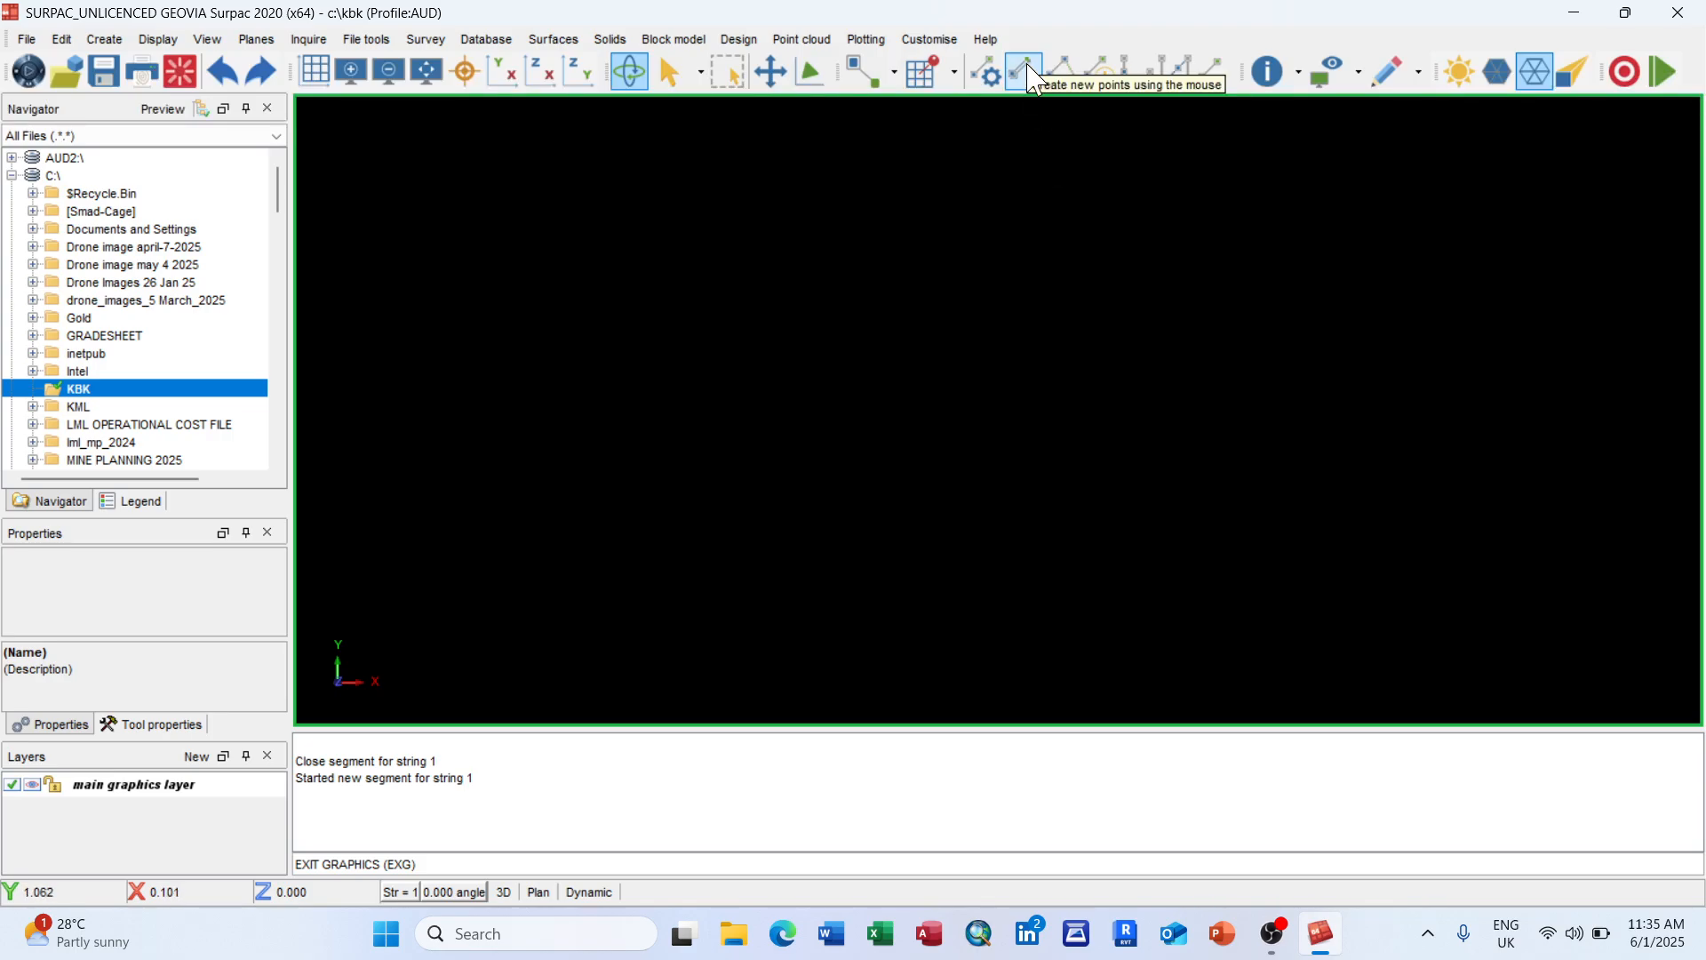
Step: Start a new string and digitise seven polygon vertices
click(104, 41)
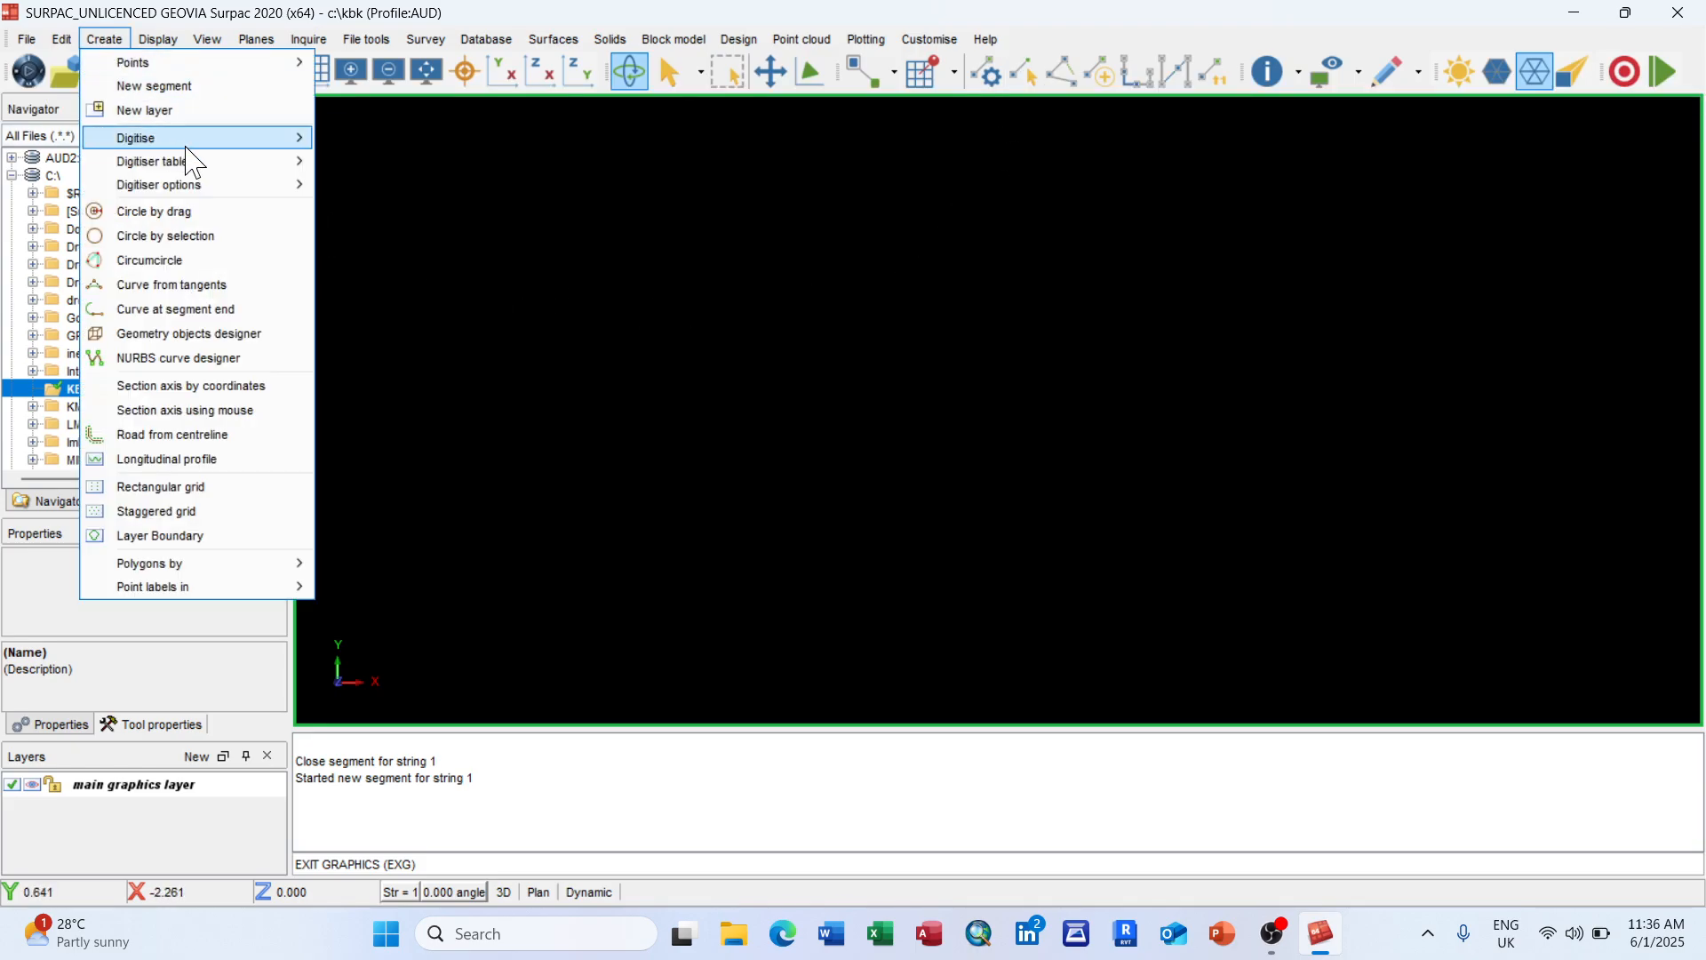
mouse_move(203, 141)
click(1078, 347)
click(1034, 78)
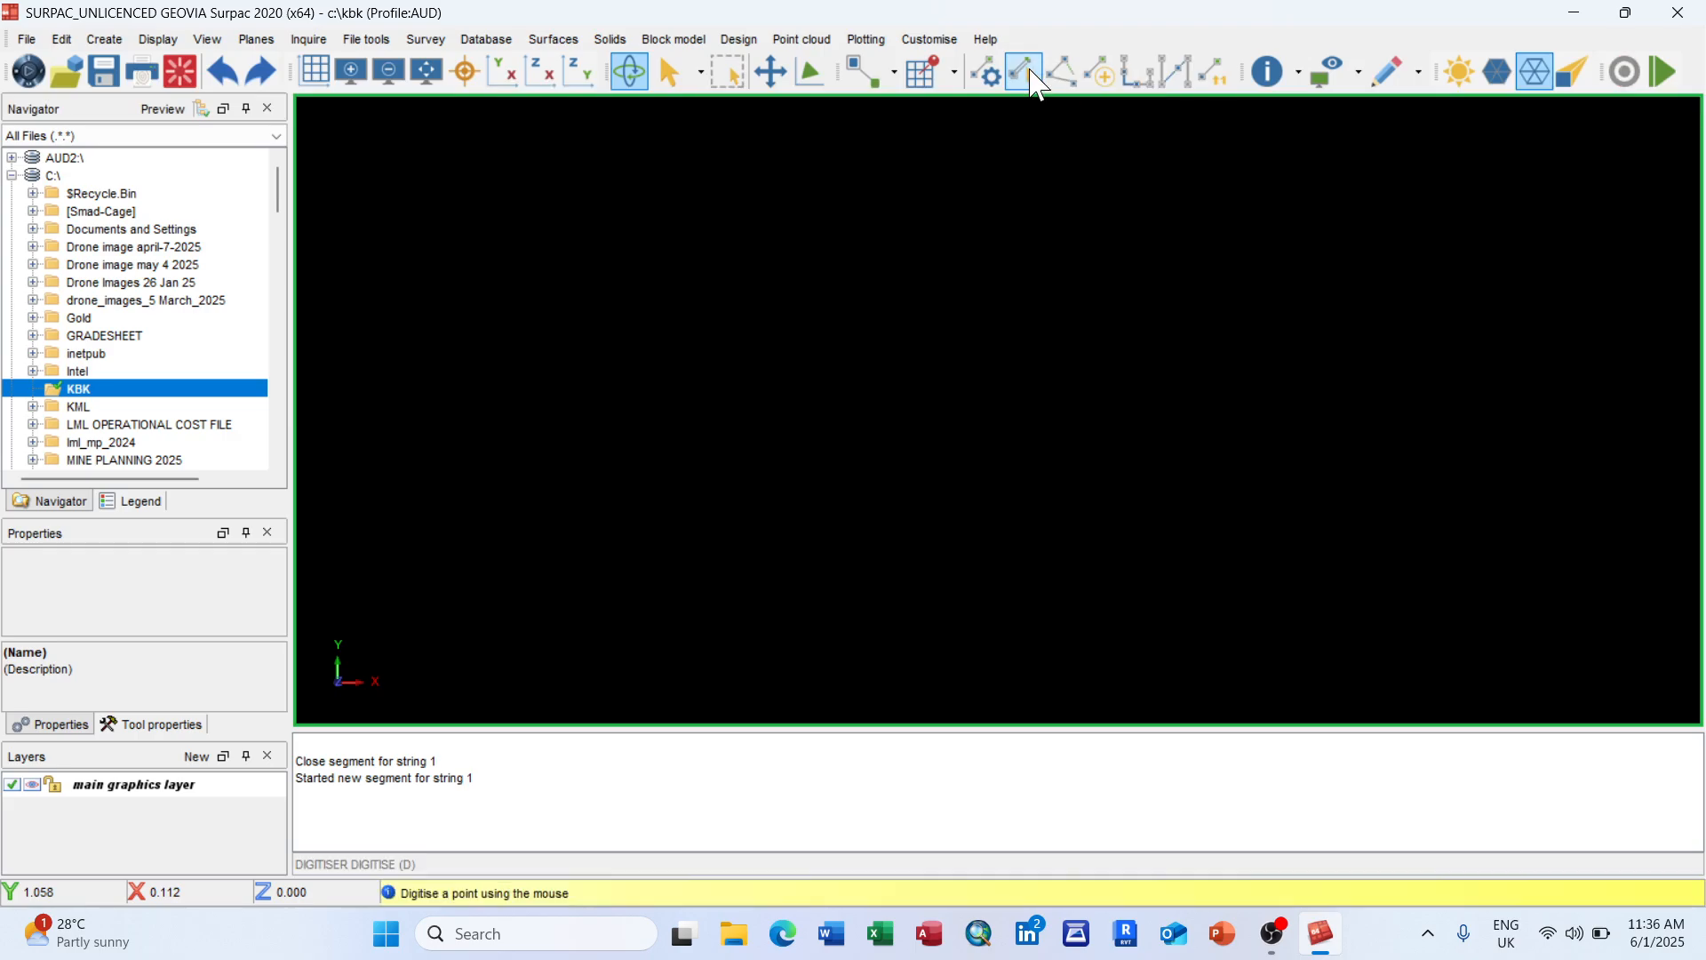
click(787, 268)
click(1117, 249)
click(1212, 399)
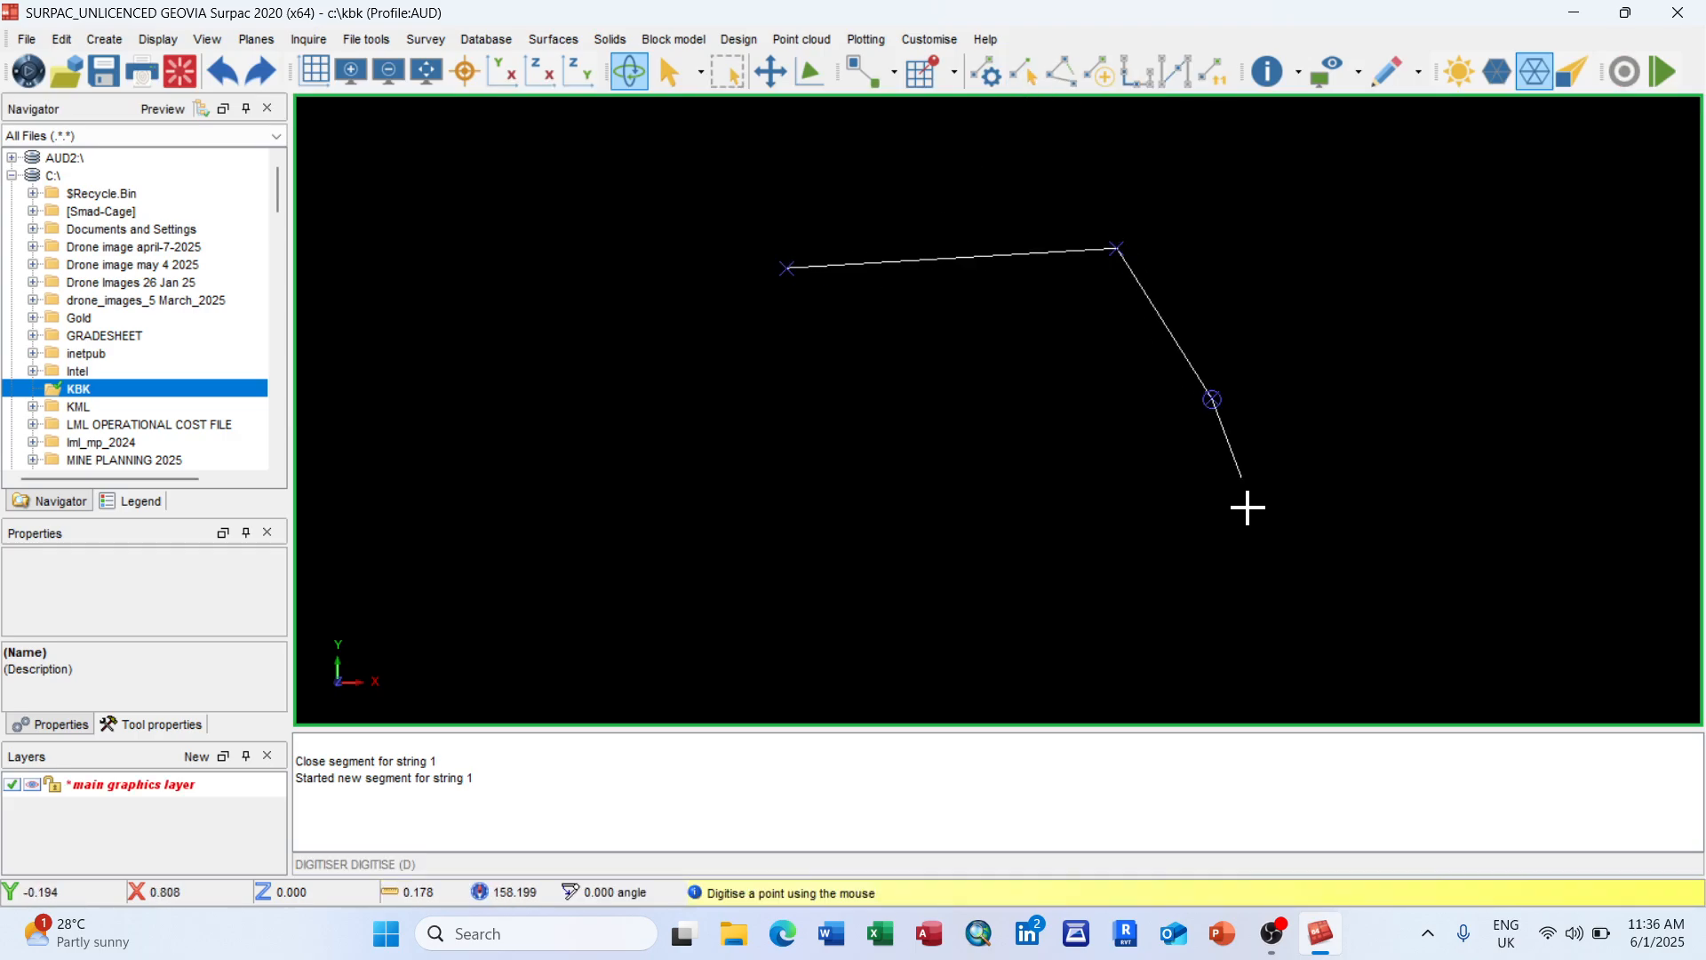
click(1254, 568)
click(957, 606)
click(622, 508)
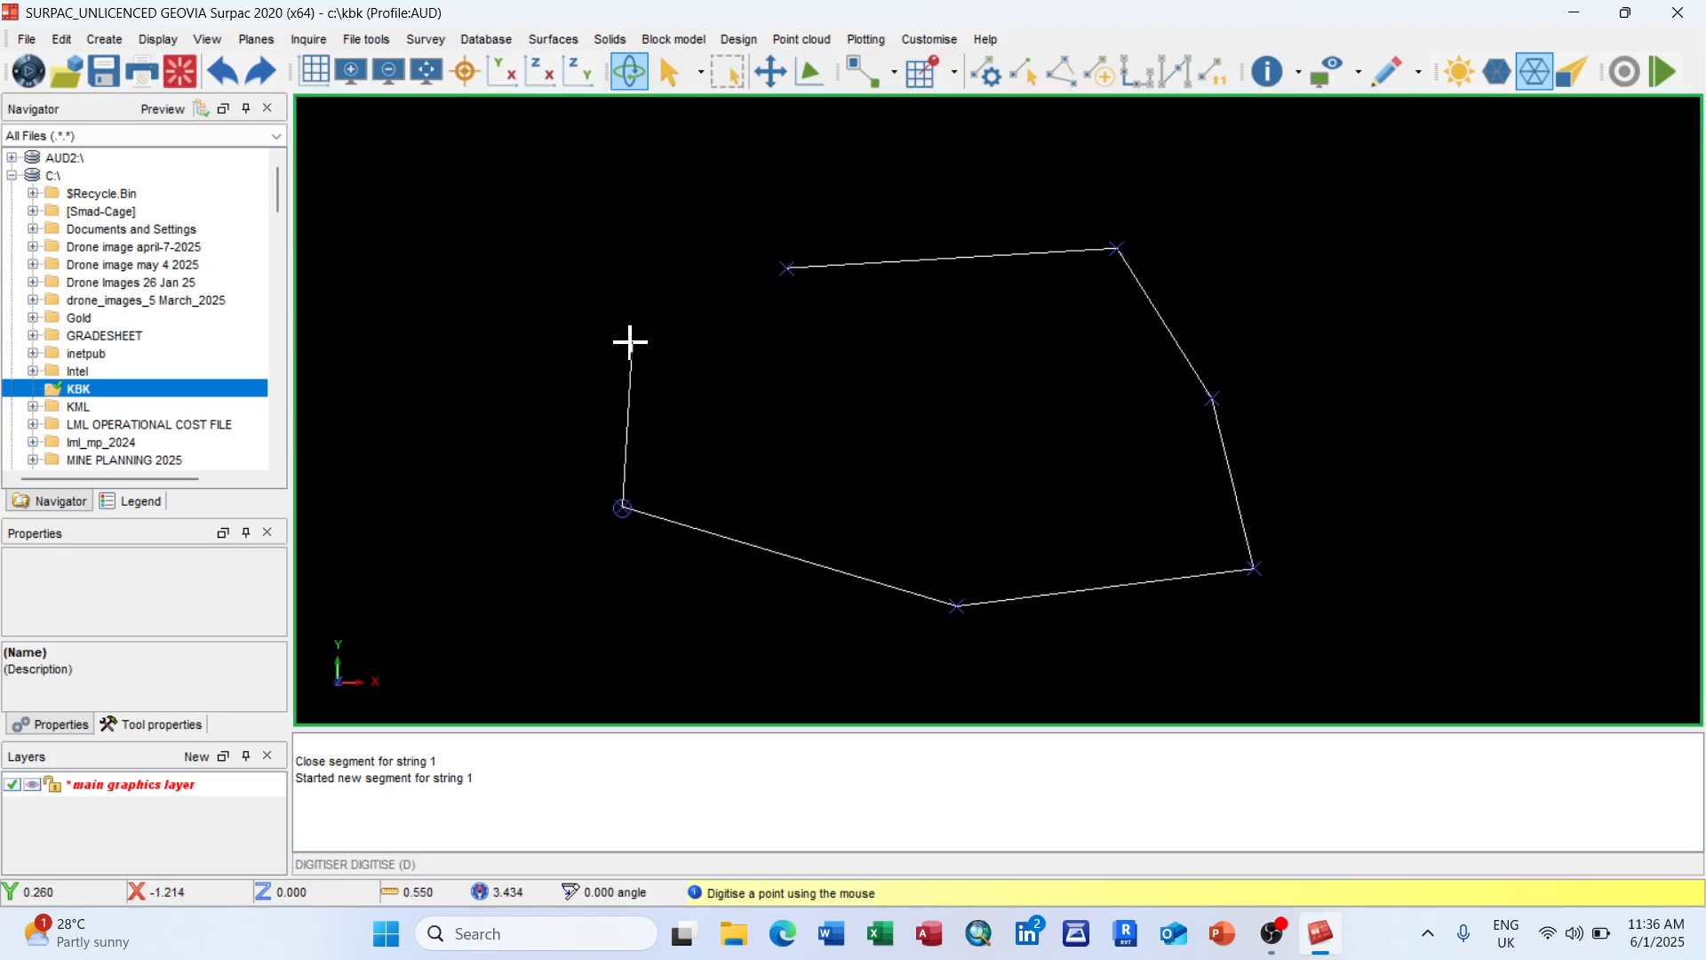
click(632, 341)
Step: Close the seven-vertex polygon back to its first point as string 1
right_click(662, 289)
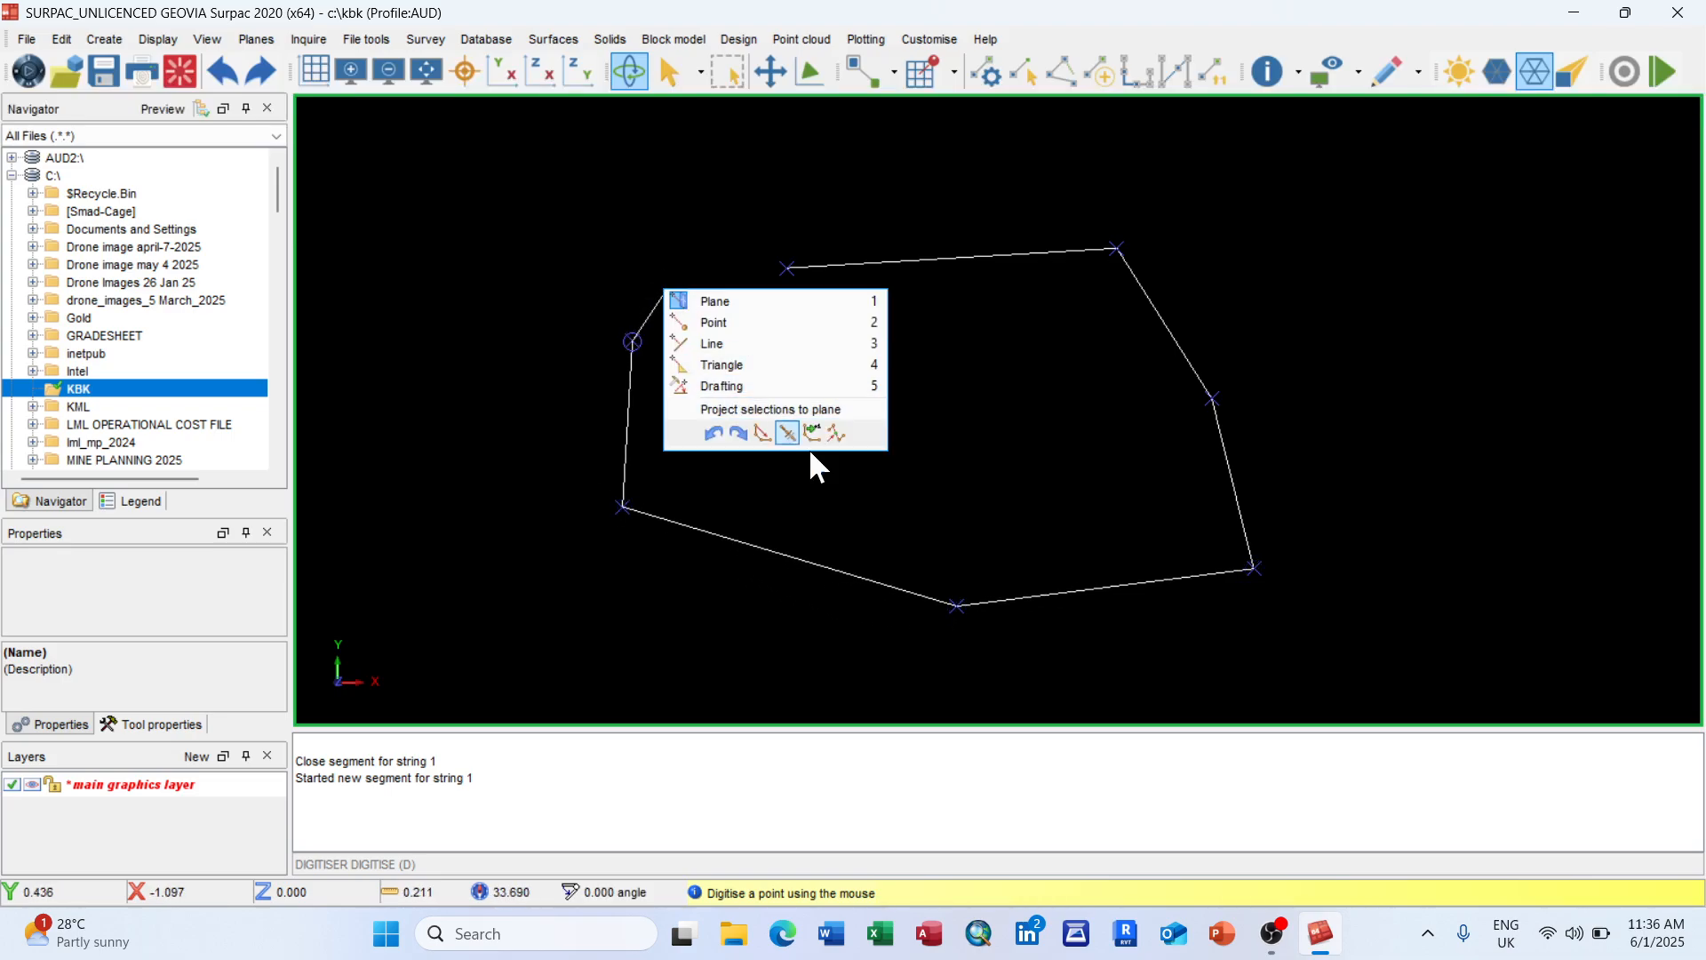
click(1062, 71)
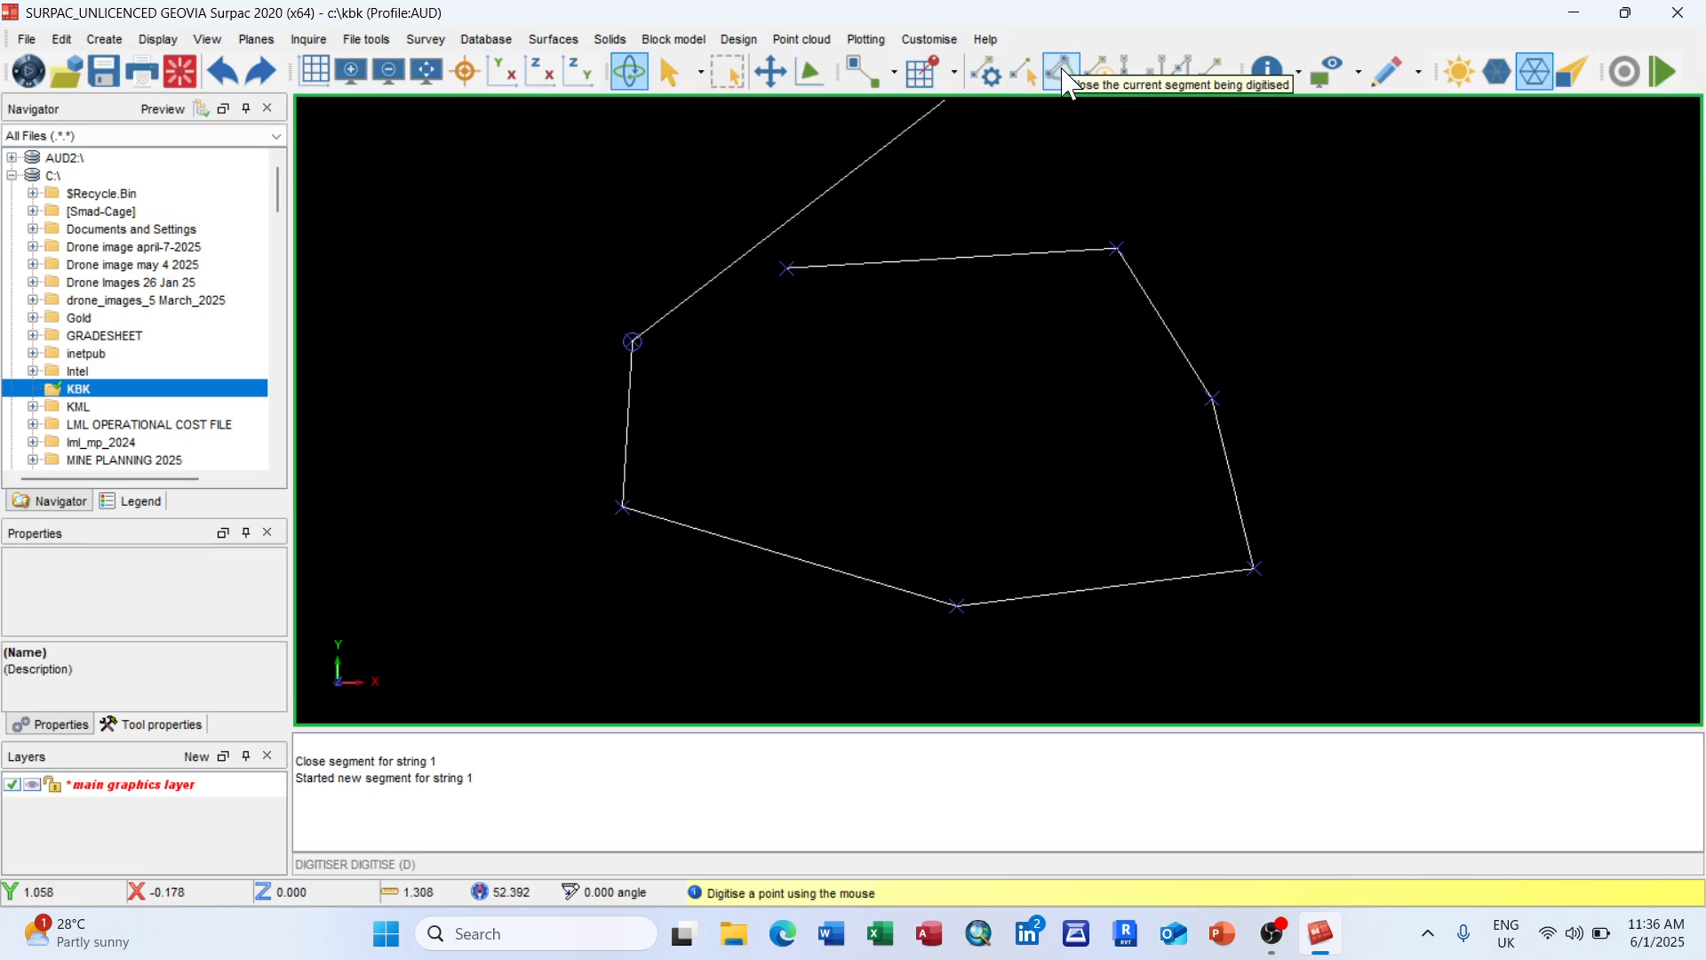
click(1062, 72)
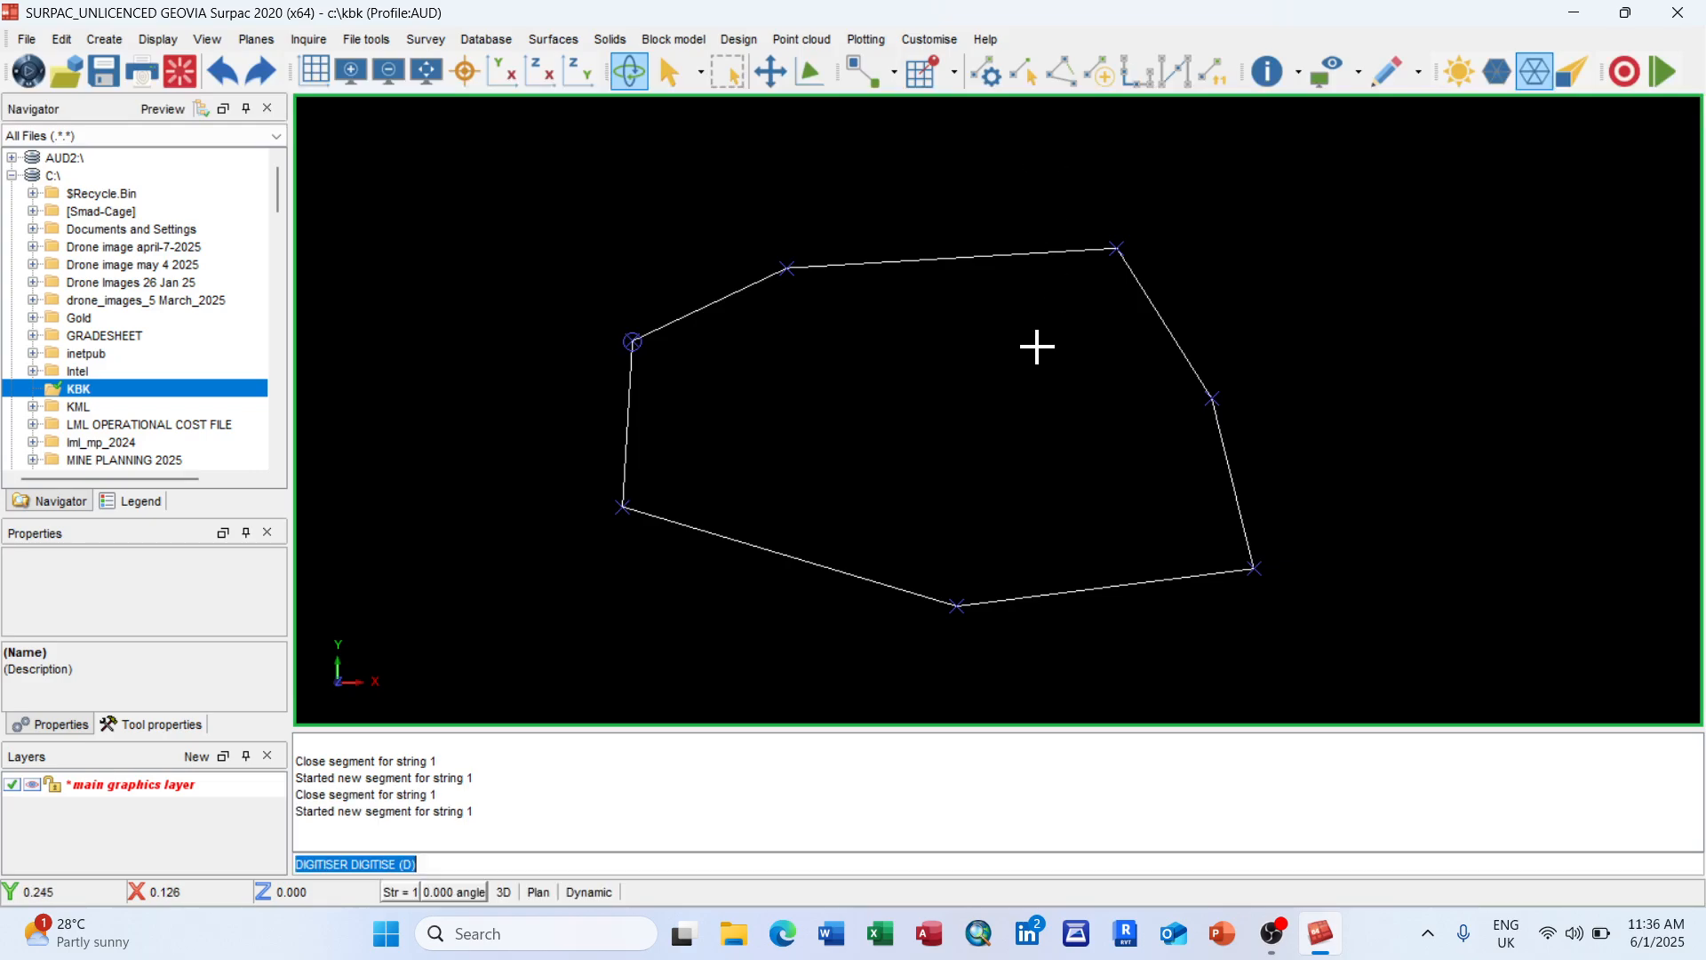
Step: Zoom the view and reveal the Edit > Segment > Point submenu of editing operations
scroll(1031, 364, down, 2)
scroll(1137, 403, up, 1)
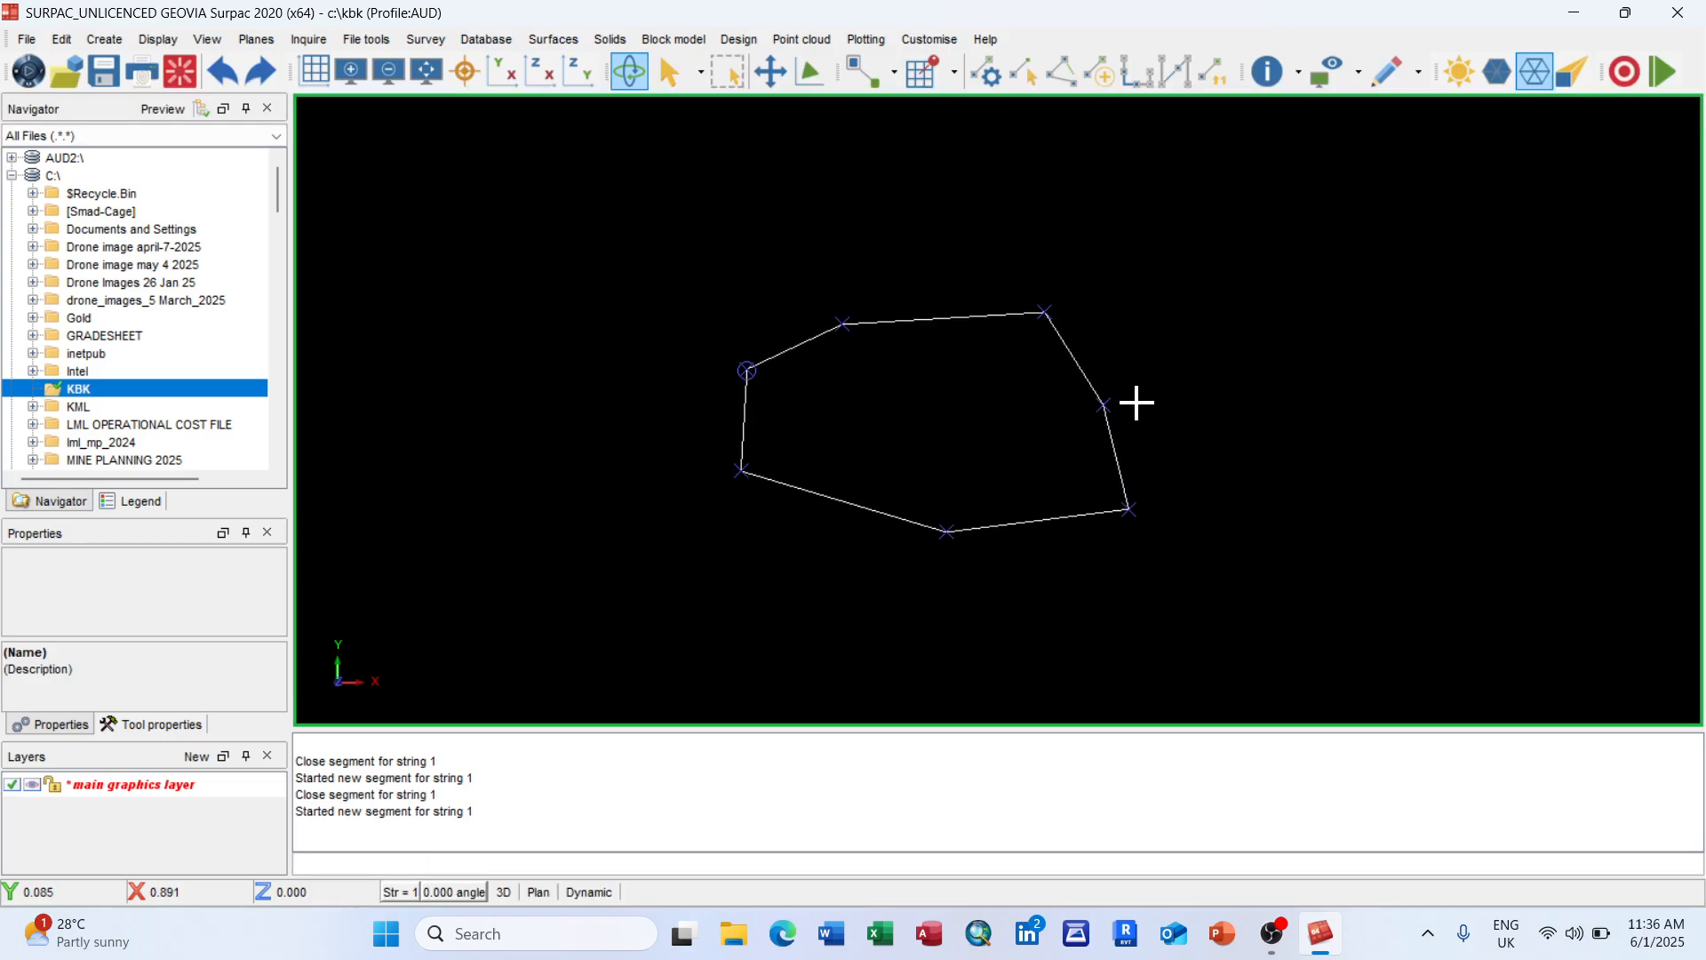
scroll(995, 380, up, 2)
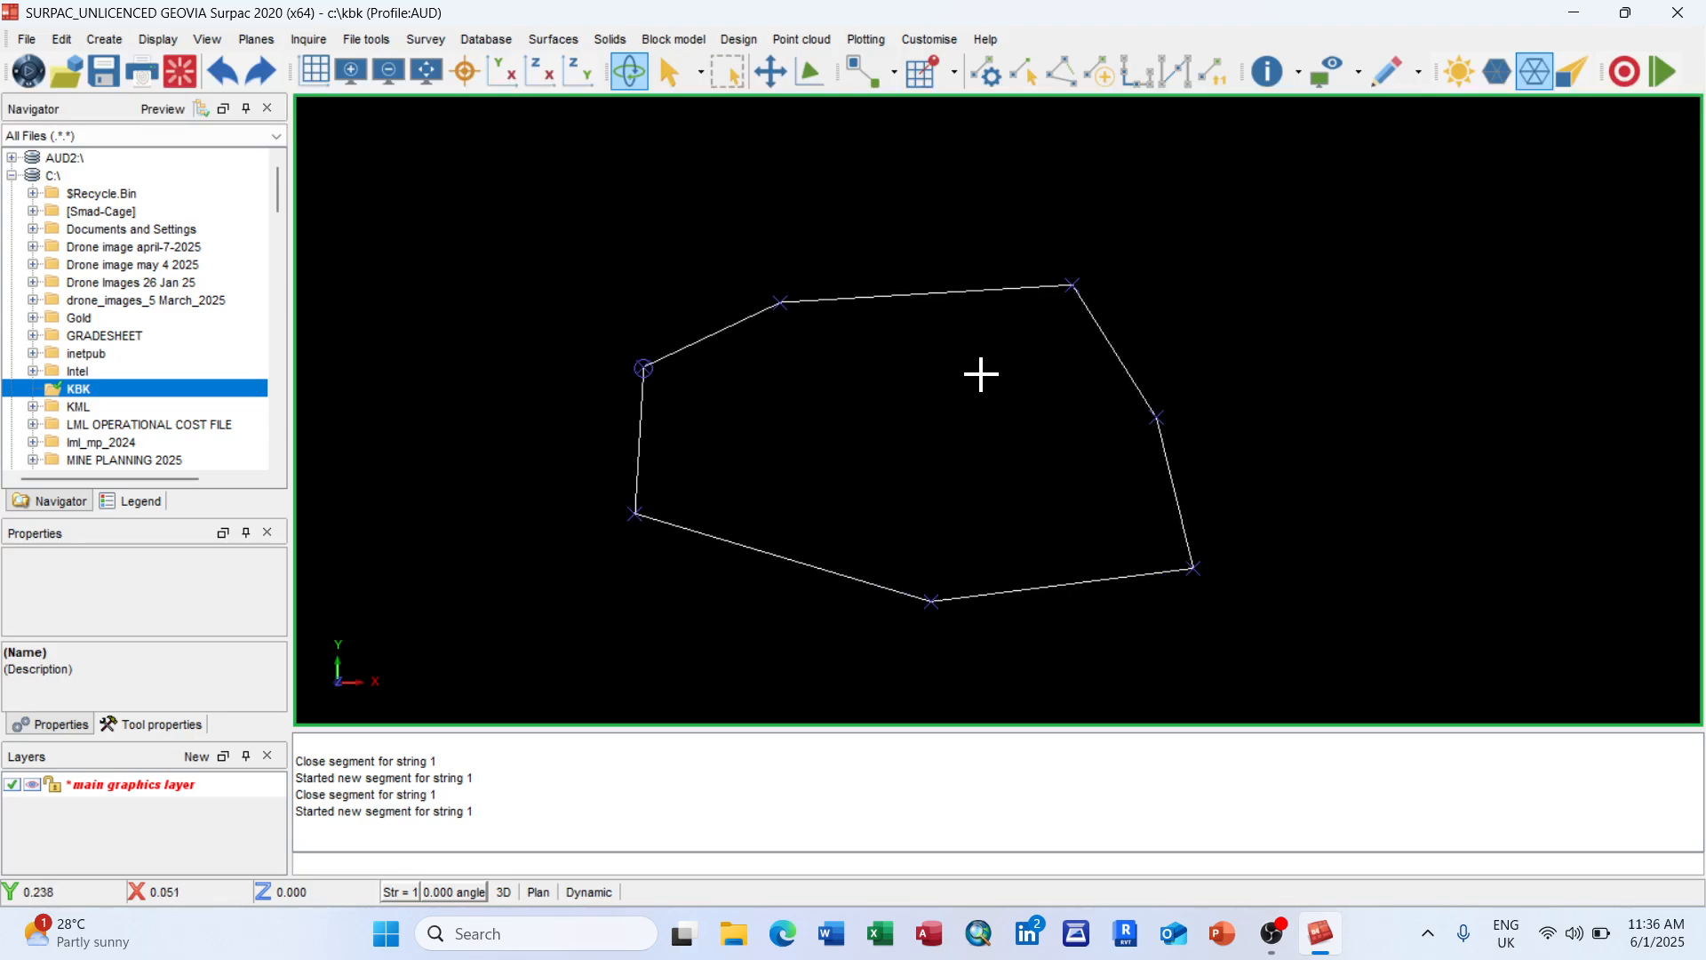
scroll(977, 400, down, 1)
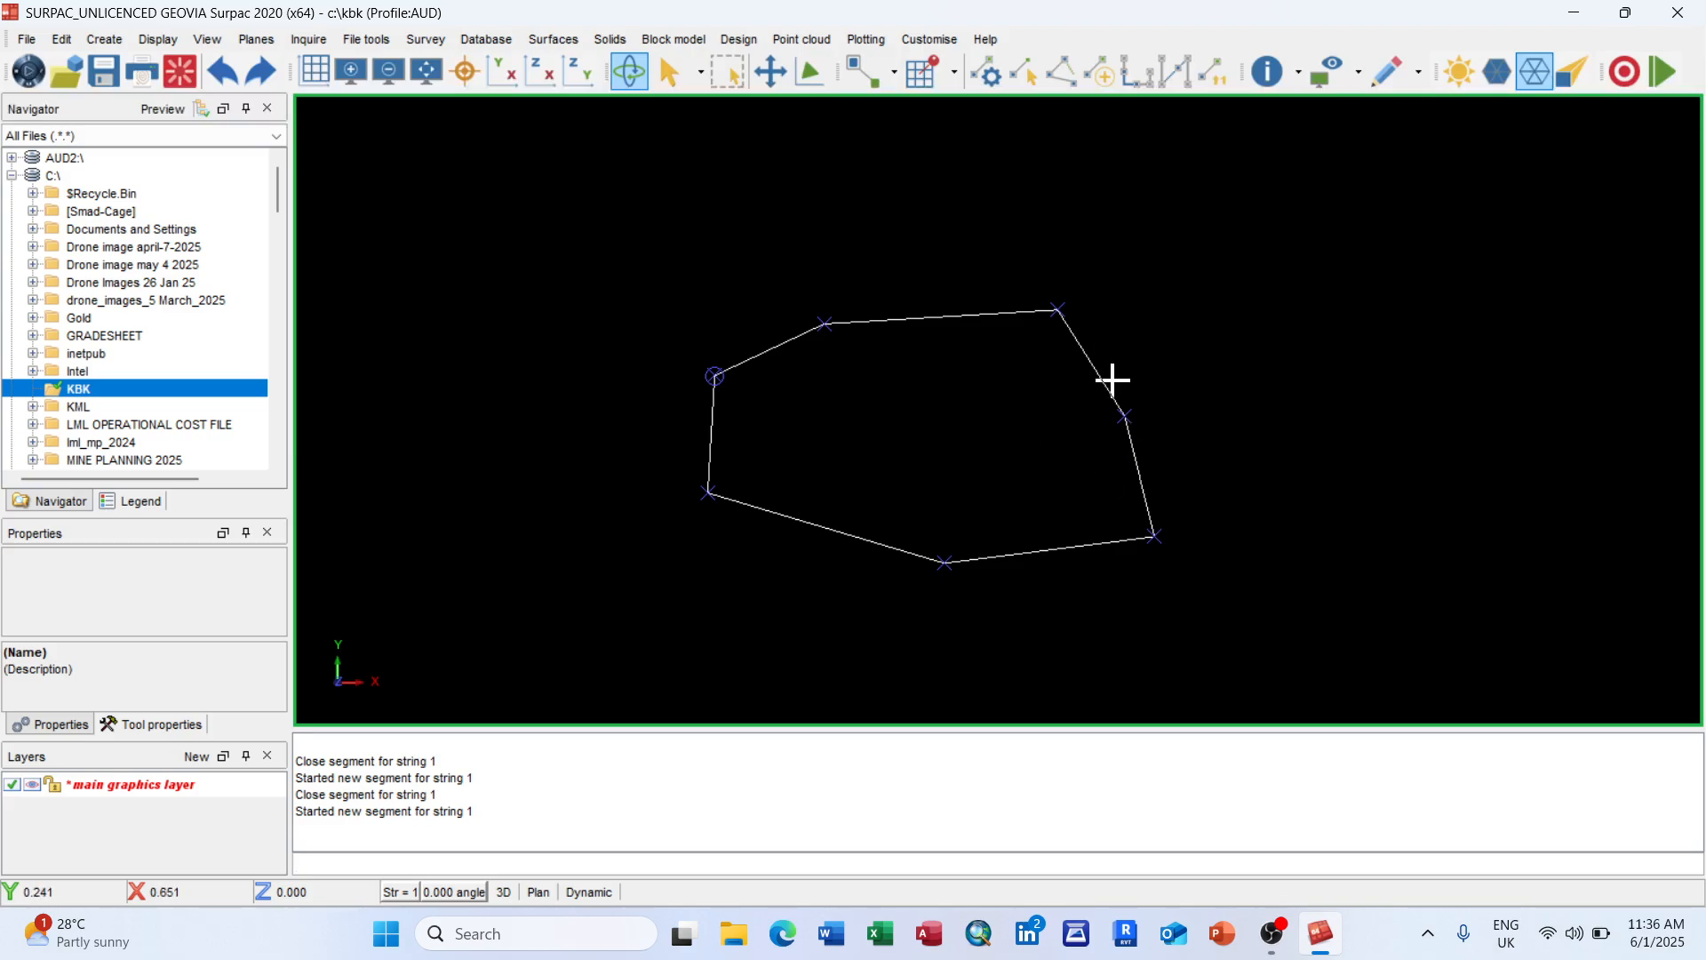
click(62, 40)
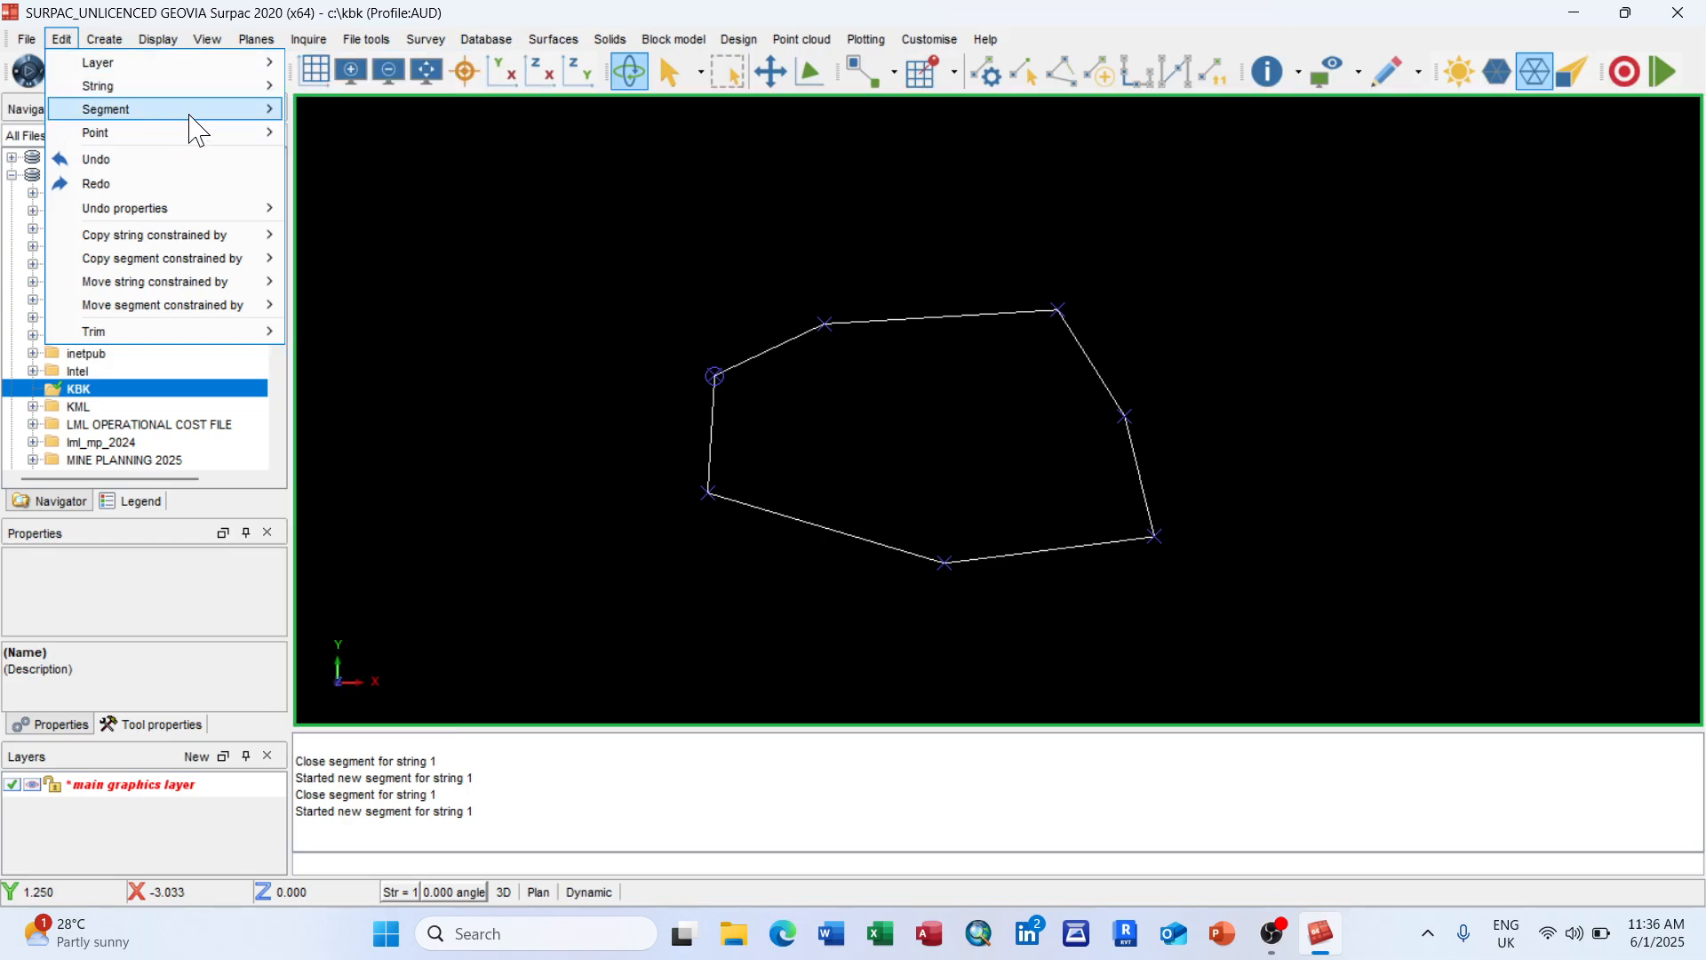
mouse_move(190, 116)
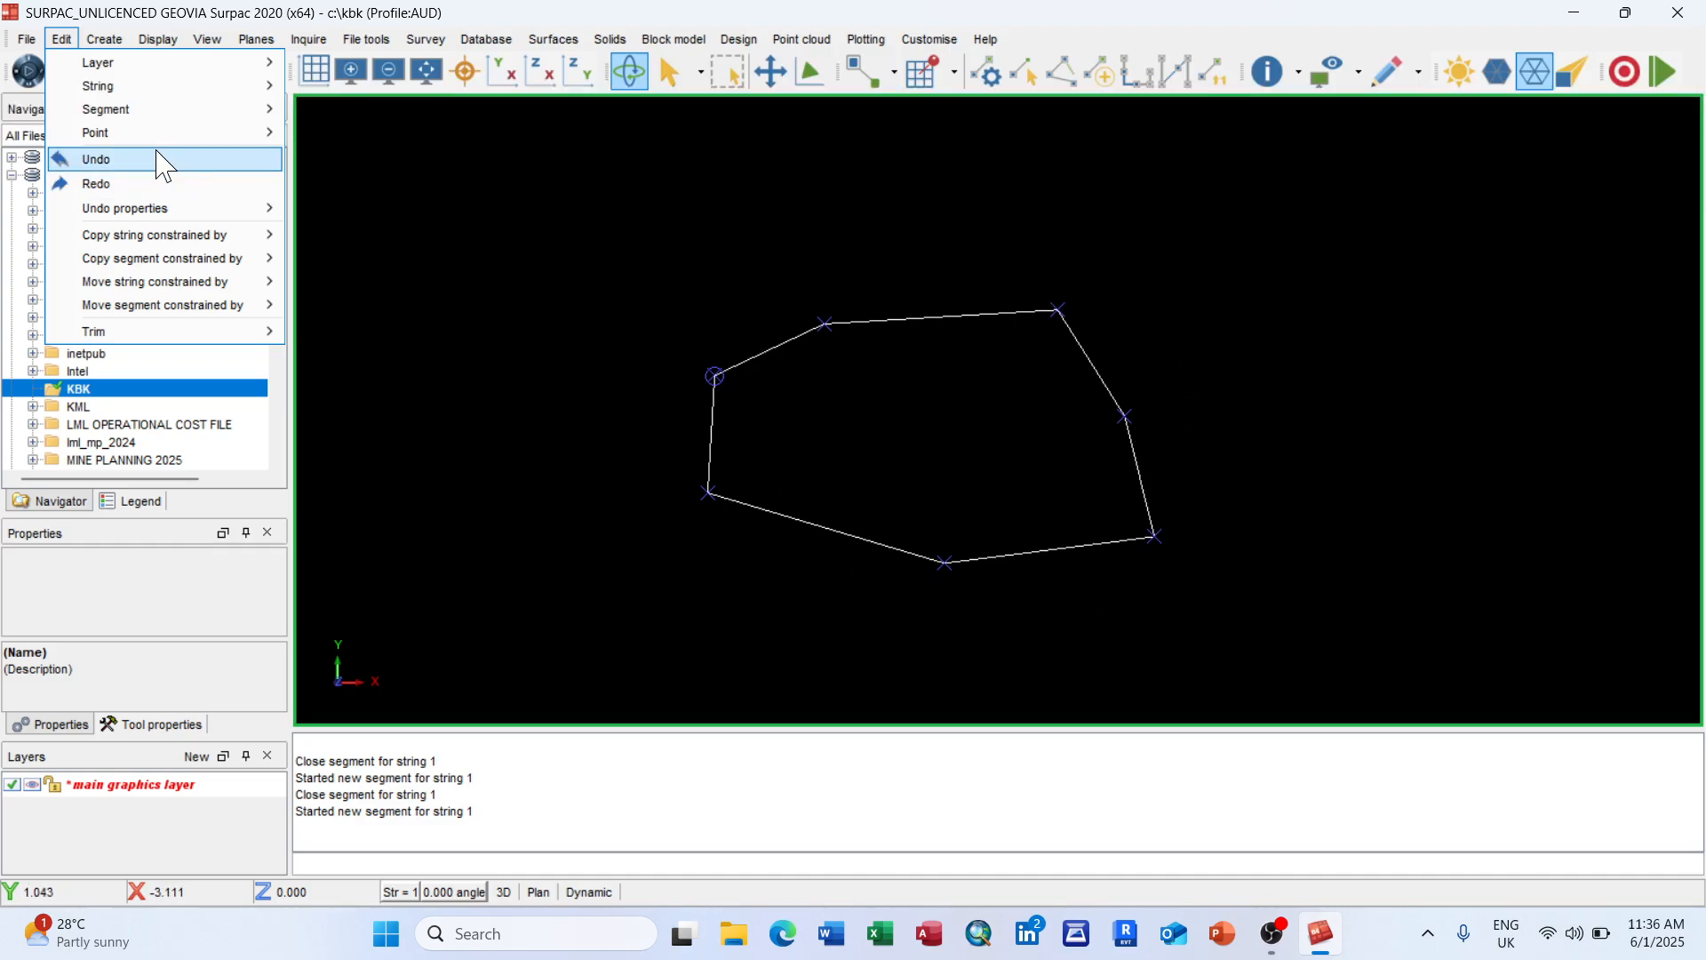
mouse_move(155, 139)
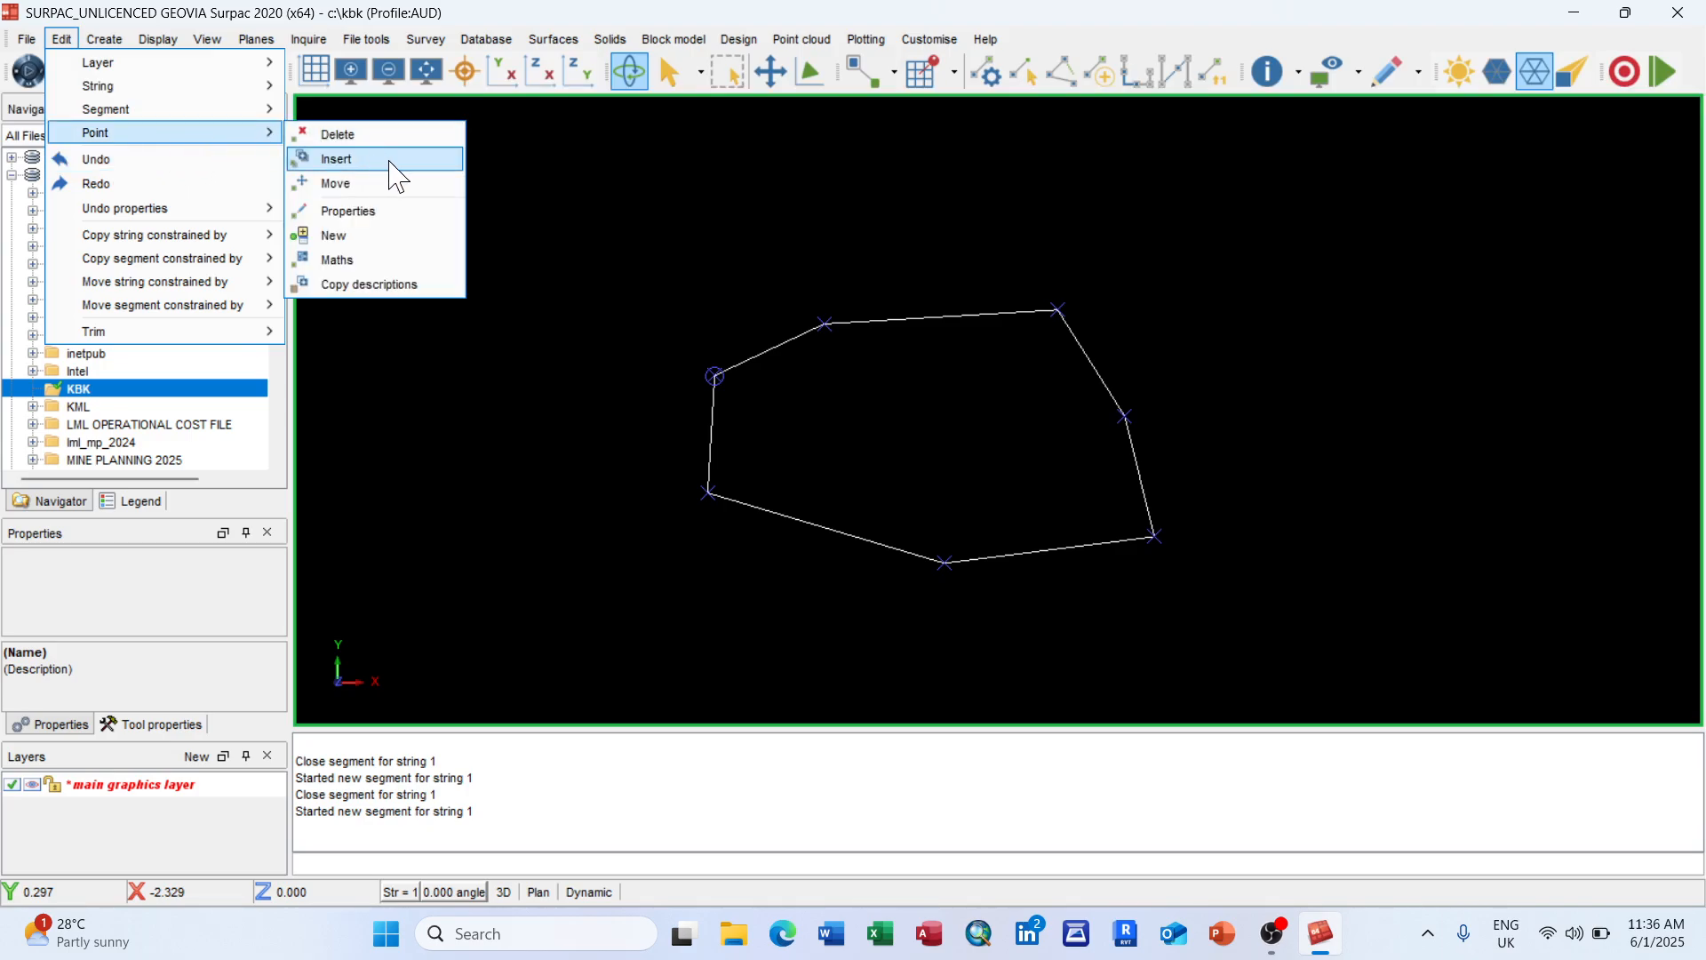
Step: Move the left, top and upper-right vertices outward, and pull the right vertex inward to form a notch
click(392, 185)
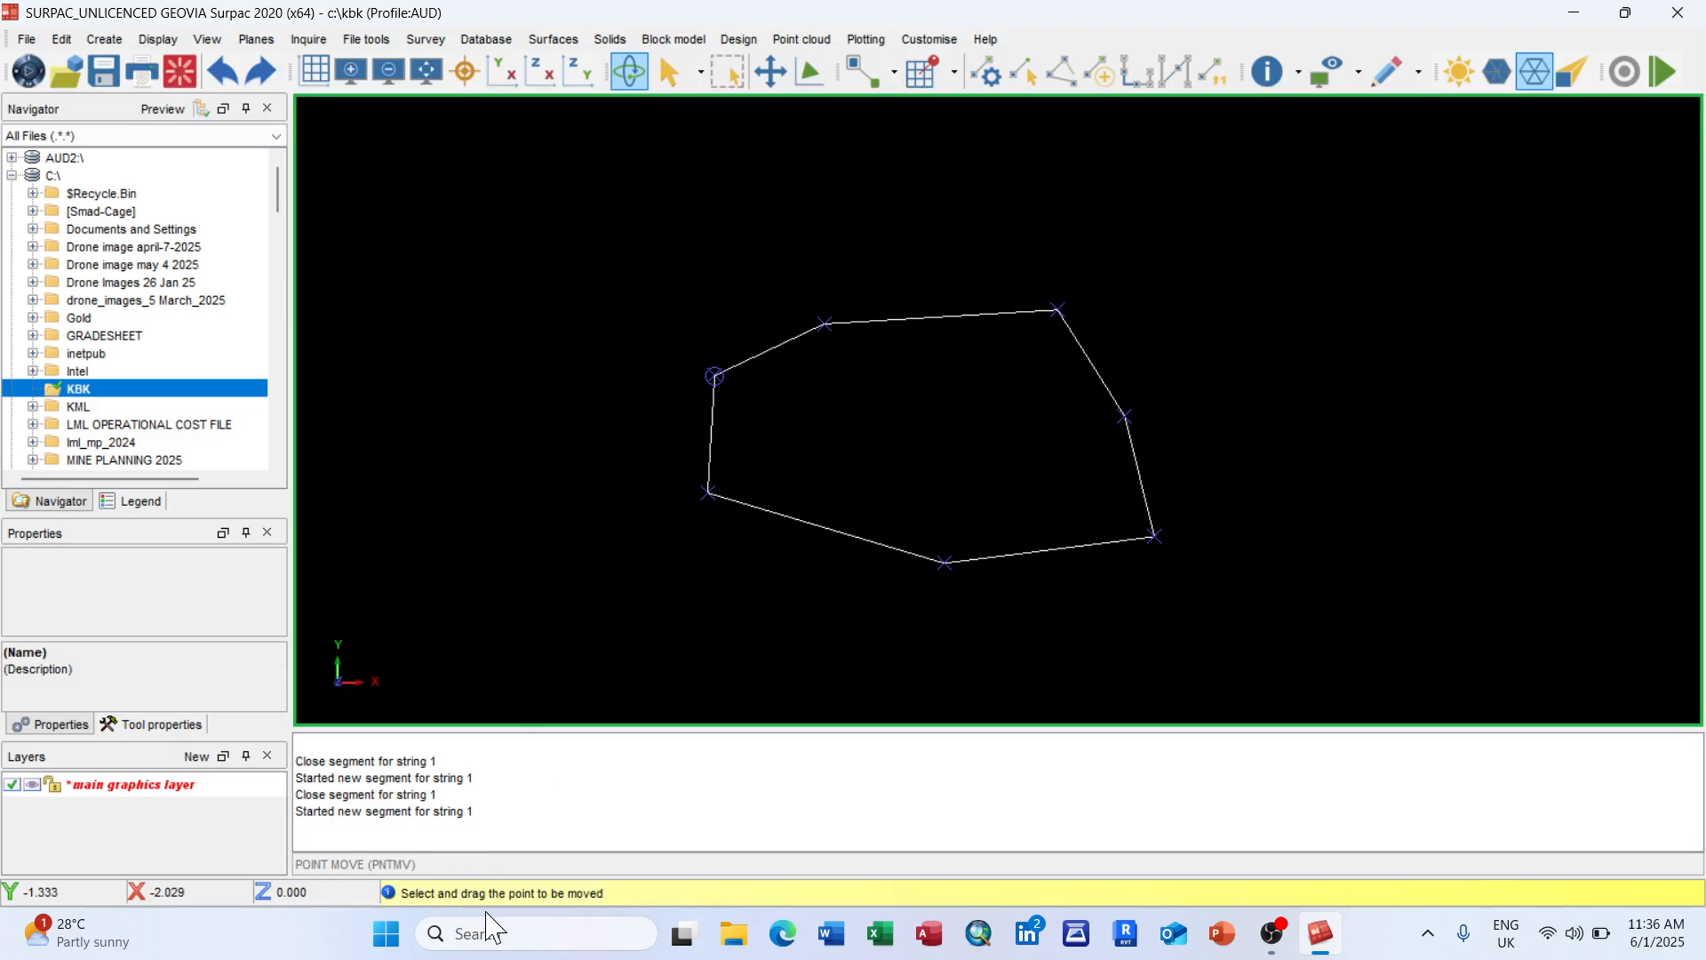
click(715, 376)
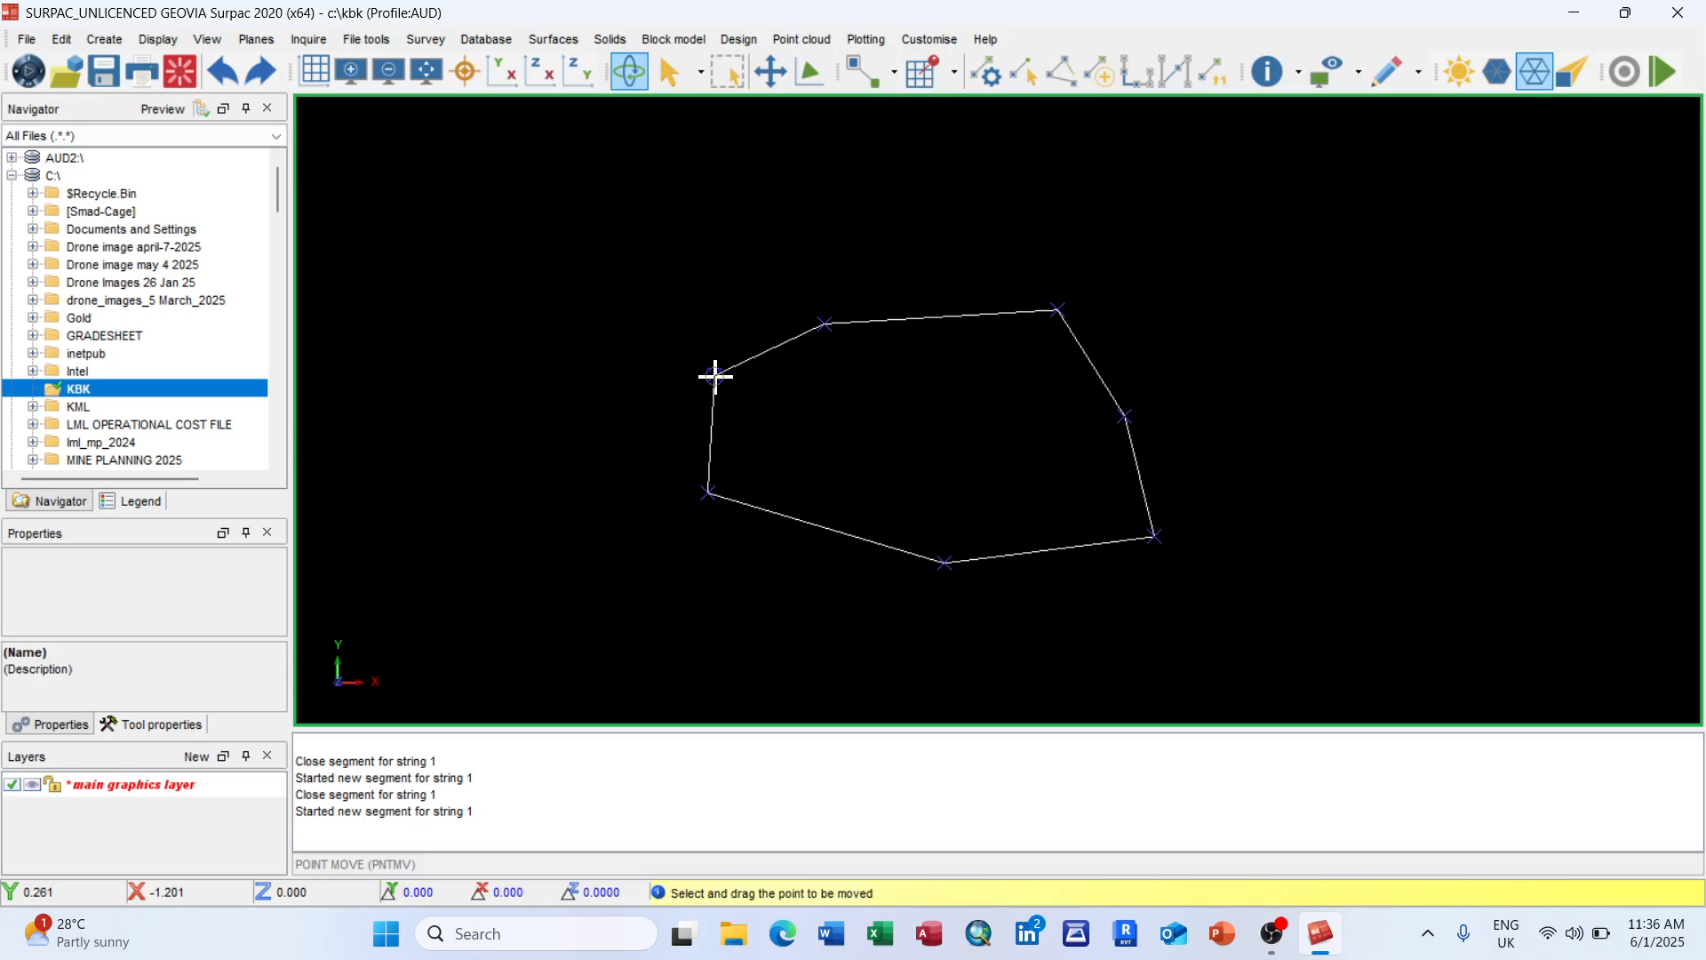
click(595, 290)
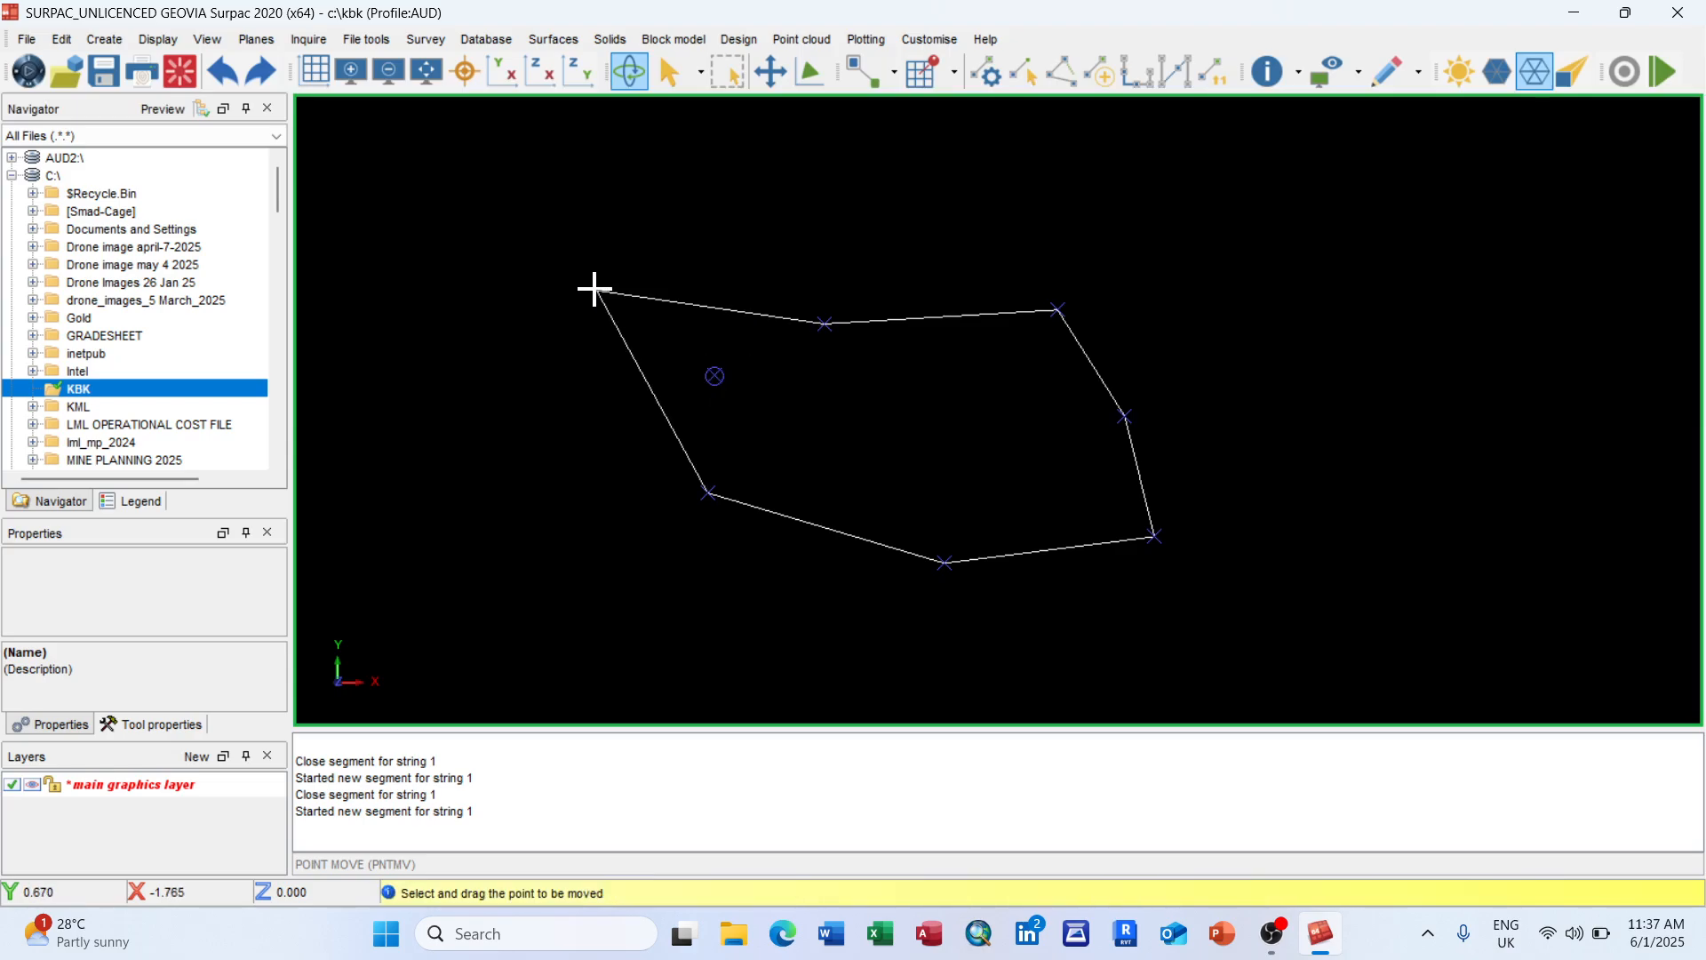
click(824, 324)
click(811, 211)
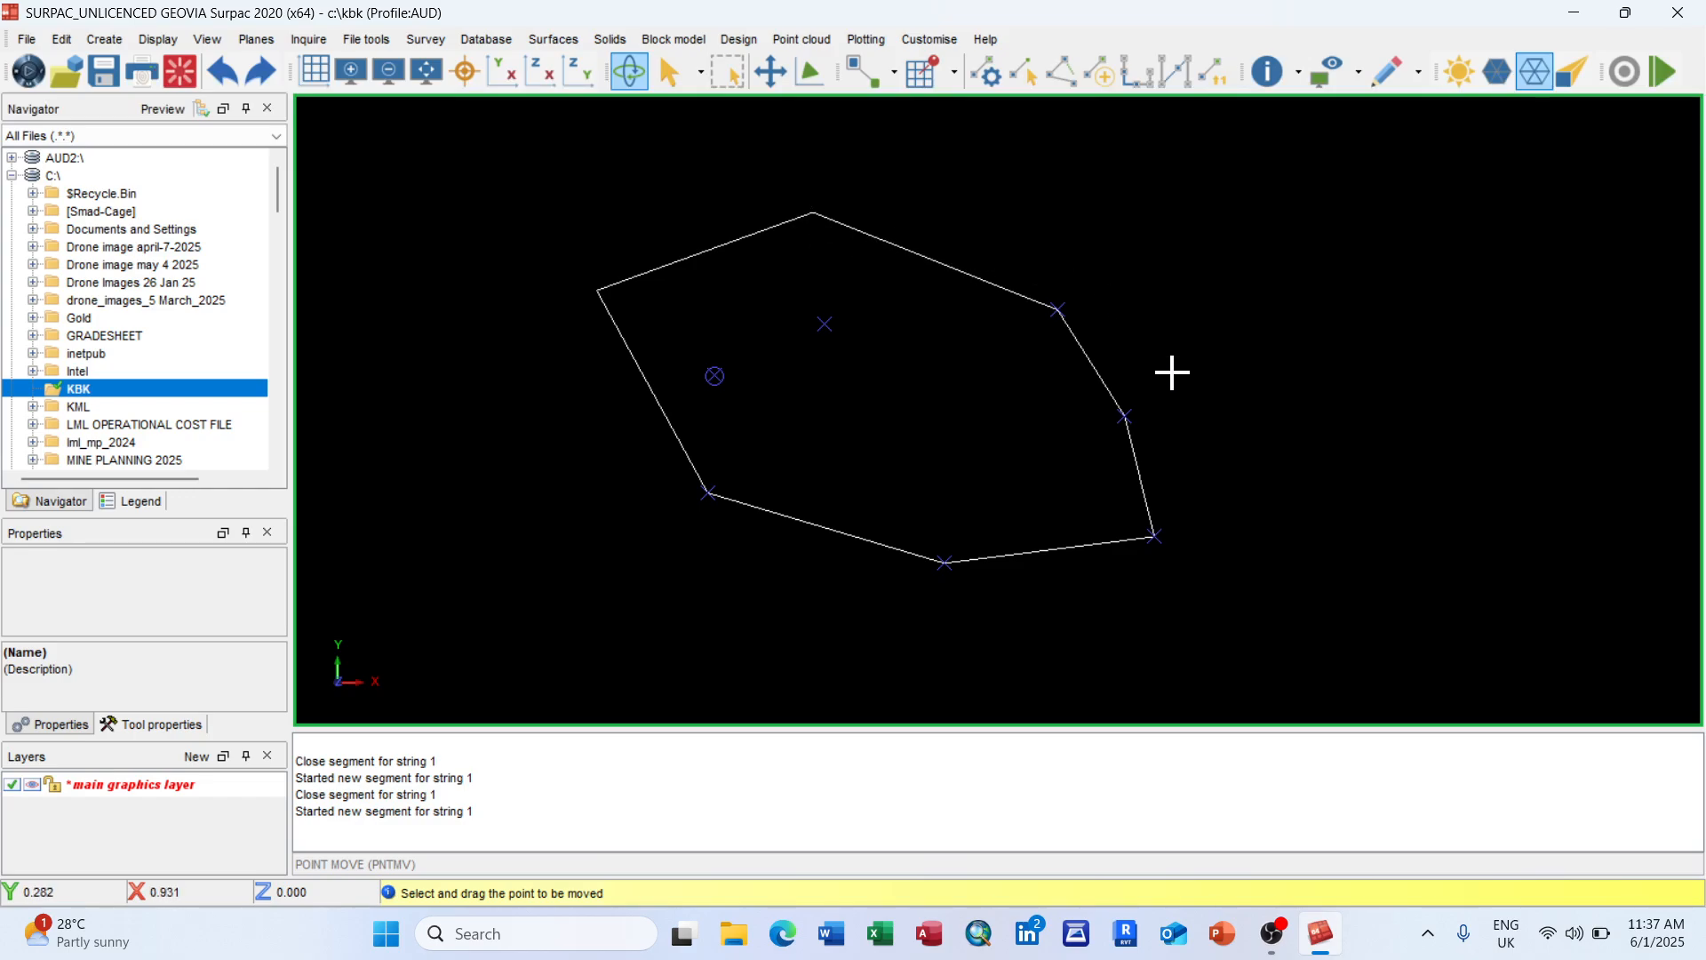
click(1059, 310)
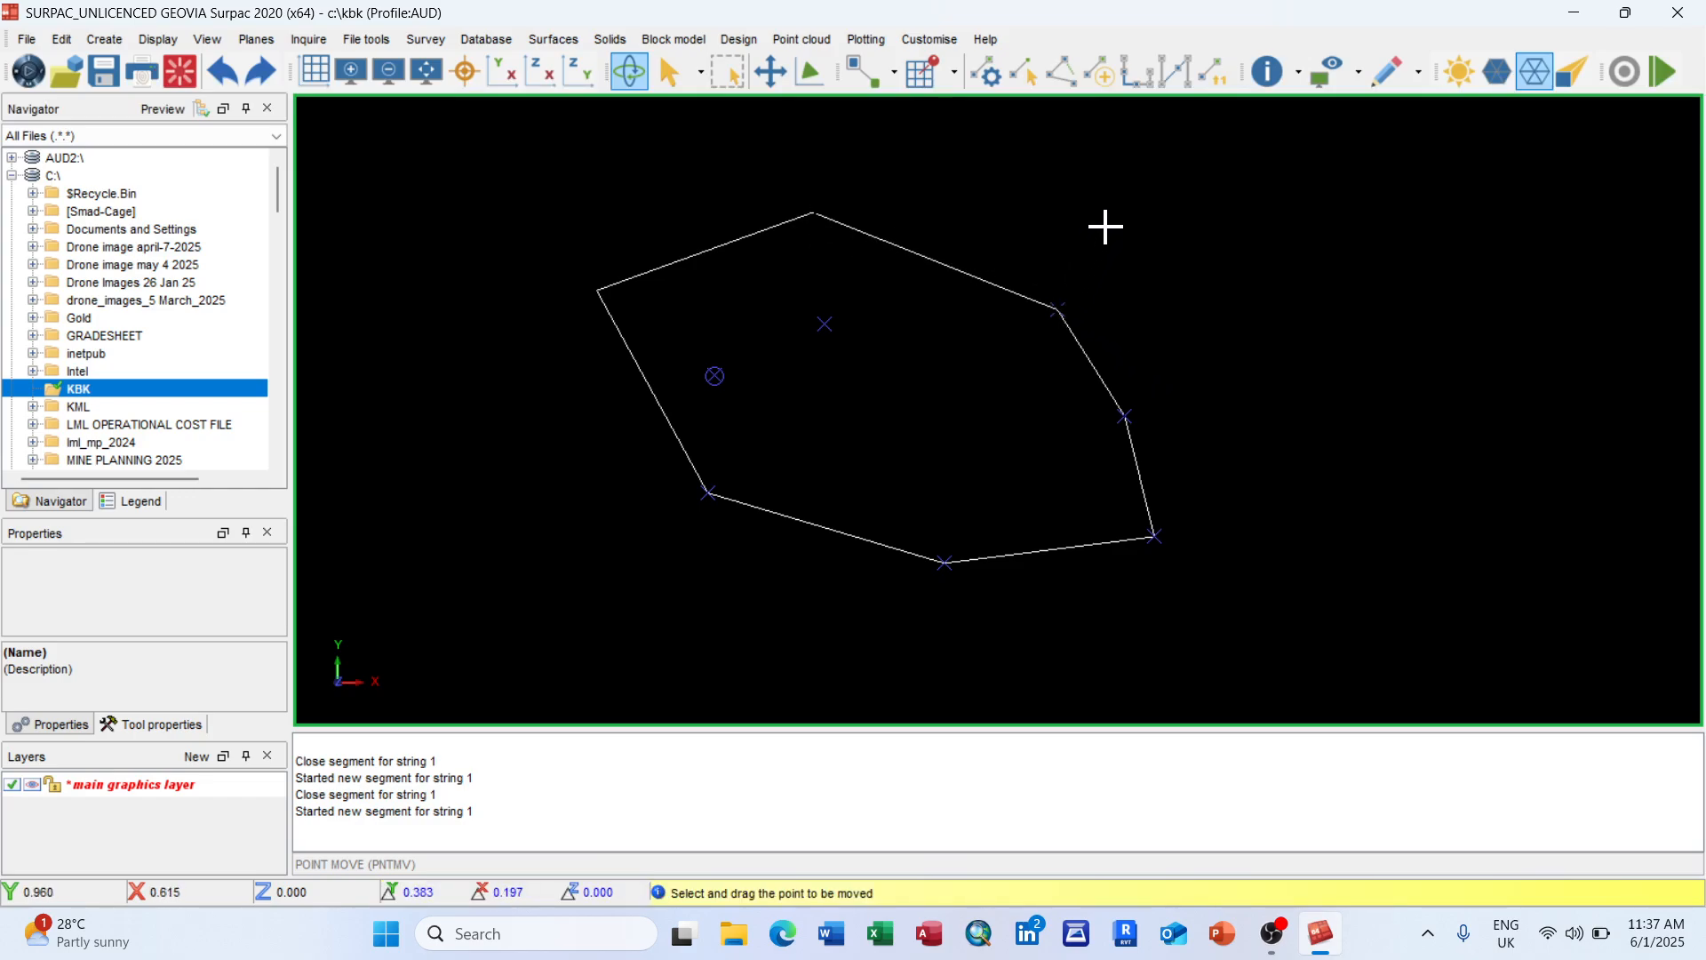
click(1103, 226)
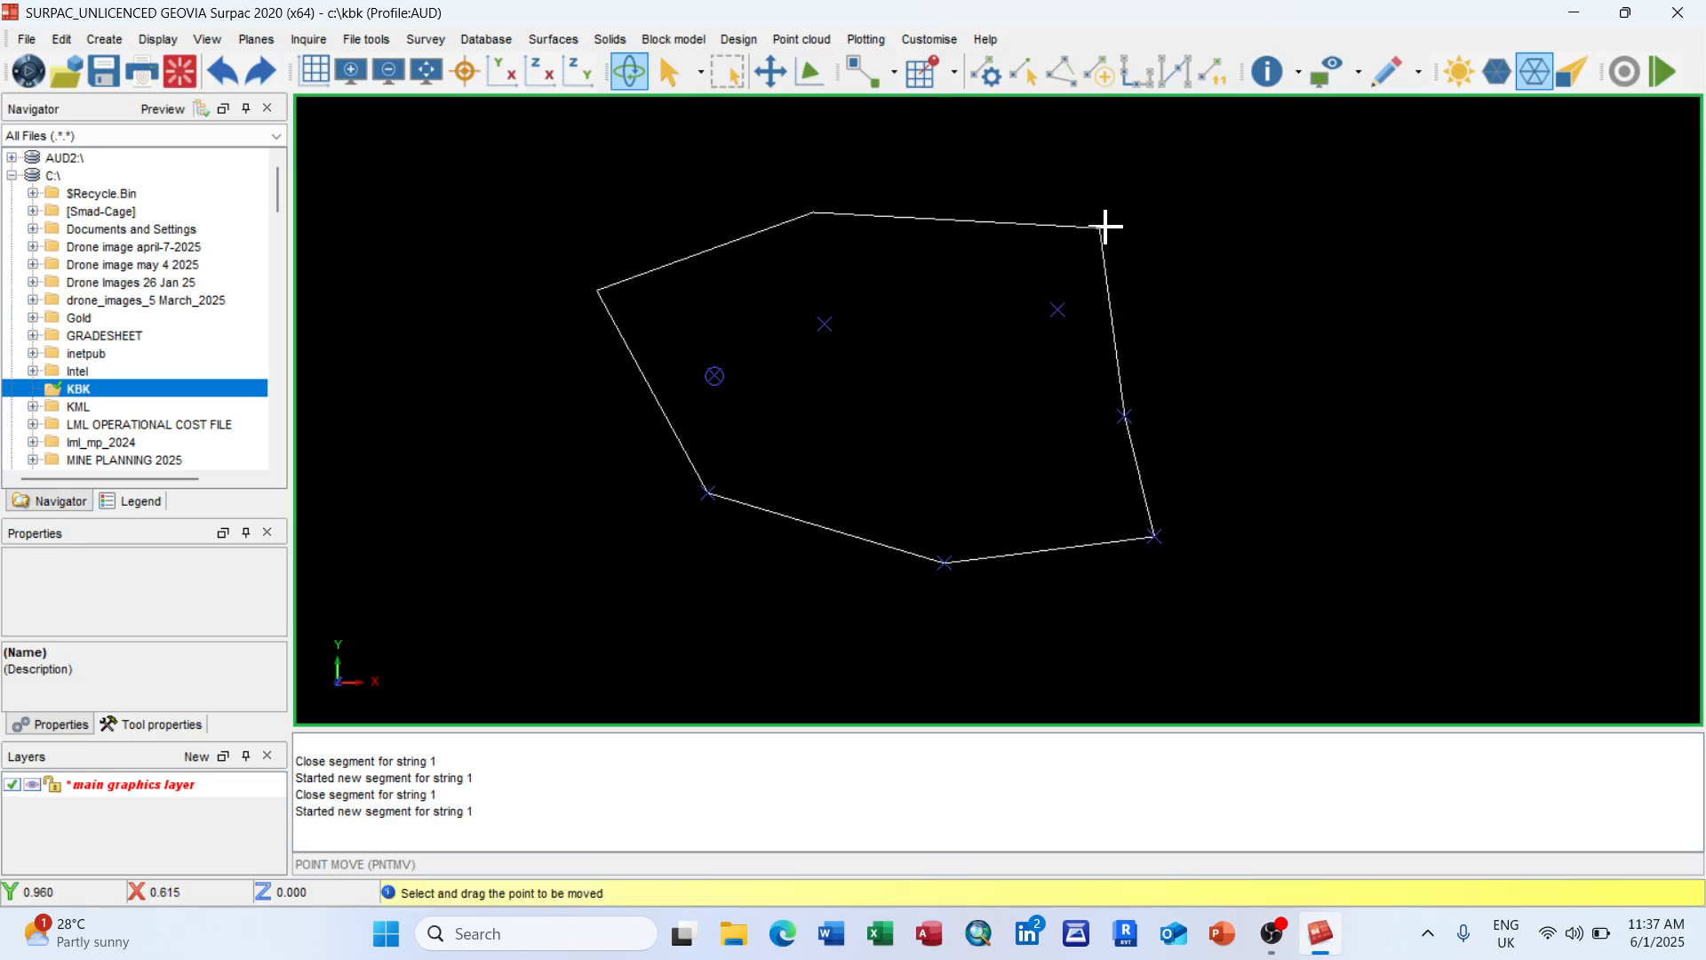
click(1146, 424)
click(1386, 414)
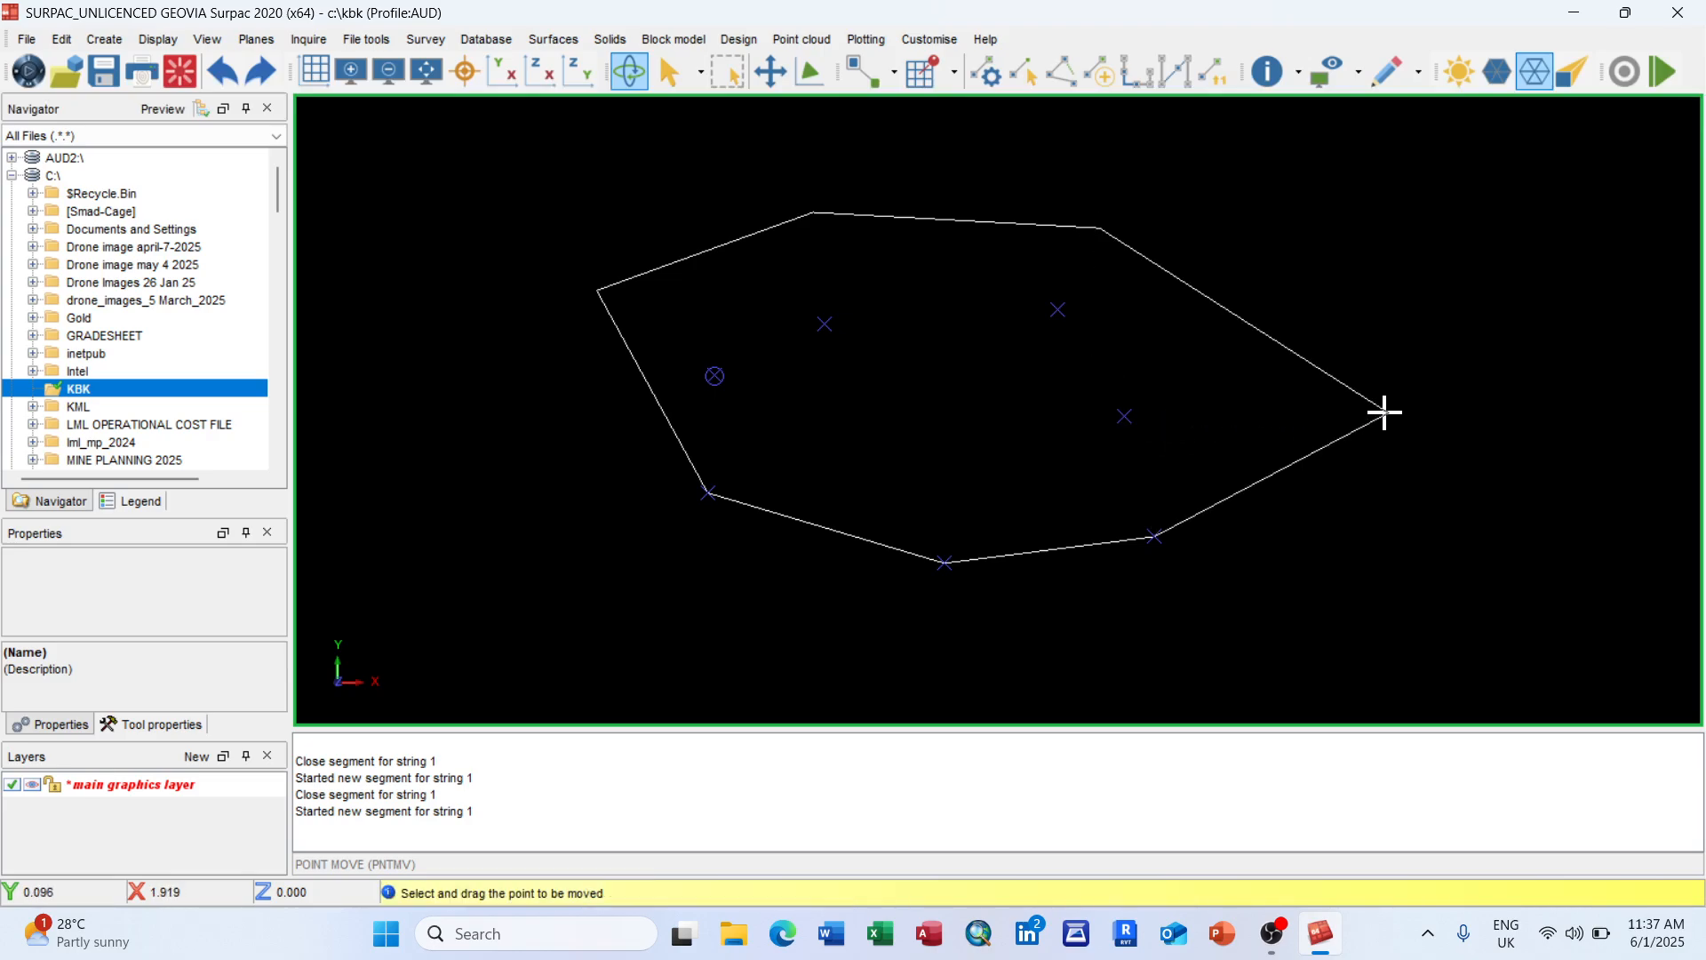
drag(1286, 425, 920, 377)
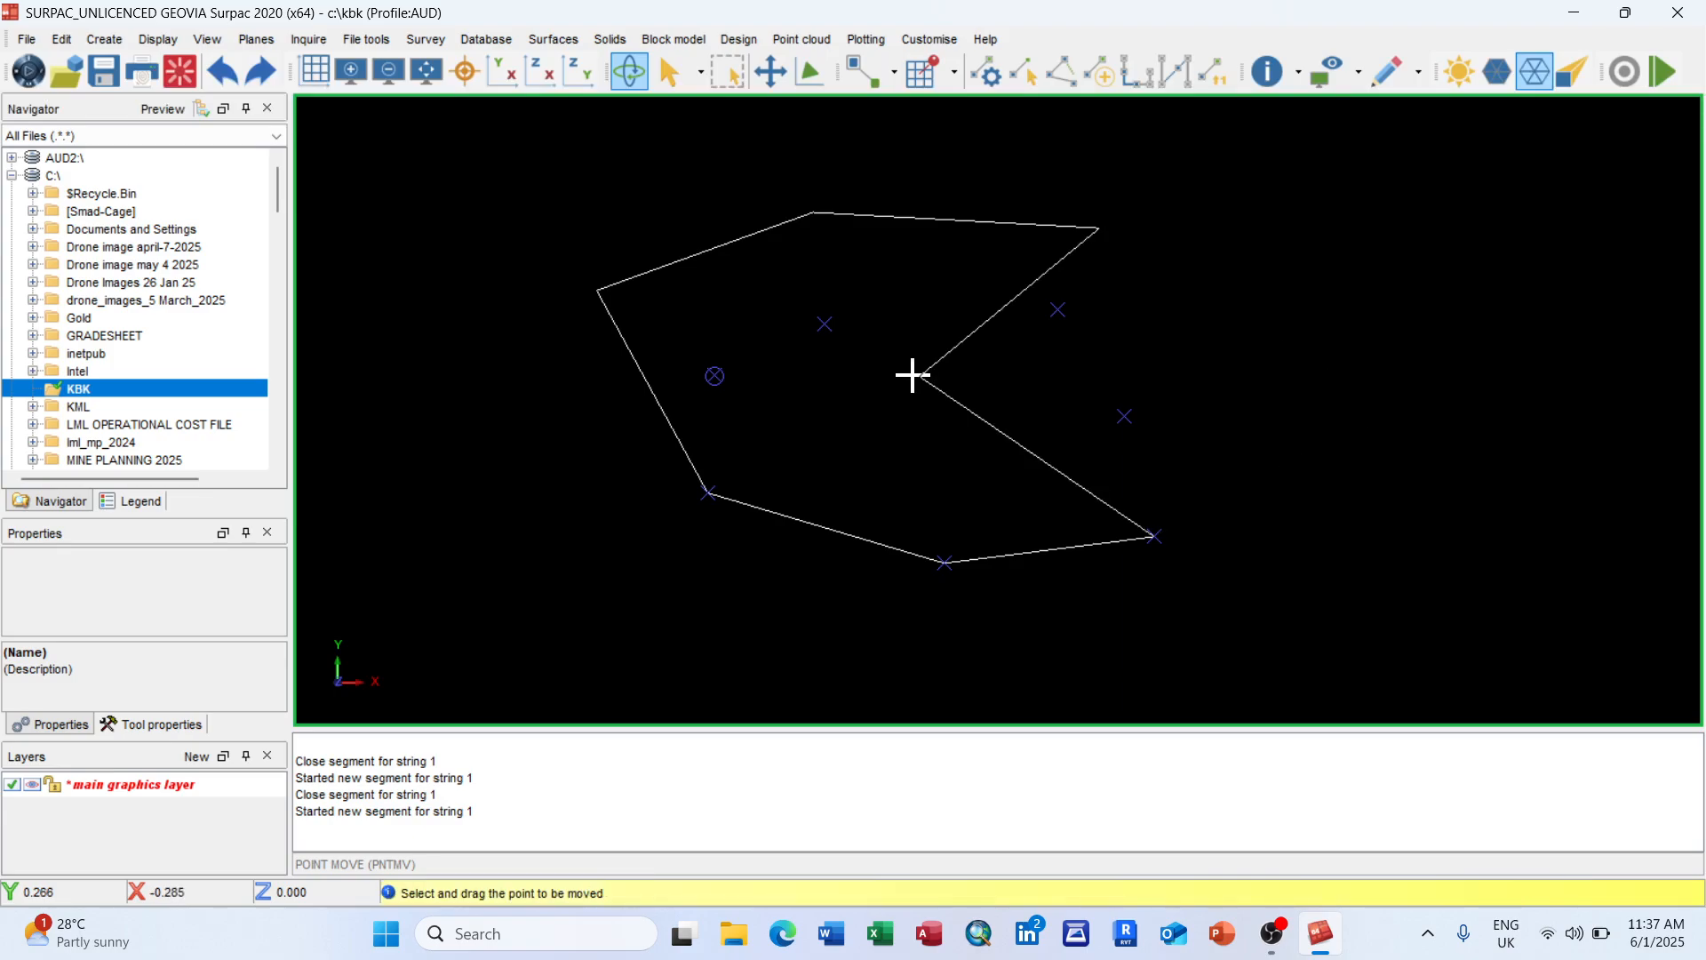
key(Escape)
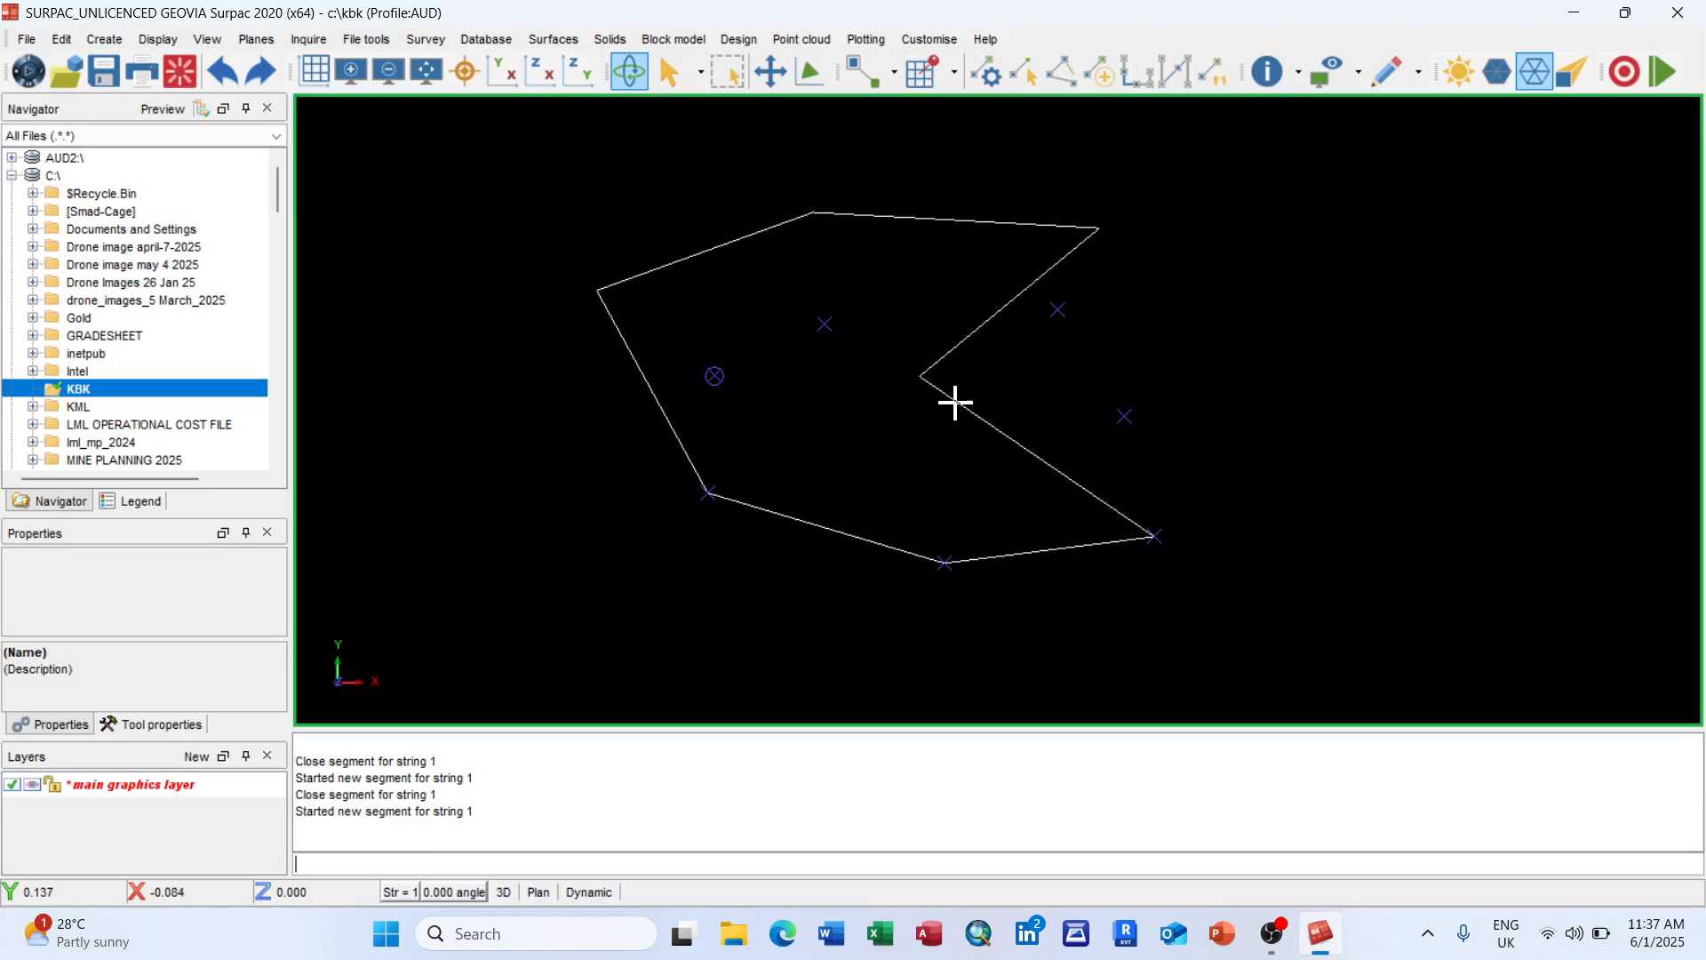
Step: Delete the inward notch vertex on the polygon's right side and clear the message log
click(61, 39)
mouse_move(133, 142)
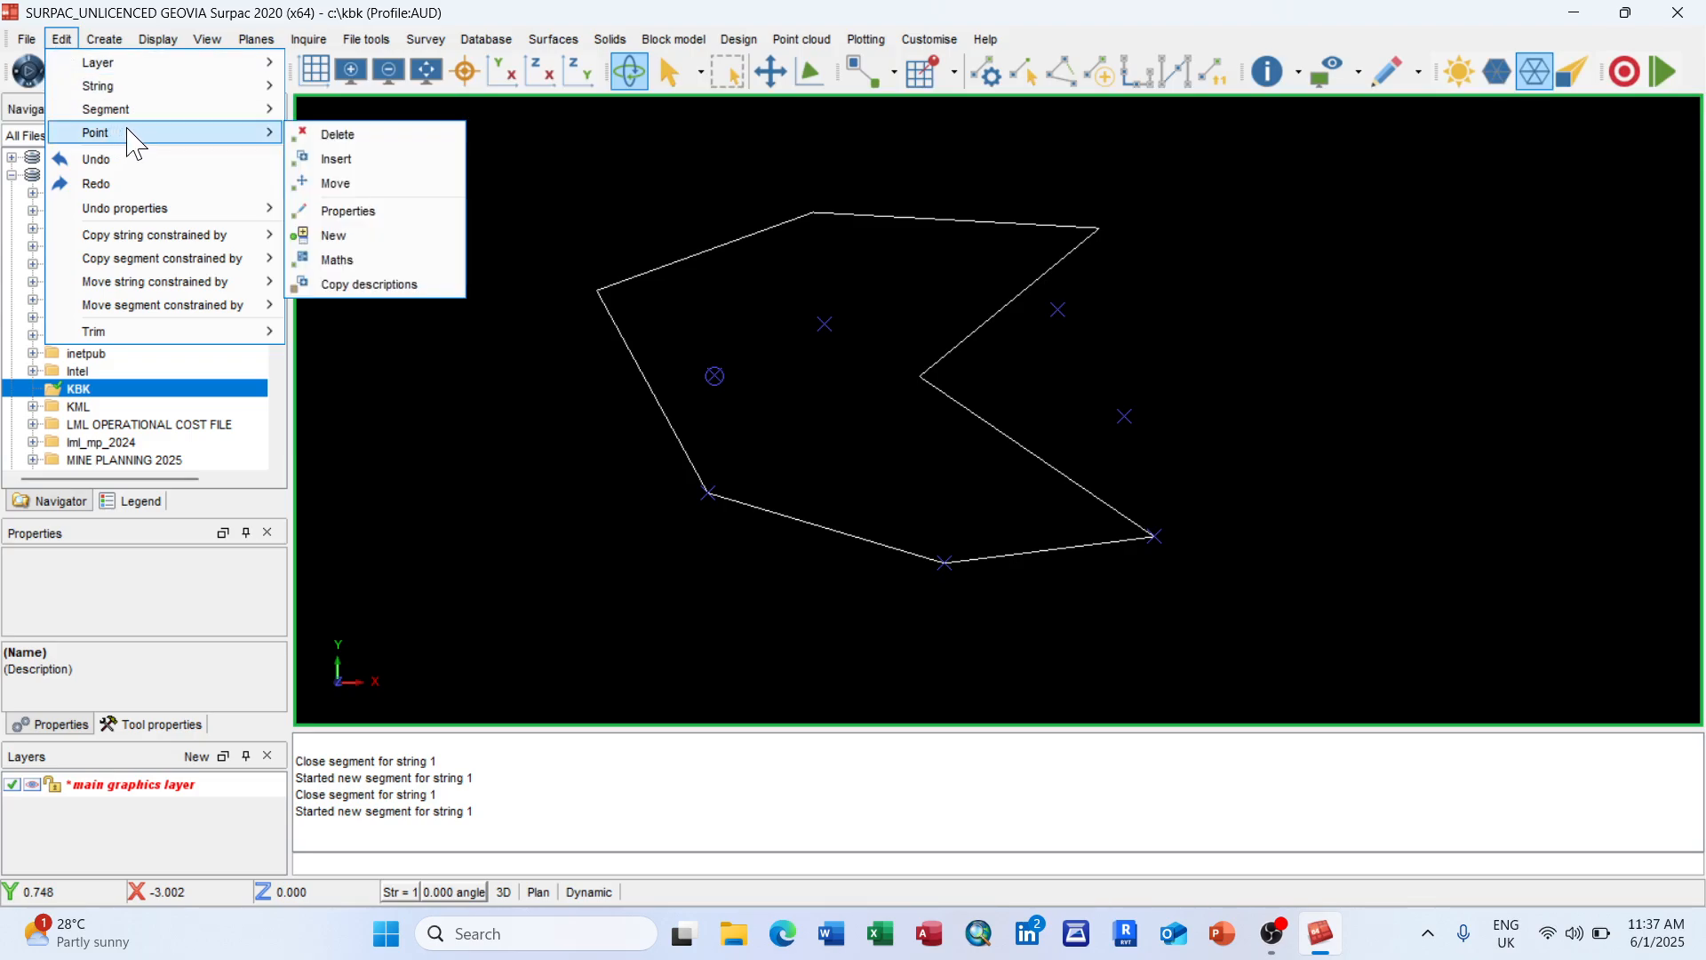
click(357, 135)
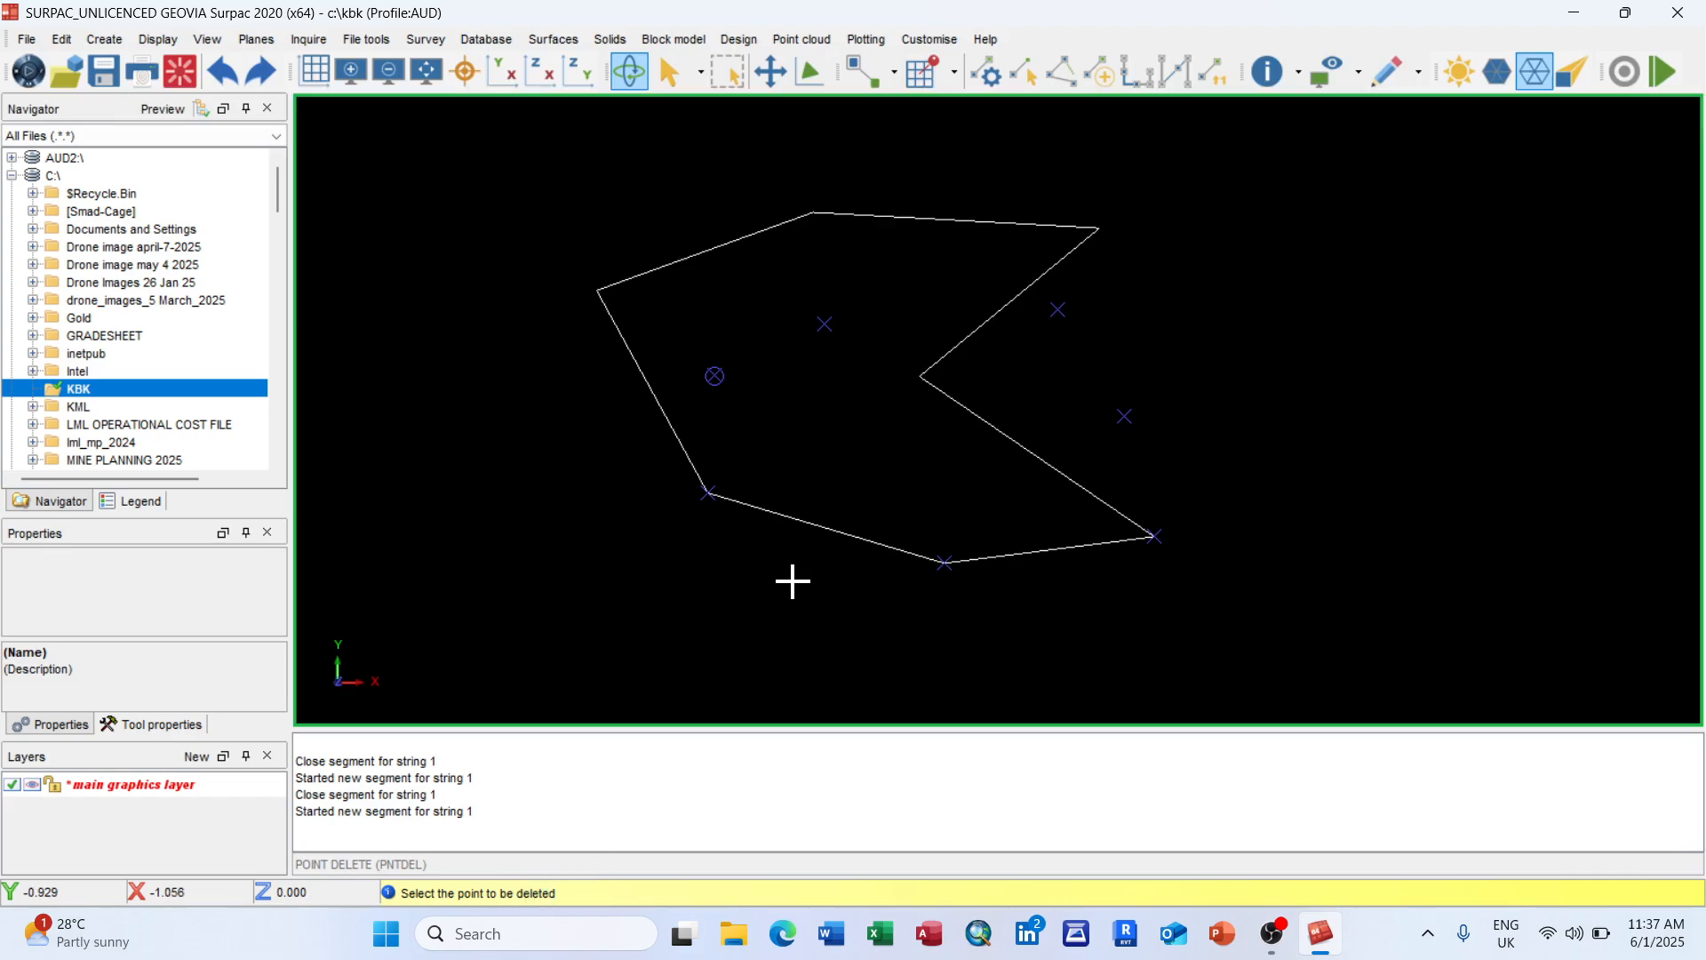
click(922, 375)
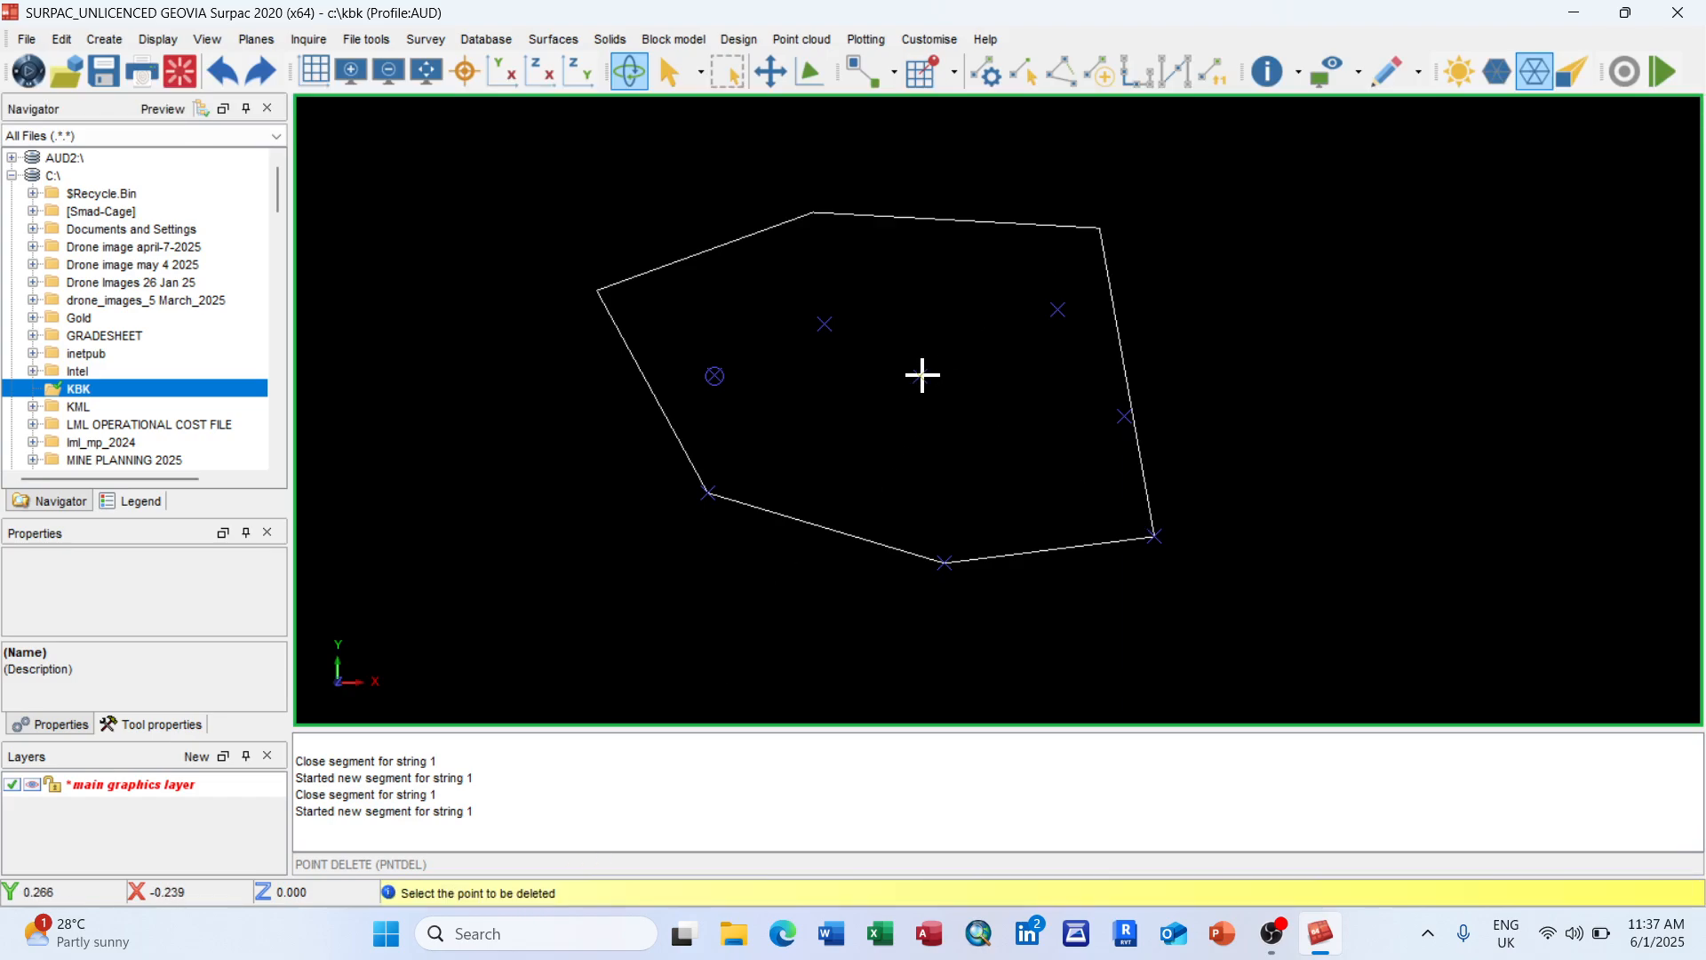
key(Escape)
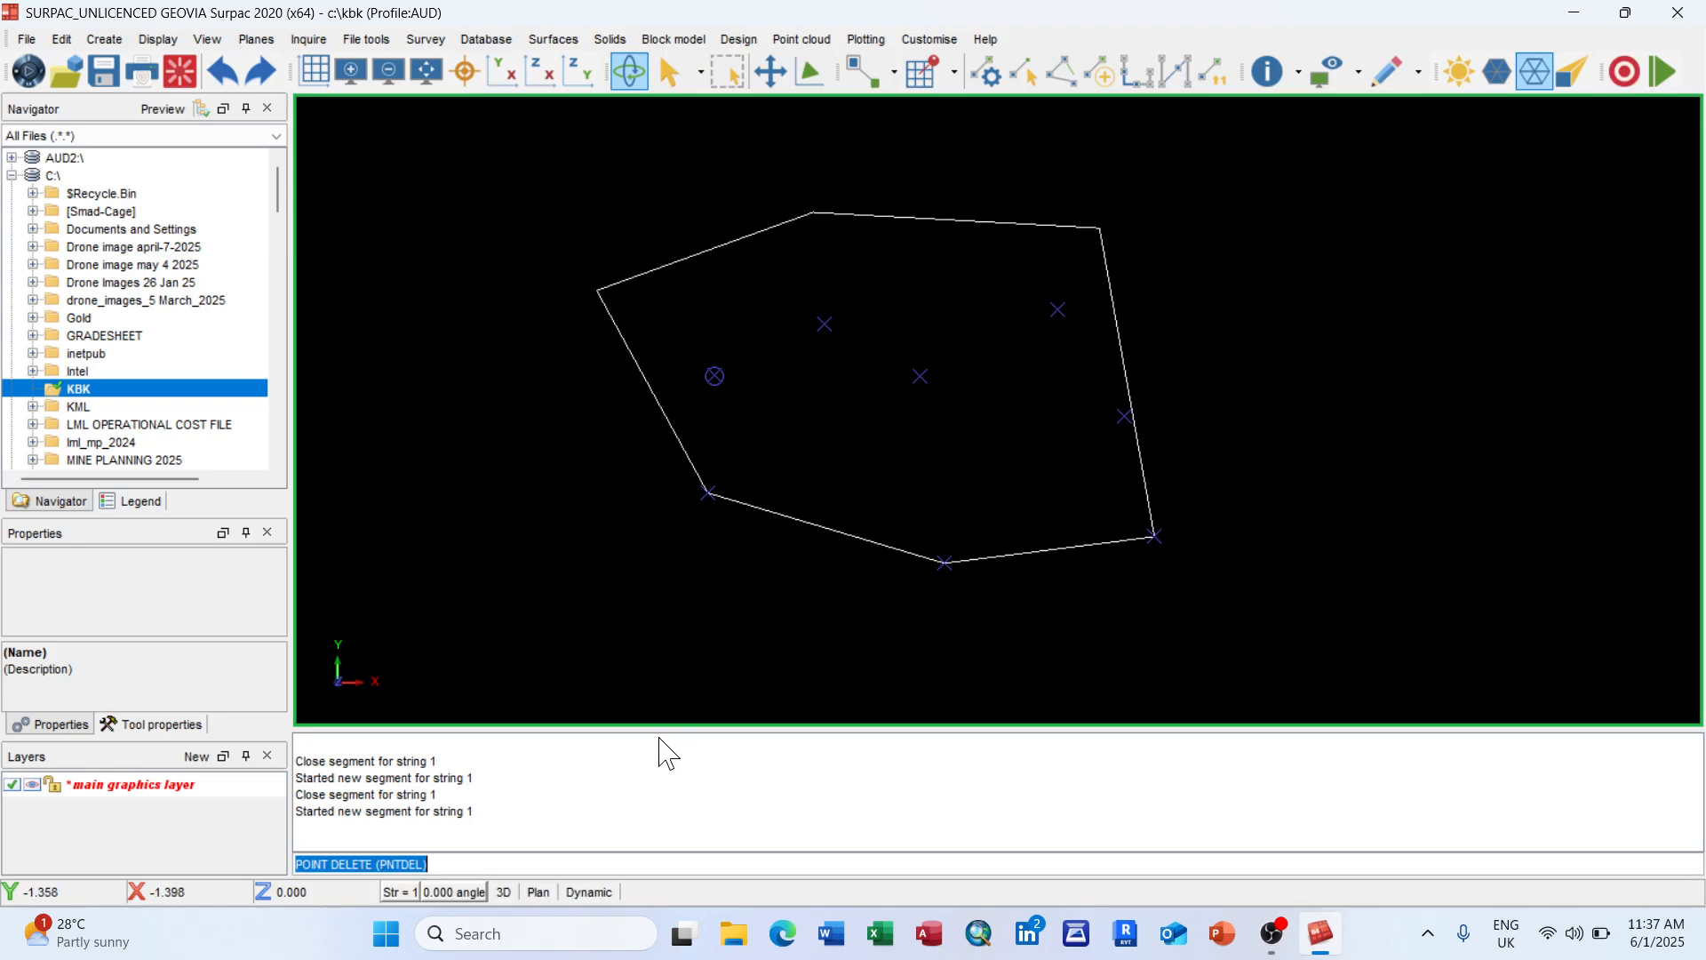
right_click(642, 779)
click(690, 790)
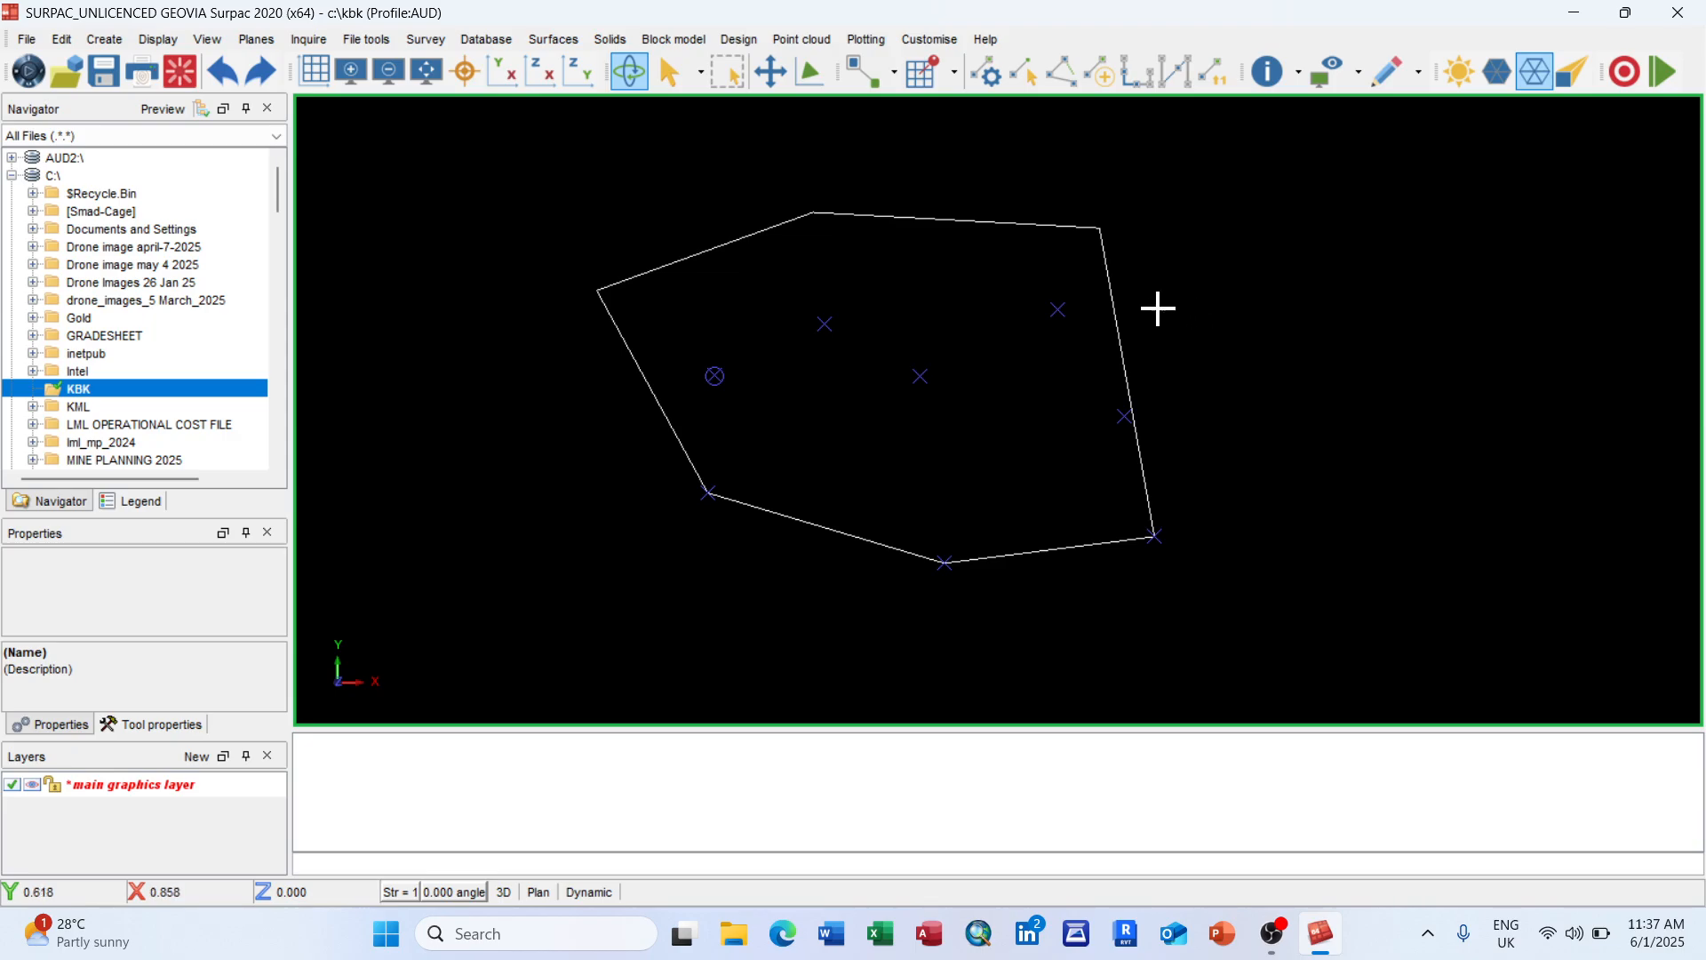
Step: Renumber the polygon segment from string 1 to string 8, then to string 4
click(61, 39)
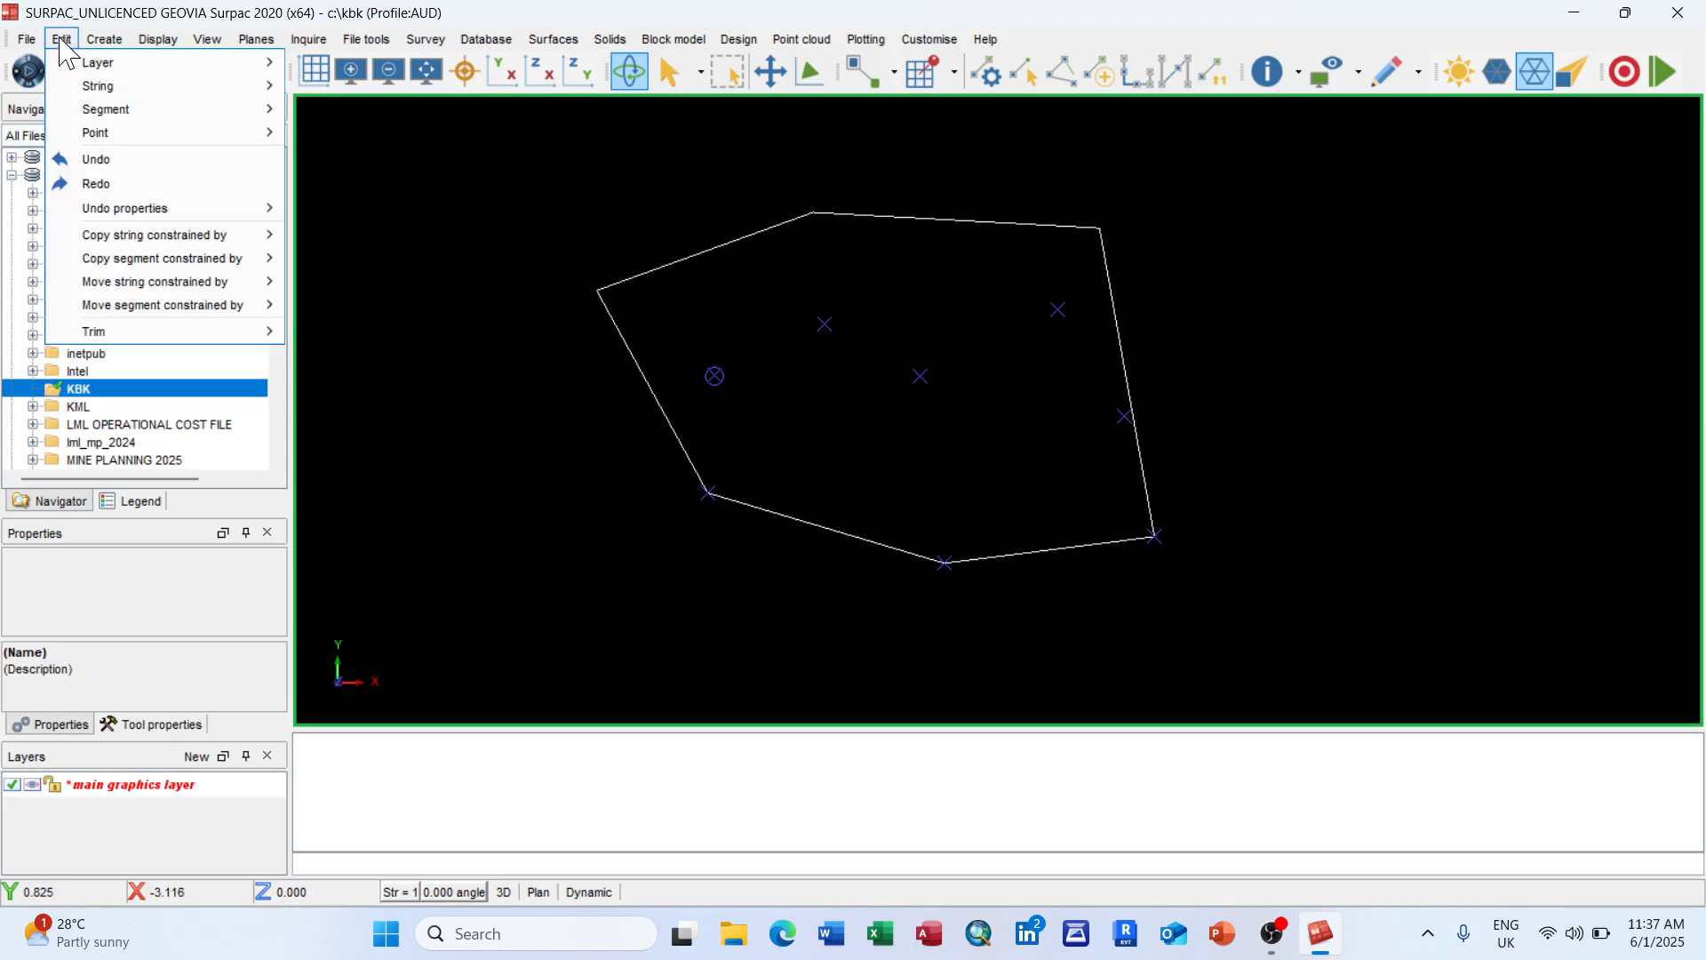
mouse_move(191, 125)
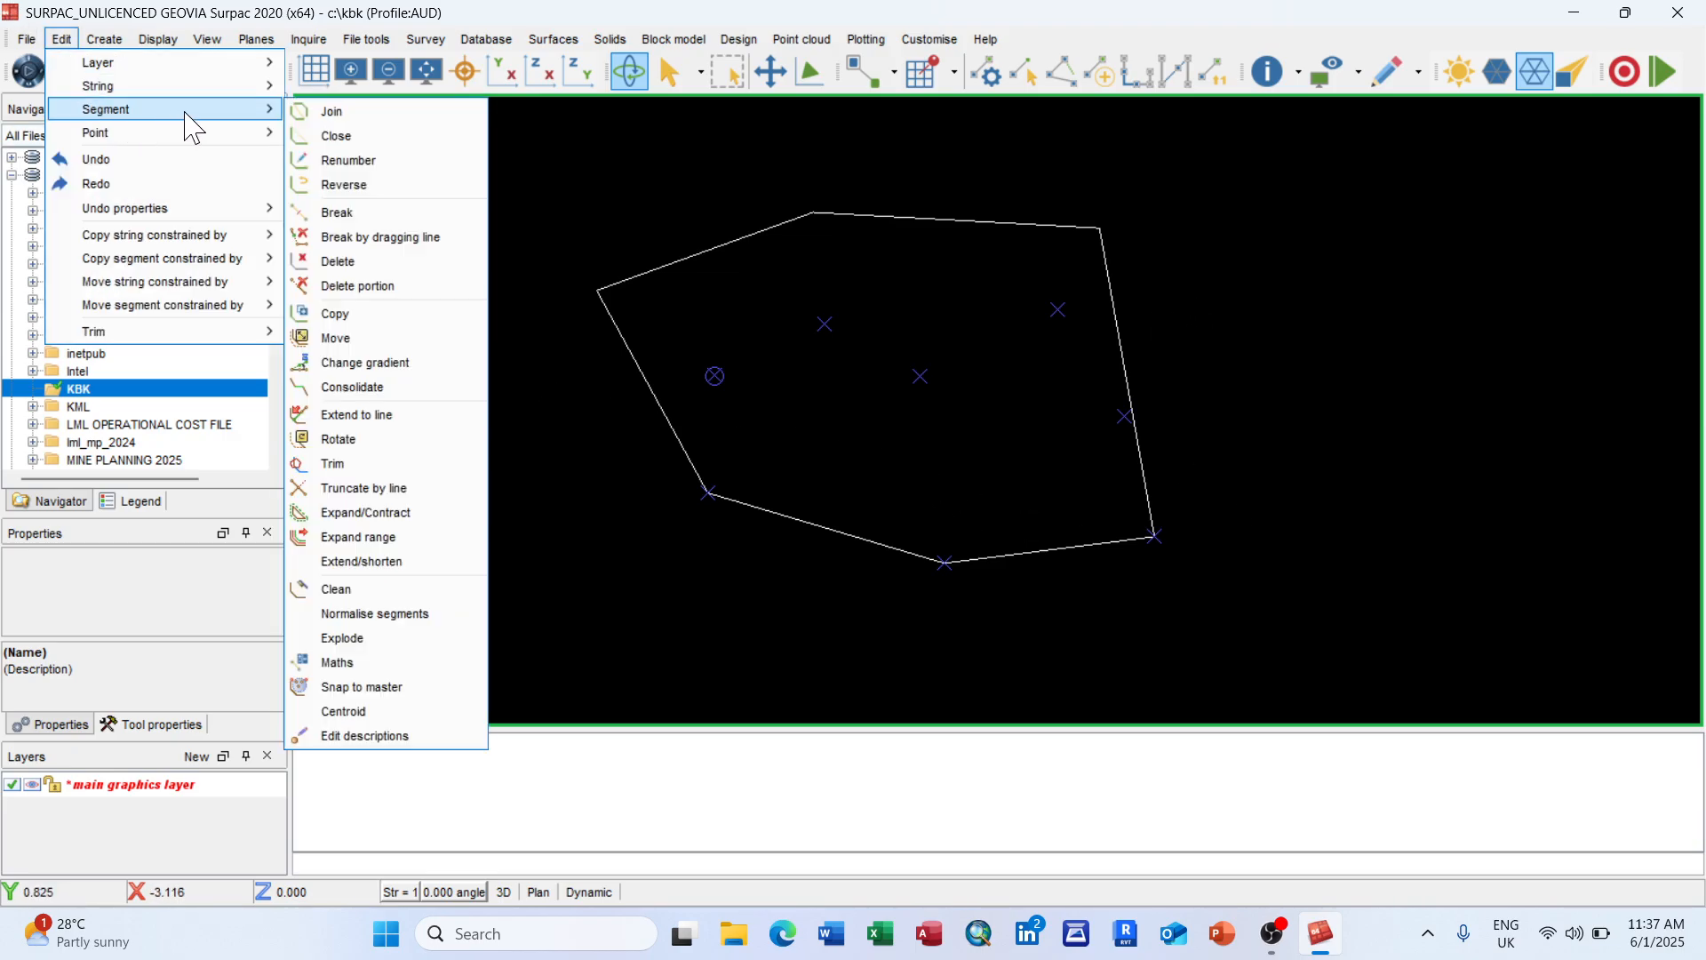
click(388, 162)
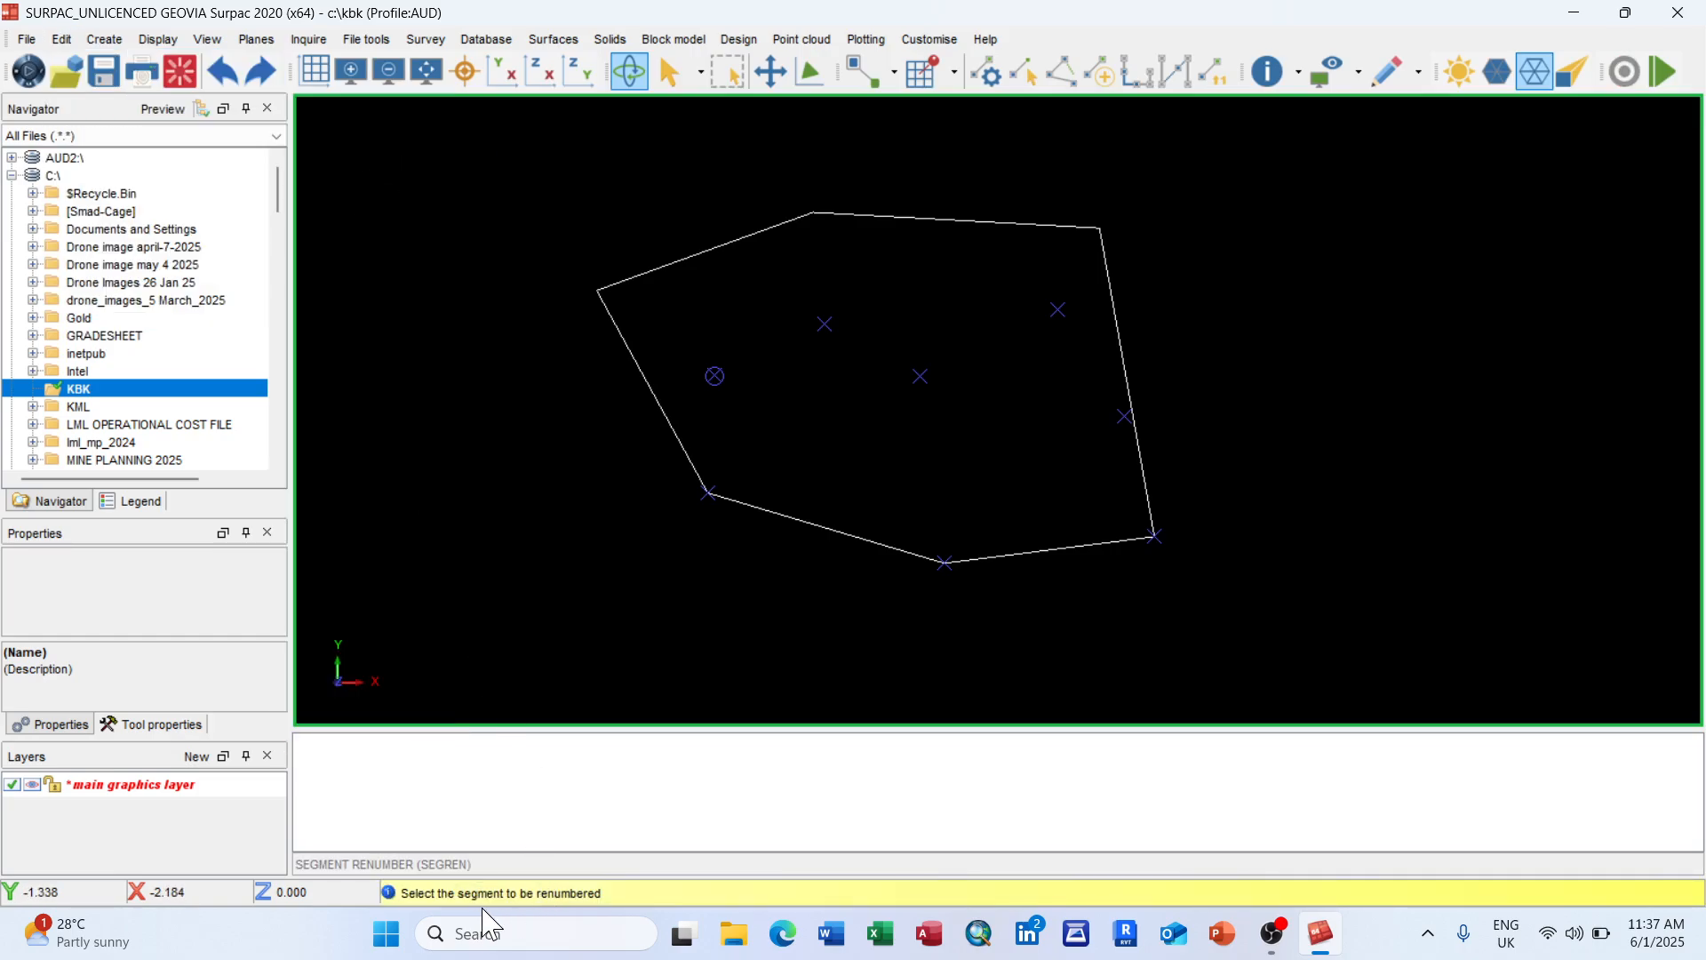
click(668, 419)
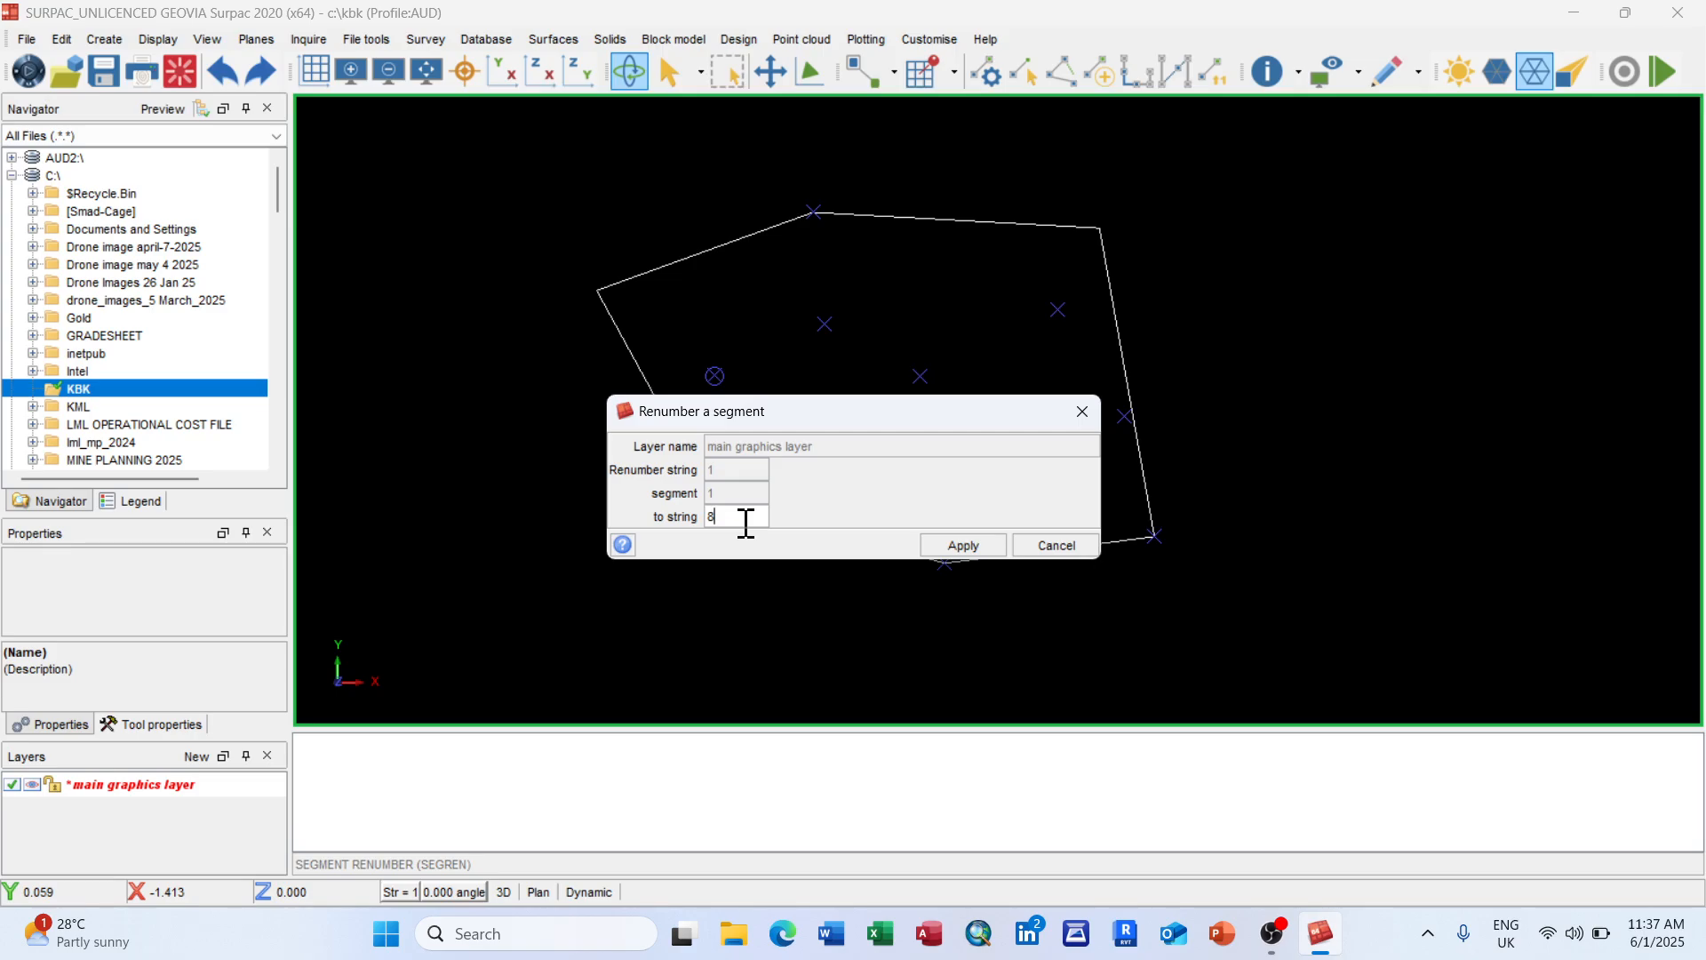
text(8)
click(964, 546)
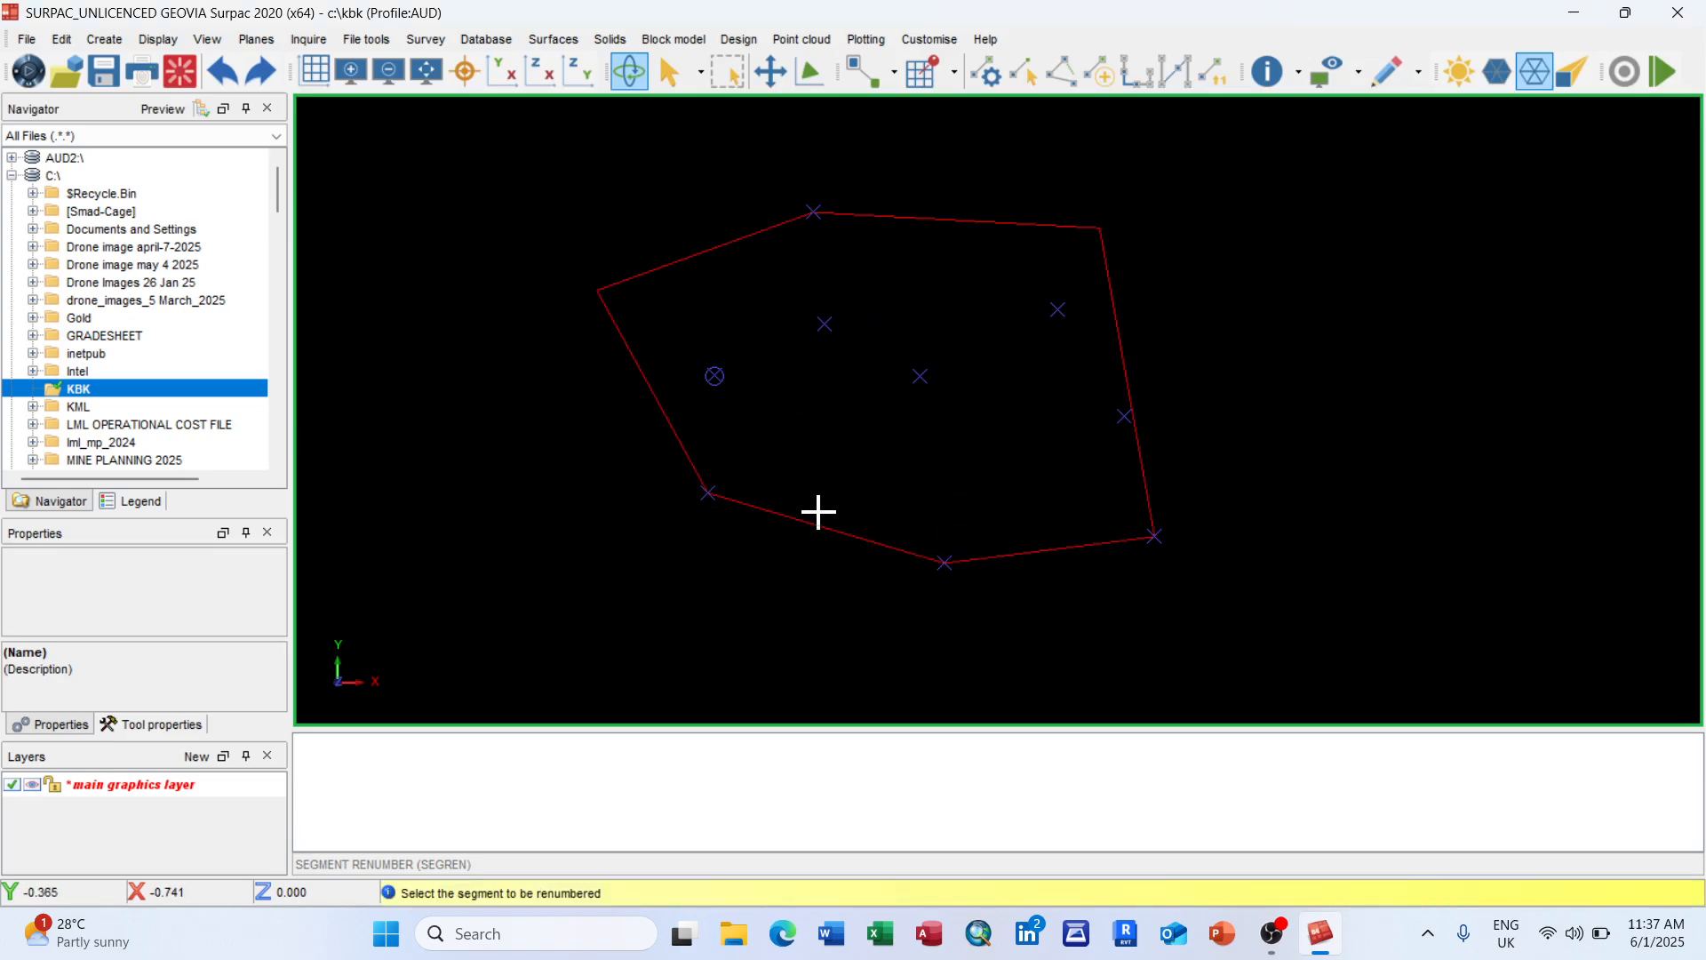
click(838, 531)
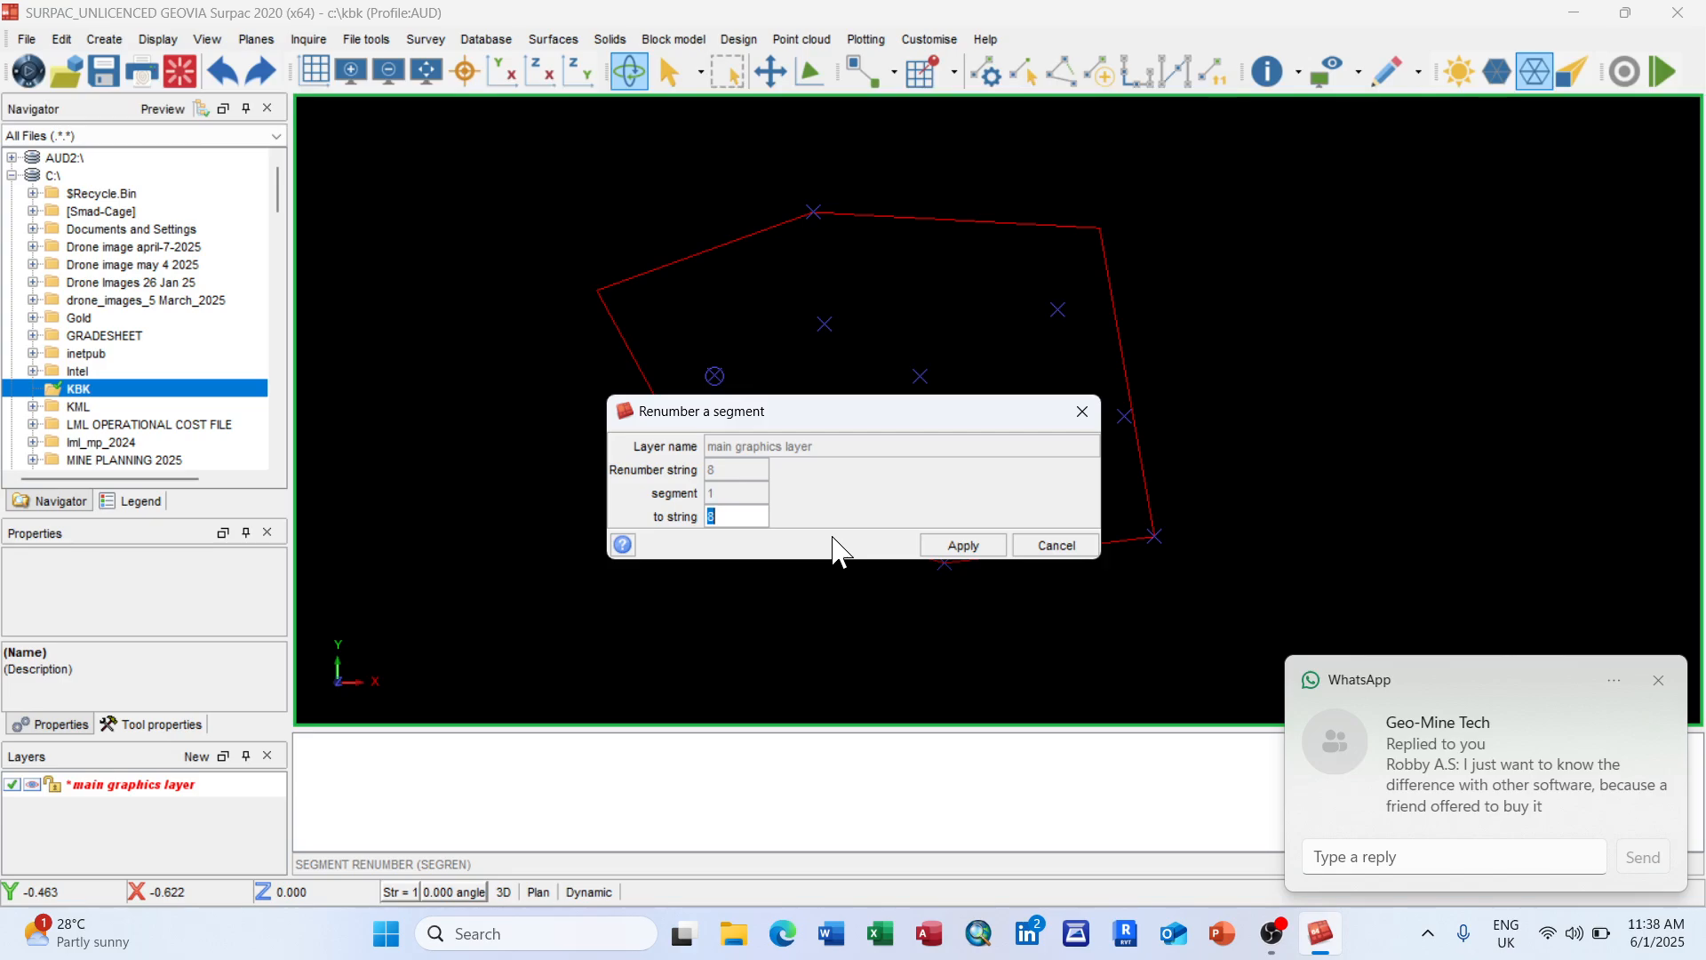
click(965, 545)
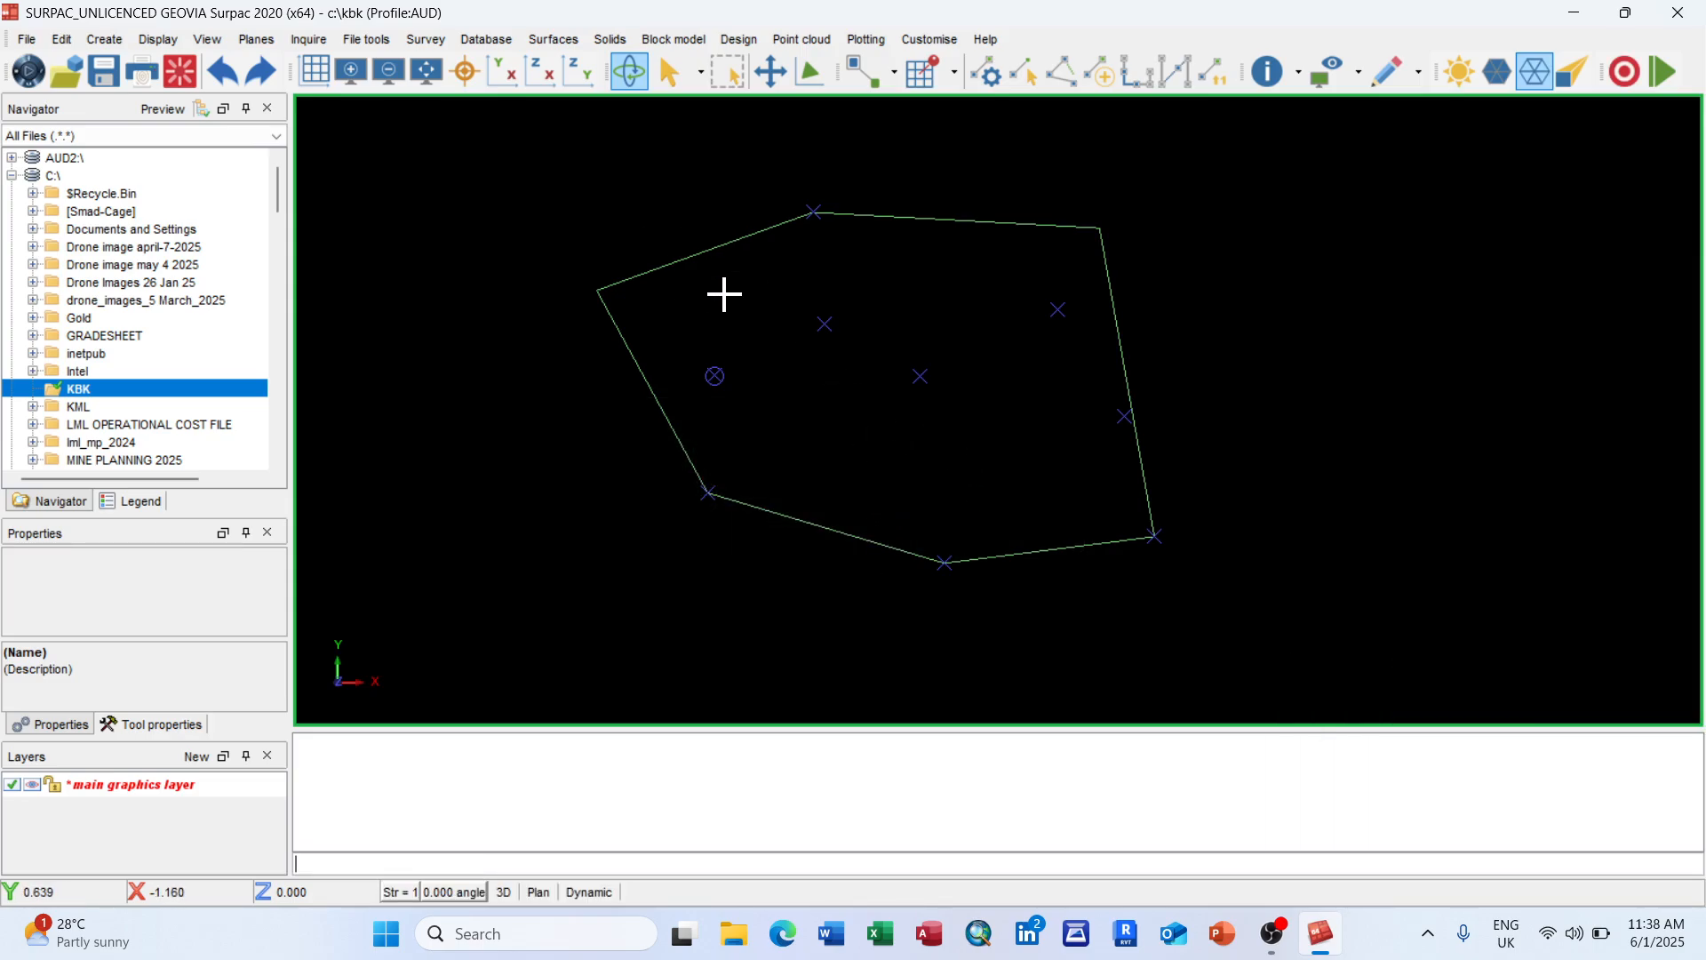
Step: Zoom the view out and back in, then bring up the Edit > String commands
scroll(734, 293, down, 3)
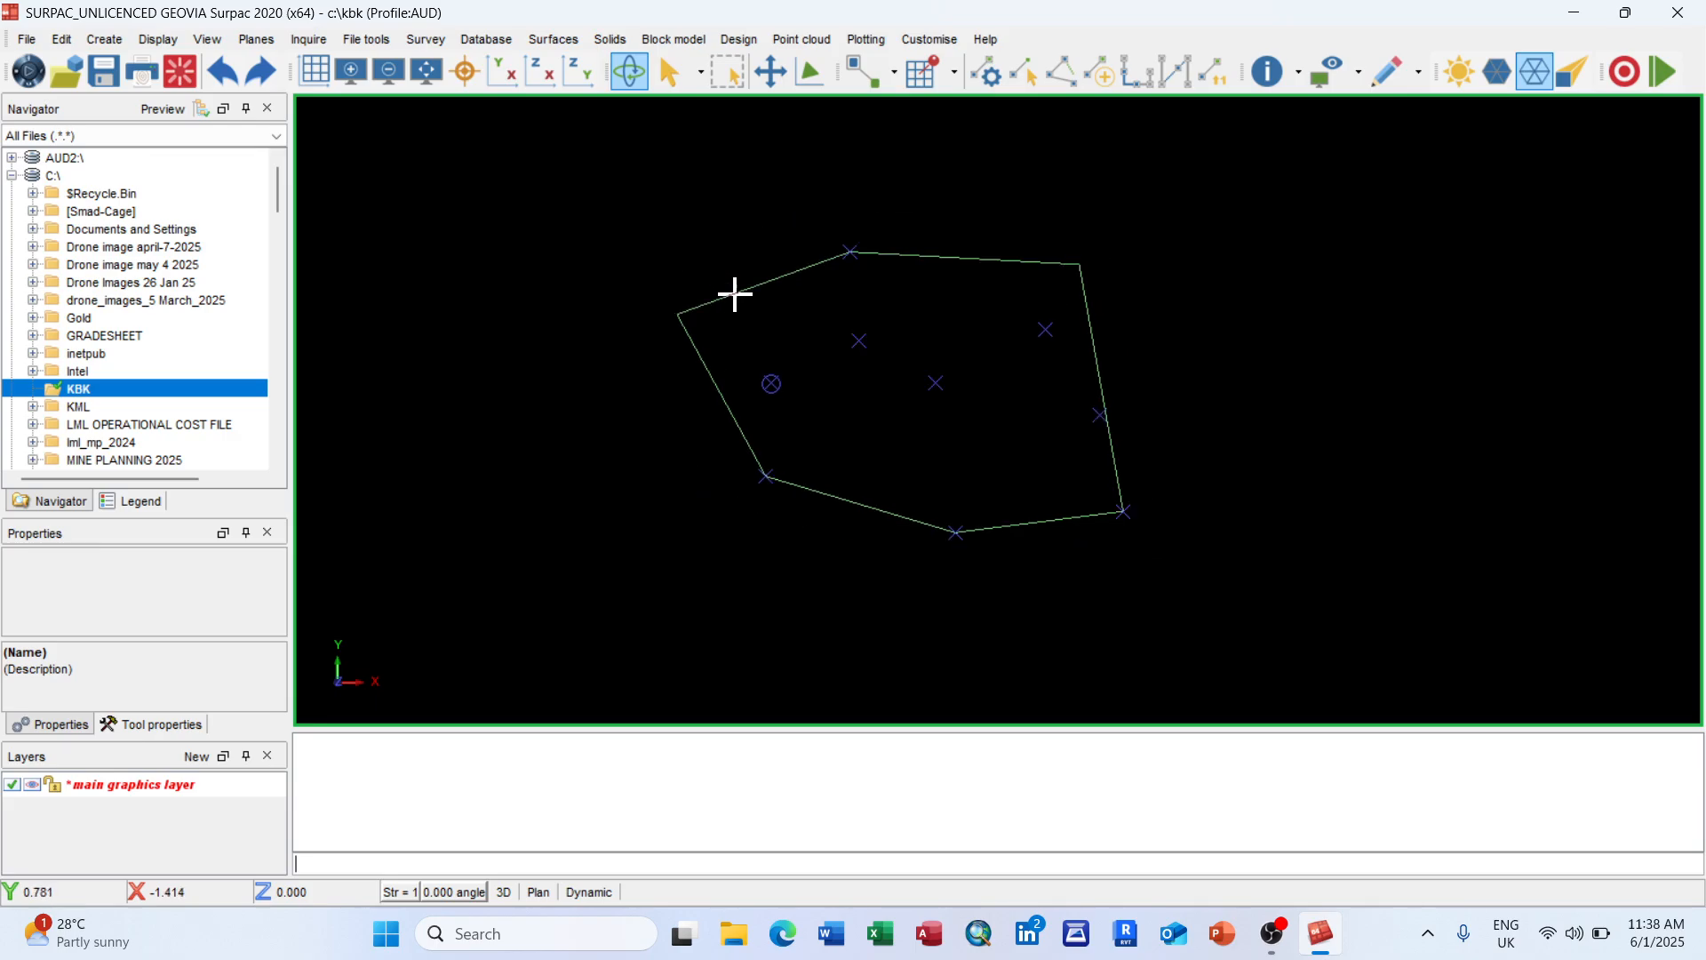
scroll(1046, 426, up, 1)
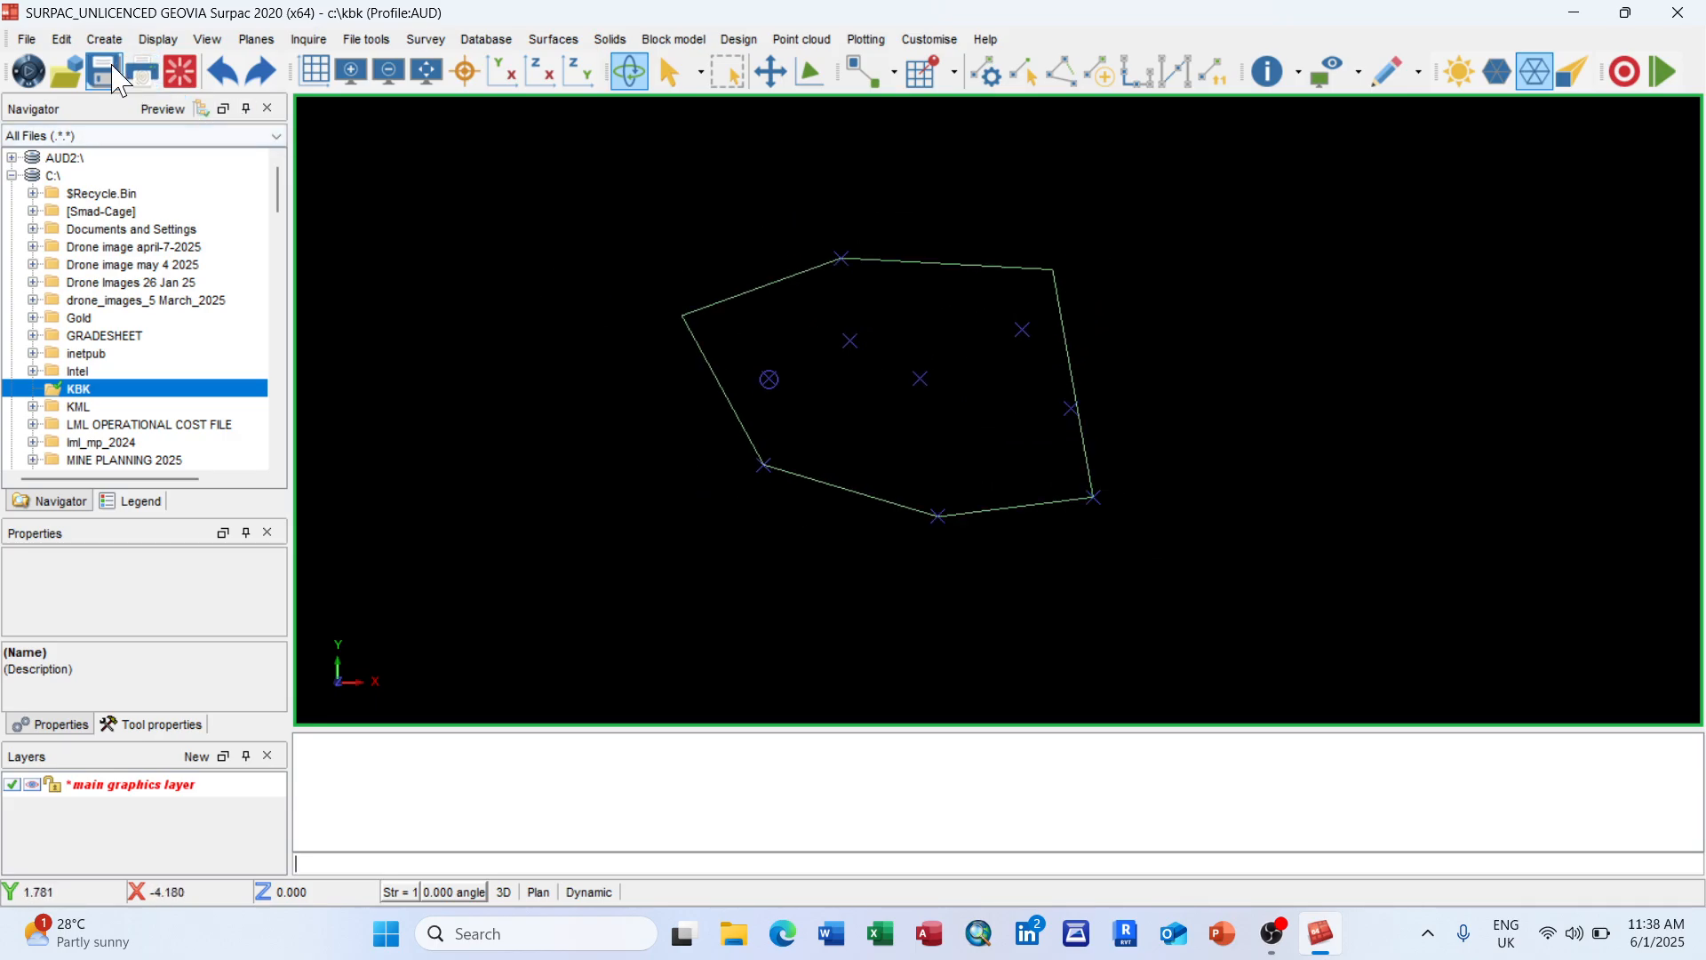
click(62, 40)
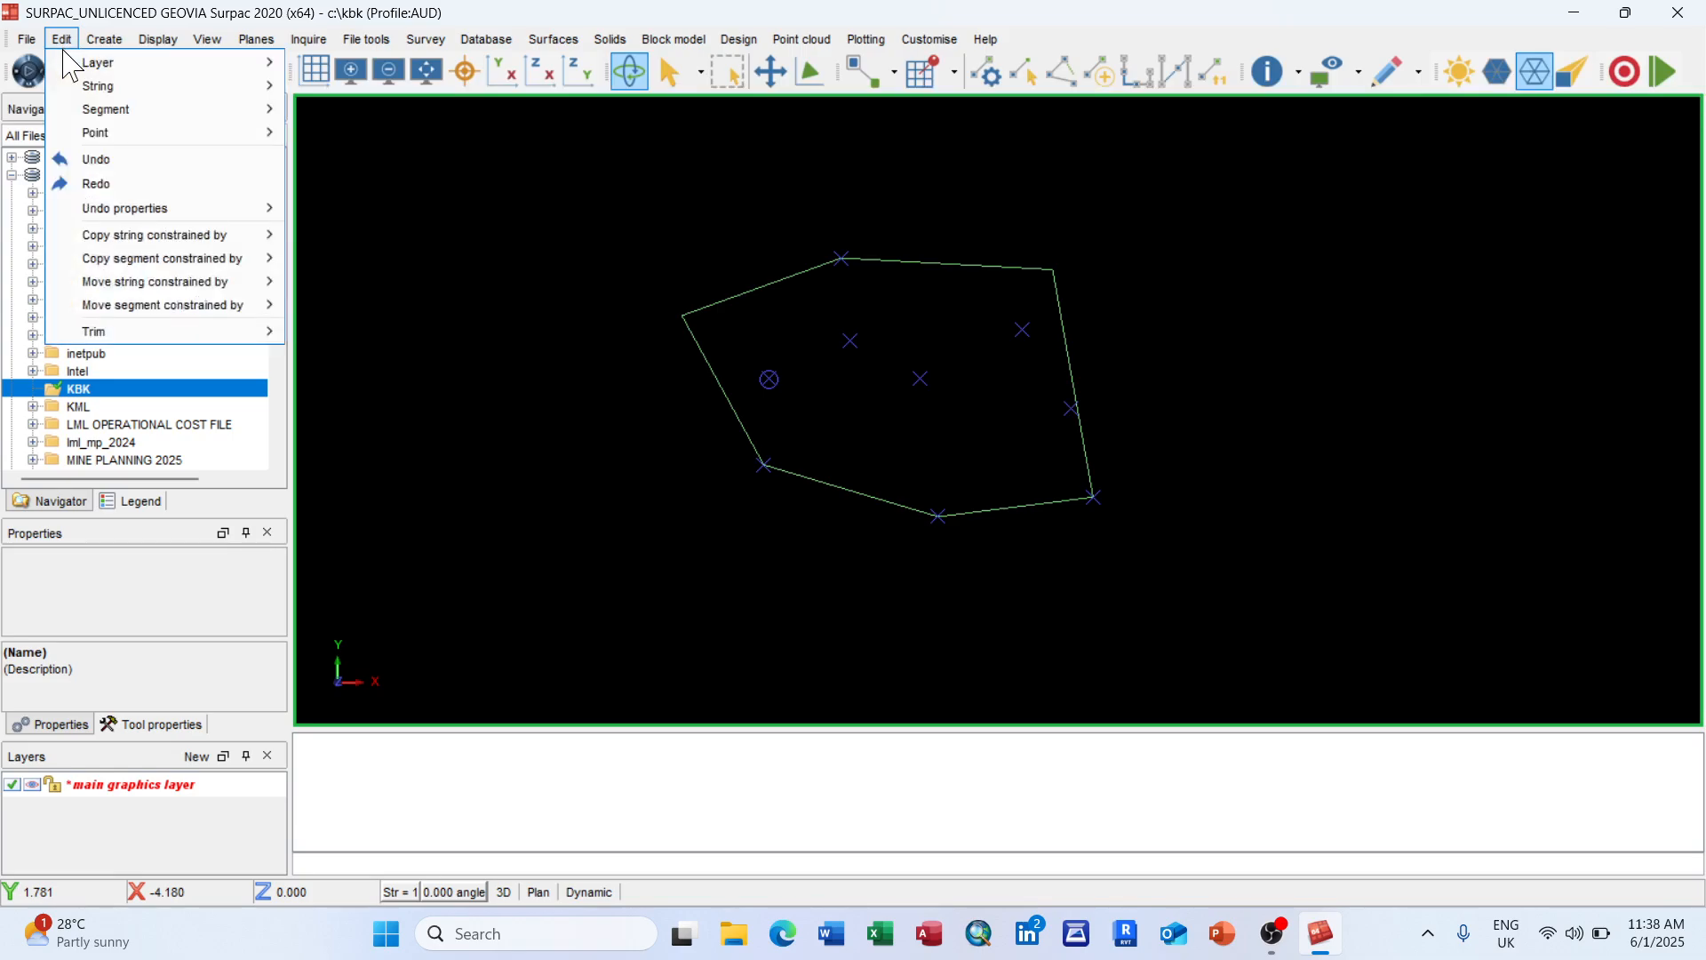
mouse_move(105, 85)
scroll(937, 371, down, 3)
scroll(1081, 449, down, 3)
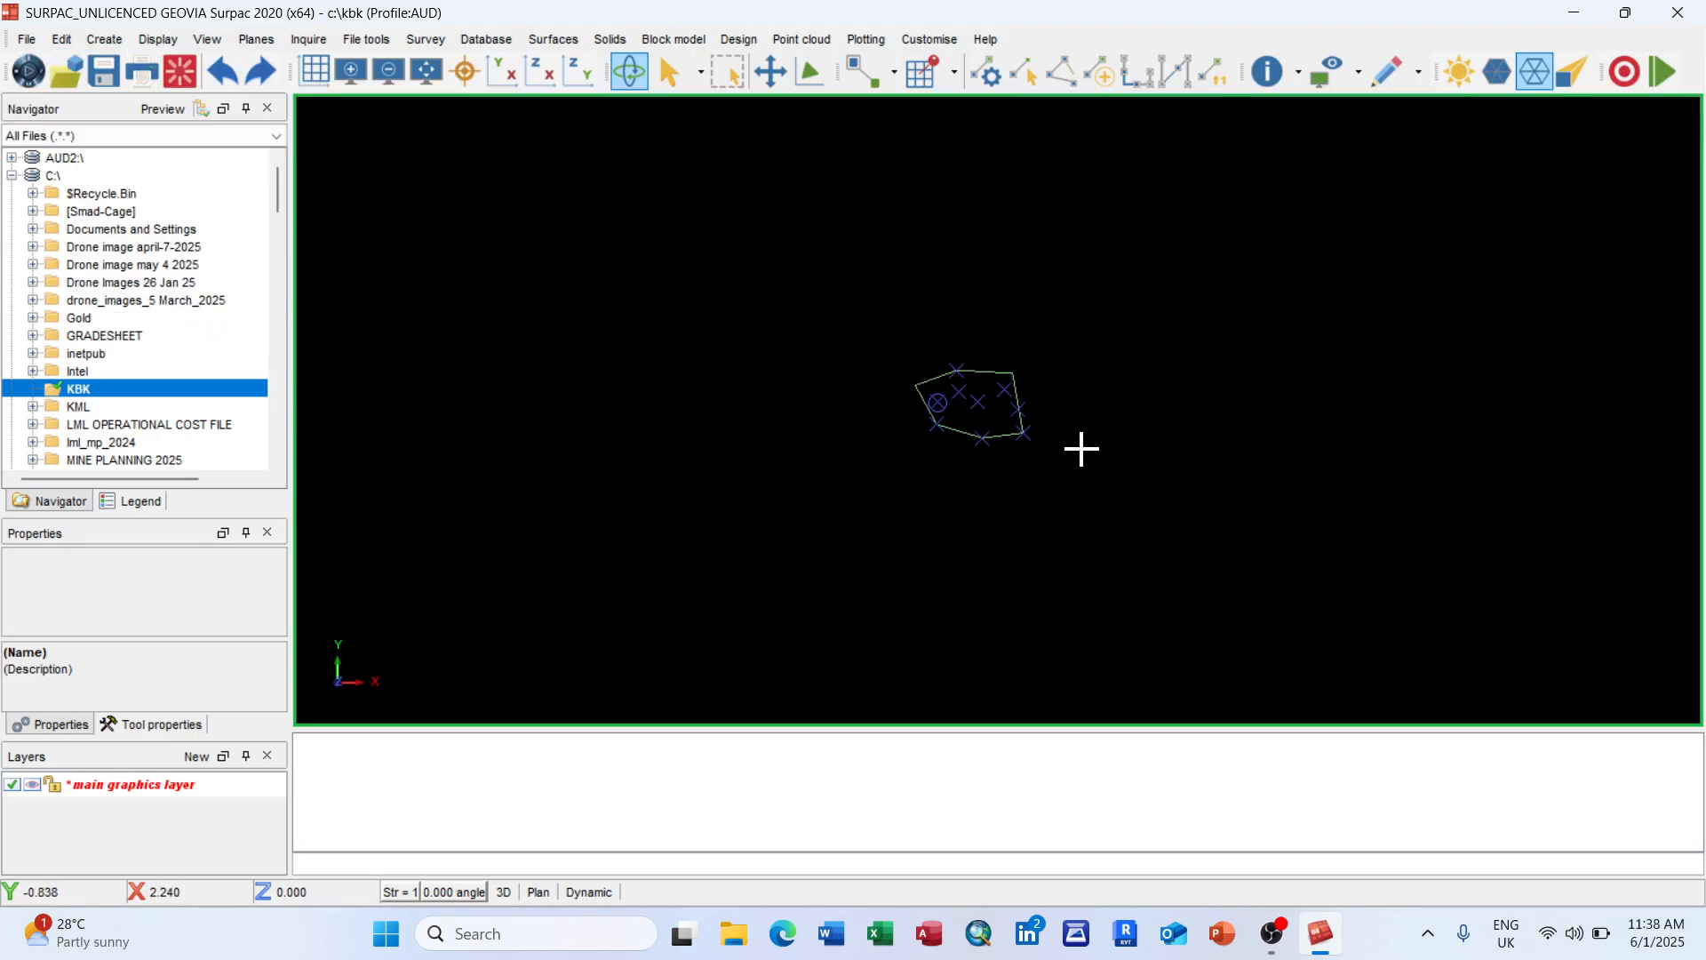
scroll(1021, 411, up, 3)
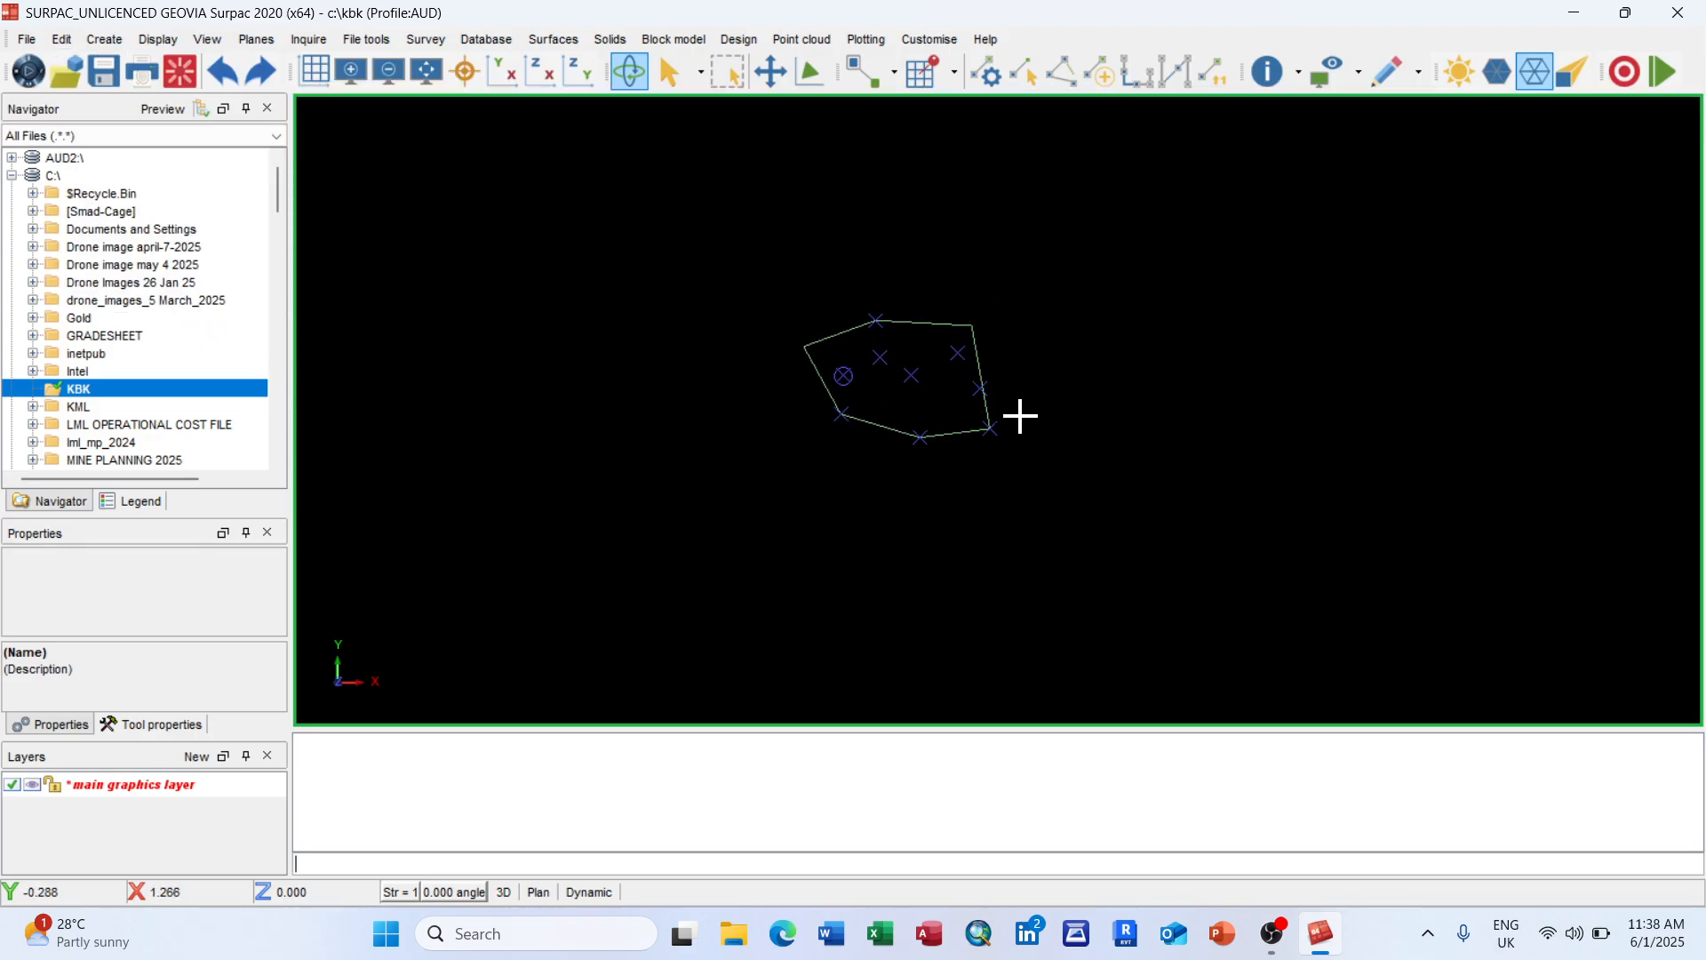
click(71, 42)
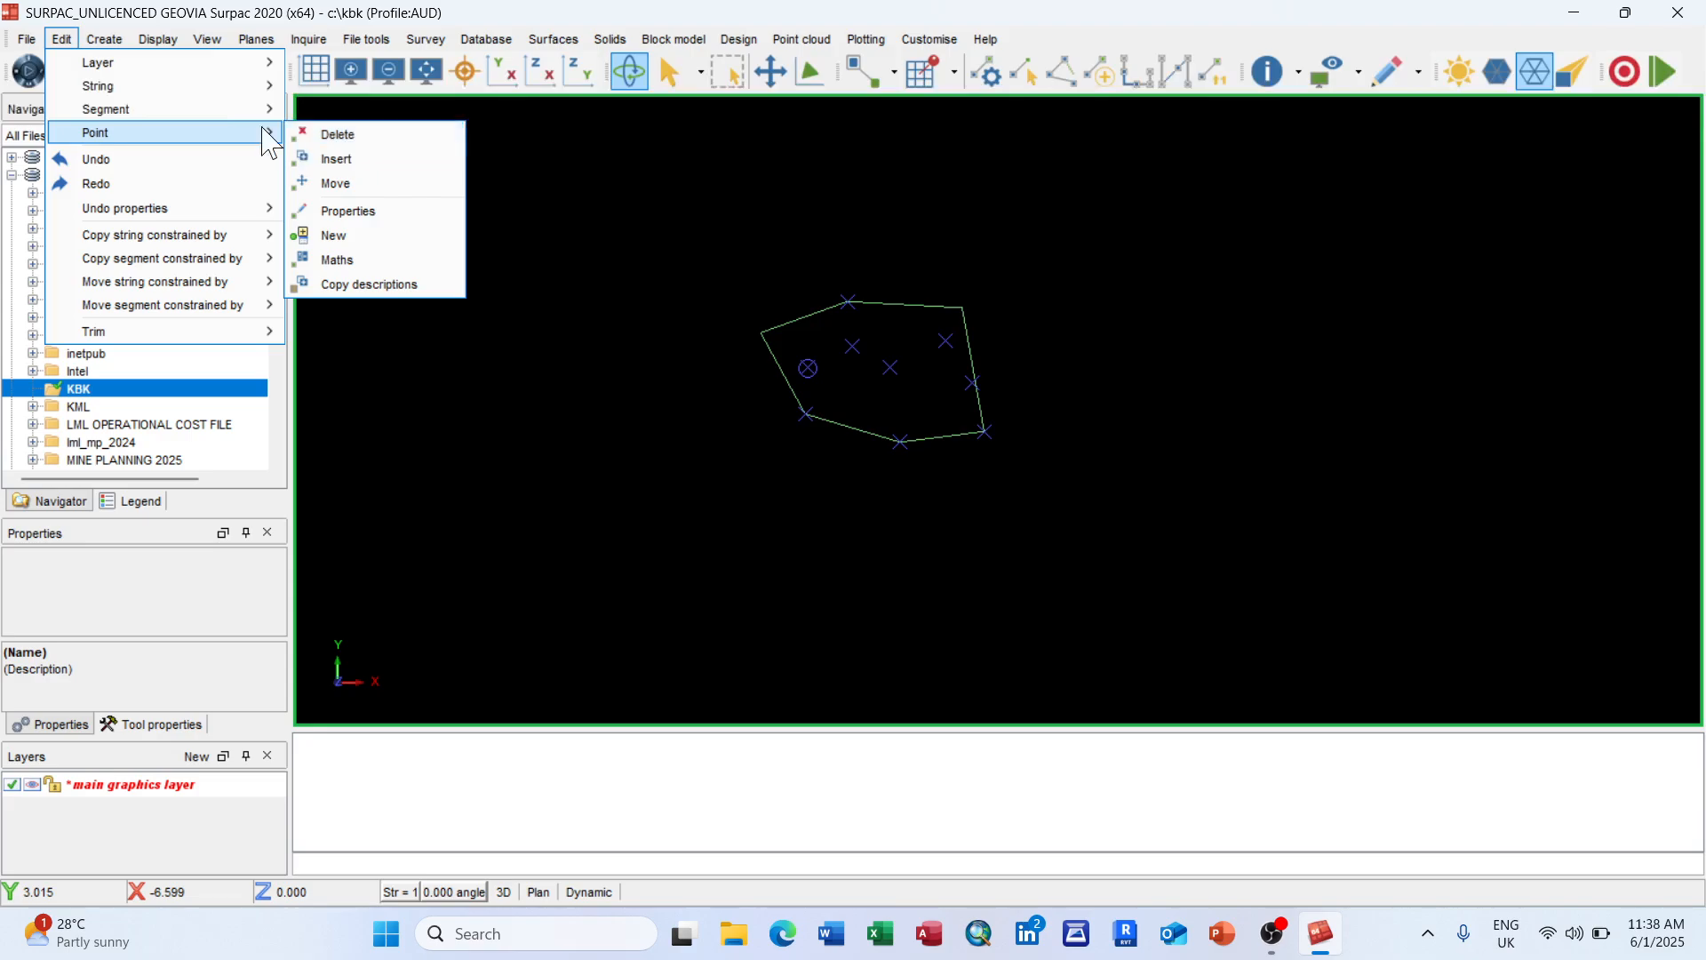
mouse_move(223, 86)
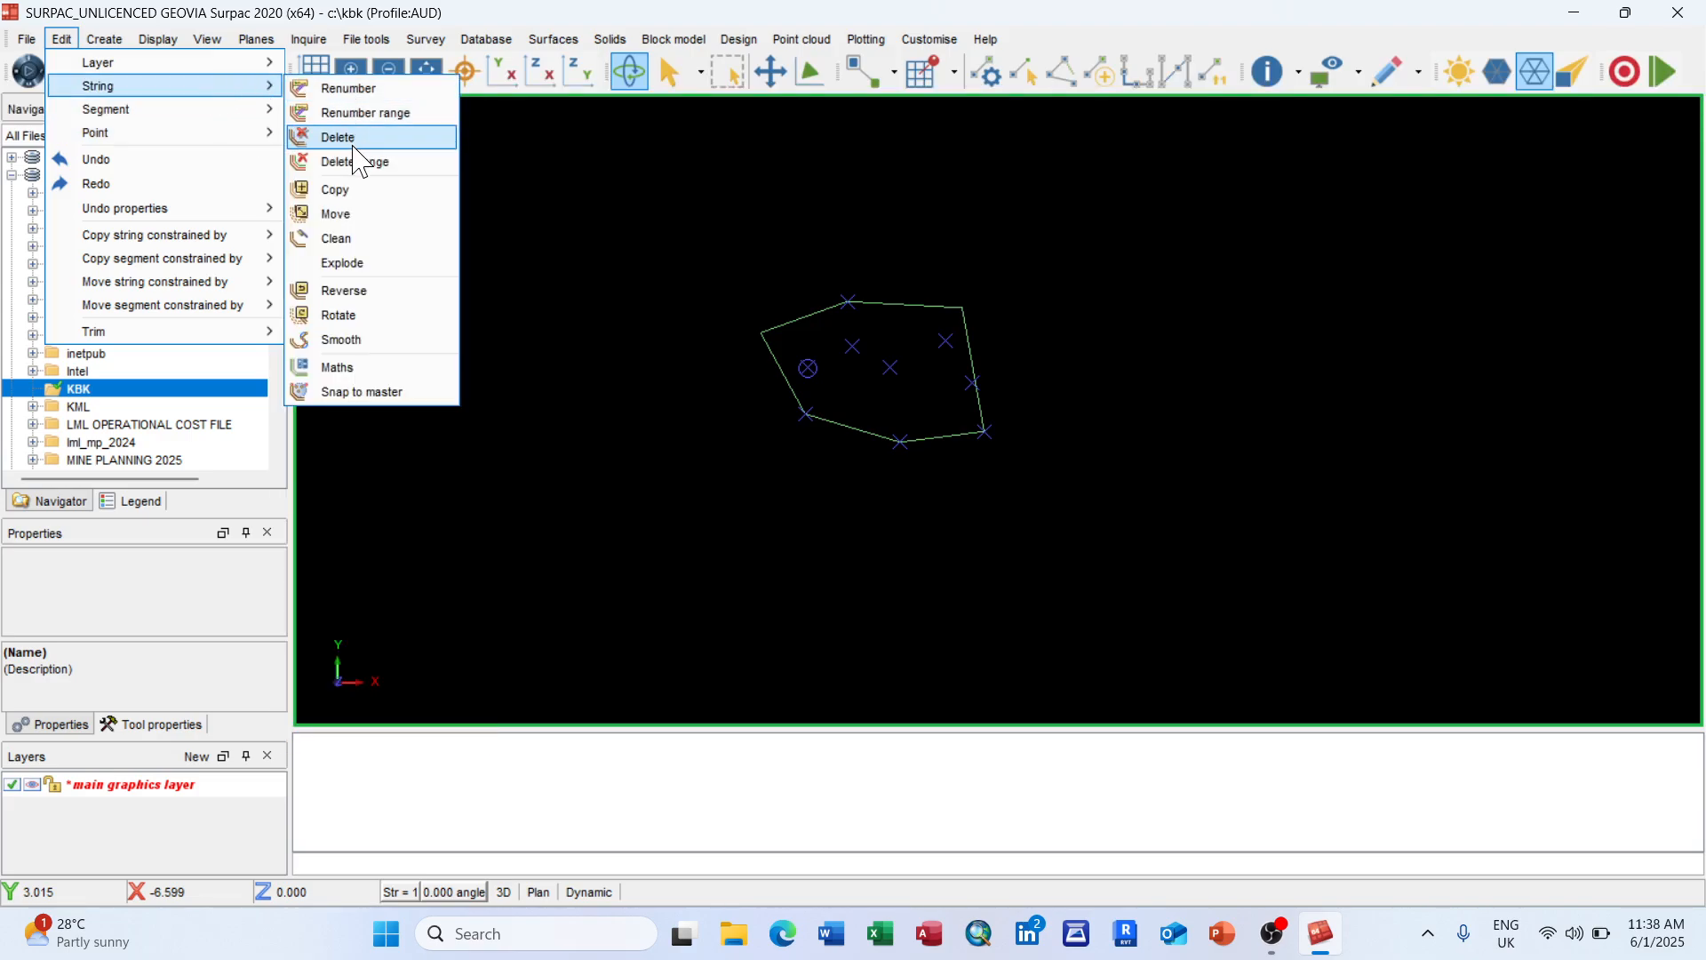
Step: Copy the polygon string to a new position on the right
click(365, 190)
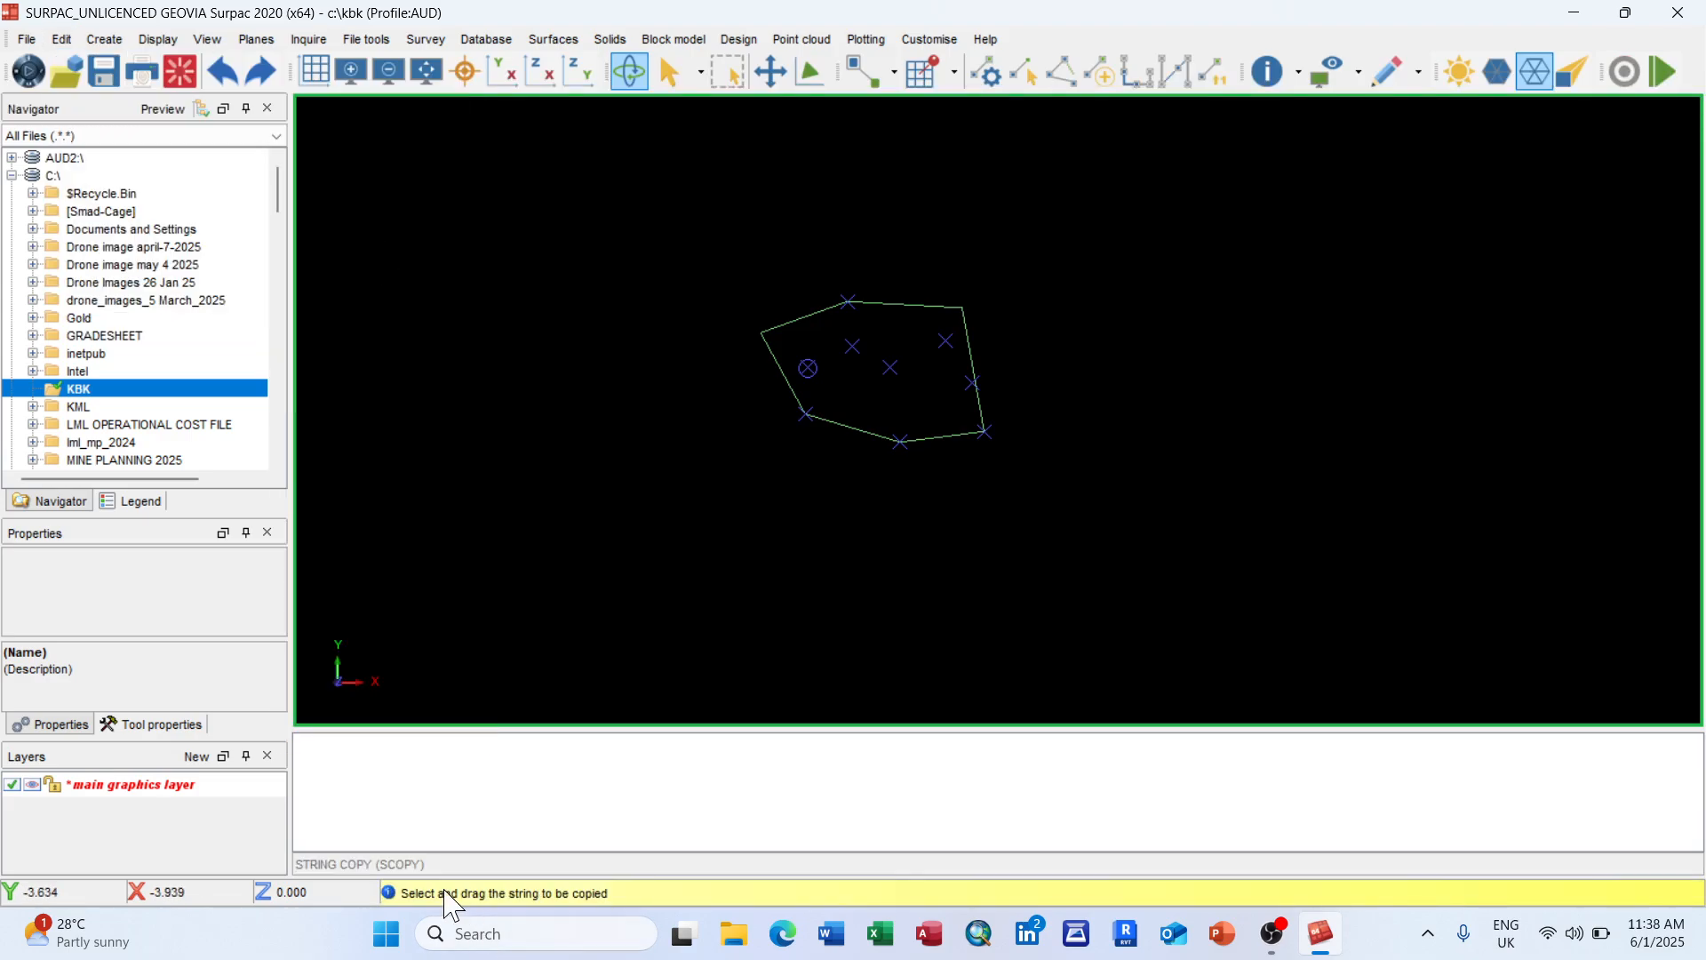
click(972, 358)
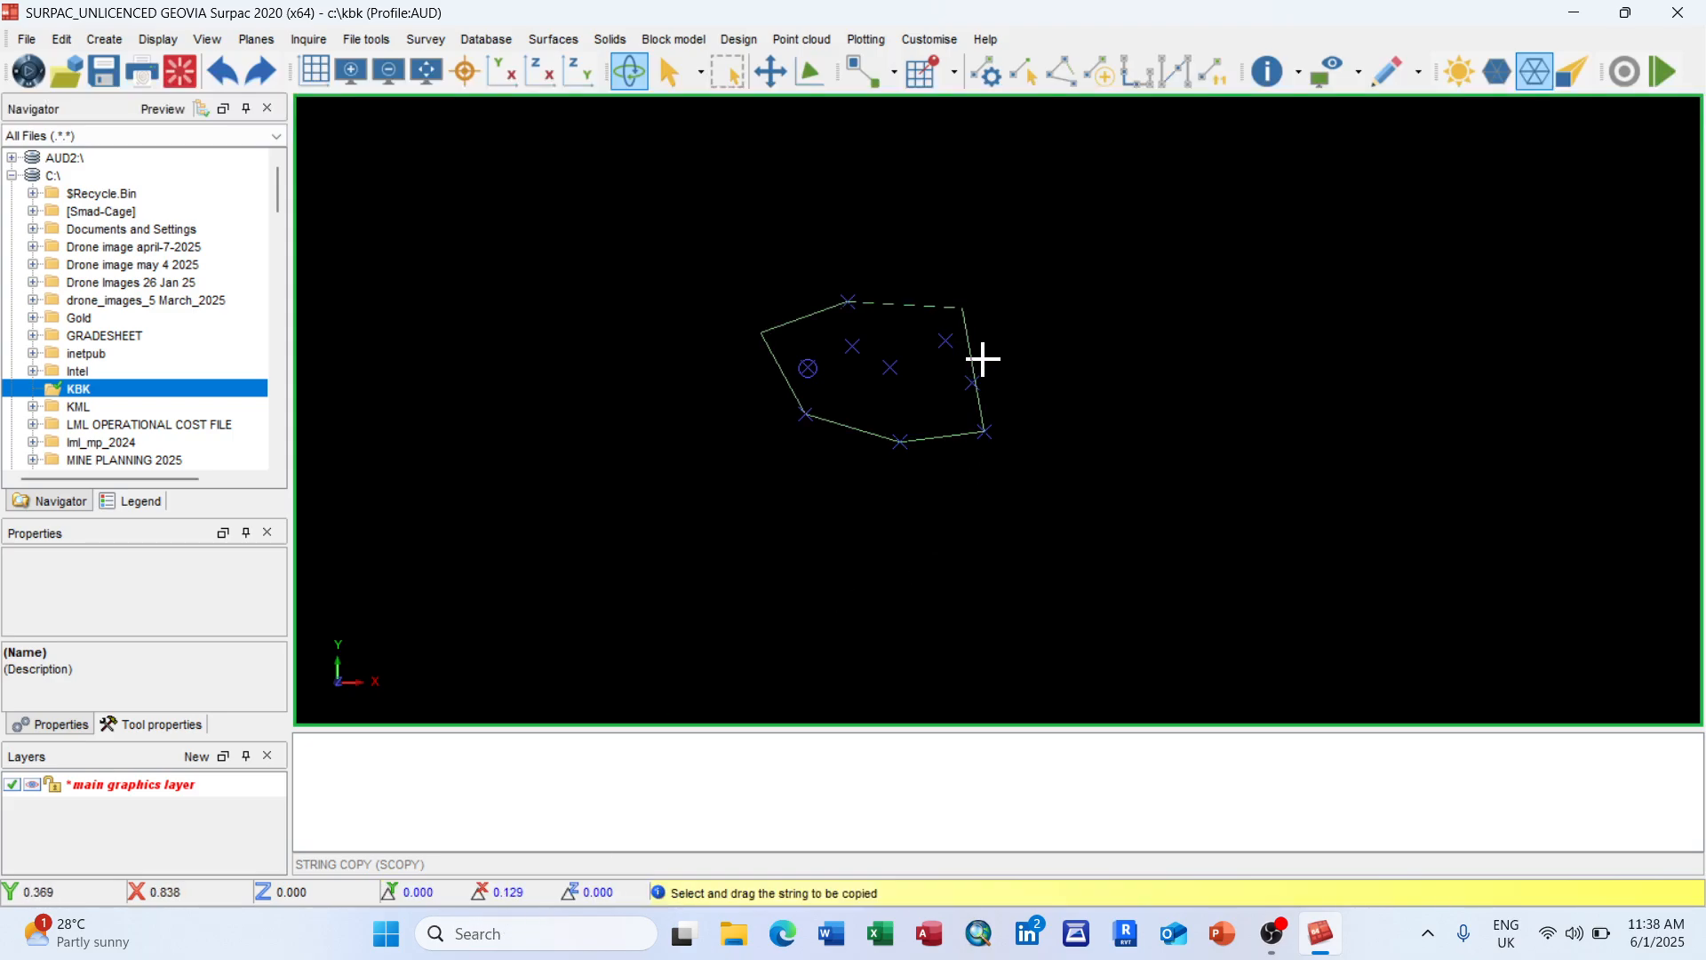
click(1447, 394)
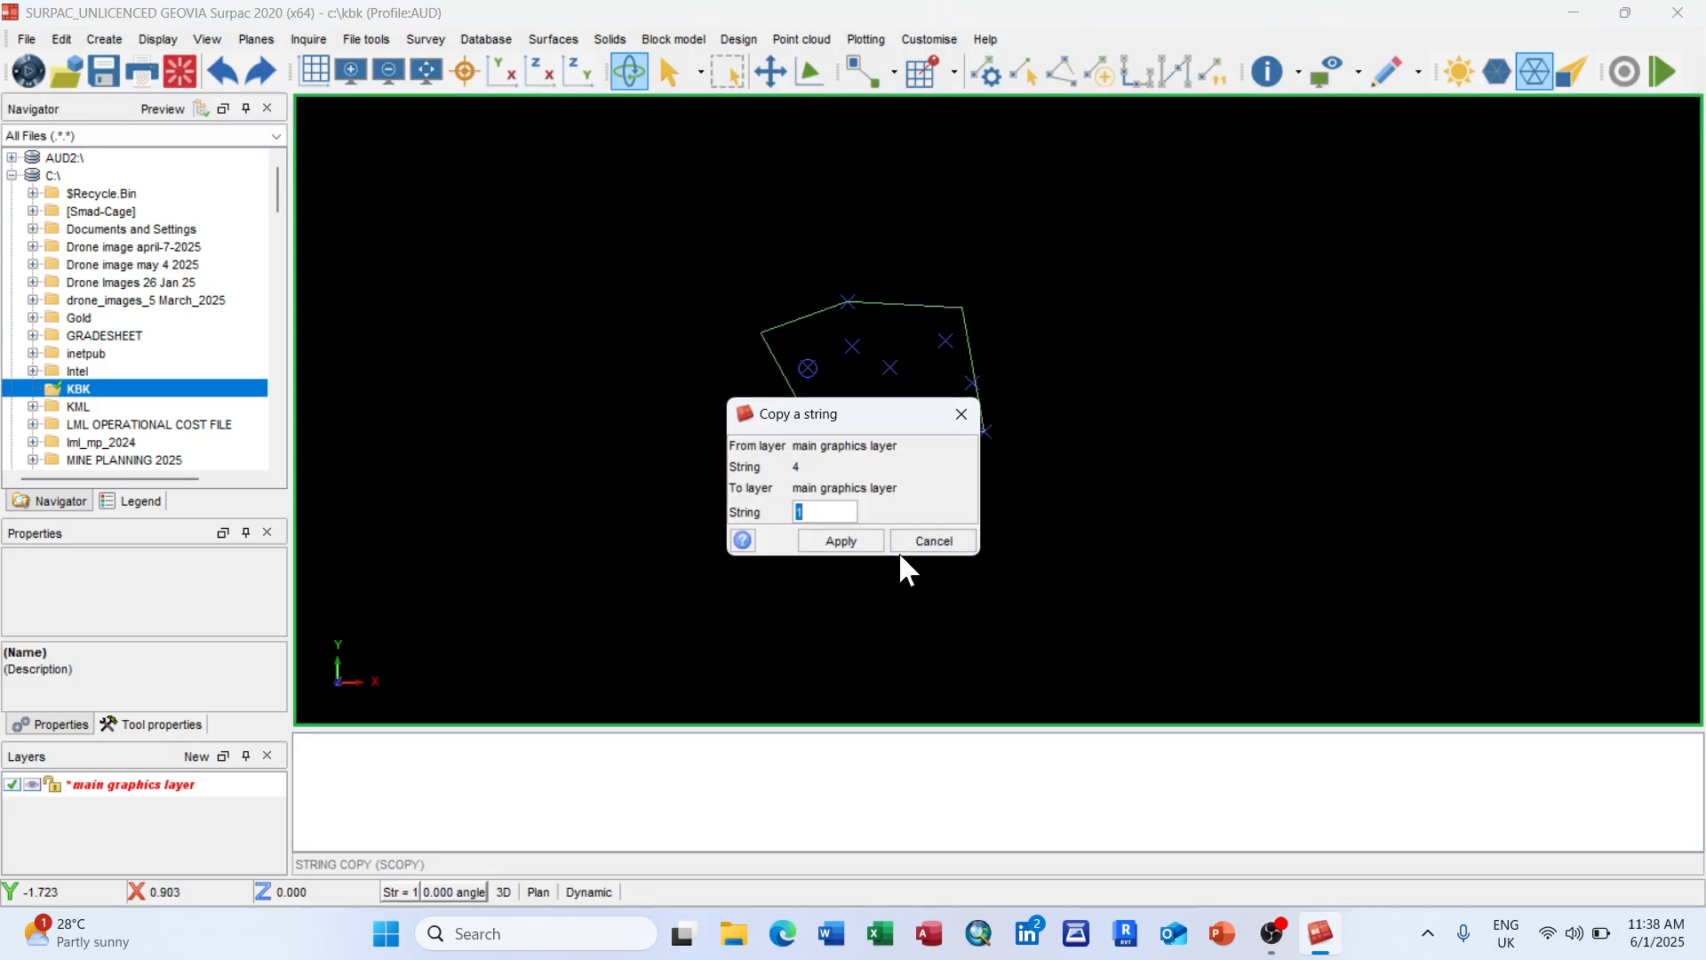
click(841, 541)
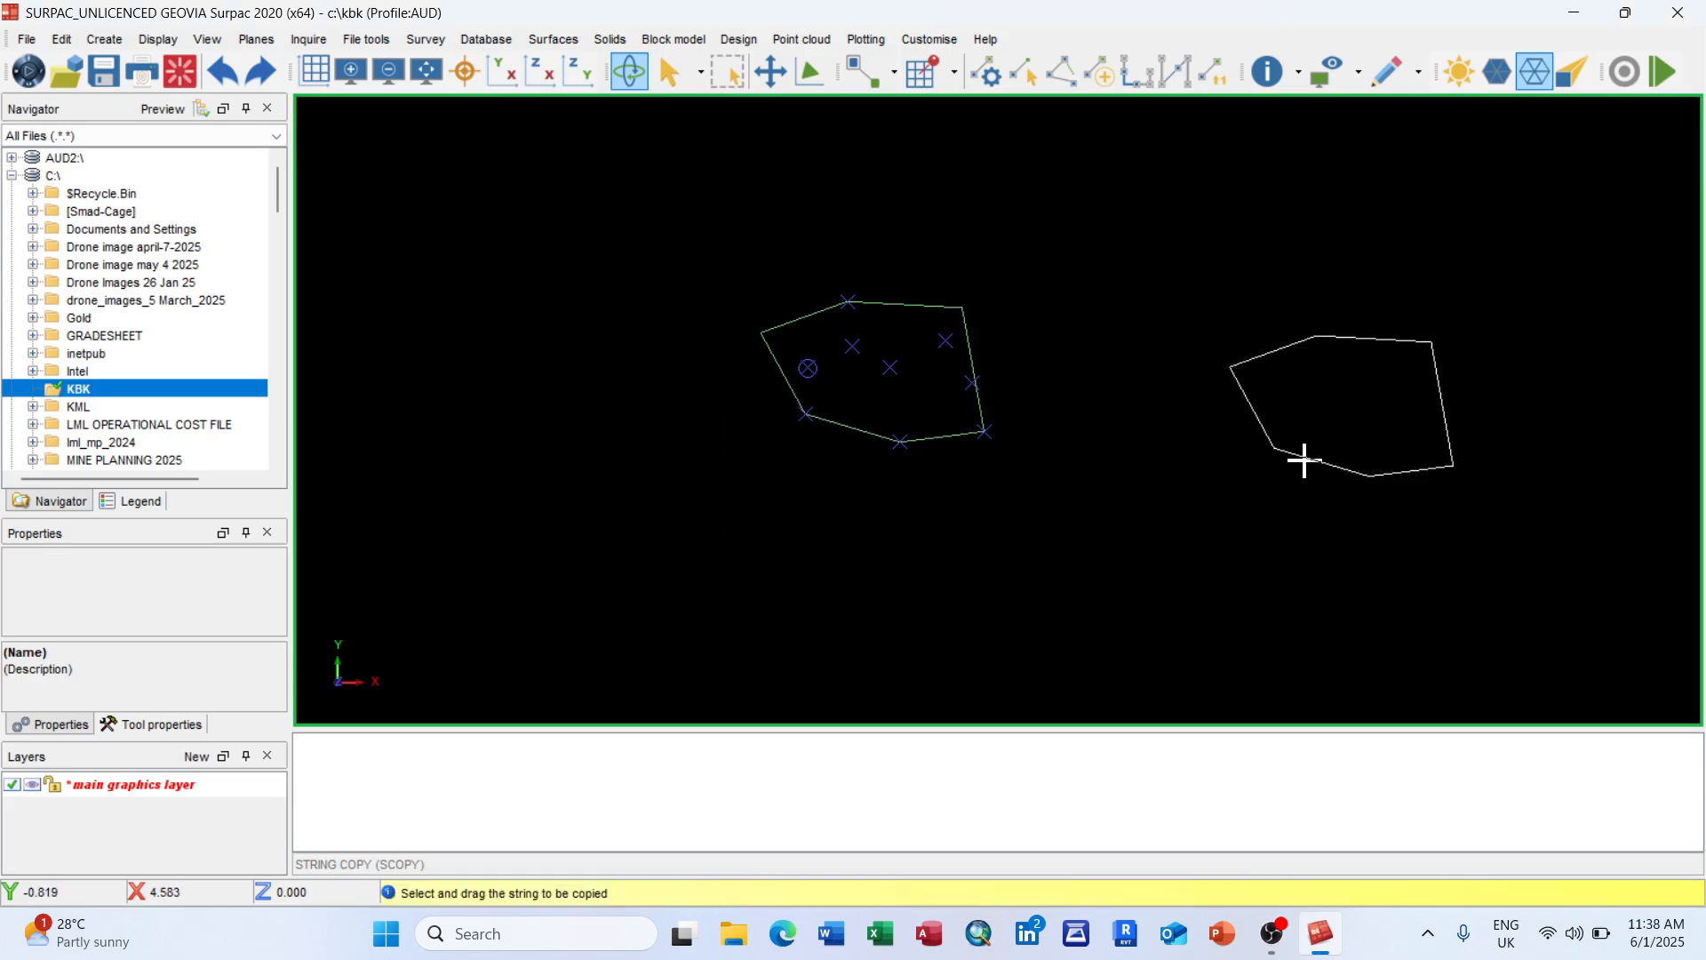
Step: Place a second copy of the string below the original and end the copy function
scroll(1211, 477, down, 2)
scroll(1186, 545, up, 2)
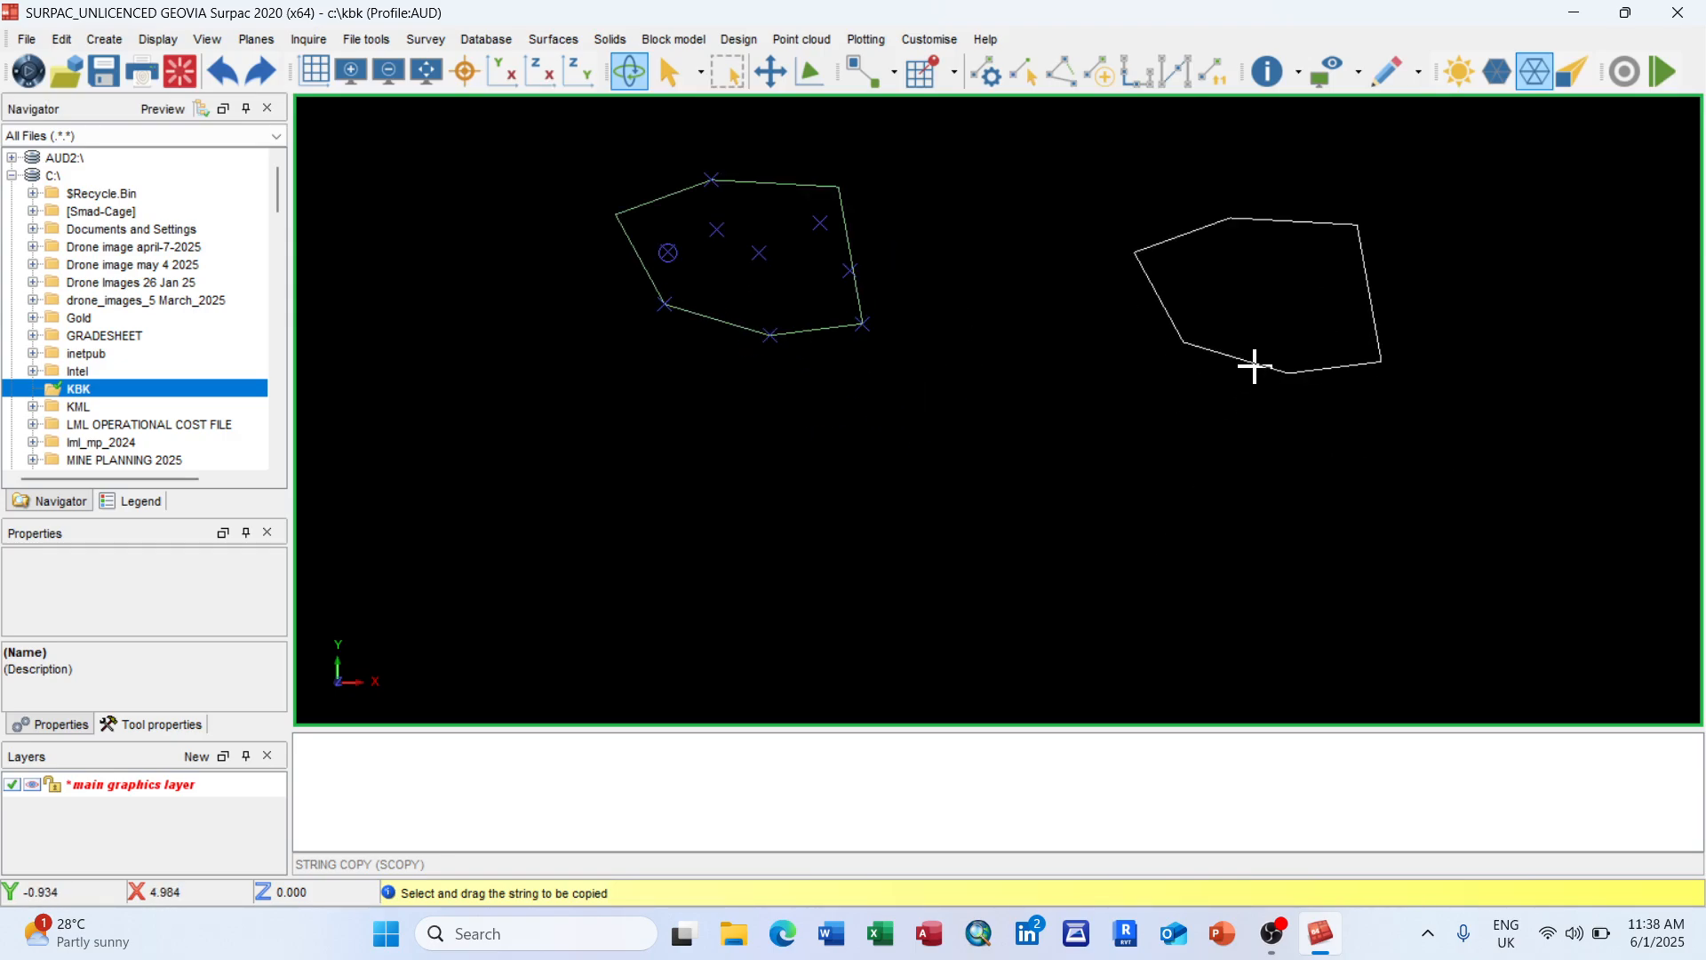
drag(1253, 366, 971, 618)
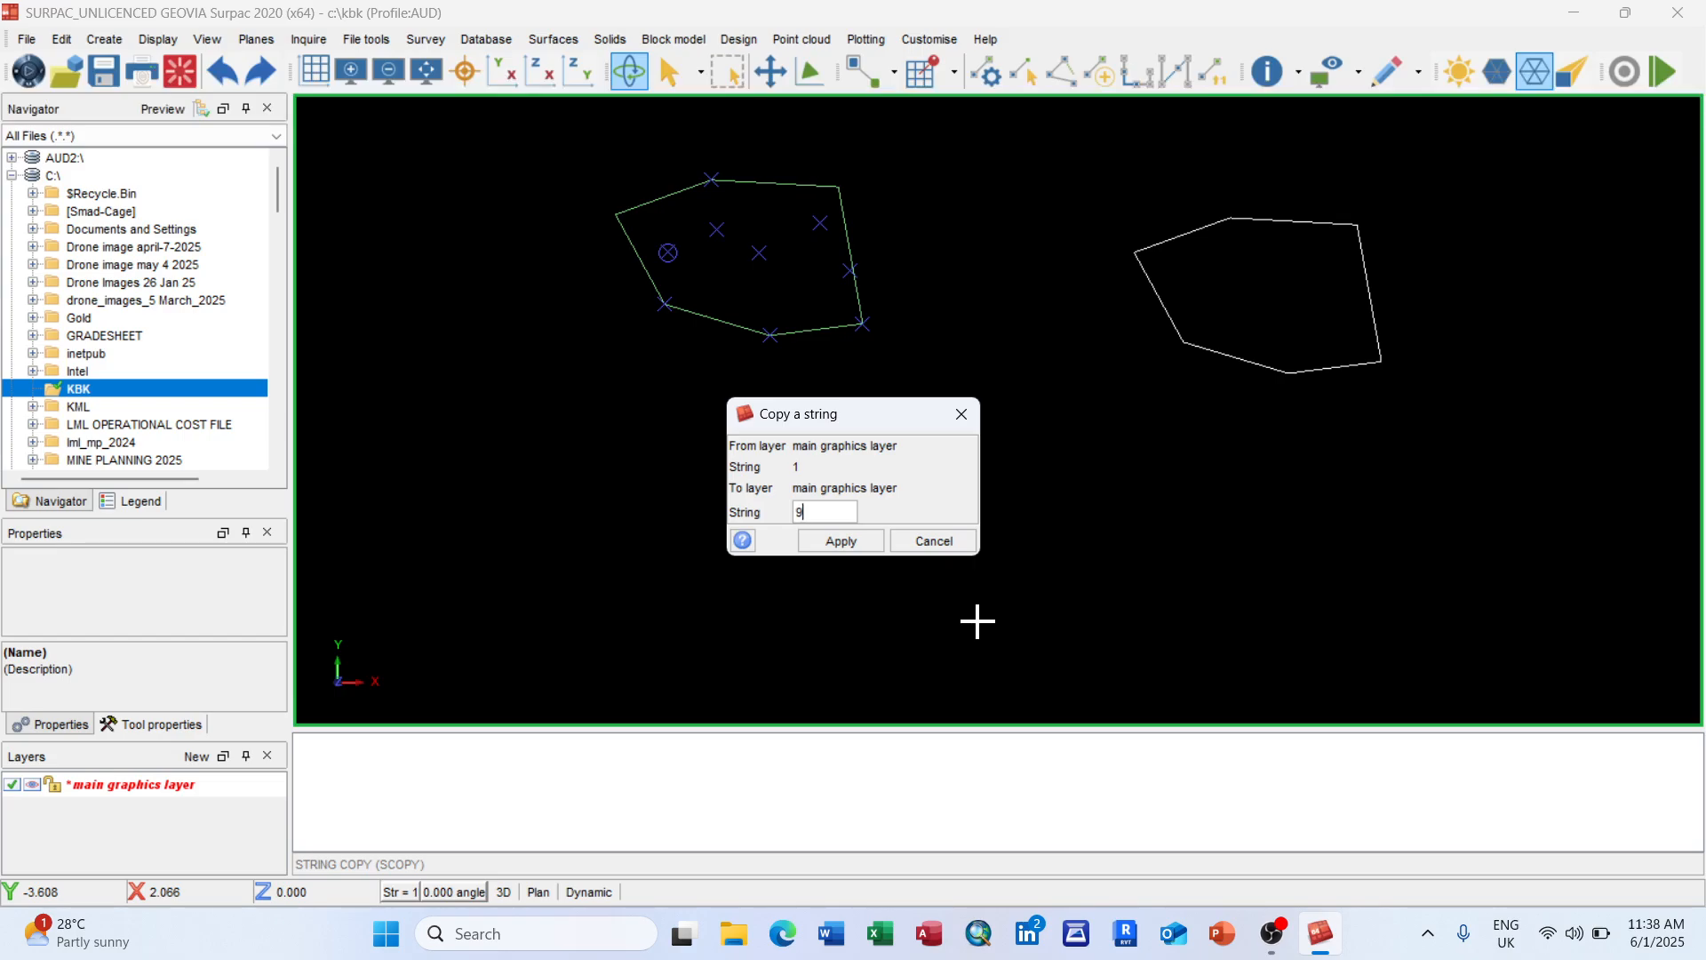
click(841, 541)
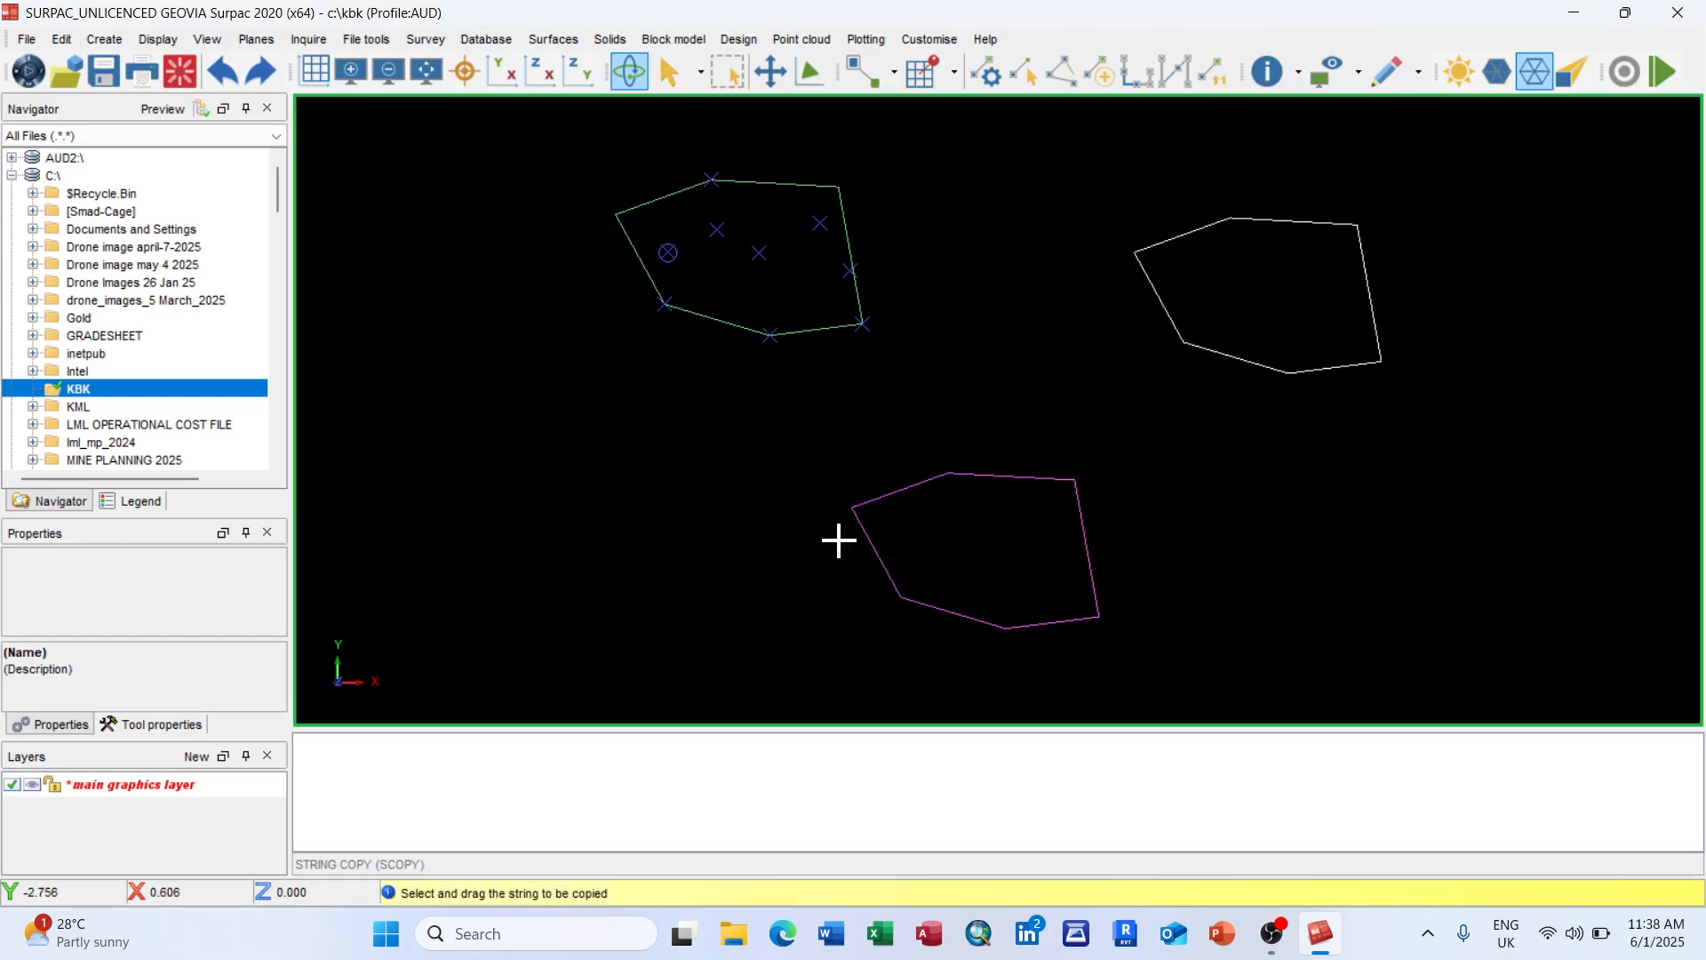
key(Escape)
scroll(993, 414, down, 2)
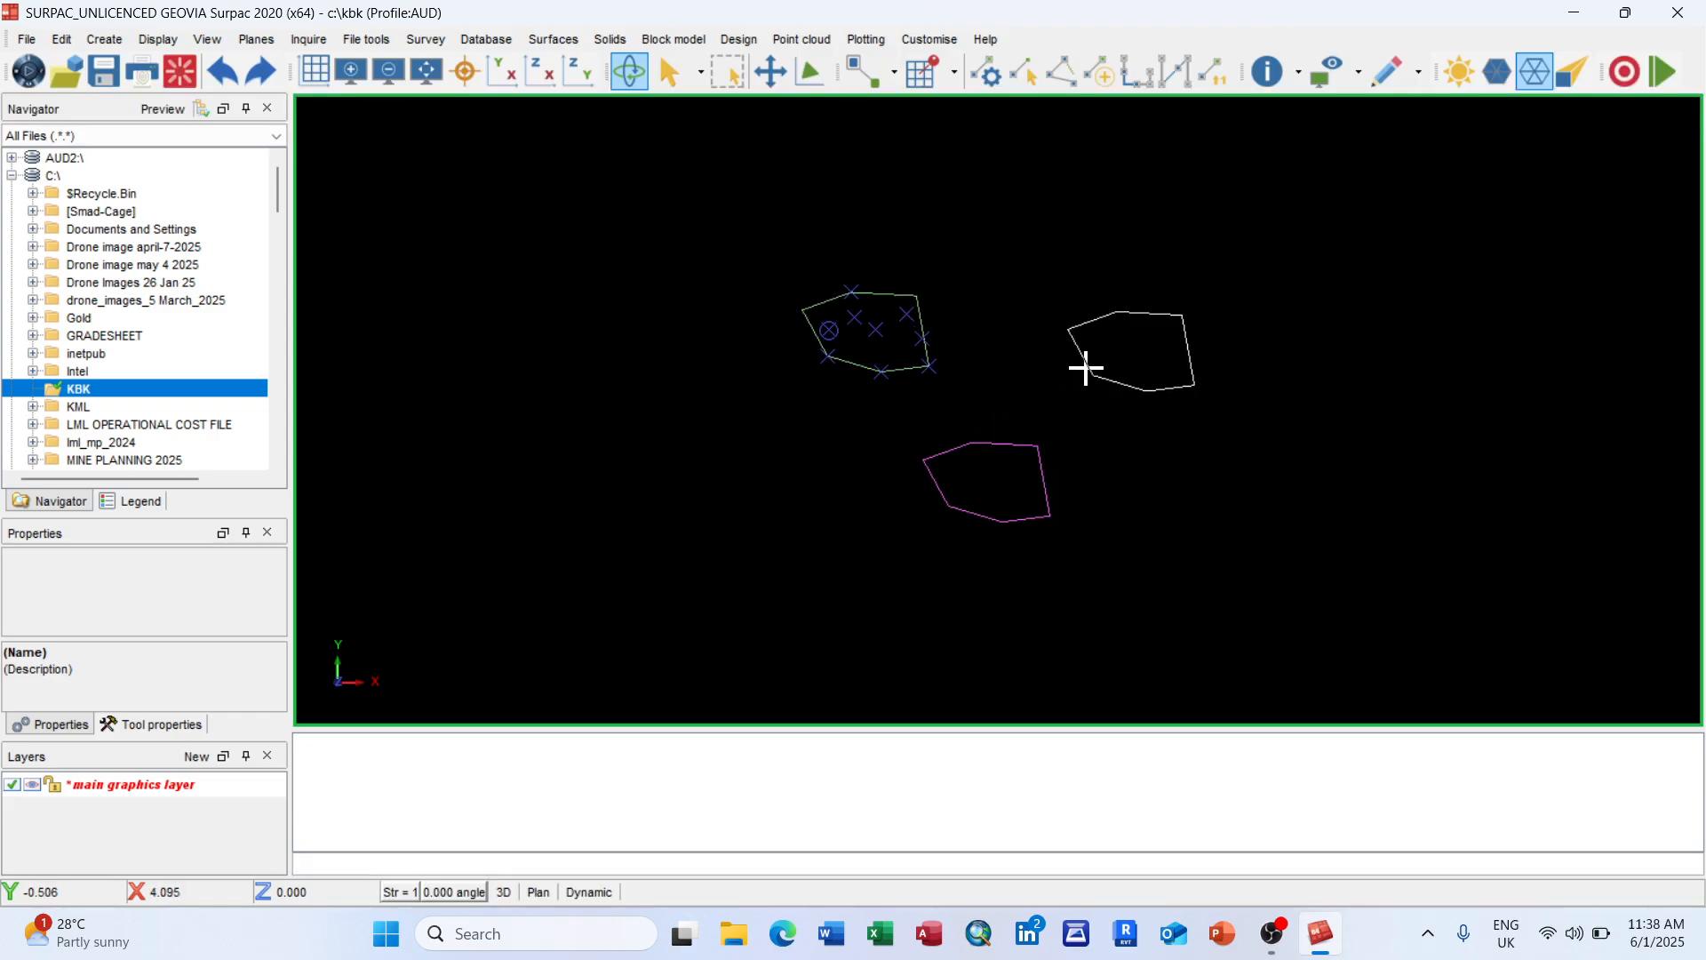
scroll(1086, 368, up, 1)
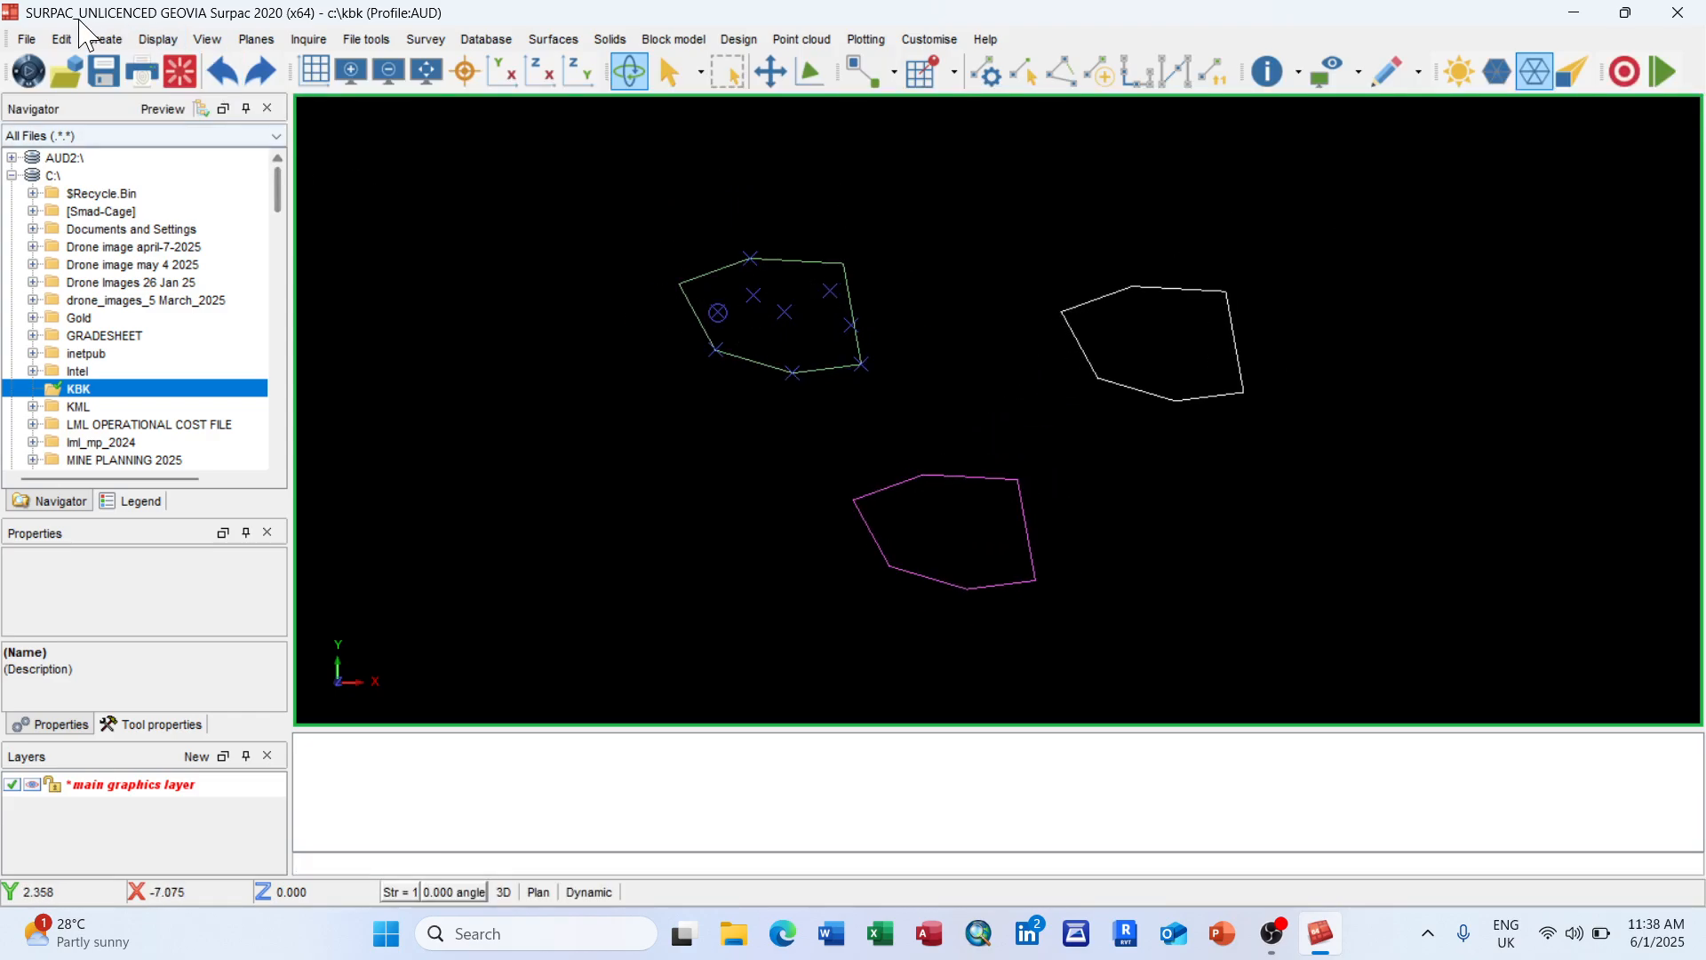
click(62, 40)
Step: Delete the magenta copy and the white string, keeping only green string 4
mouse_move(175, 99)
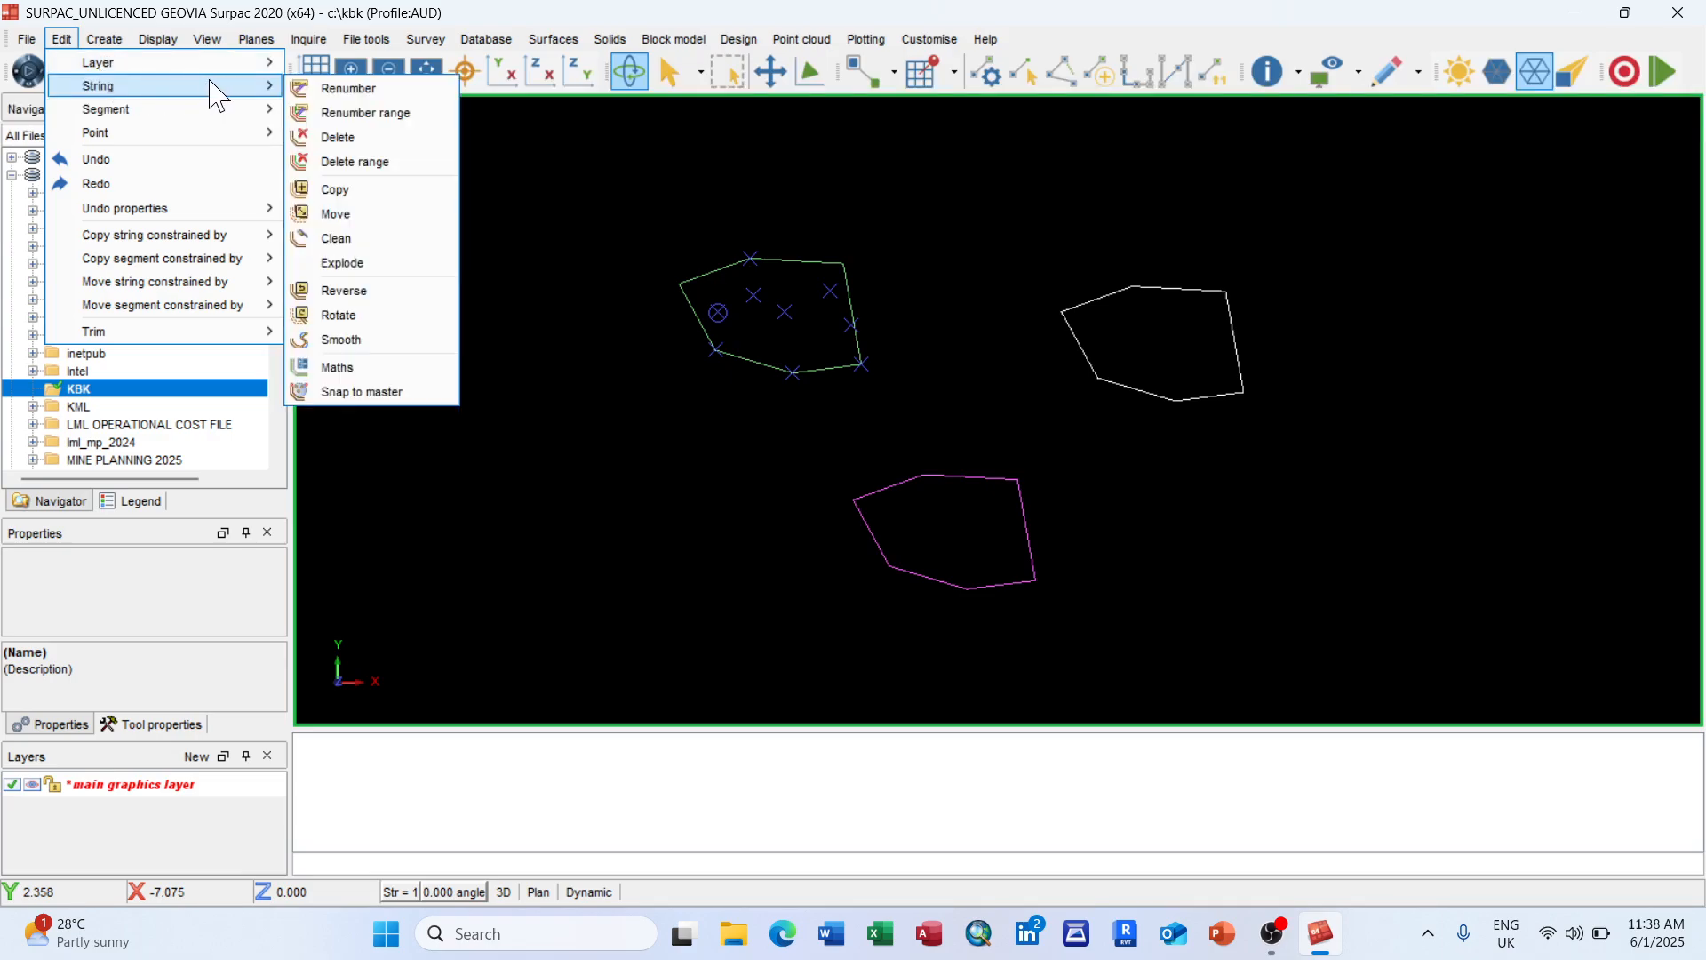
click(339, 137)
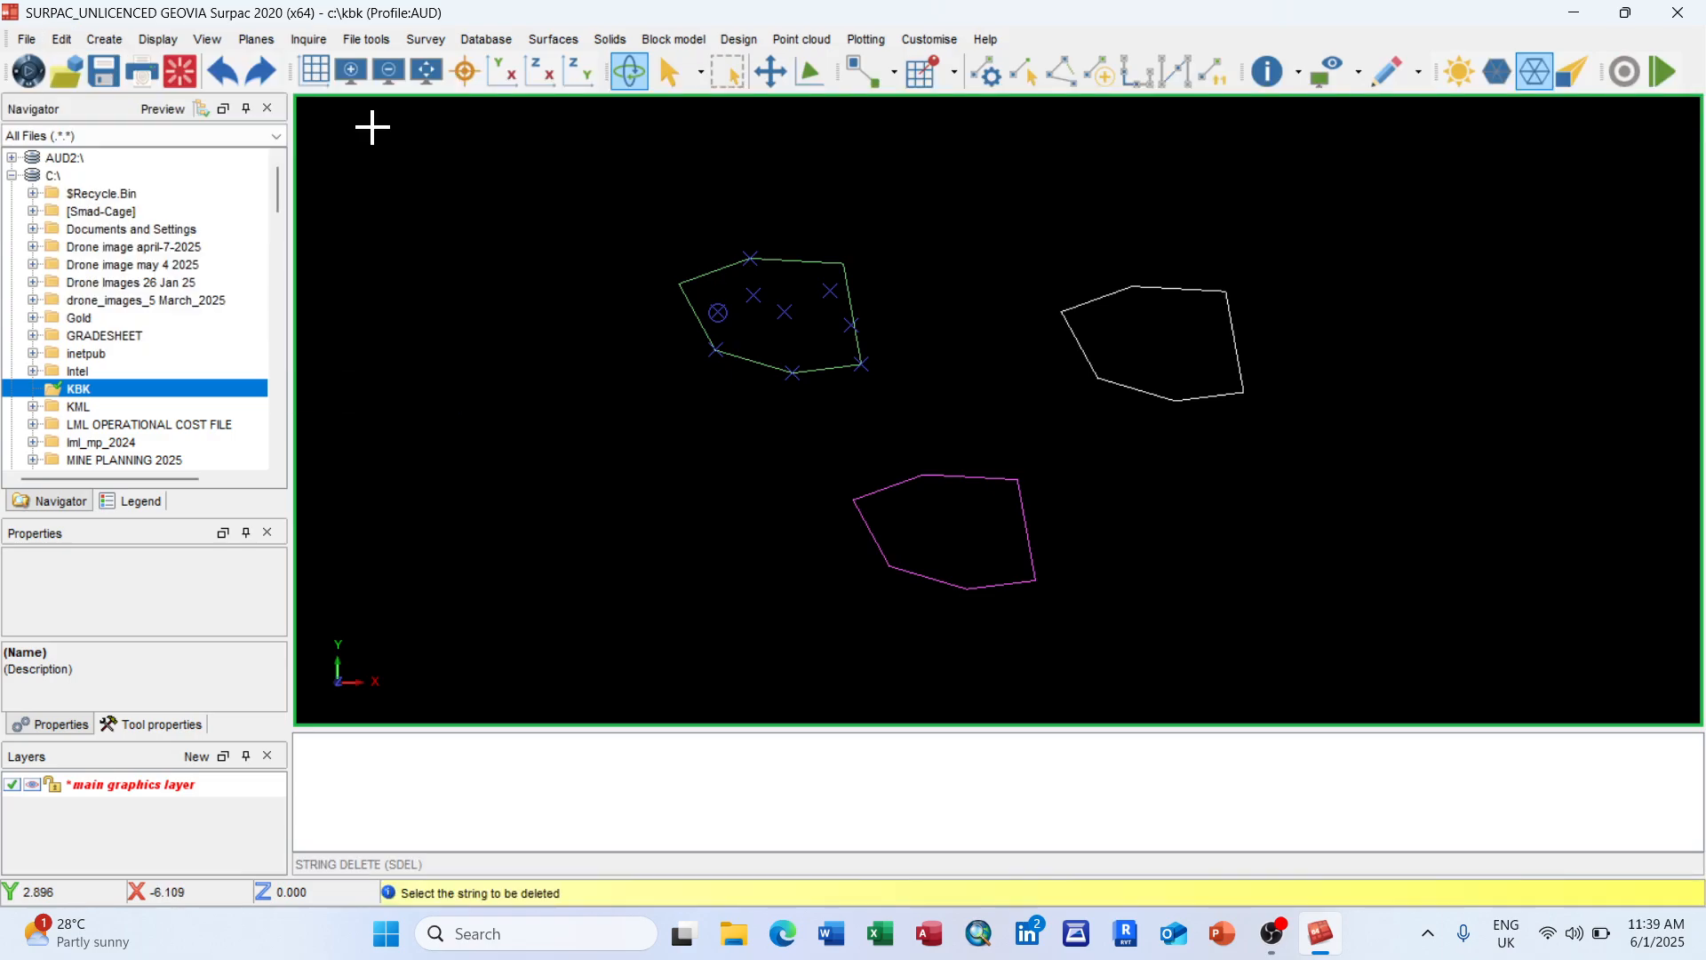
click(938, 475)
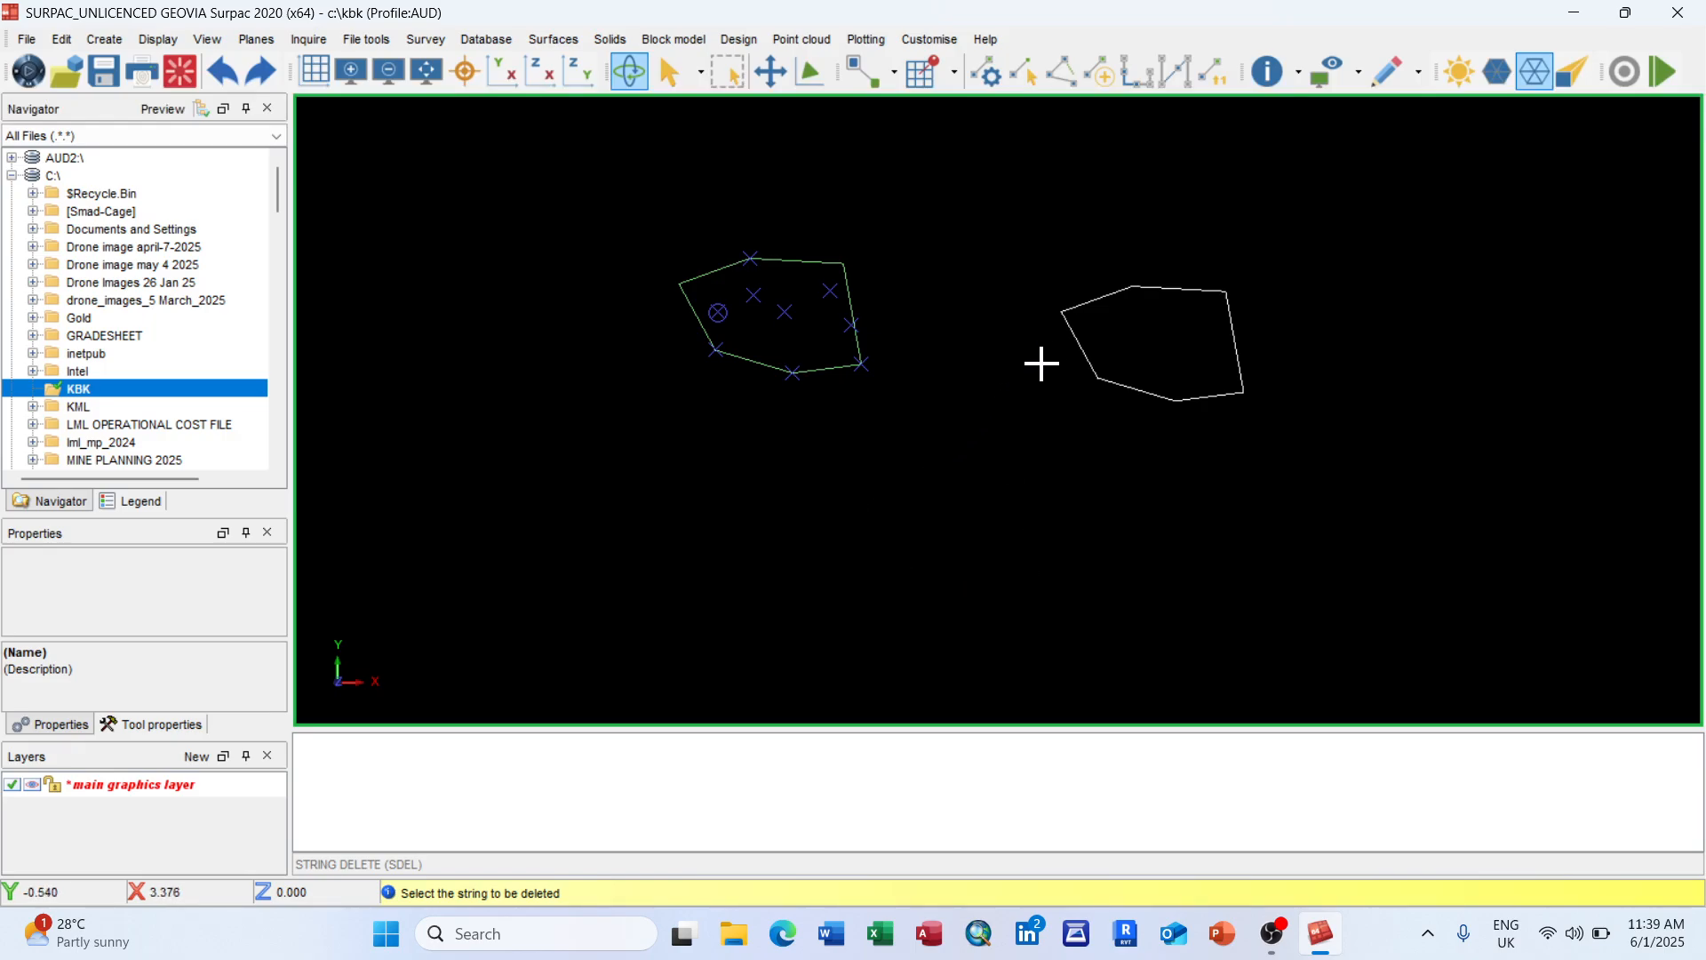
click(1071, 337)
key(Escape)
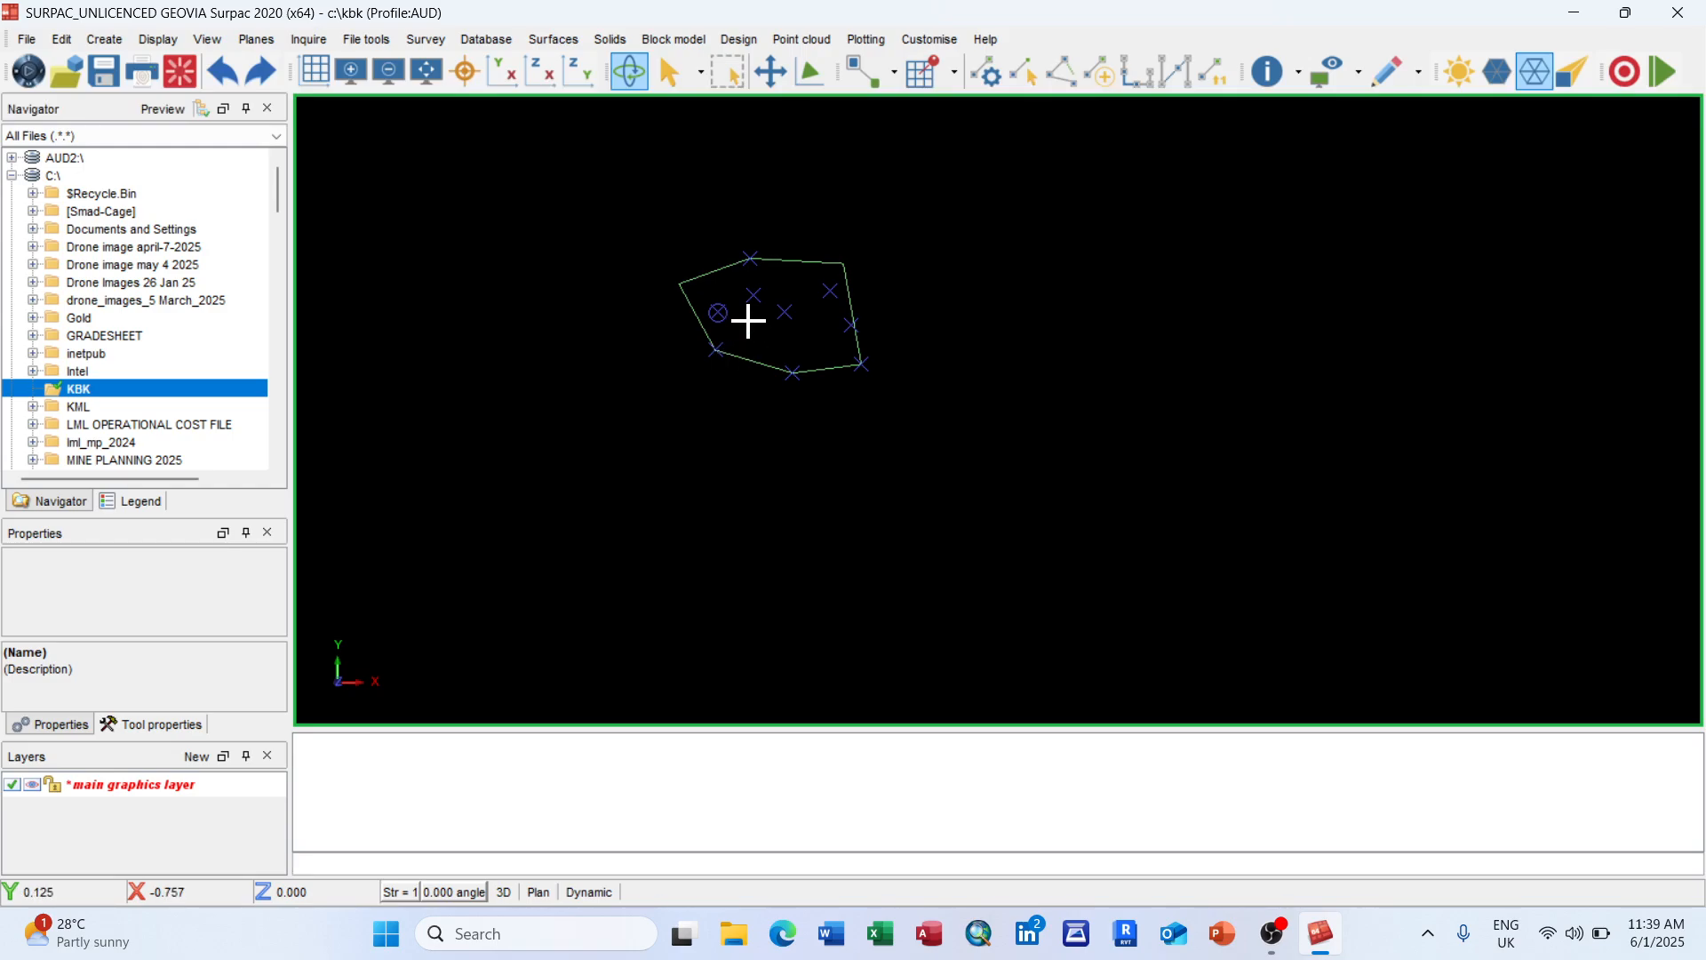
scroll(746, 320, up, 3)
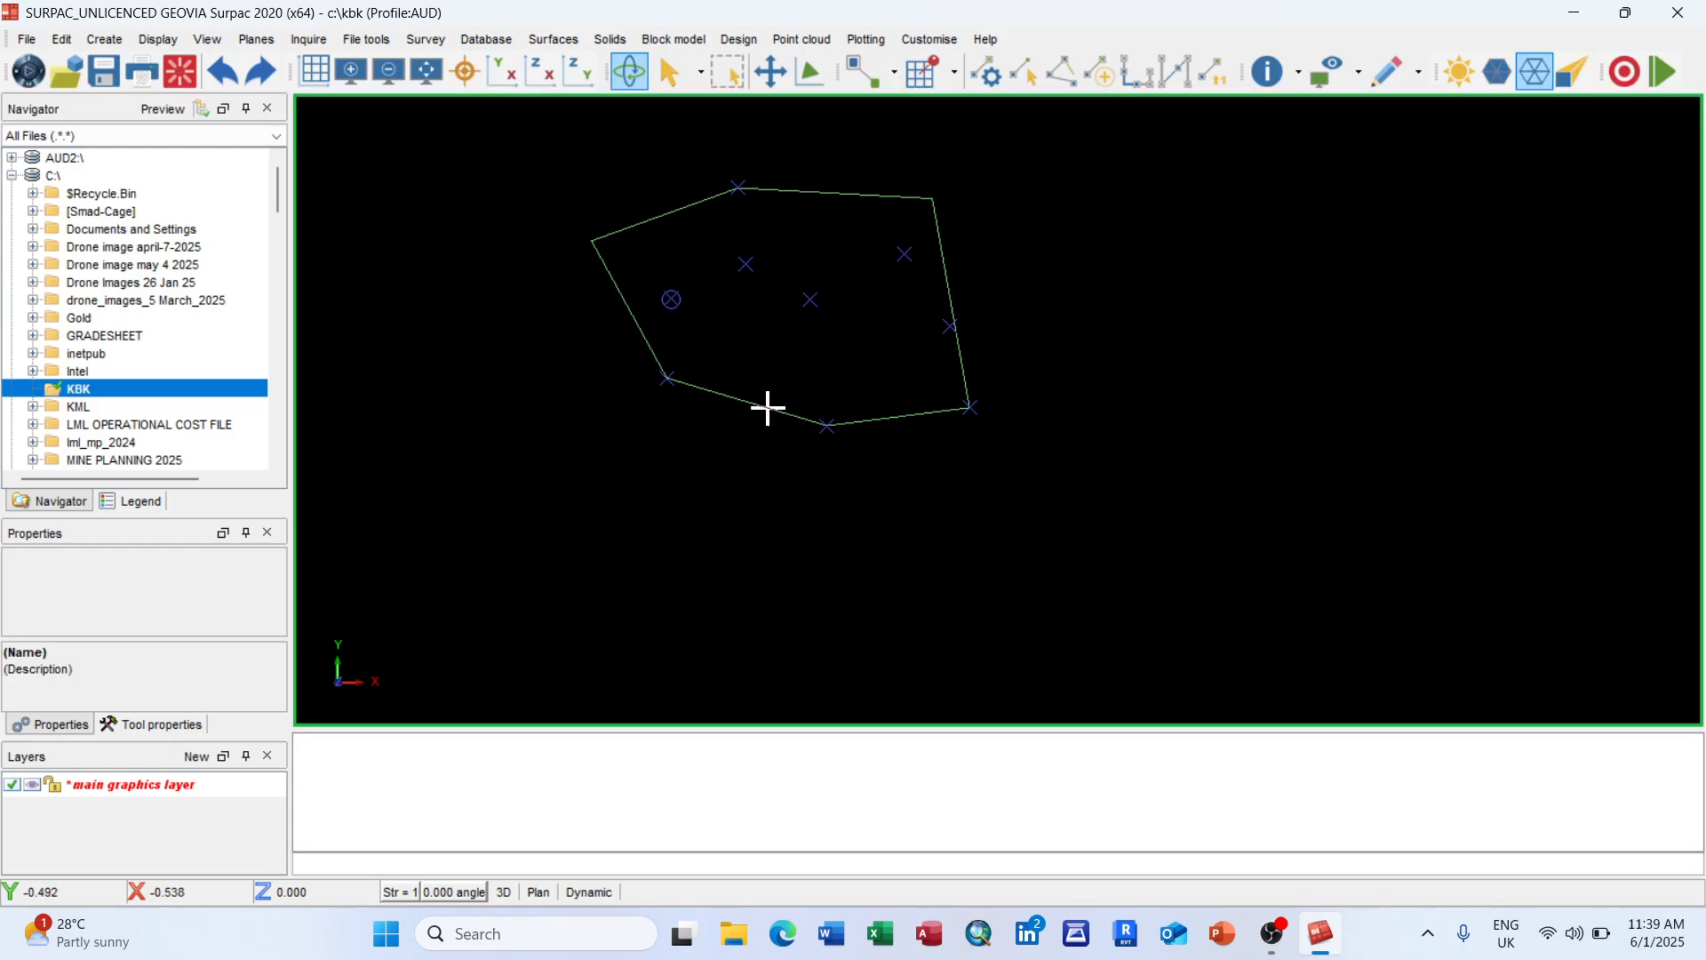
Step: Use Display > Hide temporary markers to erase the X markers around the string 4 polygon
click(160, 40)
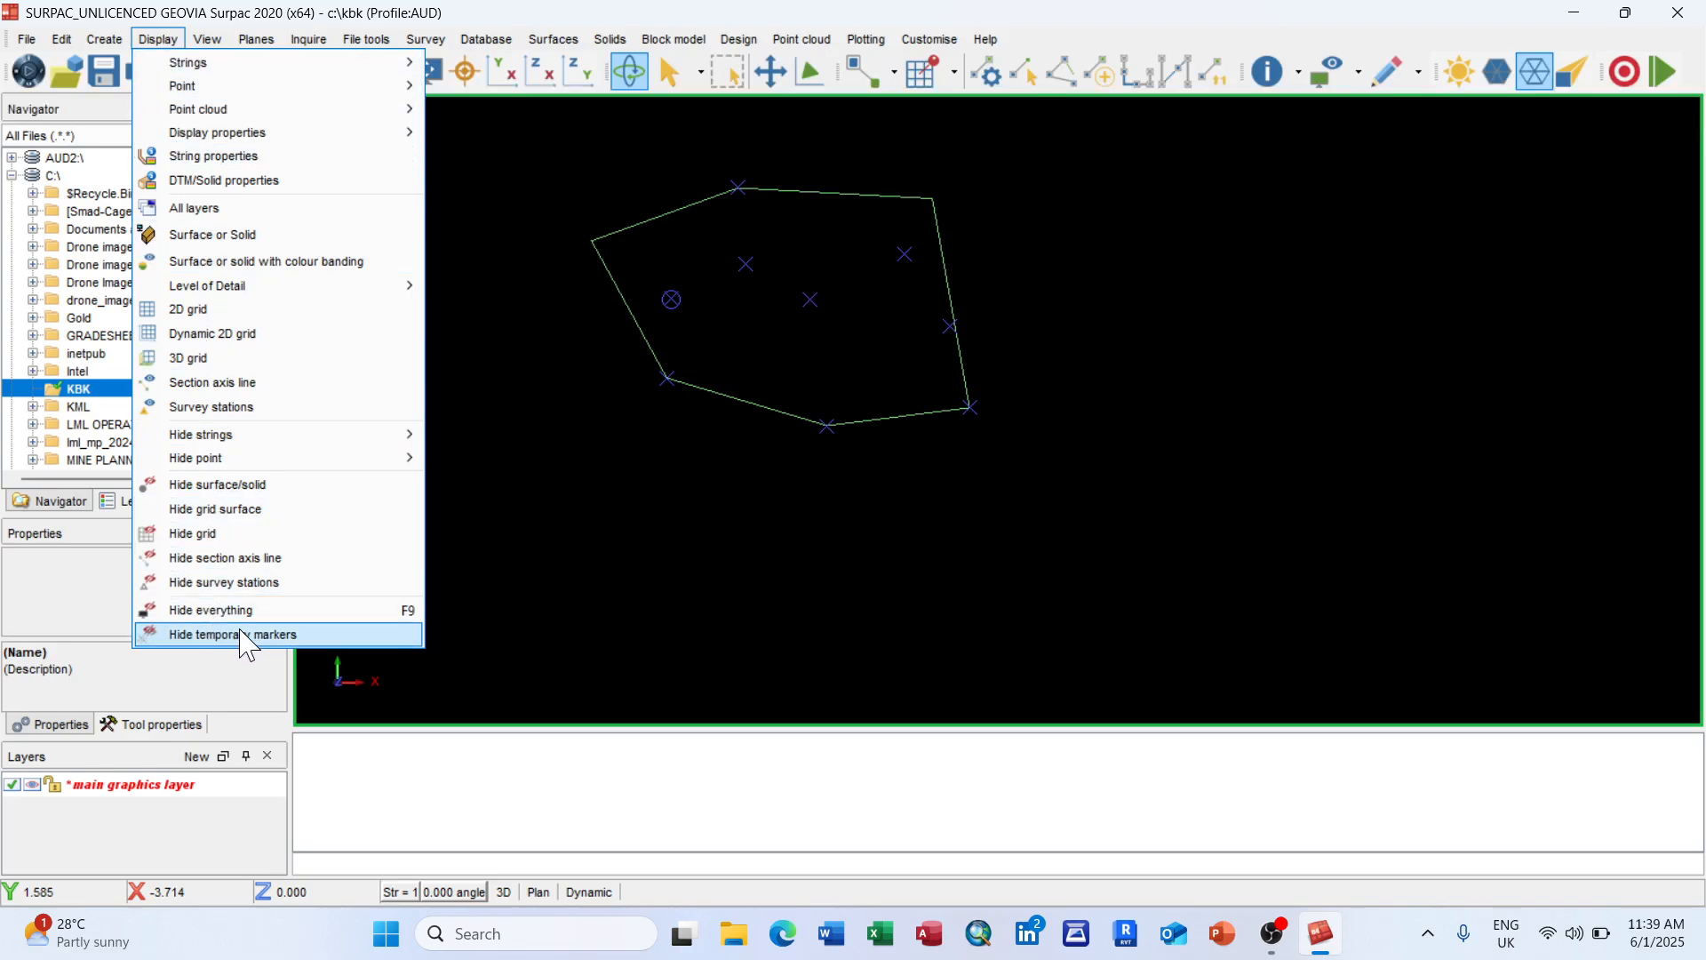
click(277, 634)
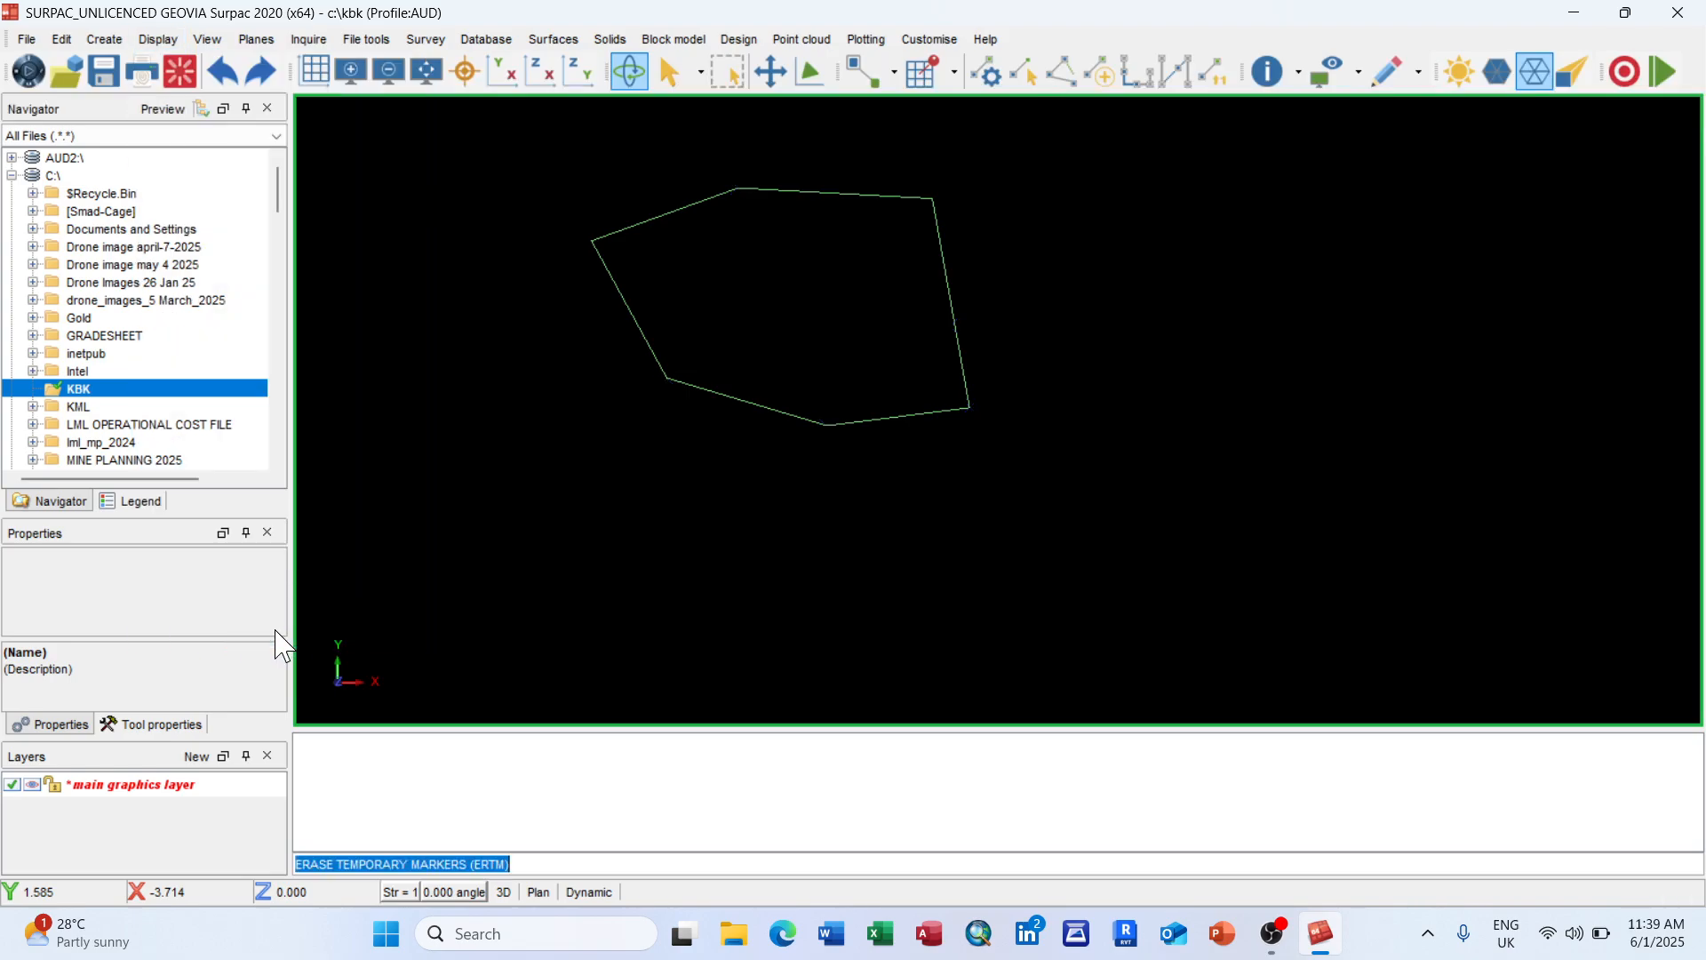
scroll(880, 328, down, 2)
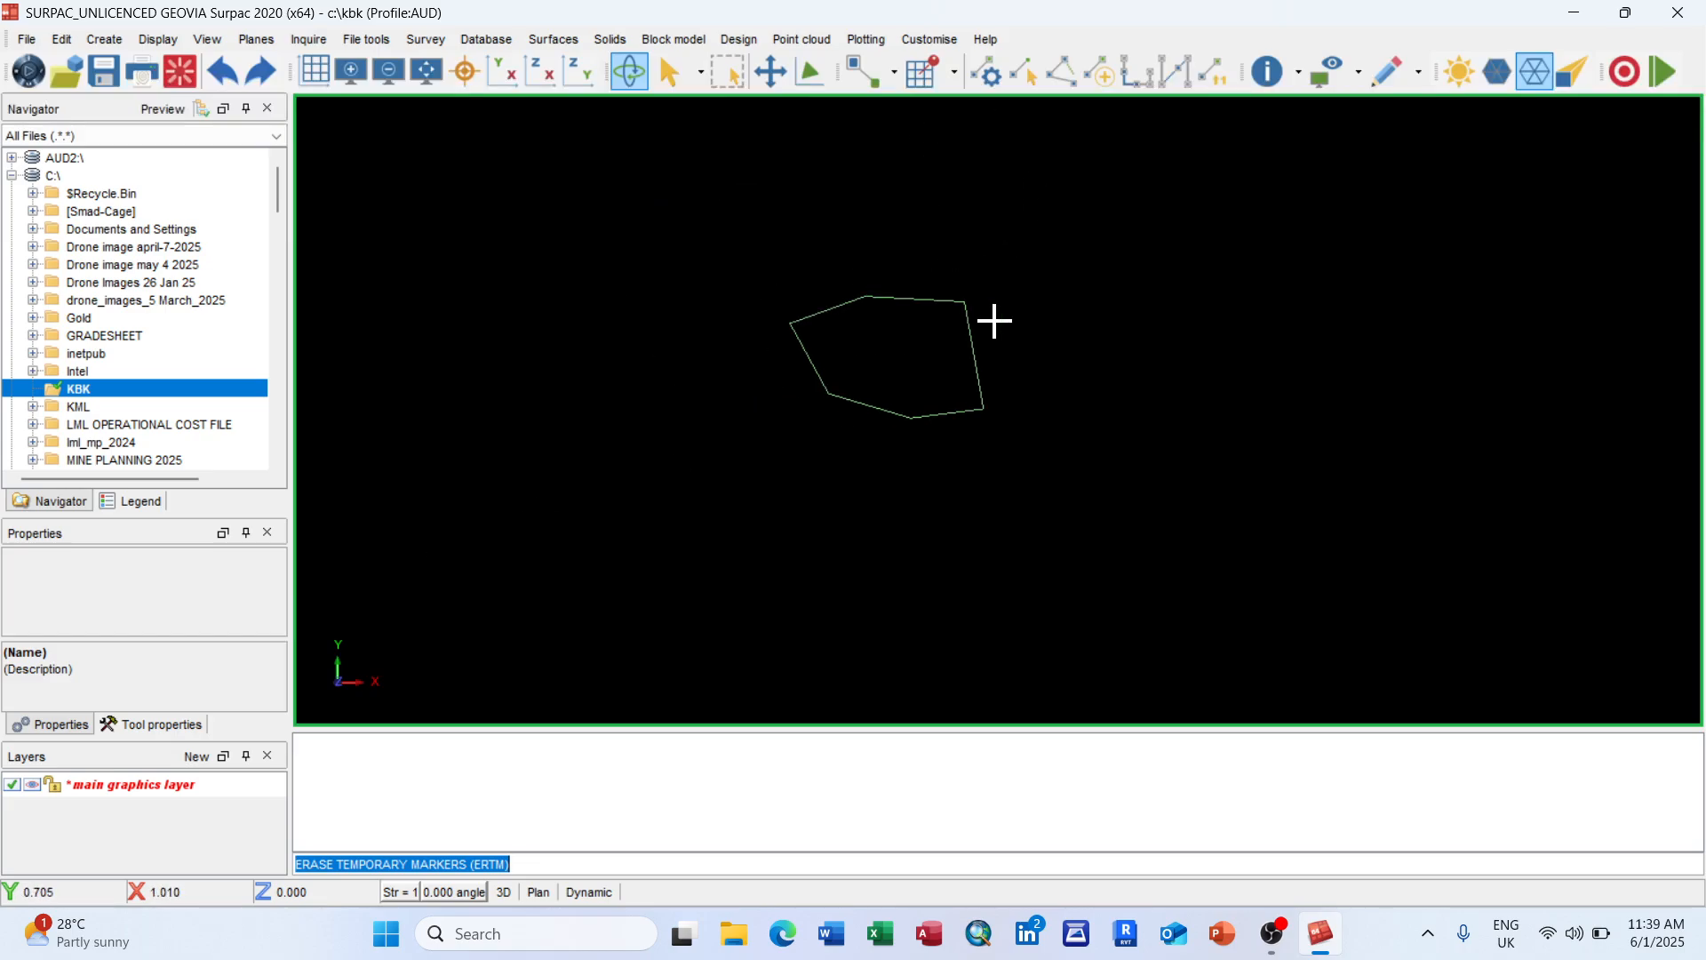
scroll(991, 318, up, 2)
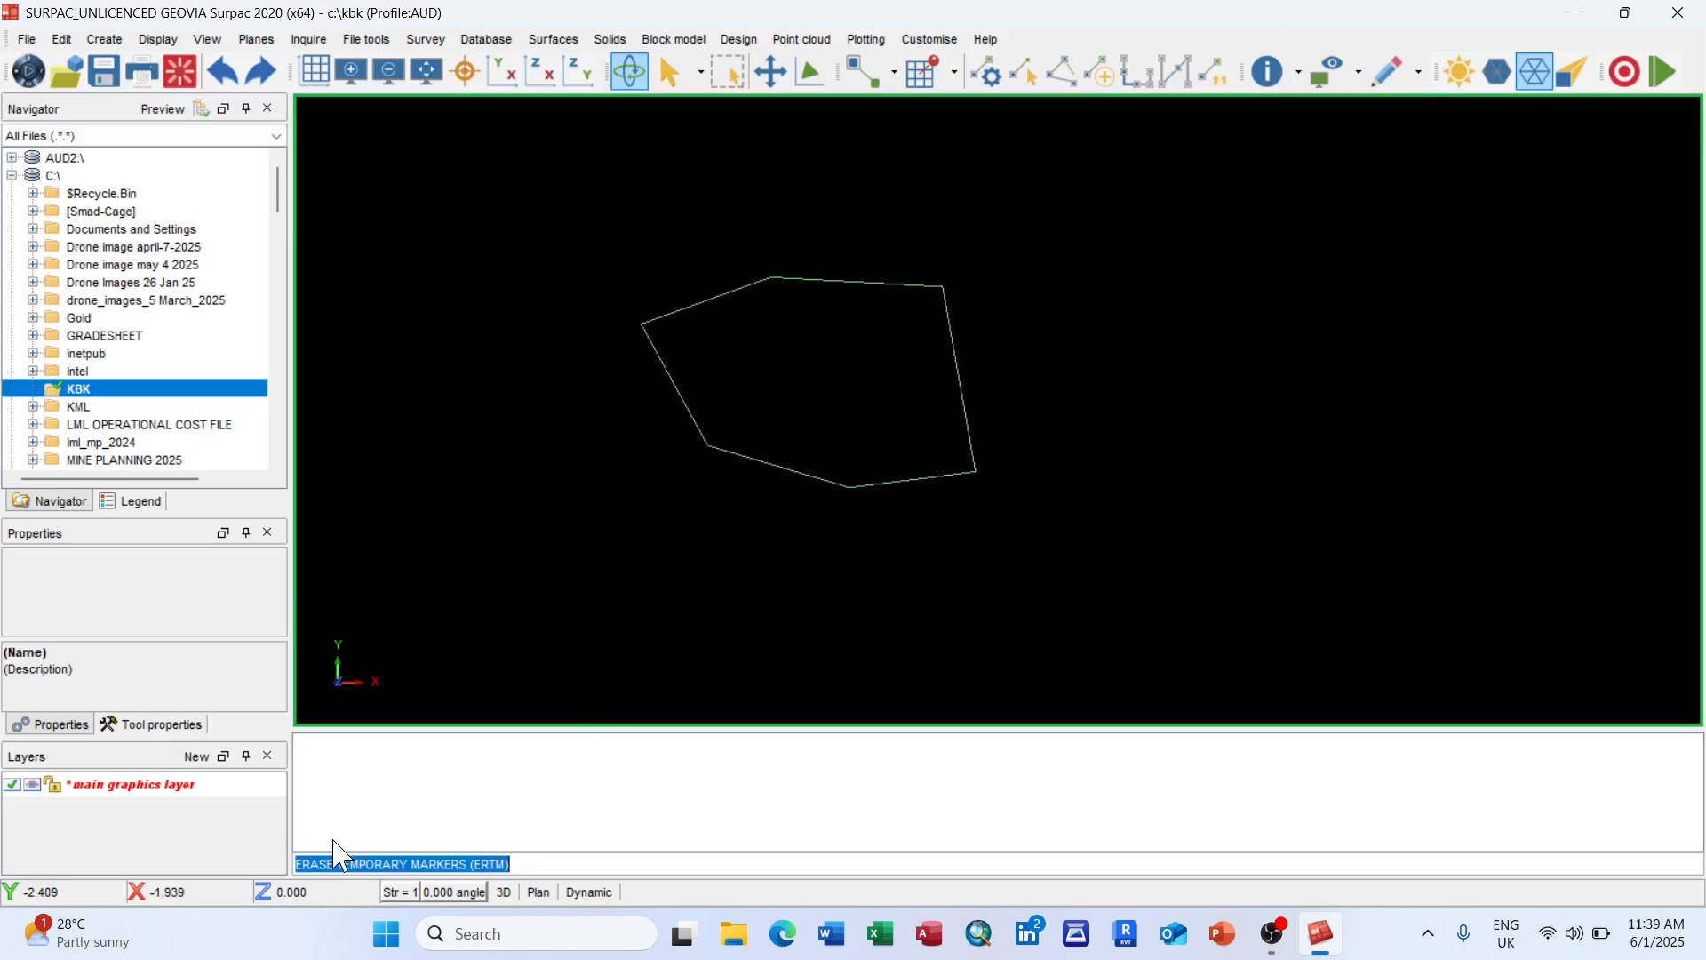
mouse_move(64, 929)
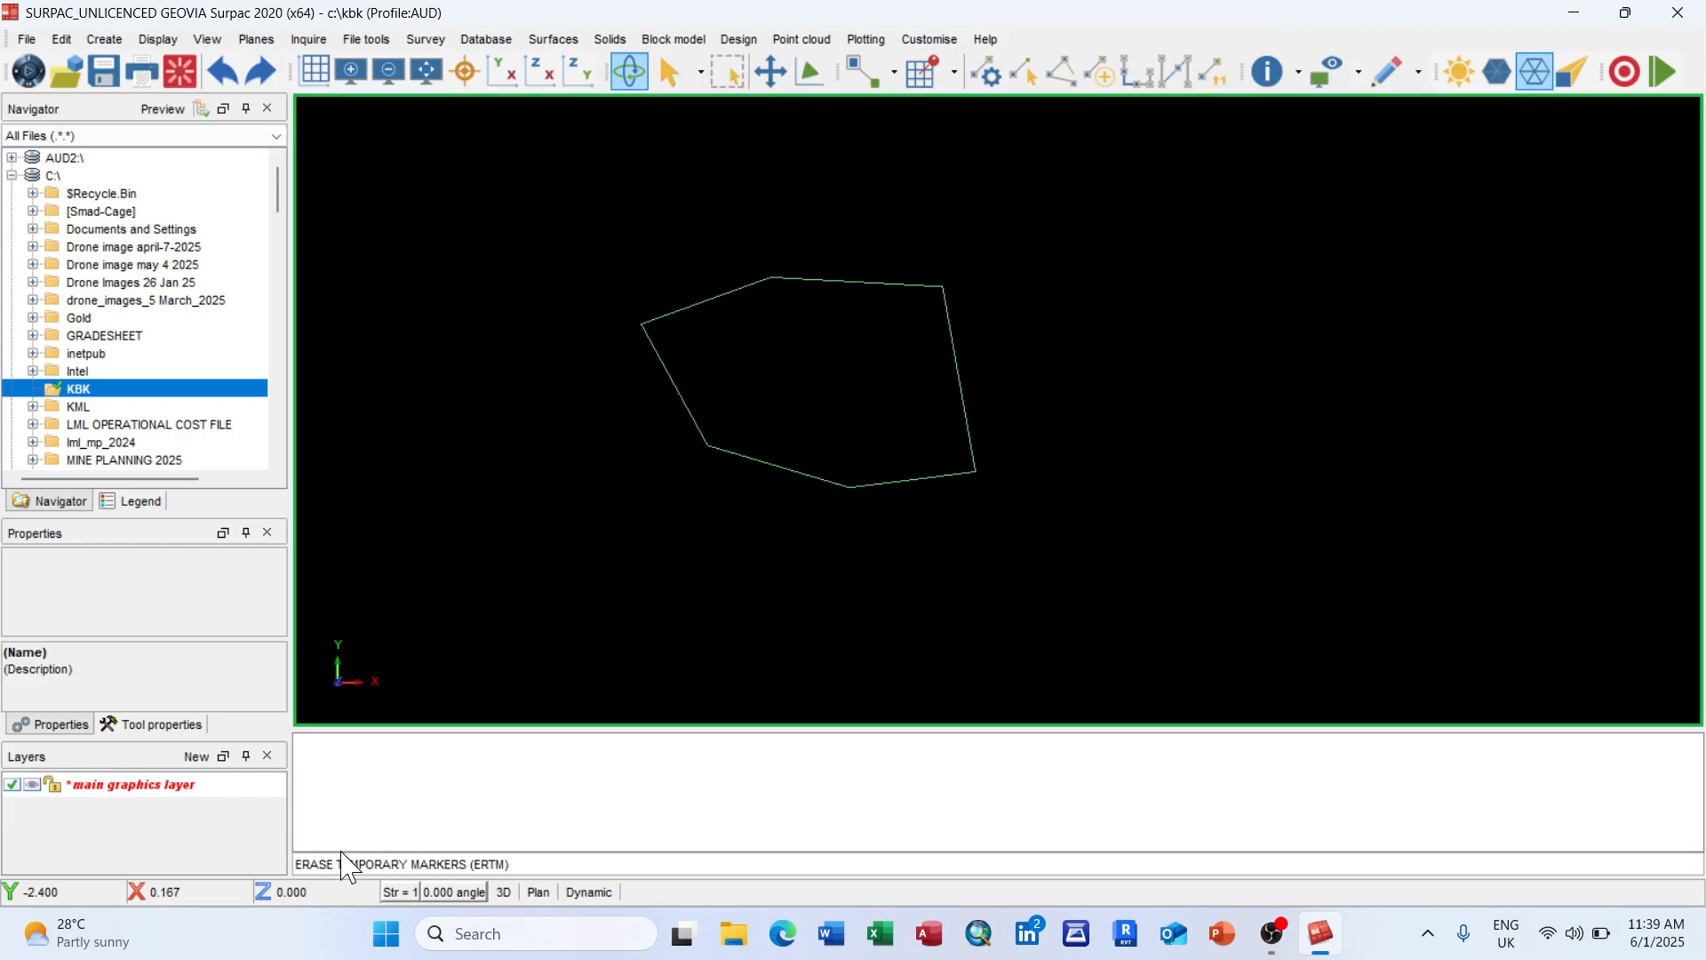
scroll(889, 291, up, 1)
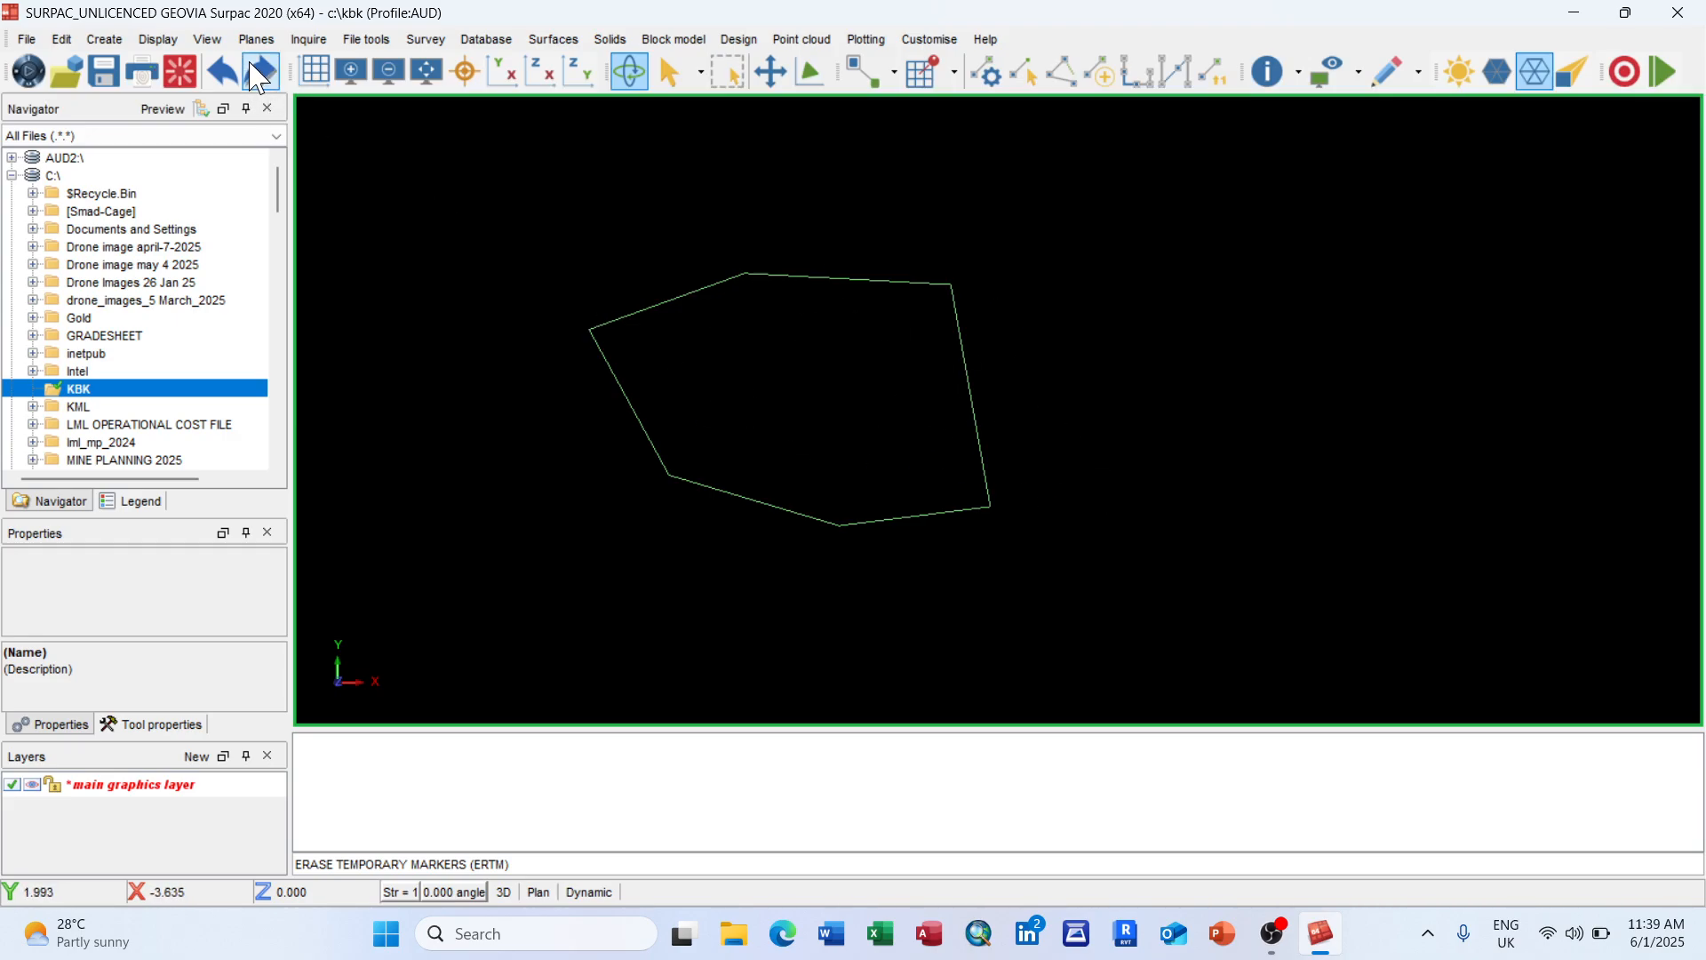
Step: Label the polygon's vertices with point numbers 1 to 7 using default Drawing settings
click(162, 45)
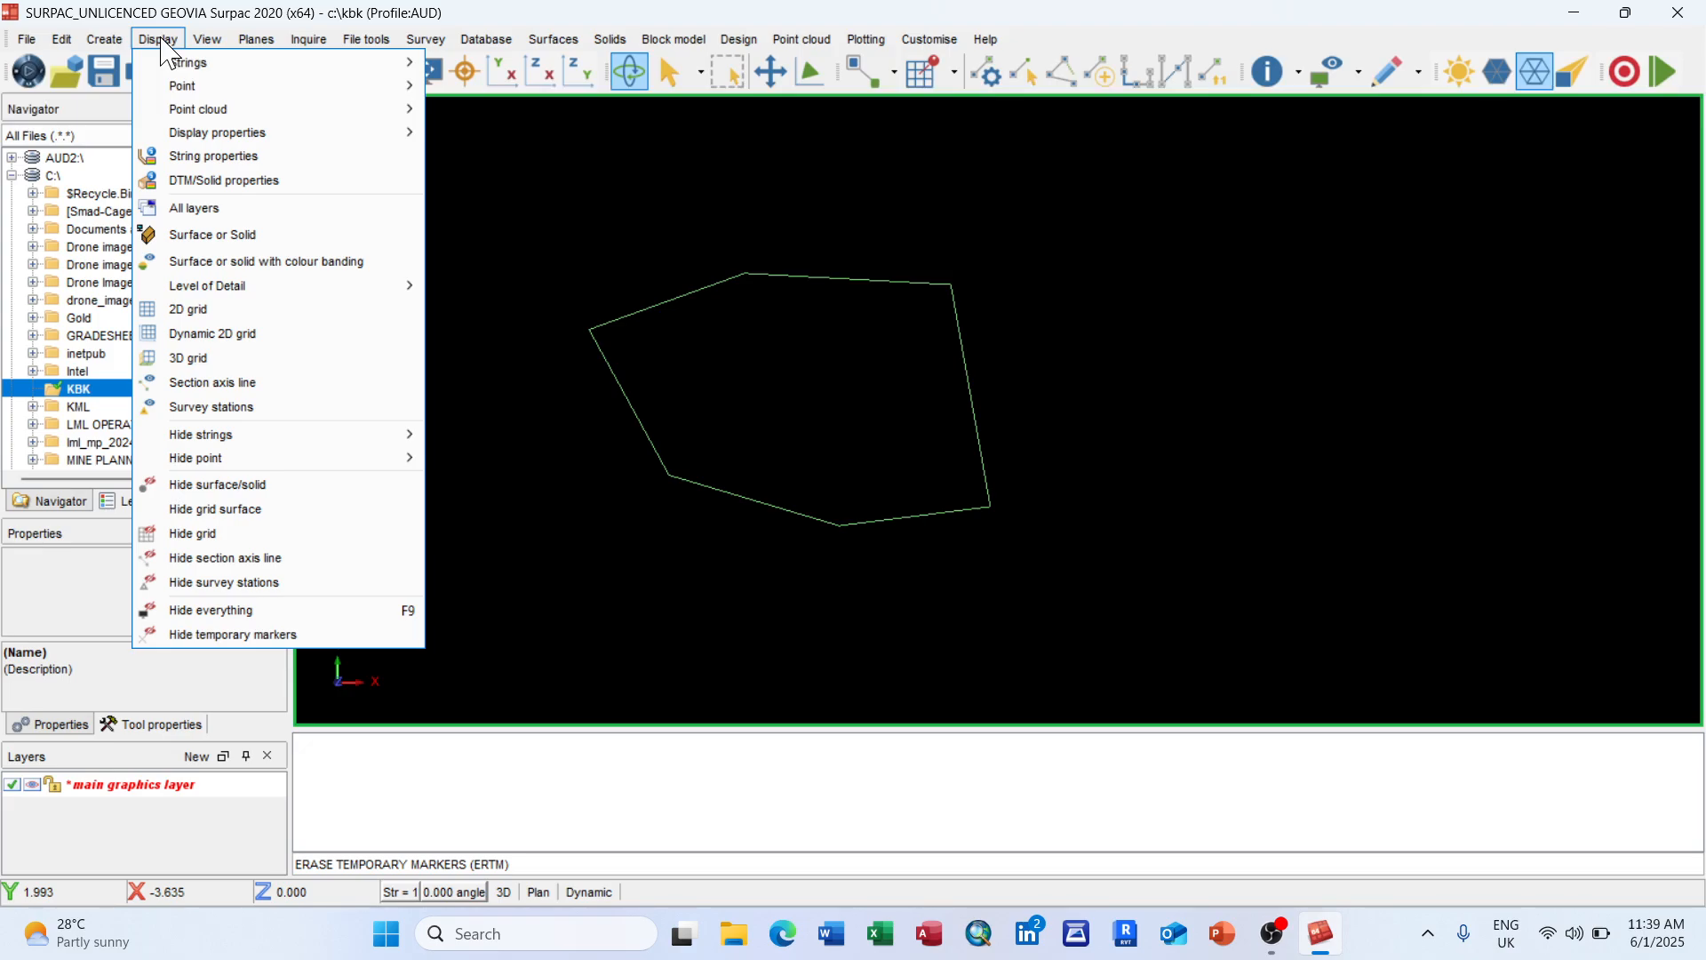
mouse_move(183, 68)
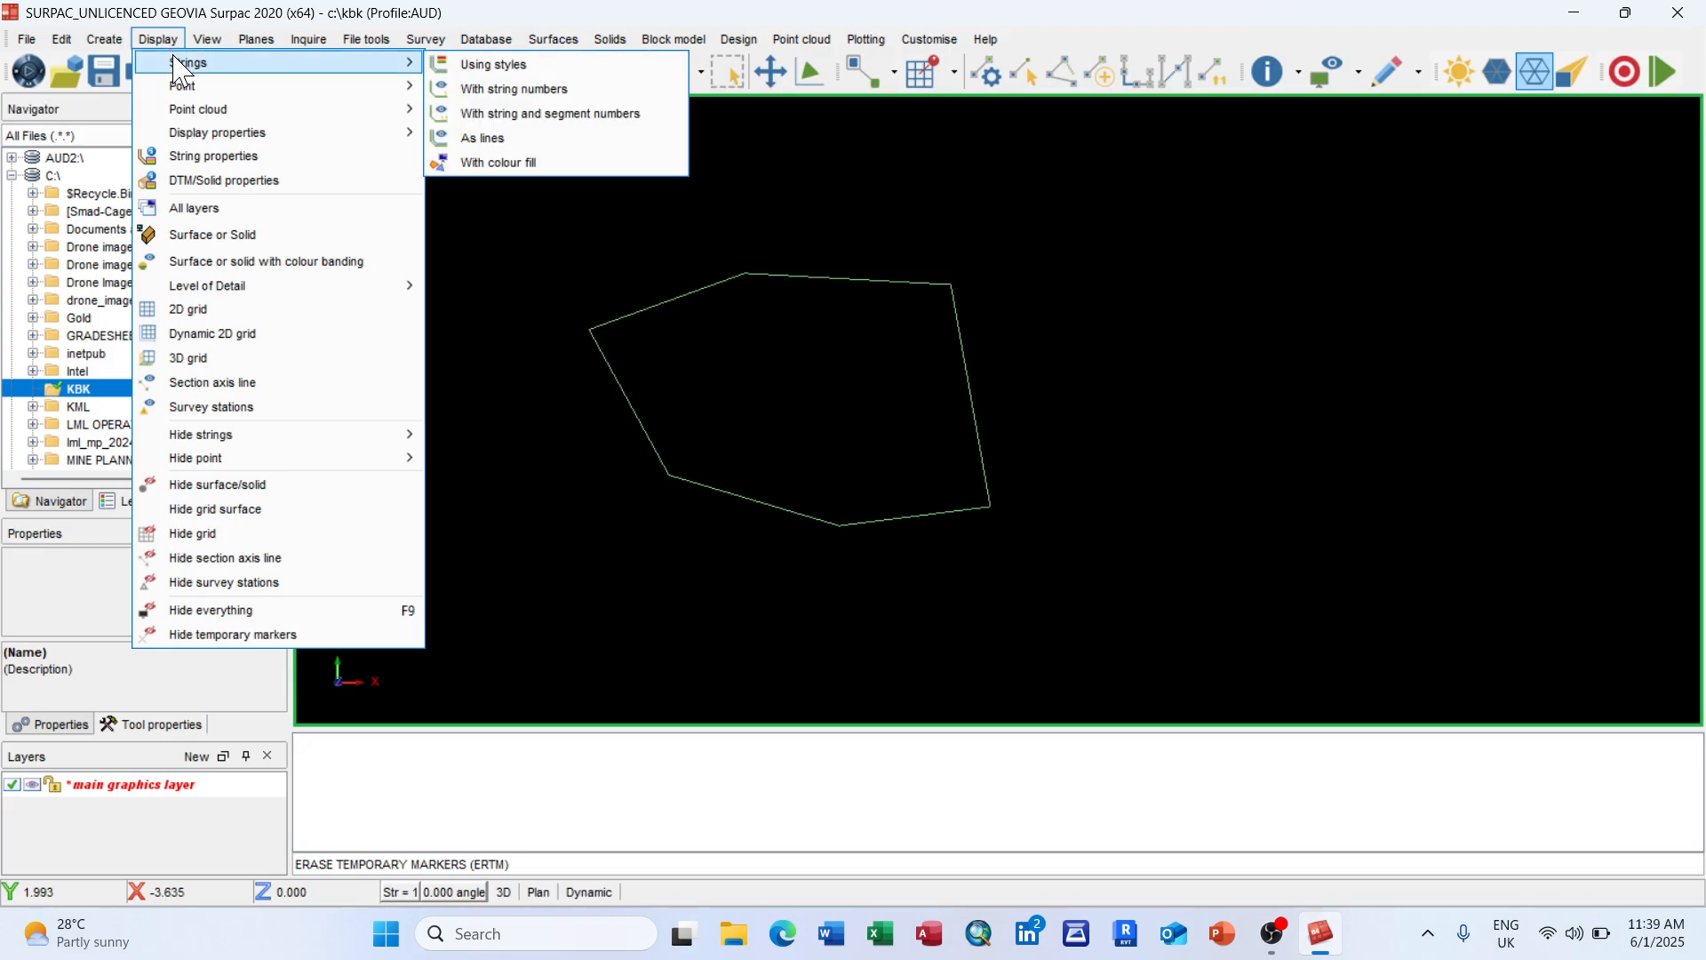
click(1360, 73)
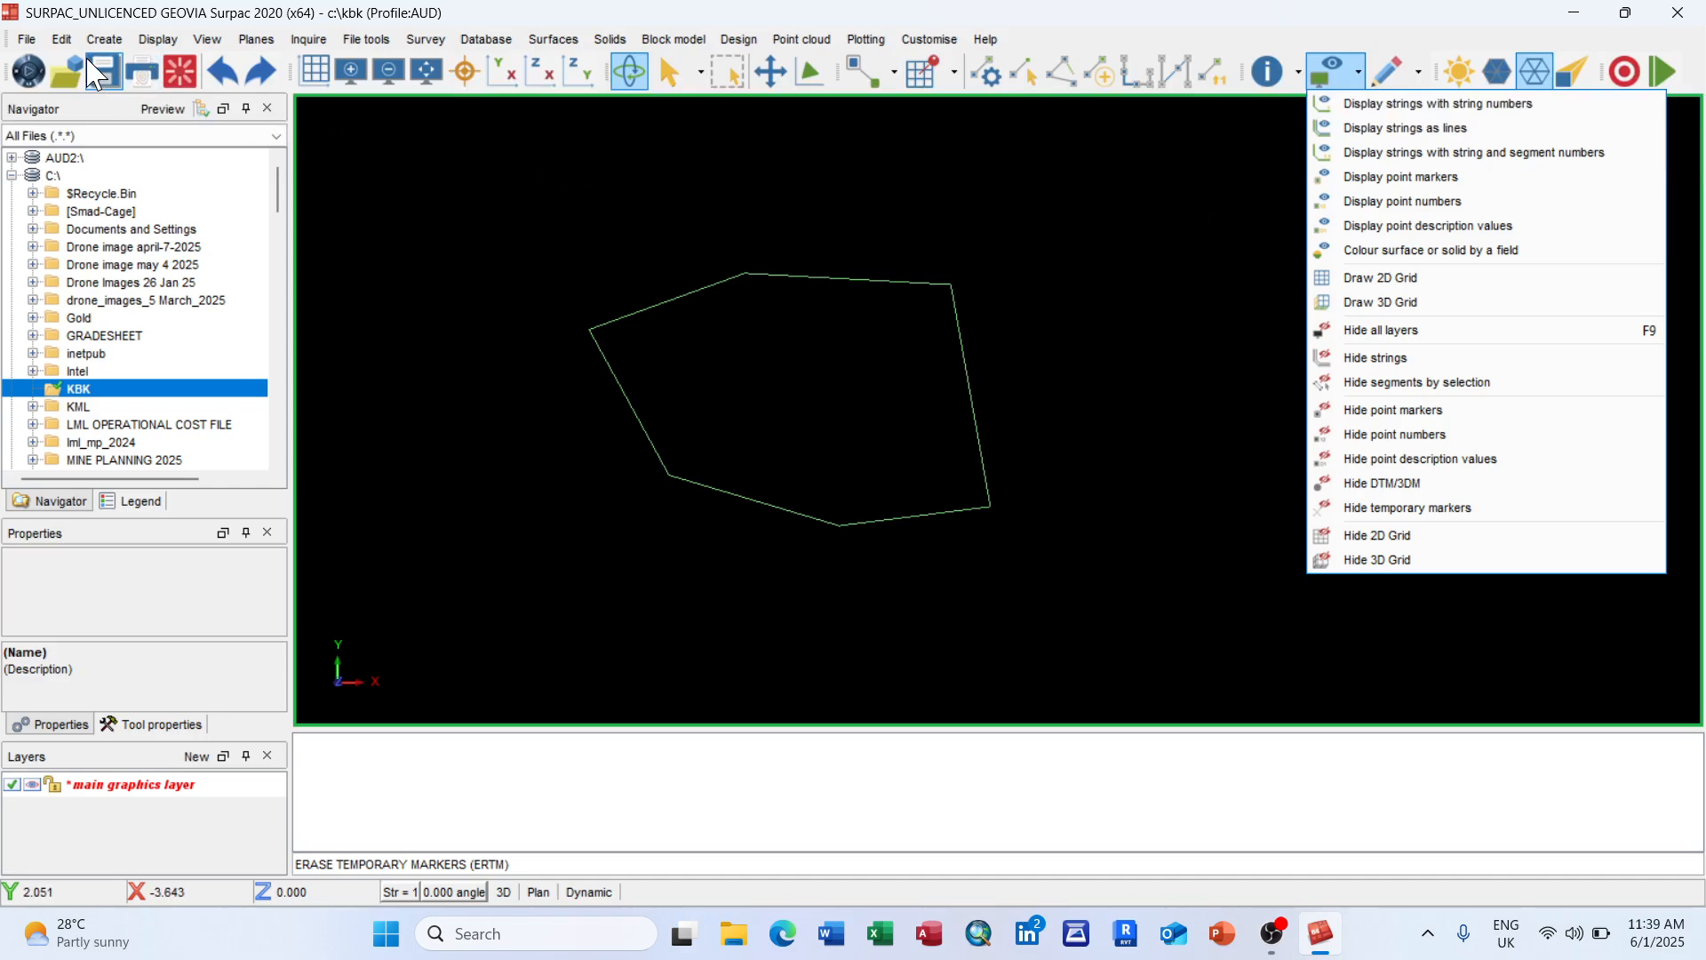
click(158, 41)
mouse_move(203, 89)
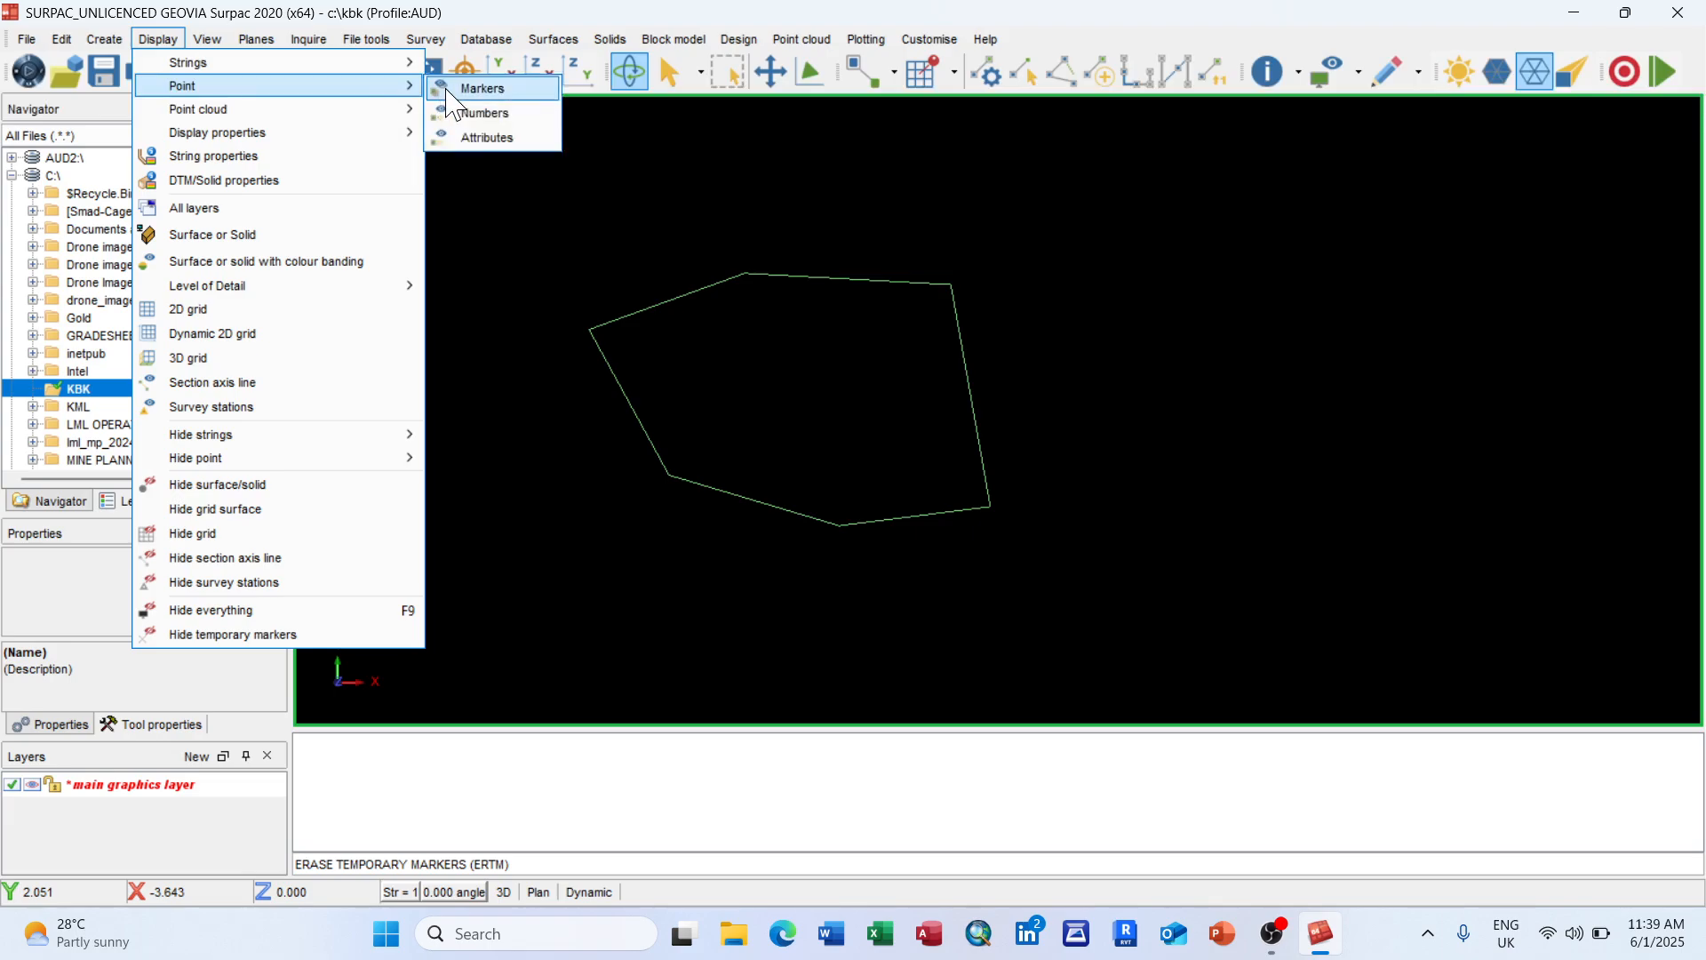
click(486, 114)
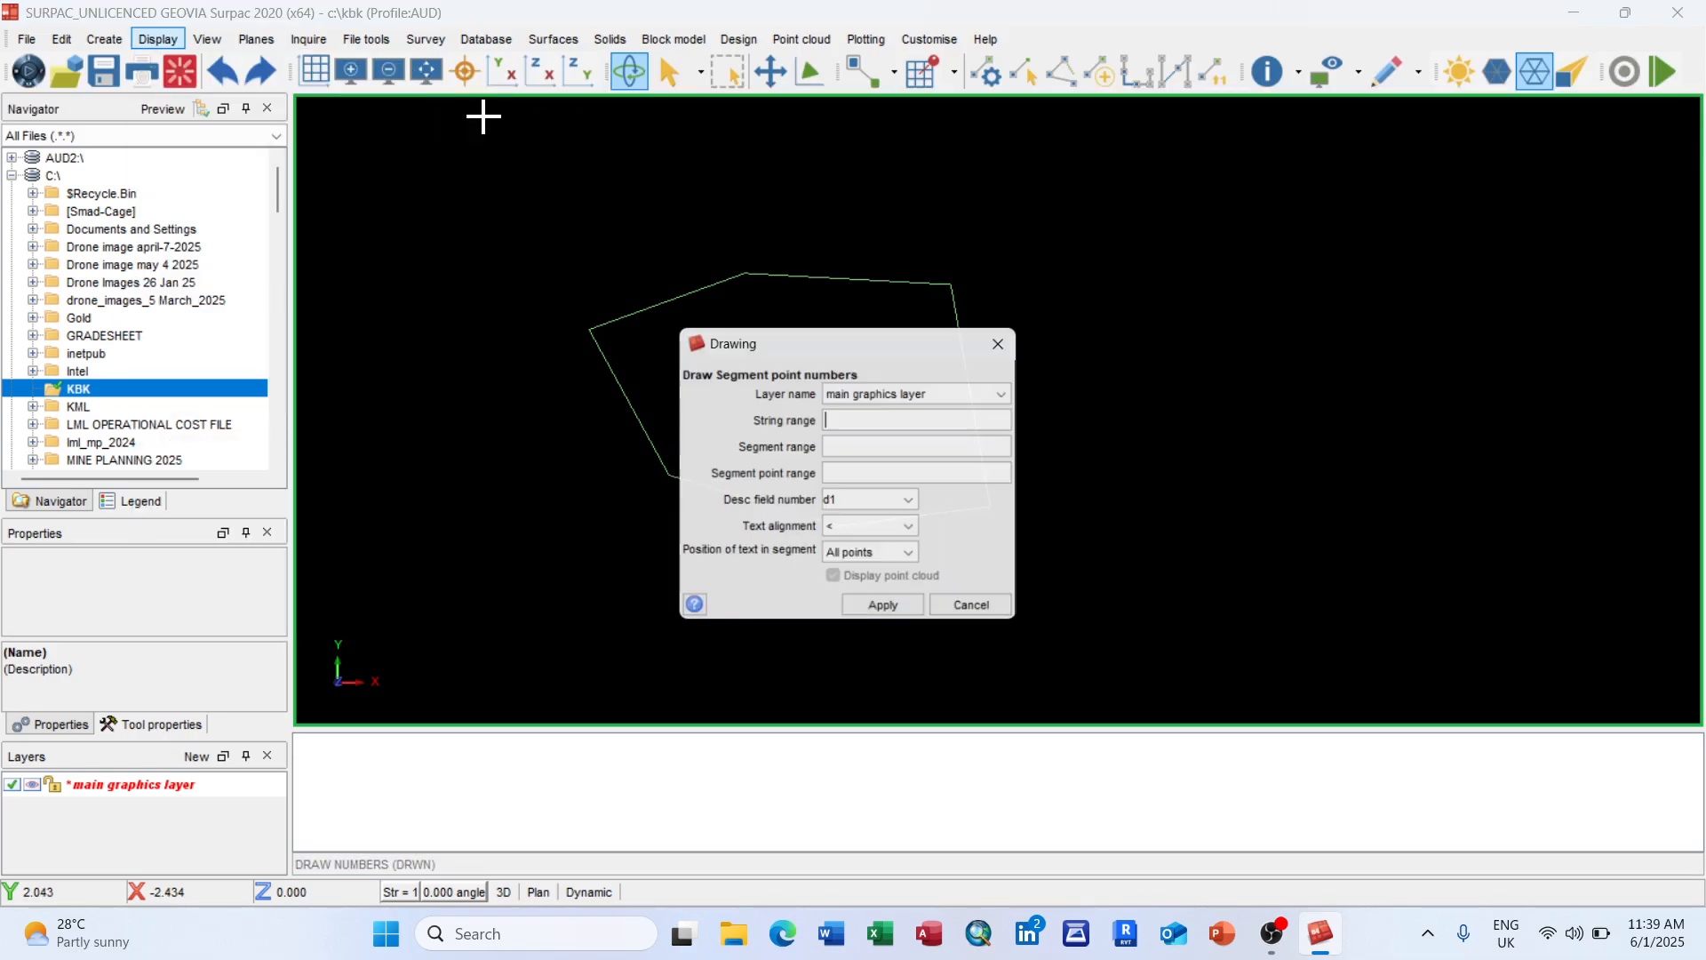
click(881, 618)
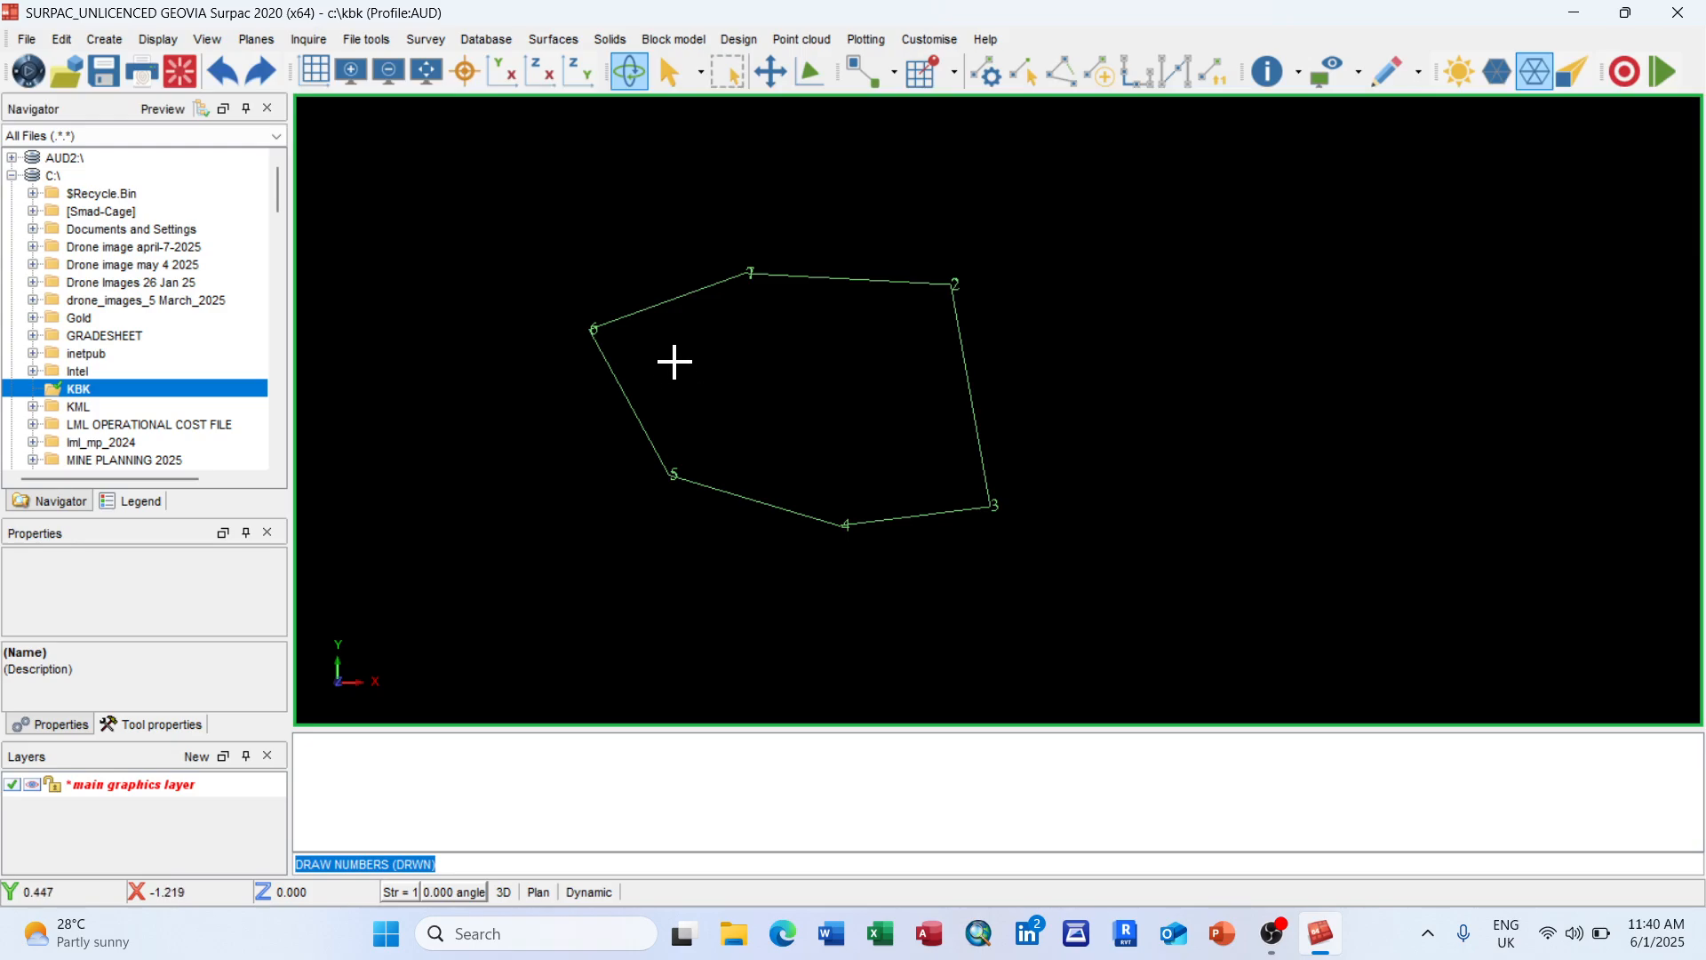
Step: Zoom to fit the polygon and bring up the Display > Point Markers, Numbers and Attributes choices
scroll(773, 276, up, 1)
scroll(773, 276, up, 1)
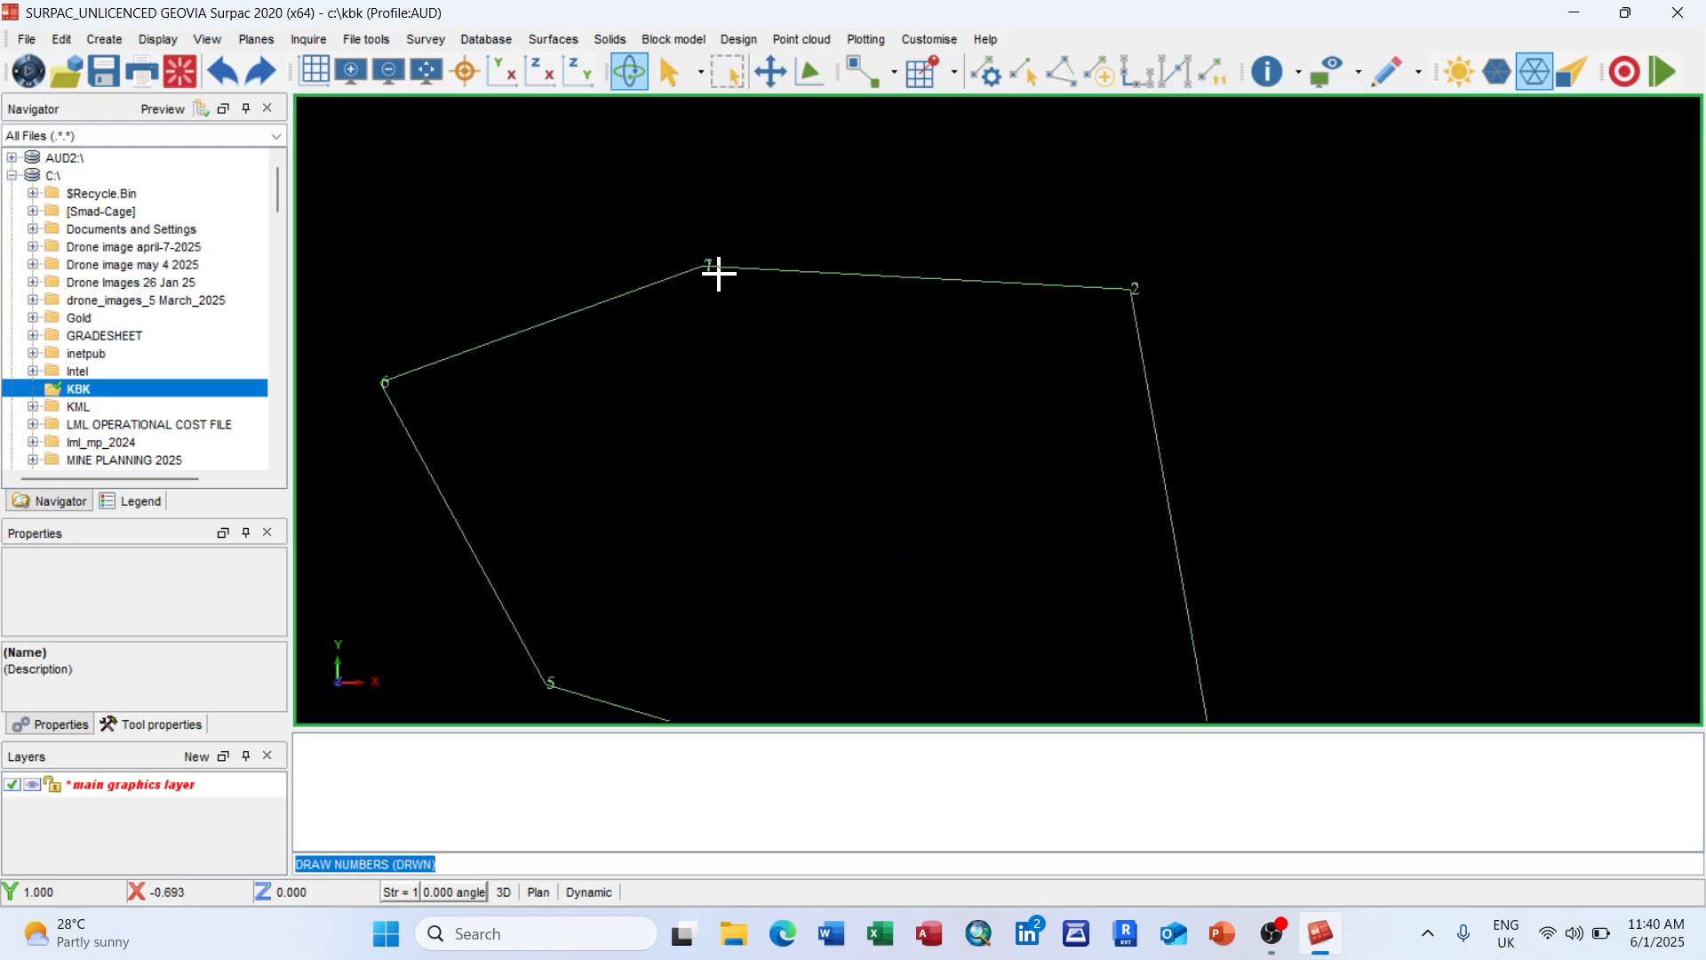
scroll(710, 268, down, 2)
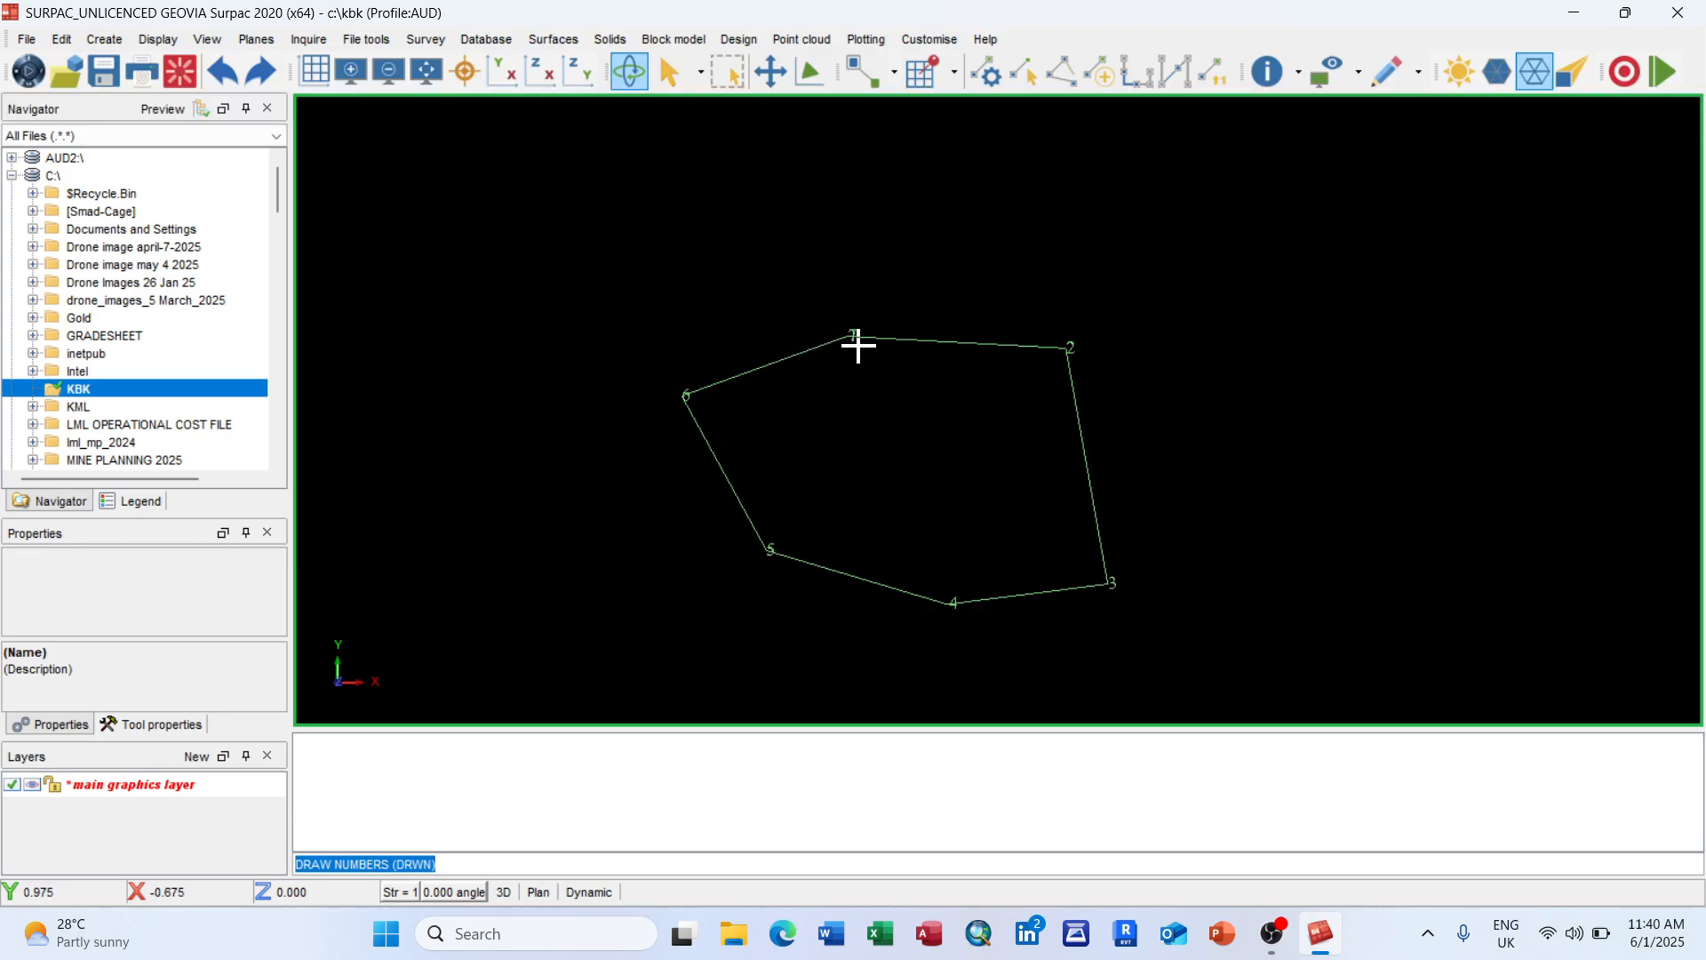
scroll(858, 346, down, 2)
scroll(936, 450, up, 1)
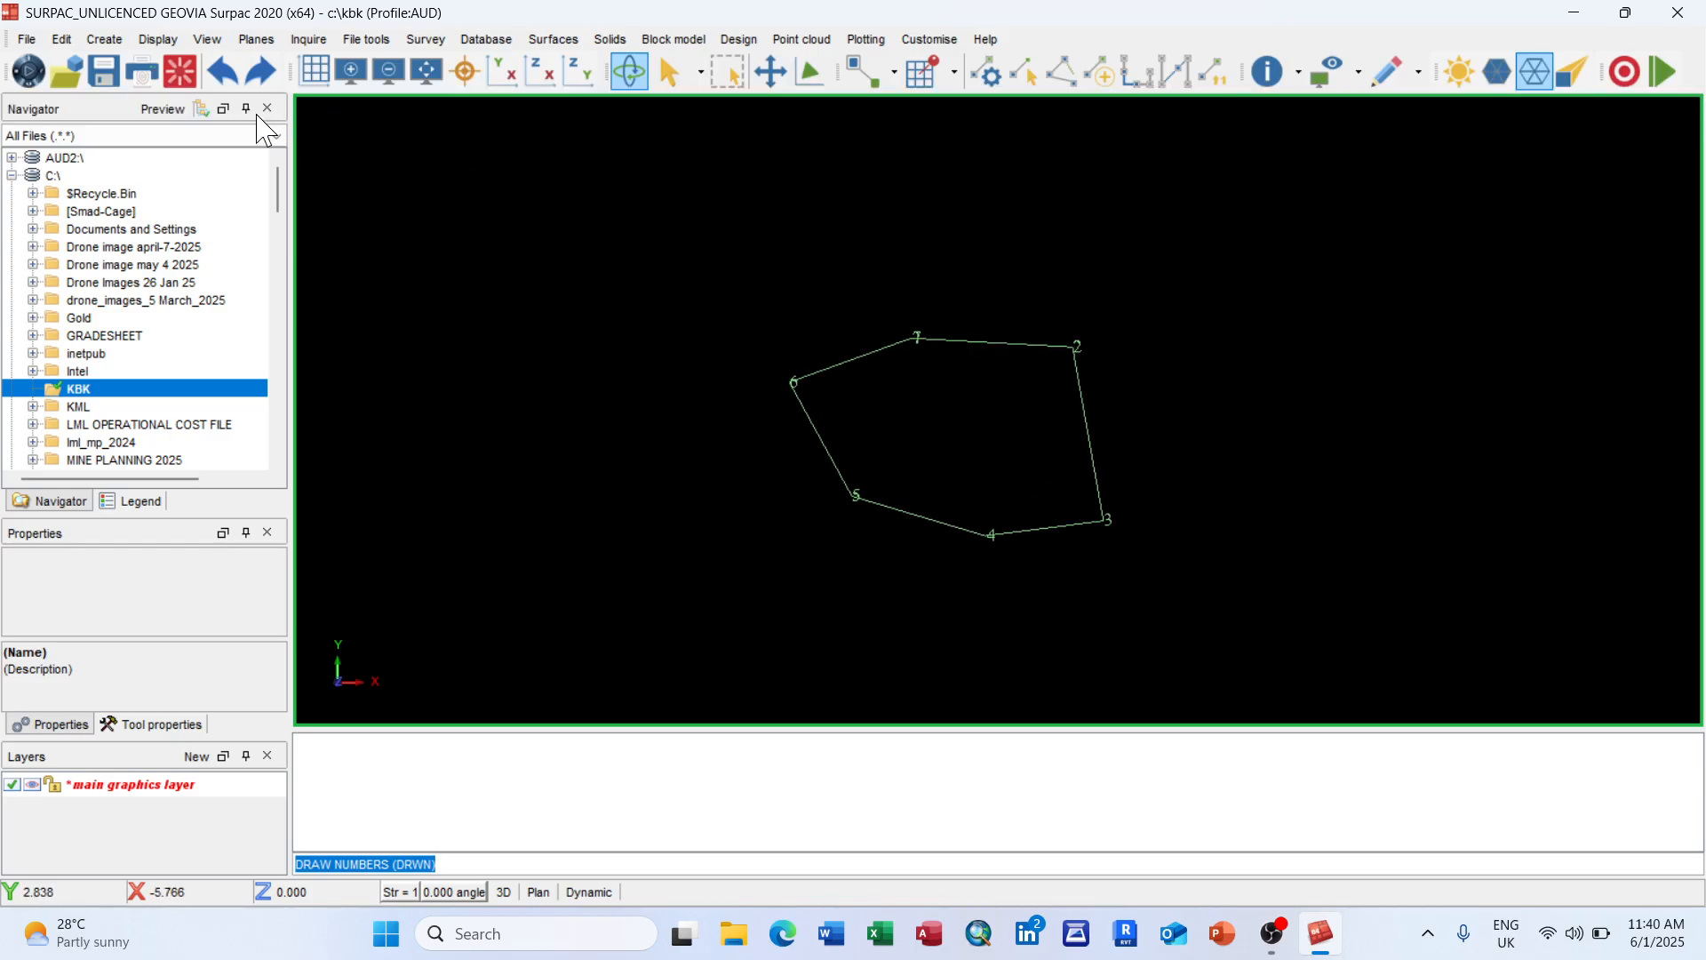
click(158, 39)
mouse_move(291, 93)
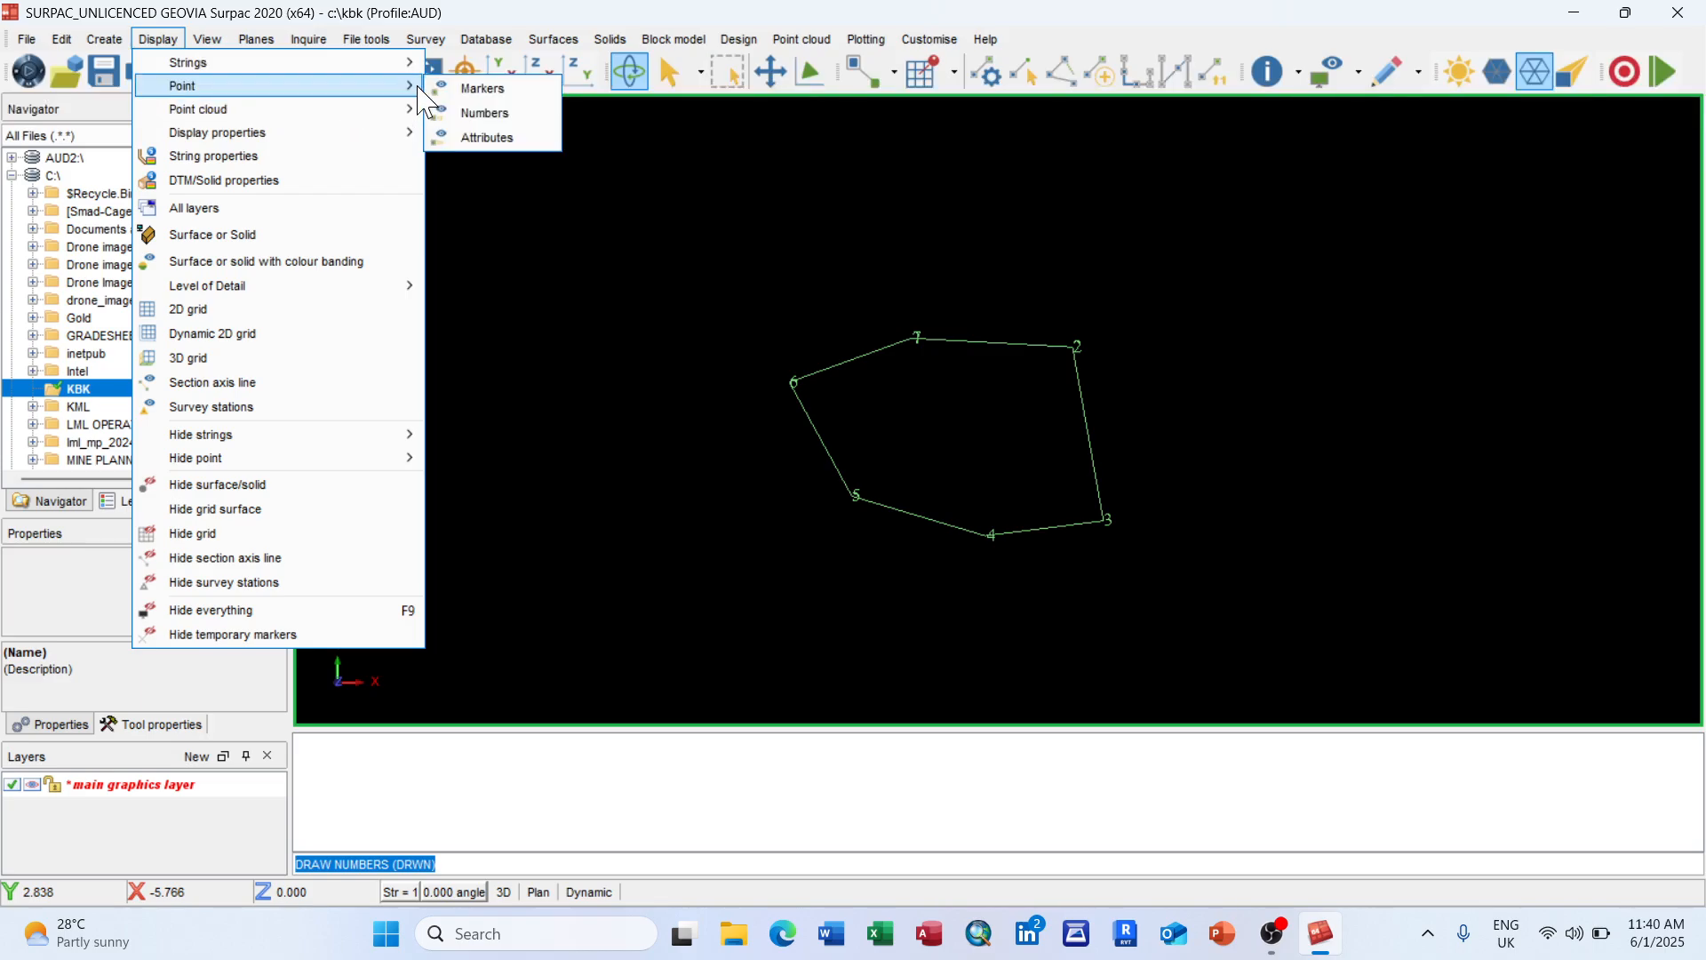
Step: Draw point attribute labels on the polygon's vertices with default settings
click(513, 139)
click(876, 615)
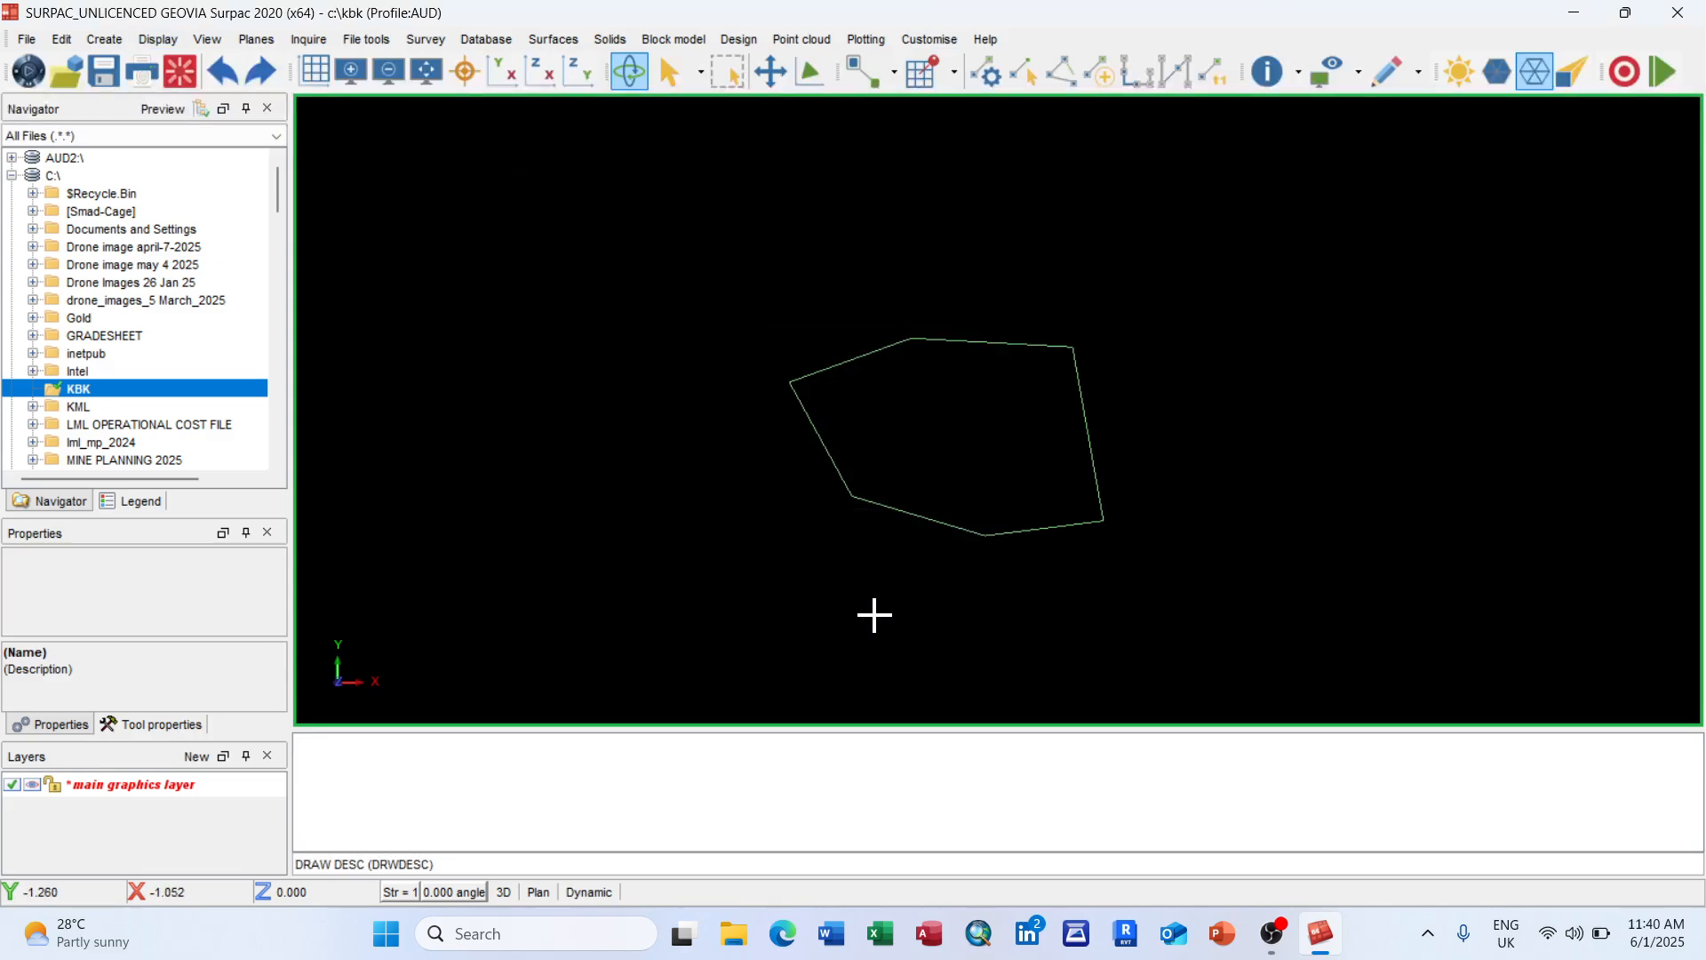
scroll(952, 438, up, 1)
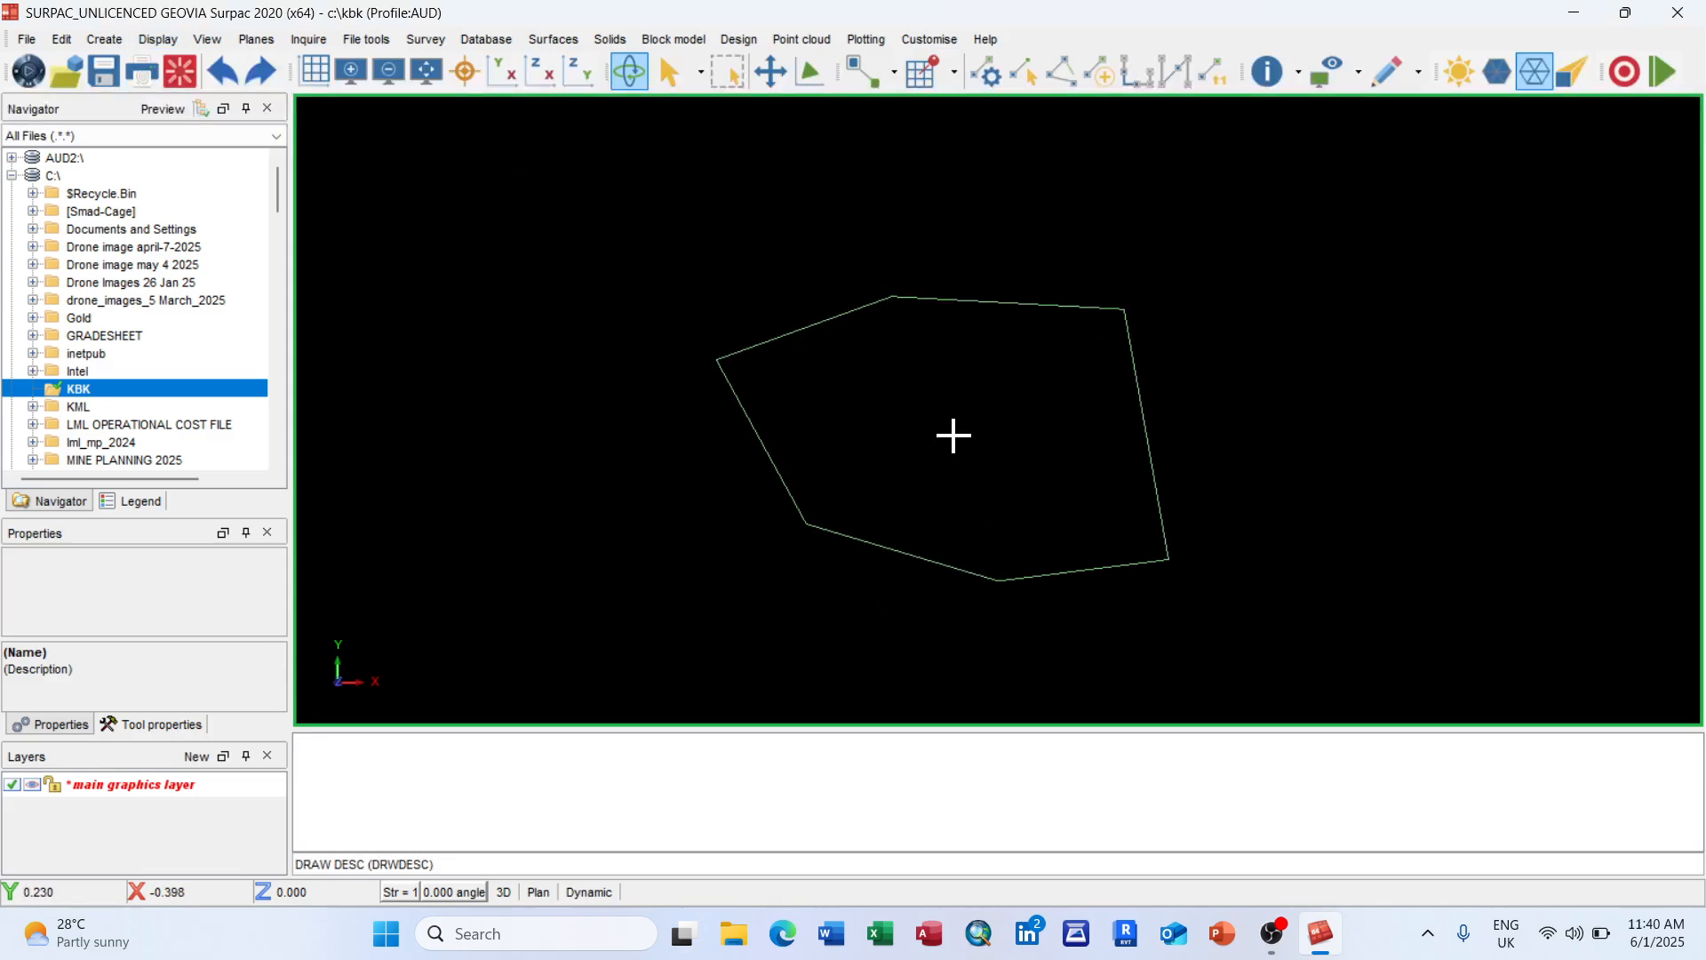
Step: Relabel every vertex with its z value, 0, replacing the point numbers
click(176, 45)
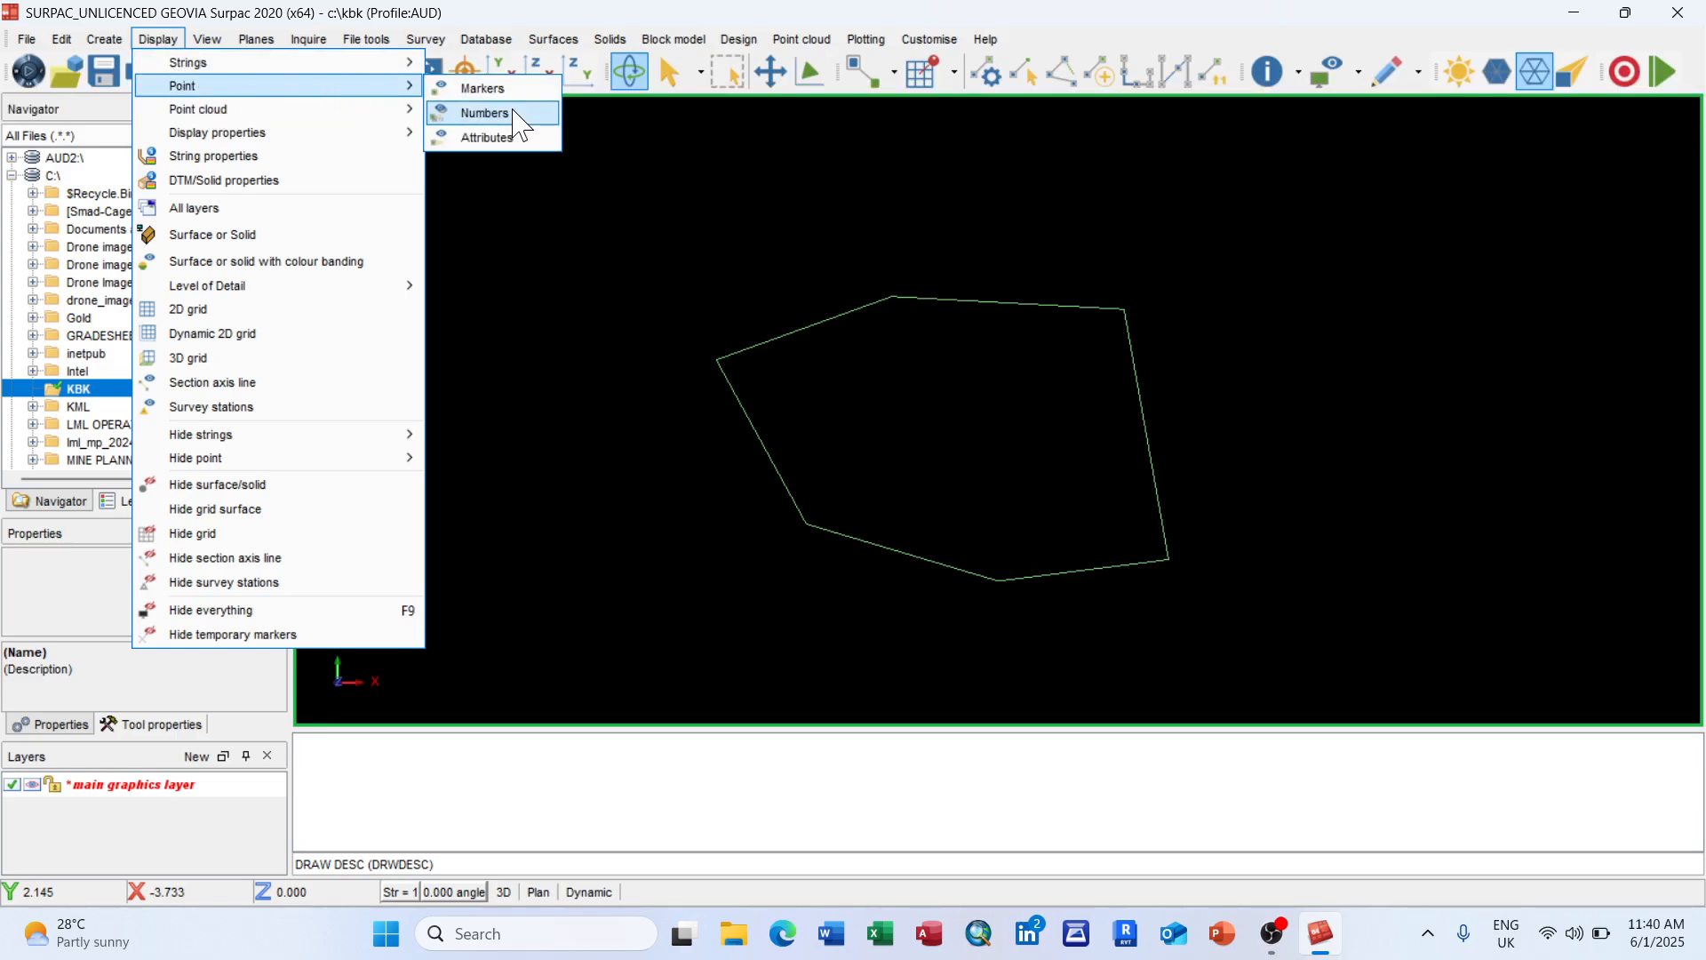
click(506, 138)
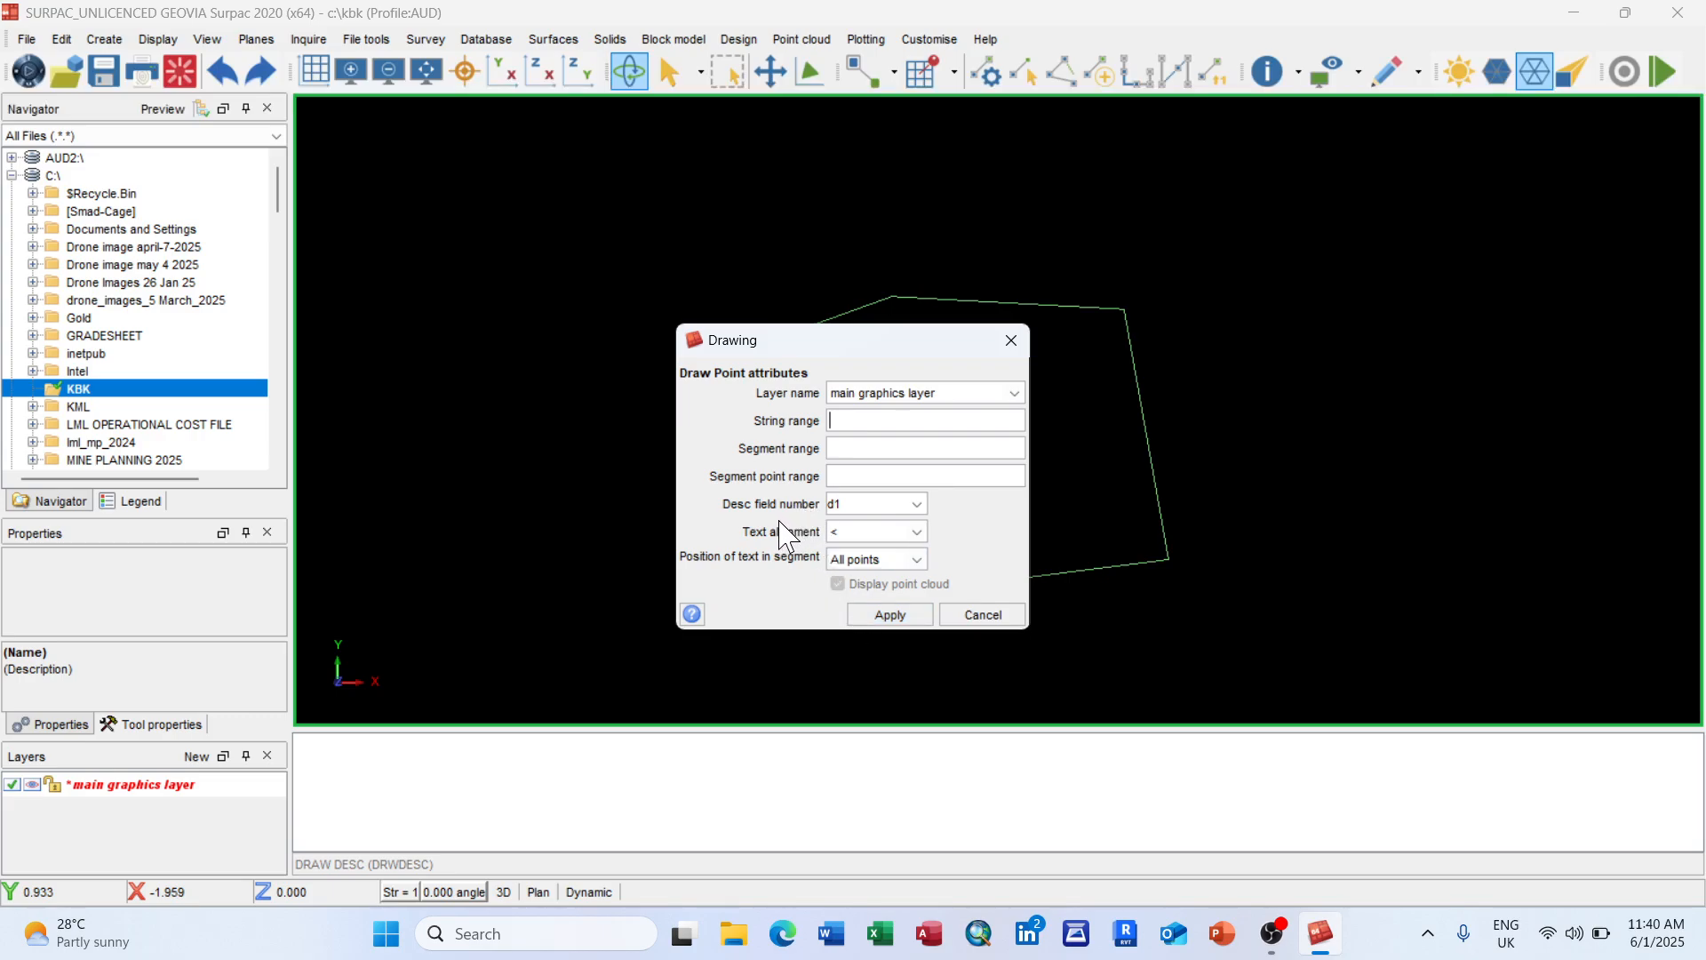
click(917, 504)
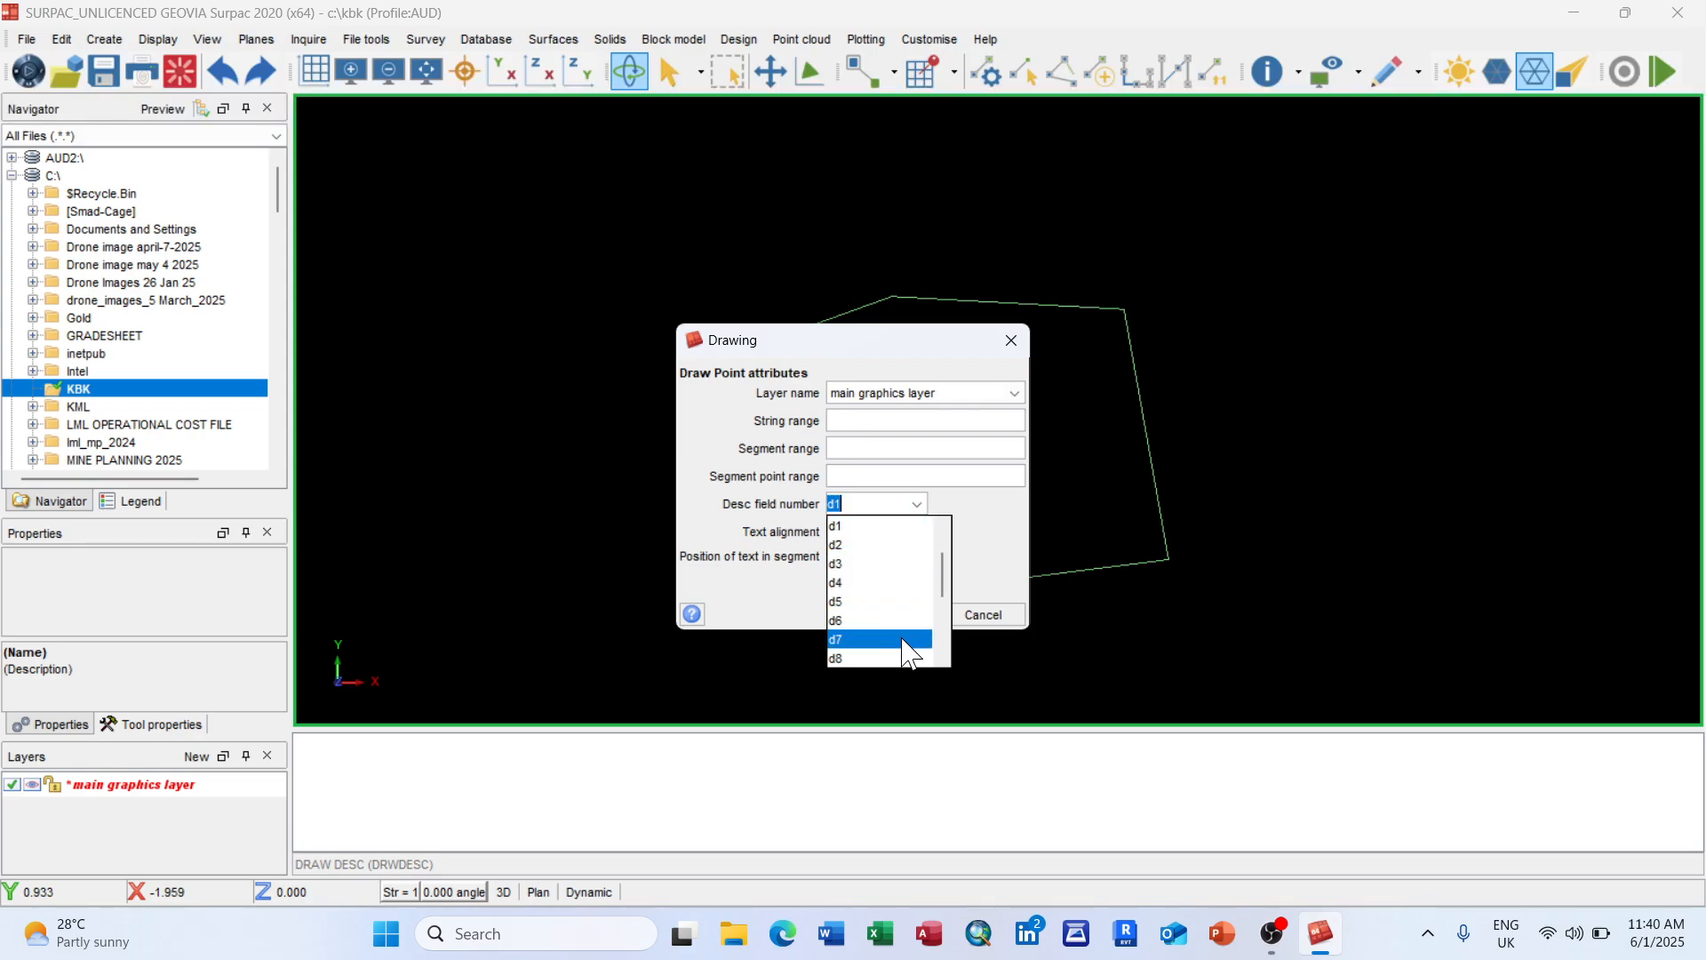
scroll(907, 658, down, 3)
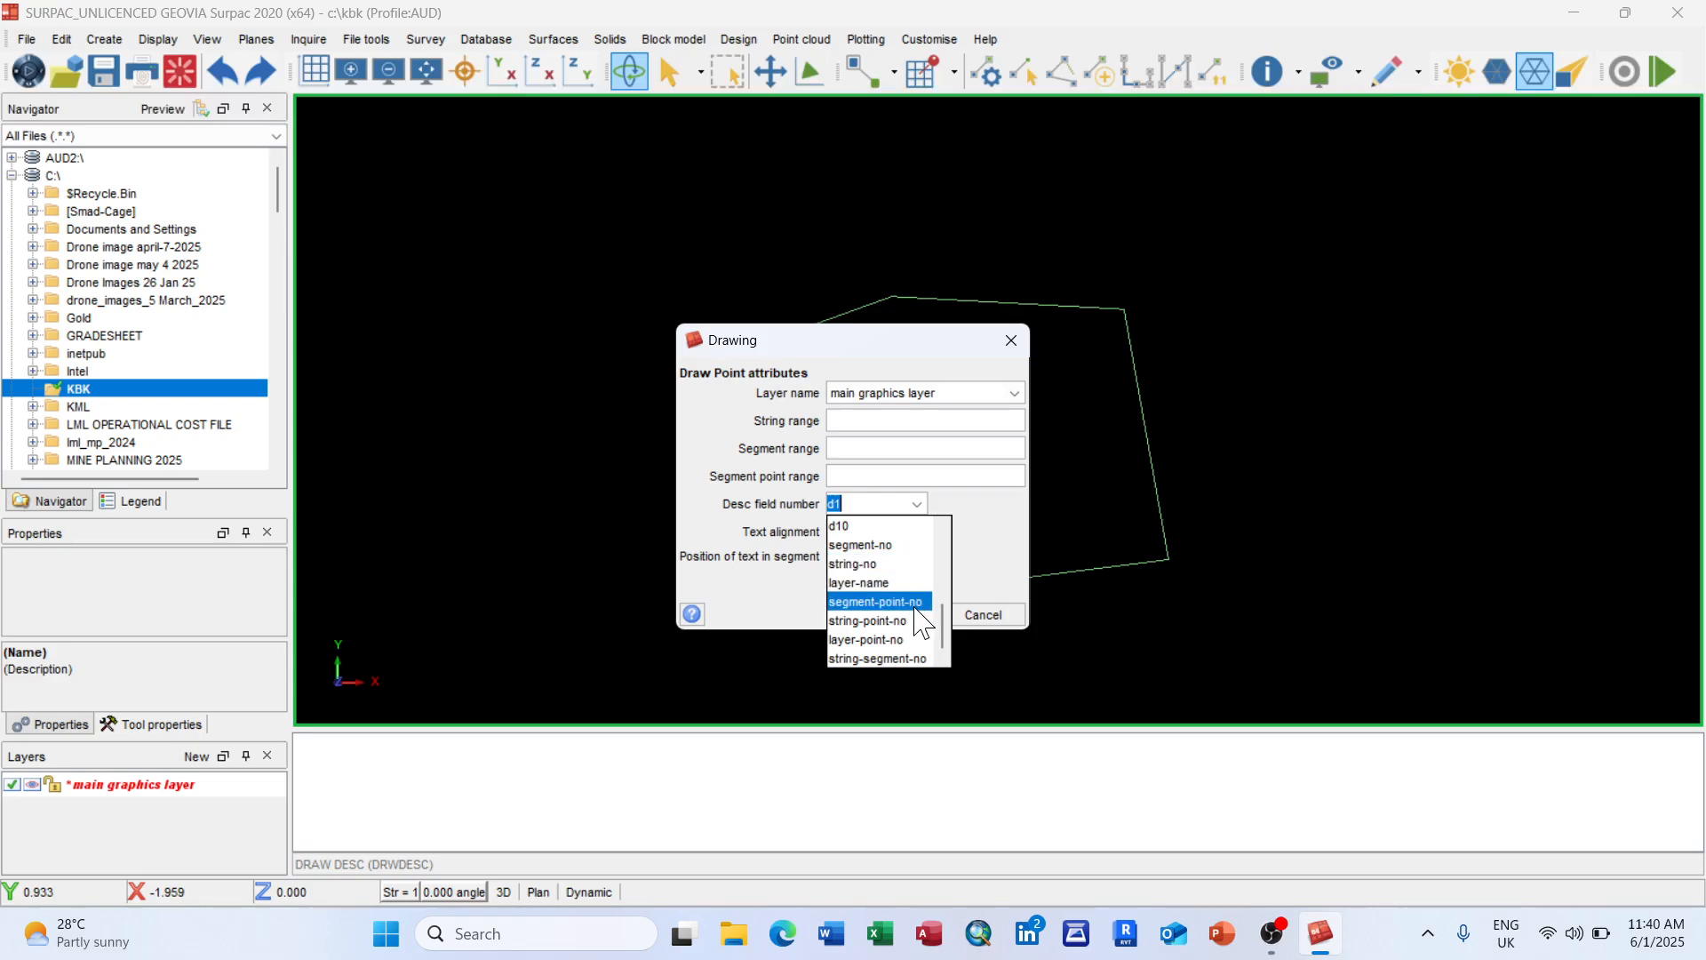
scroll(923, 622, up, 2)
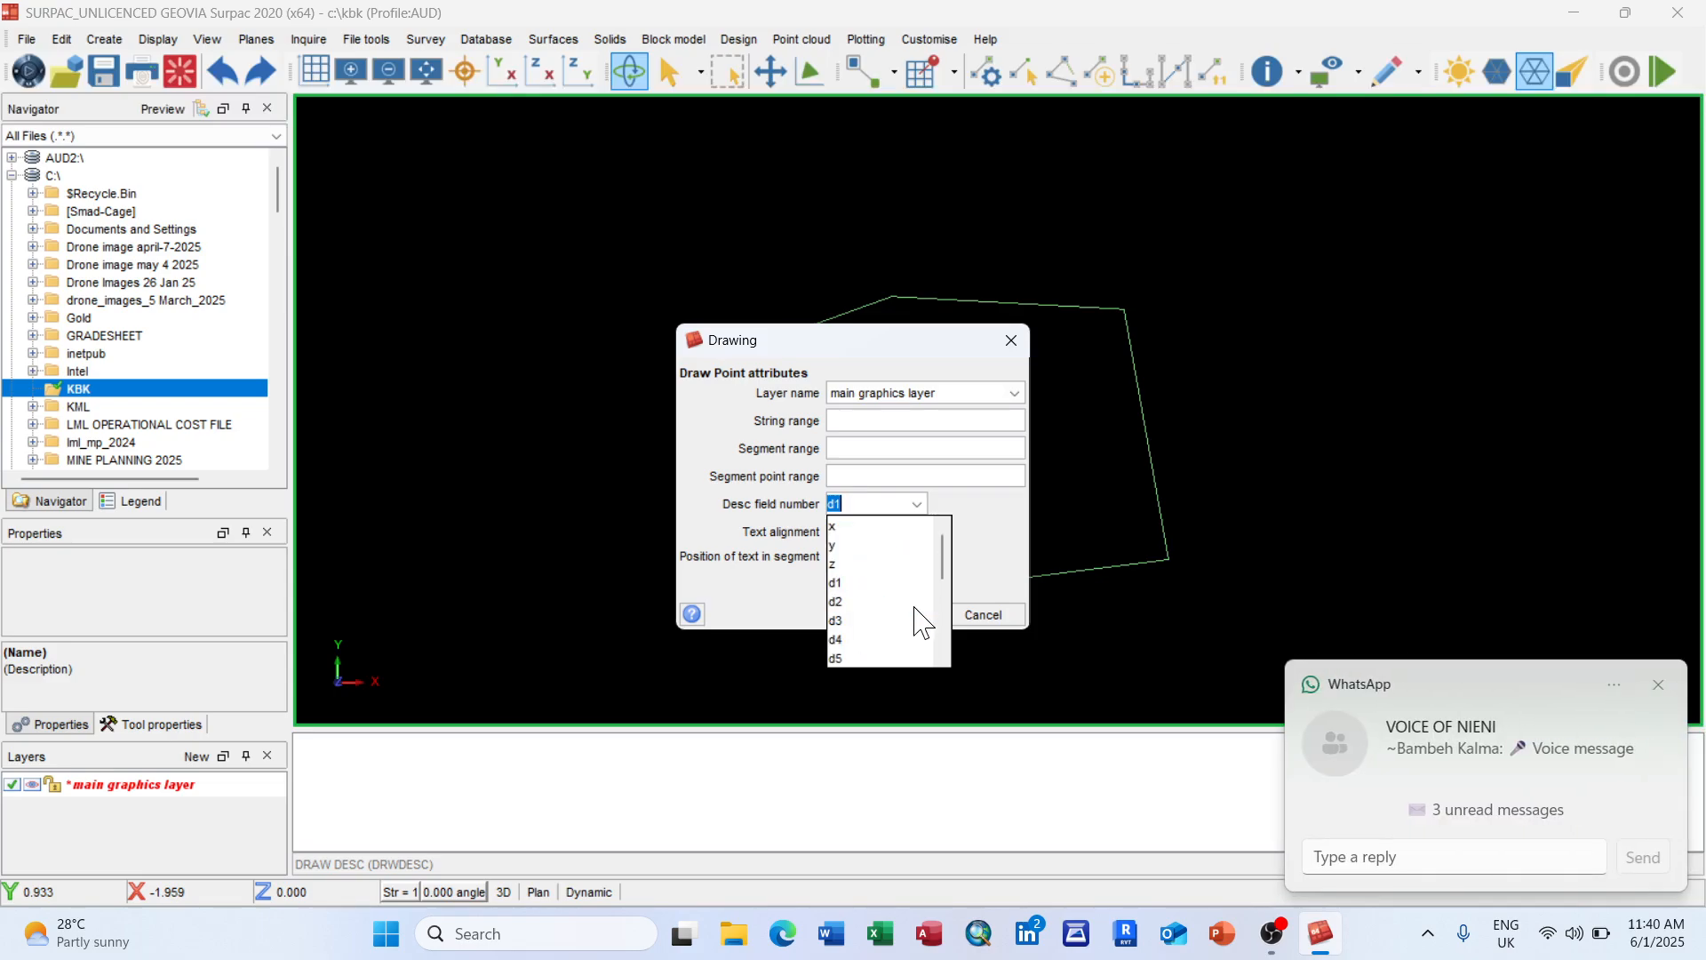
click(879, 563)
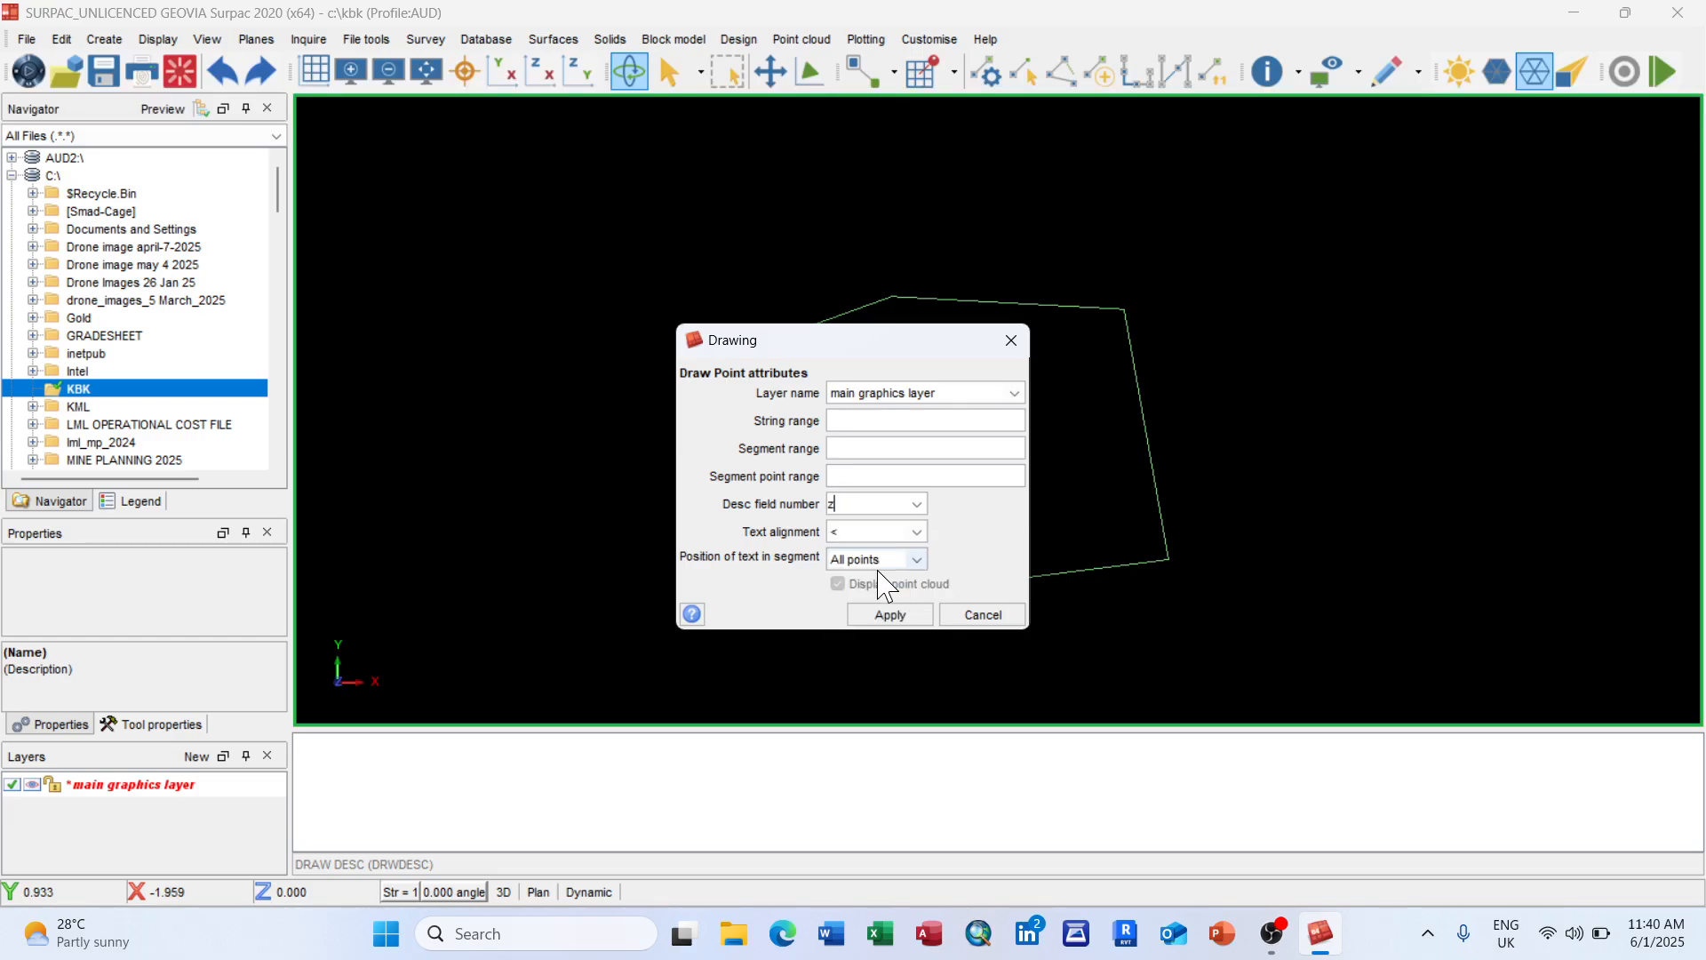
click(890, 615)
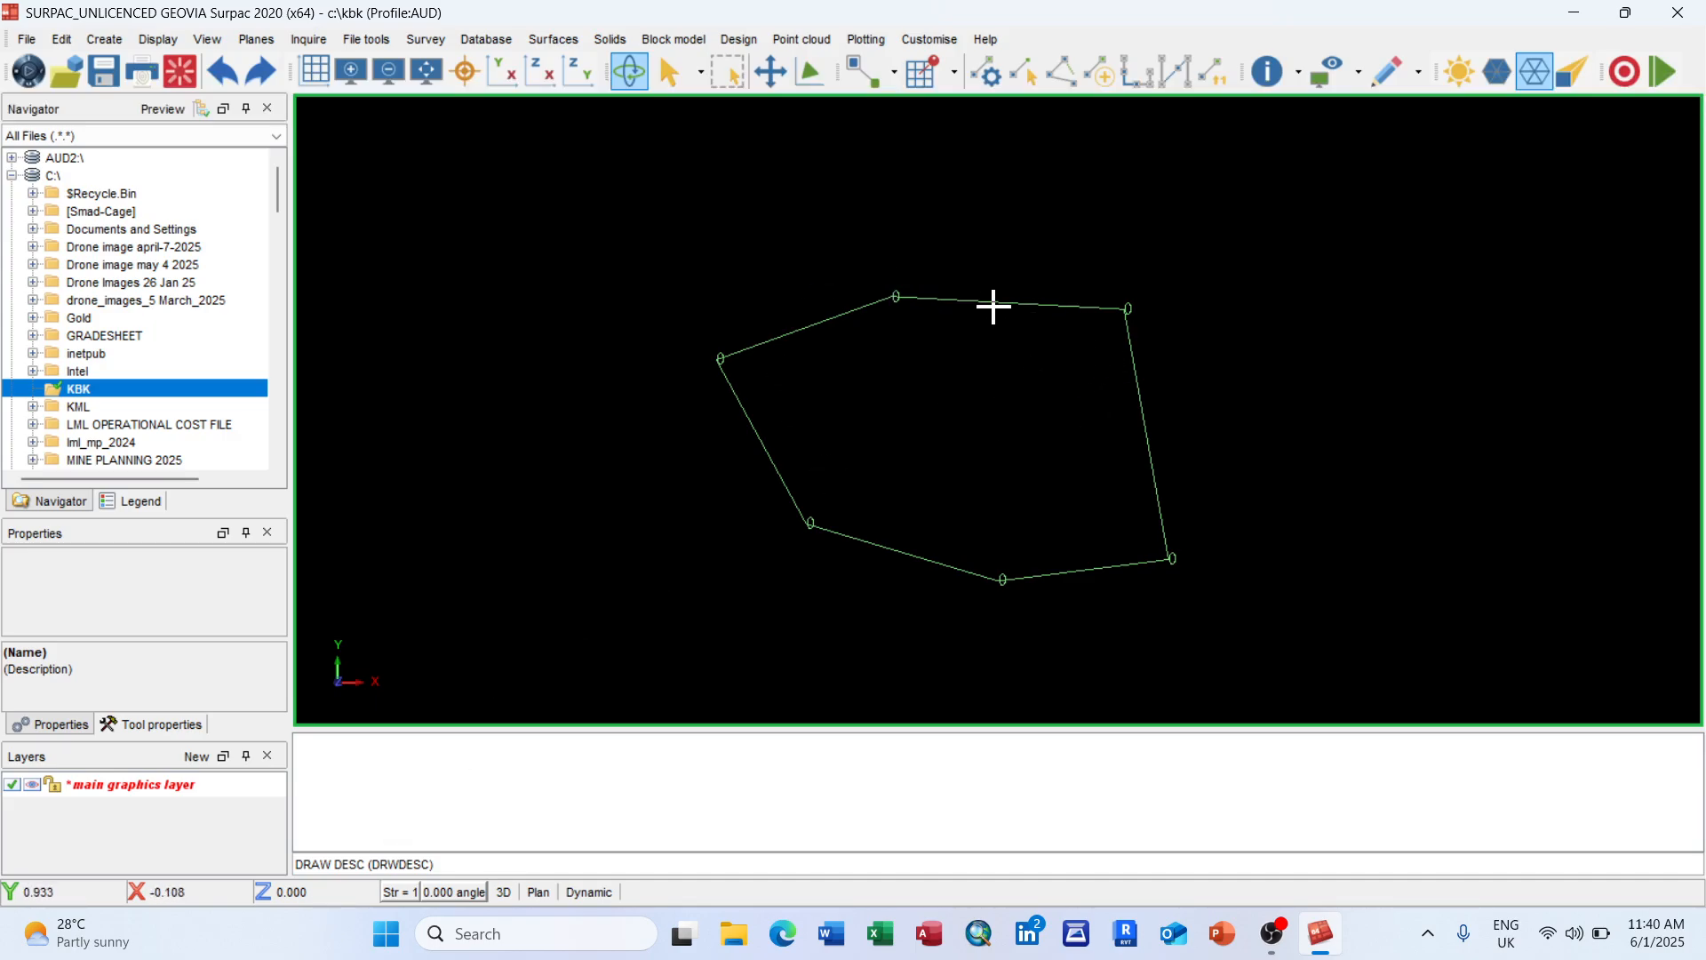
Step: Apply String Maths with field z and expression 10 to the polygon string, setting every vertex to 10
click(62, 41)
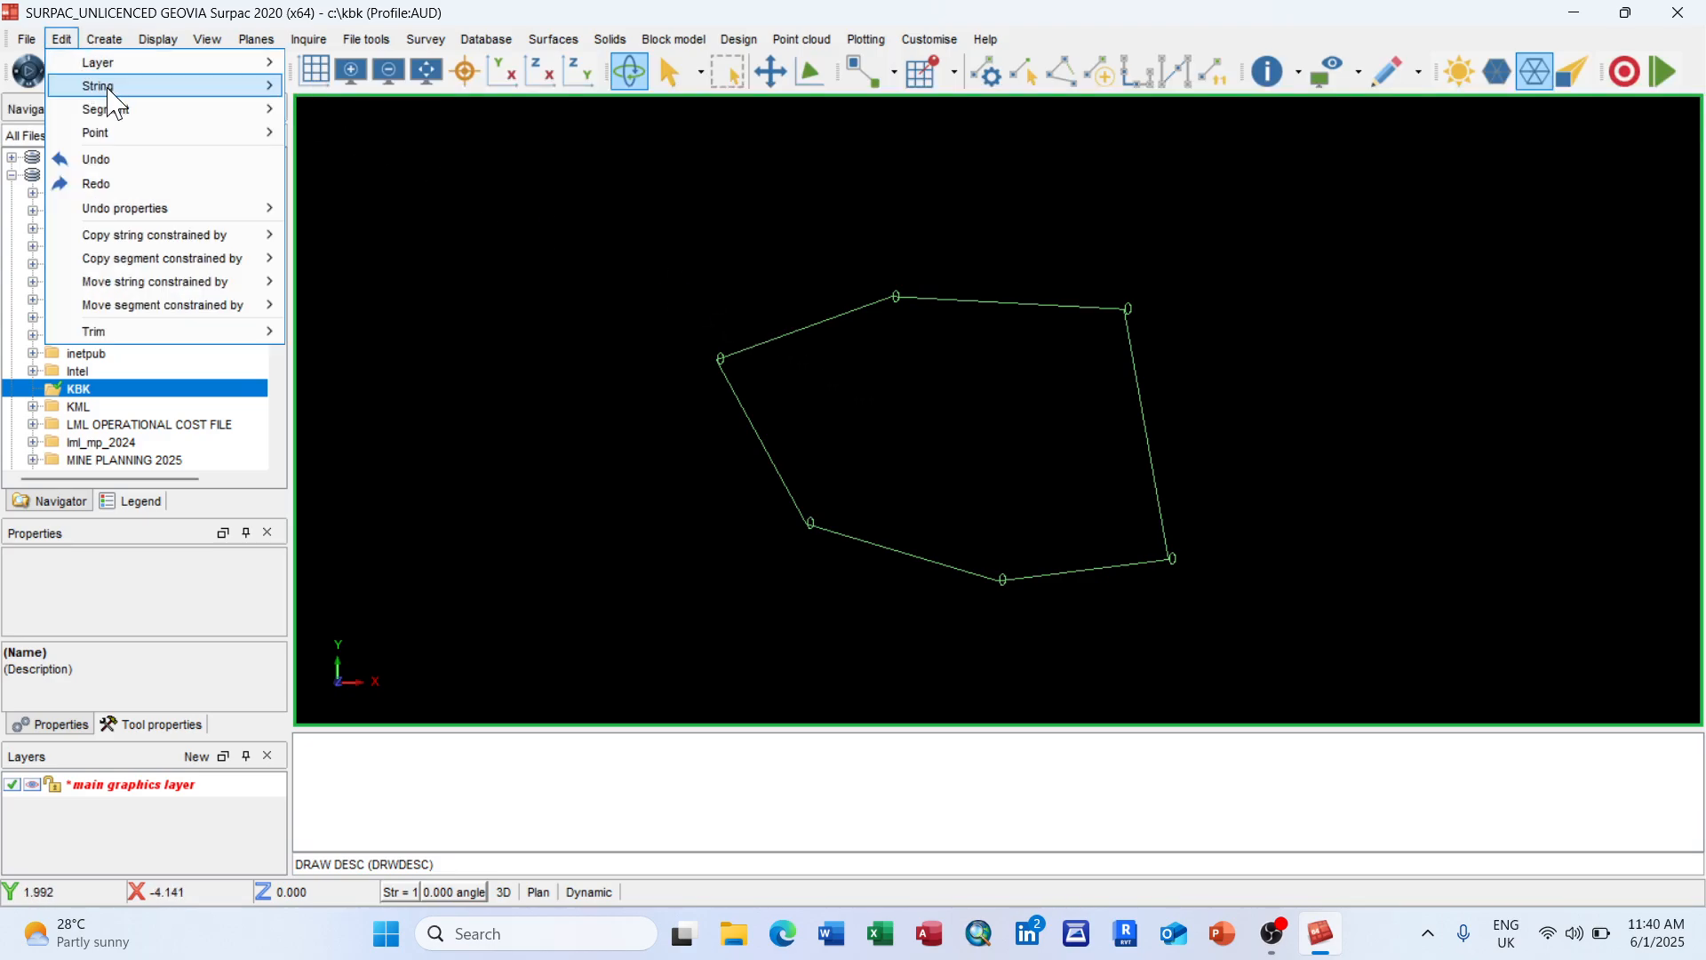
mouse_move(160, 87)
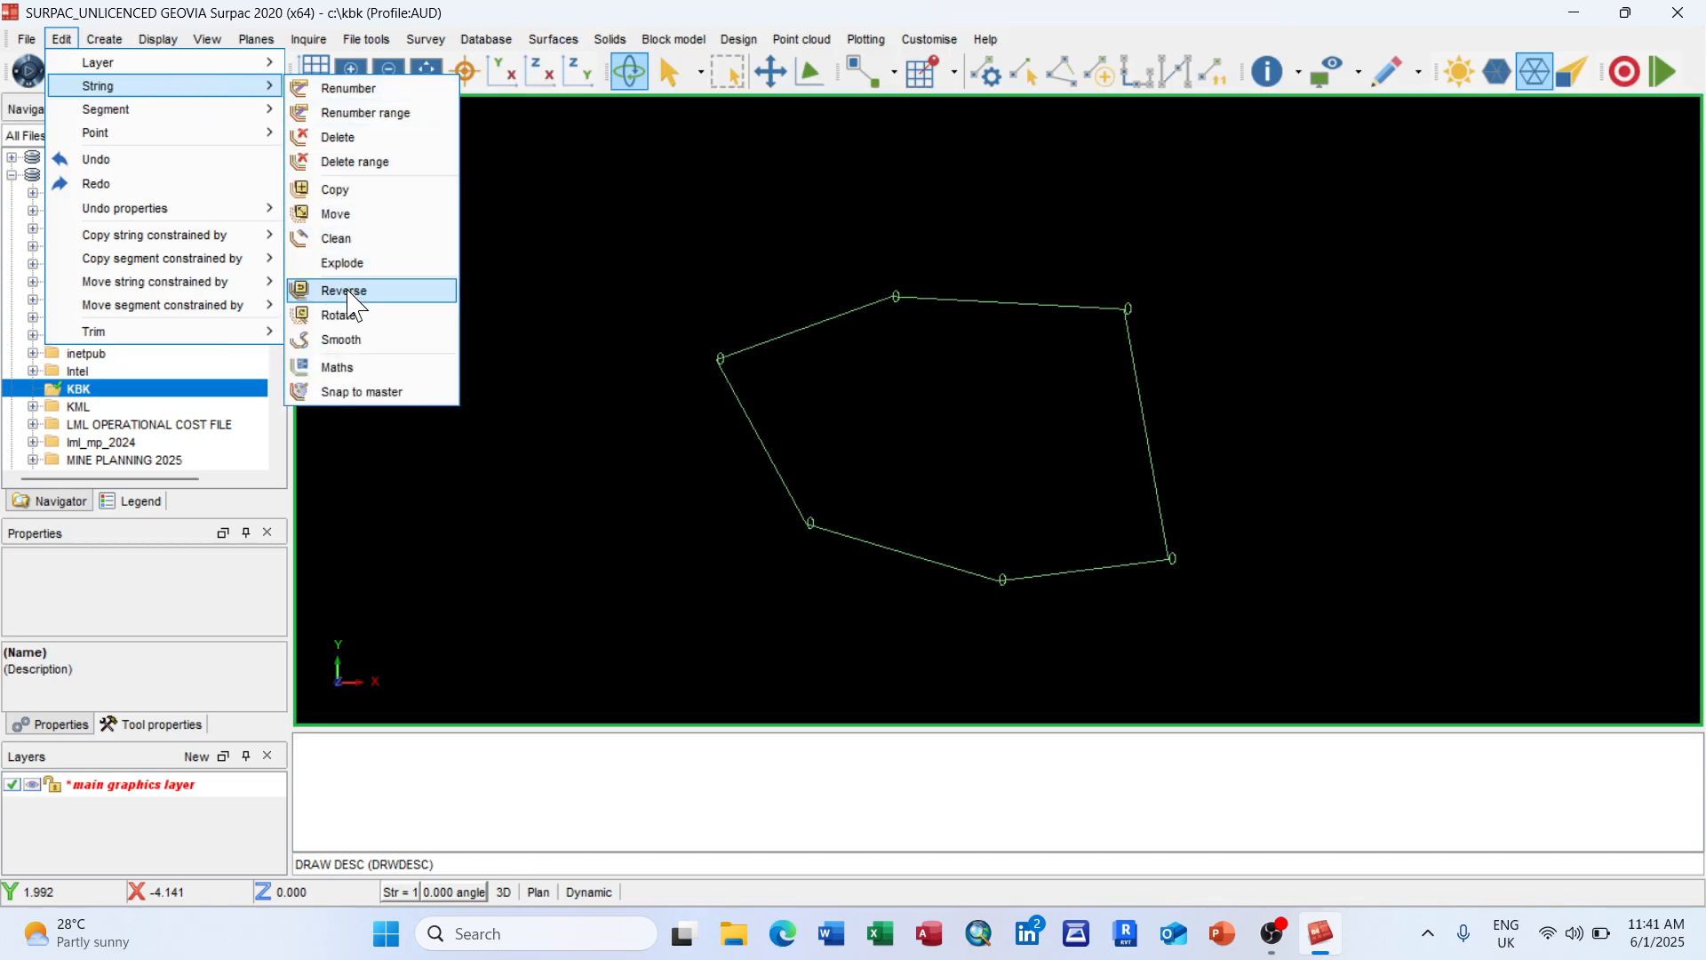
click(364, 368)
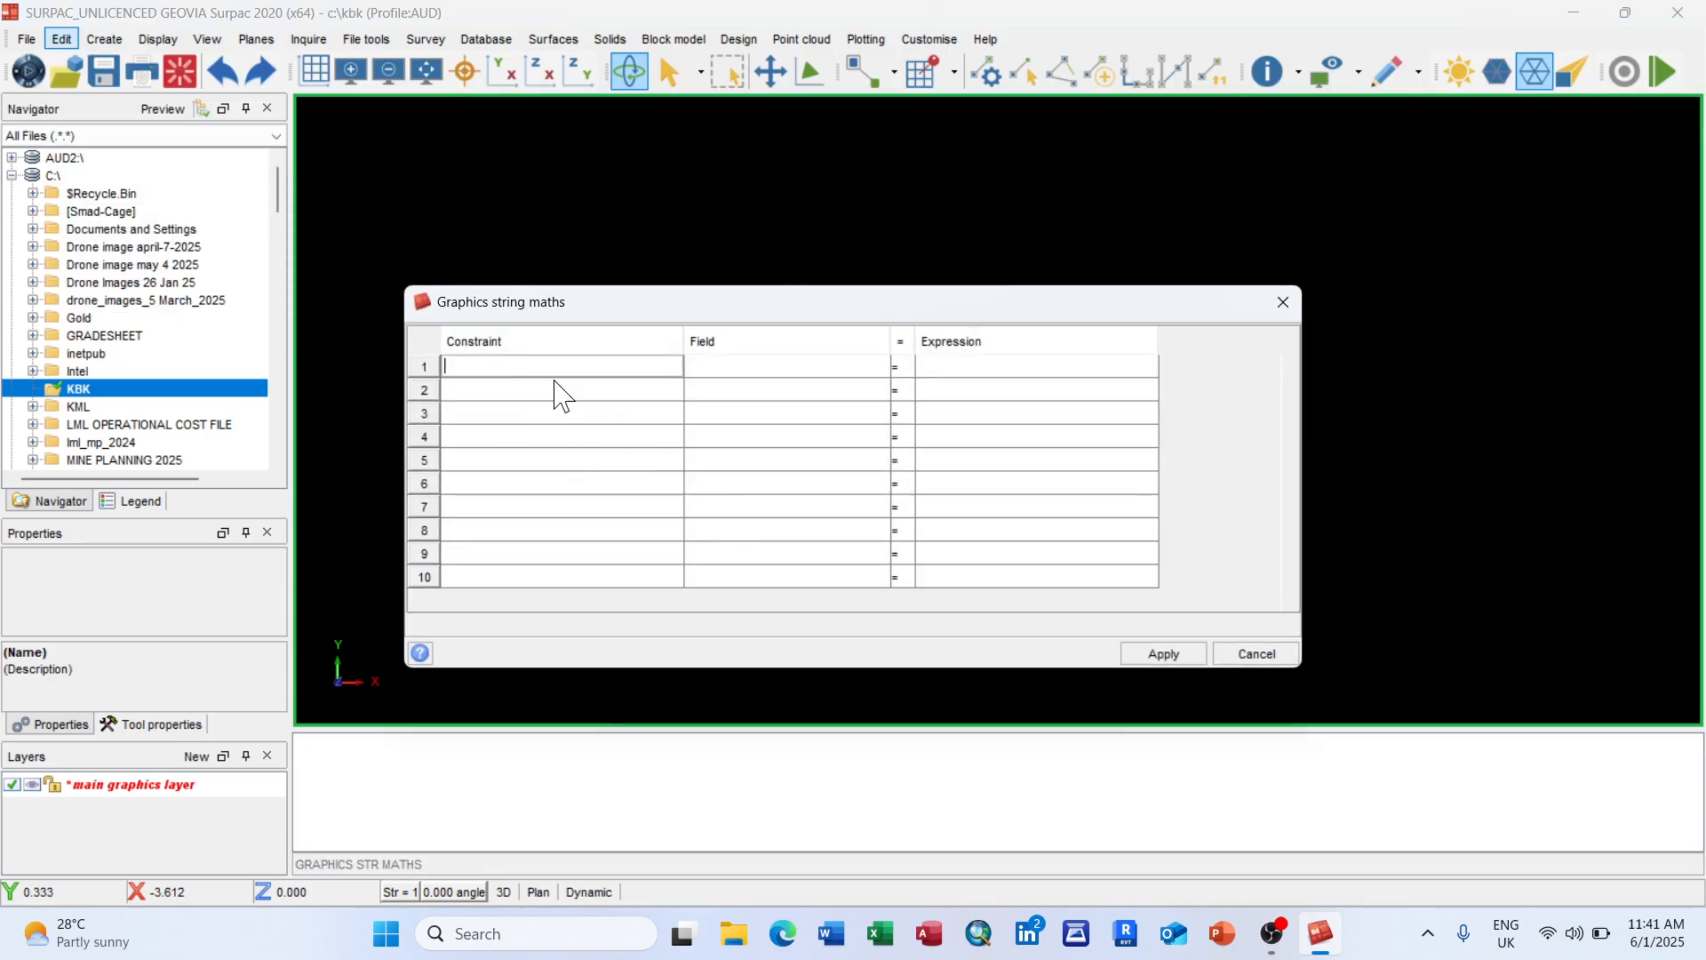
click(858, 366)
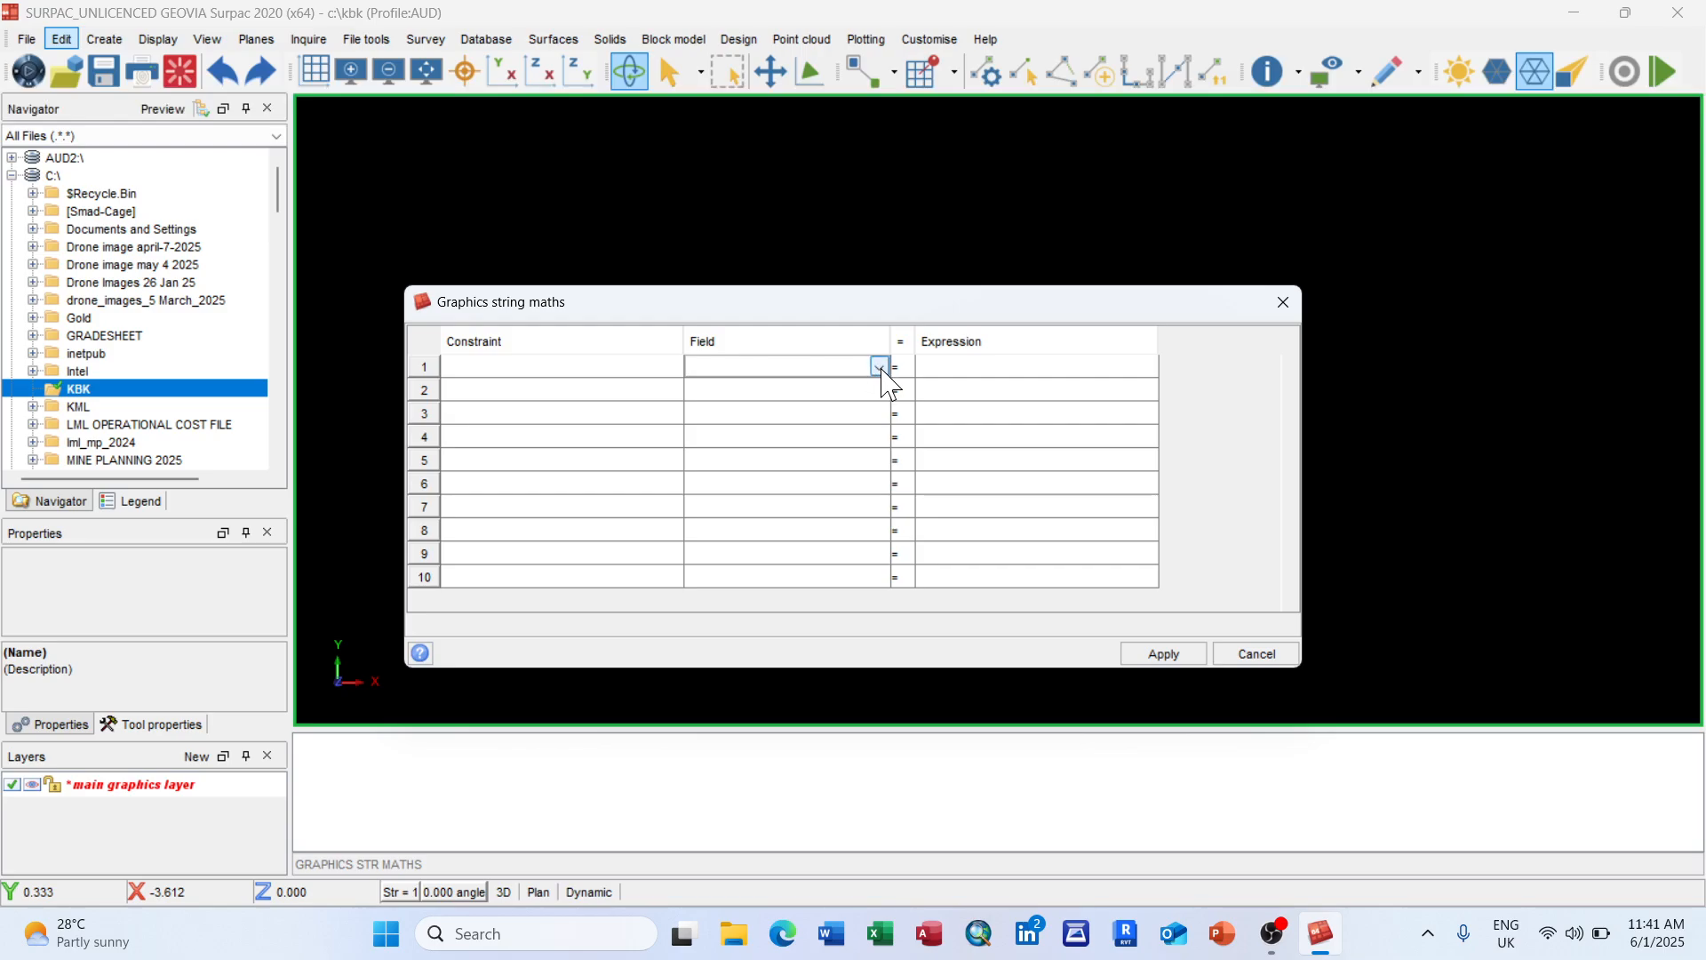
click(880, 366)
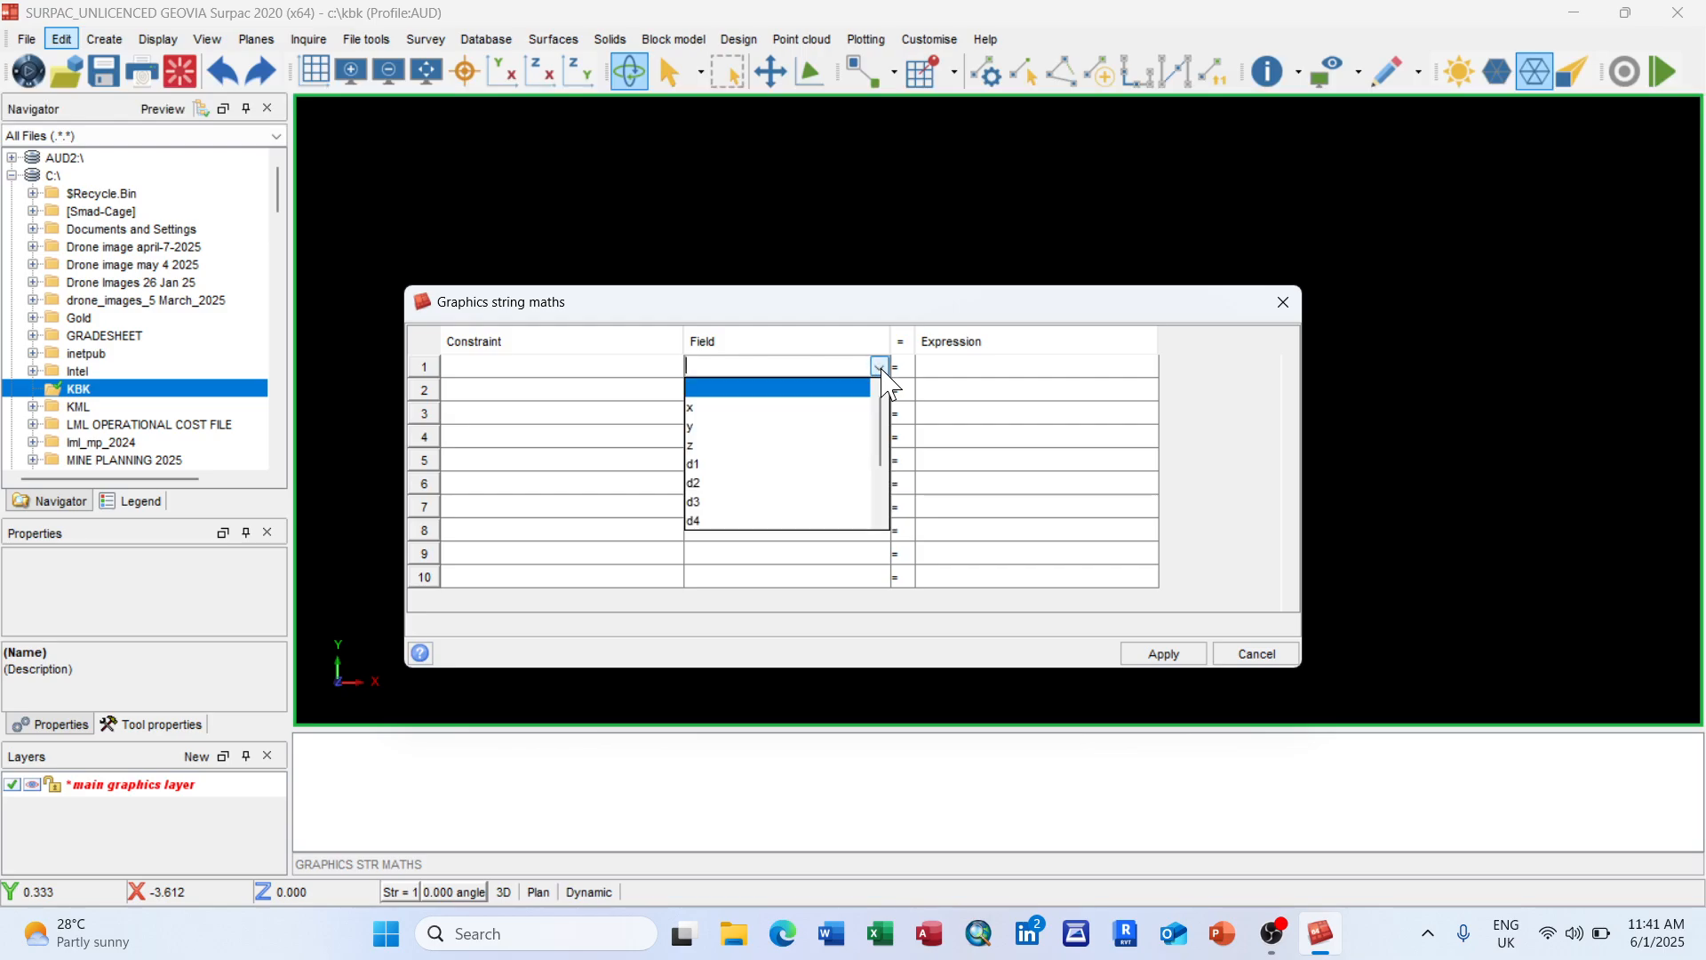
click(761, 445)
click(985, 366)
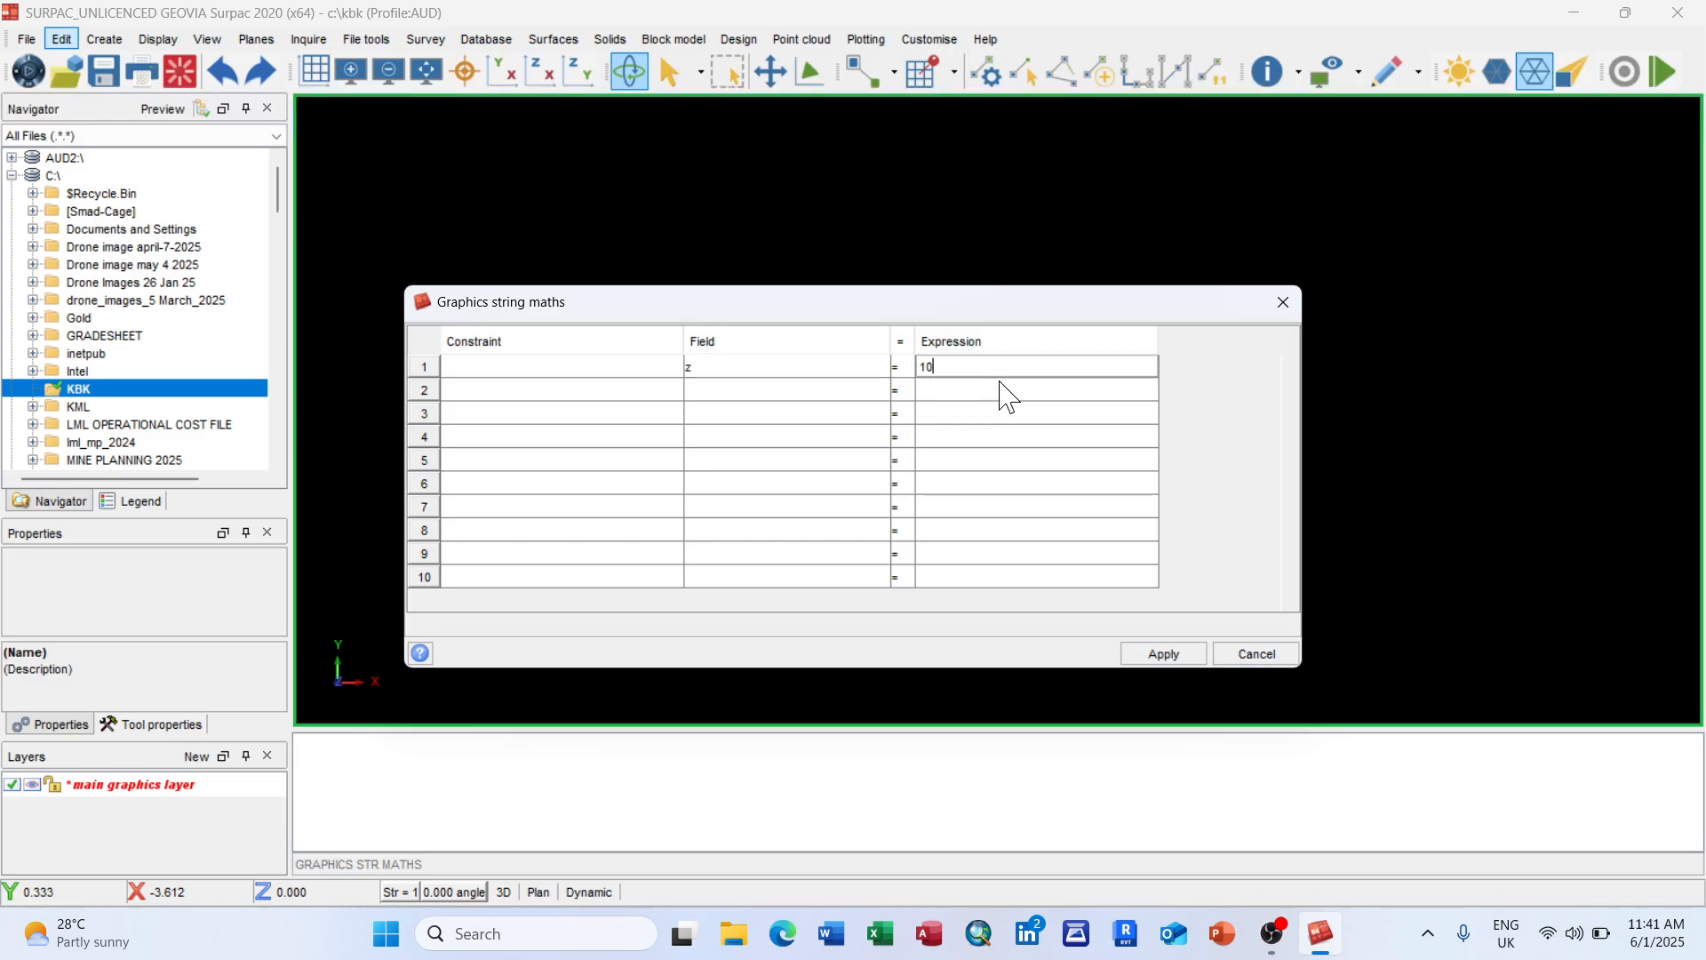
text(10)
click(1160, 655)
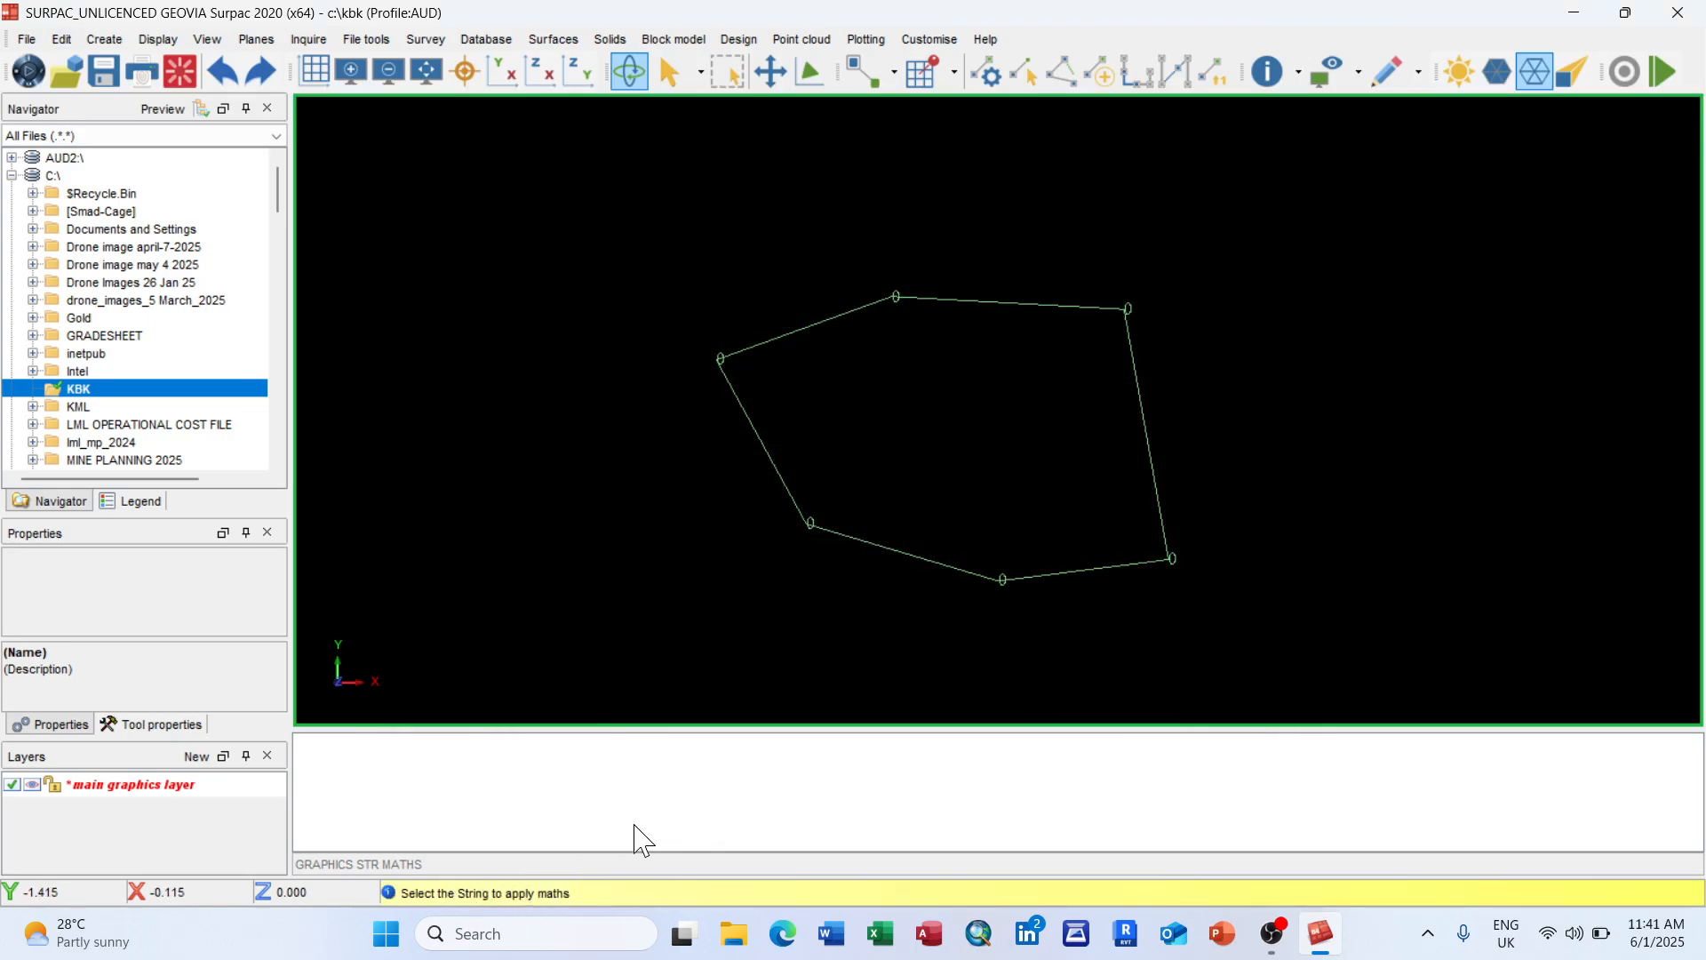
click(884, 546)
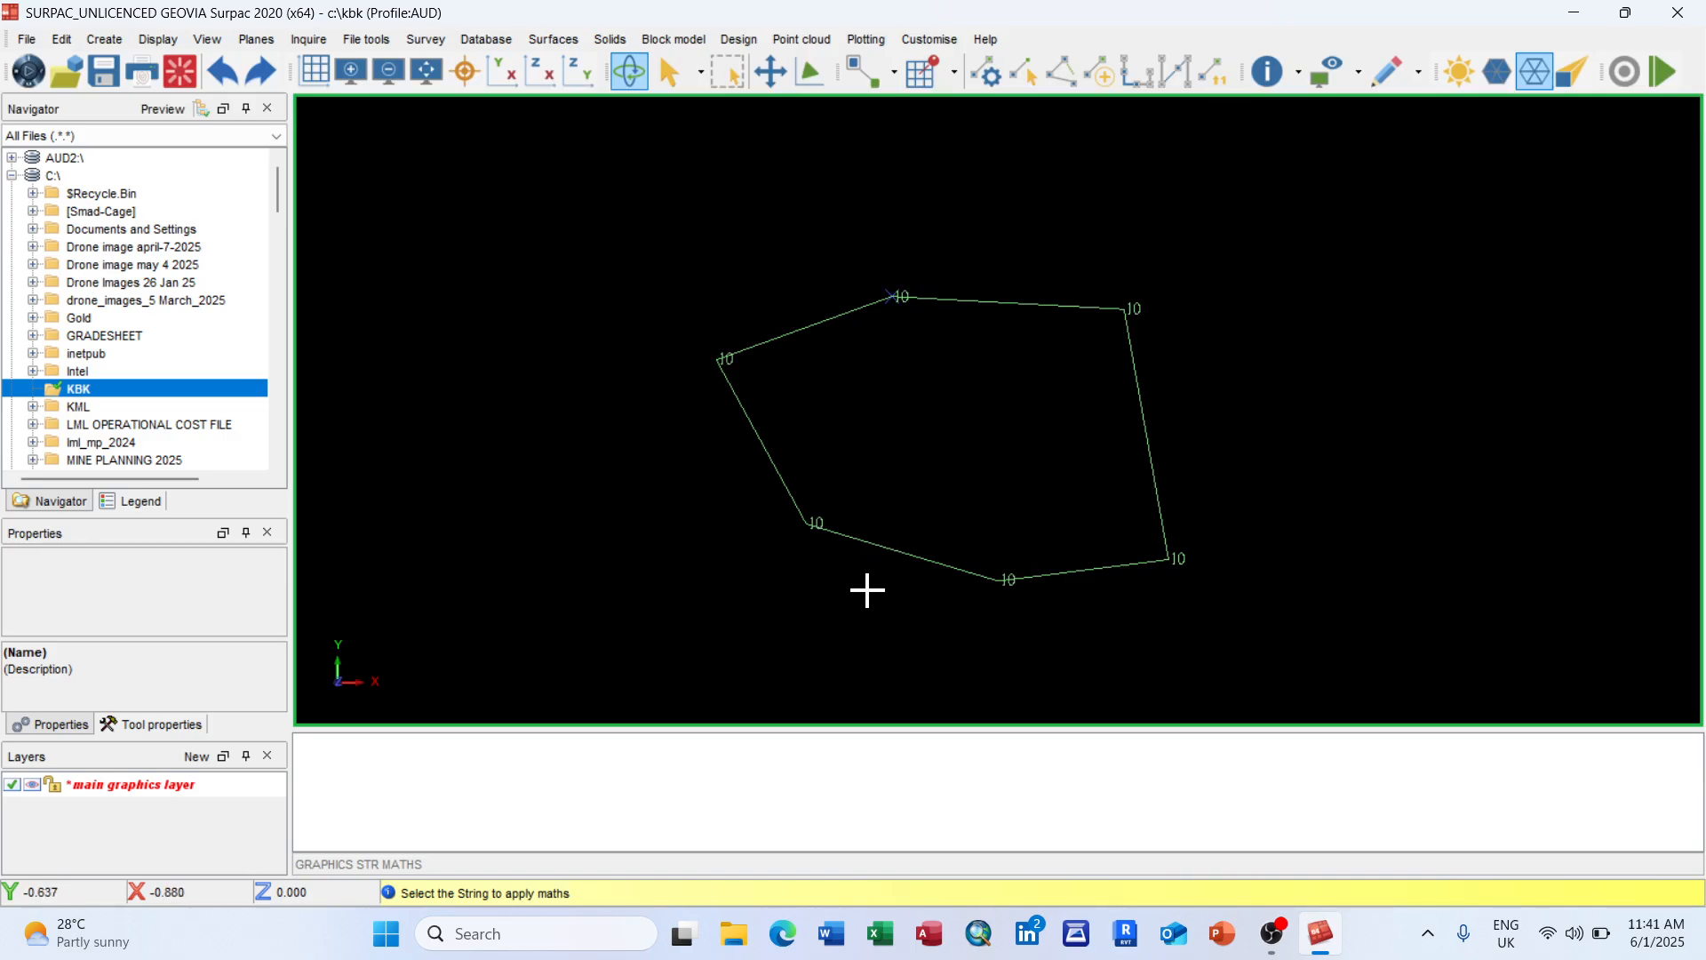
scroll(924, 306, up, 3)
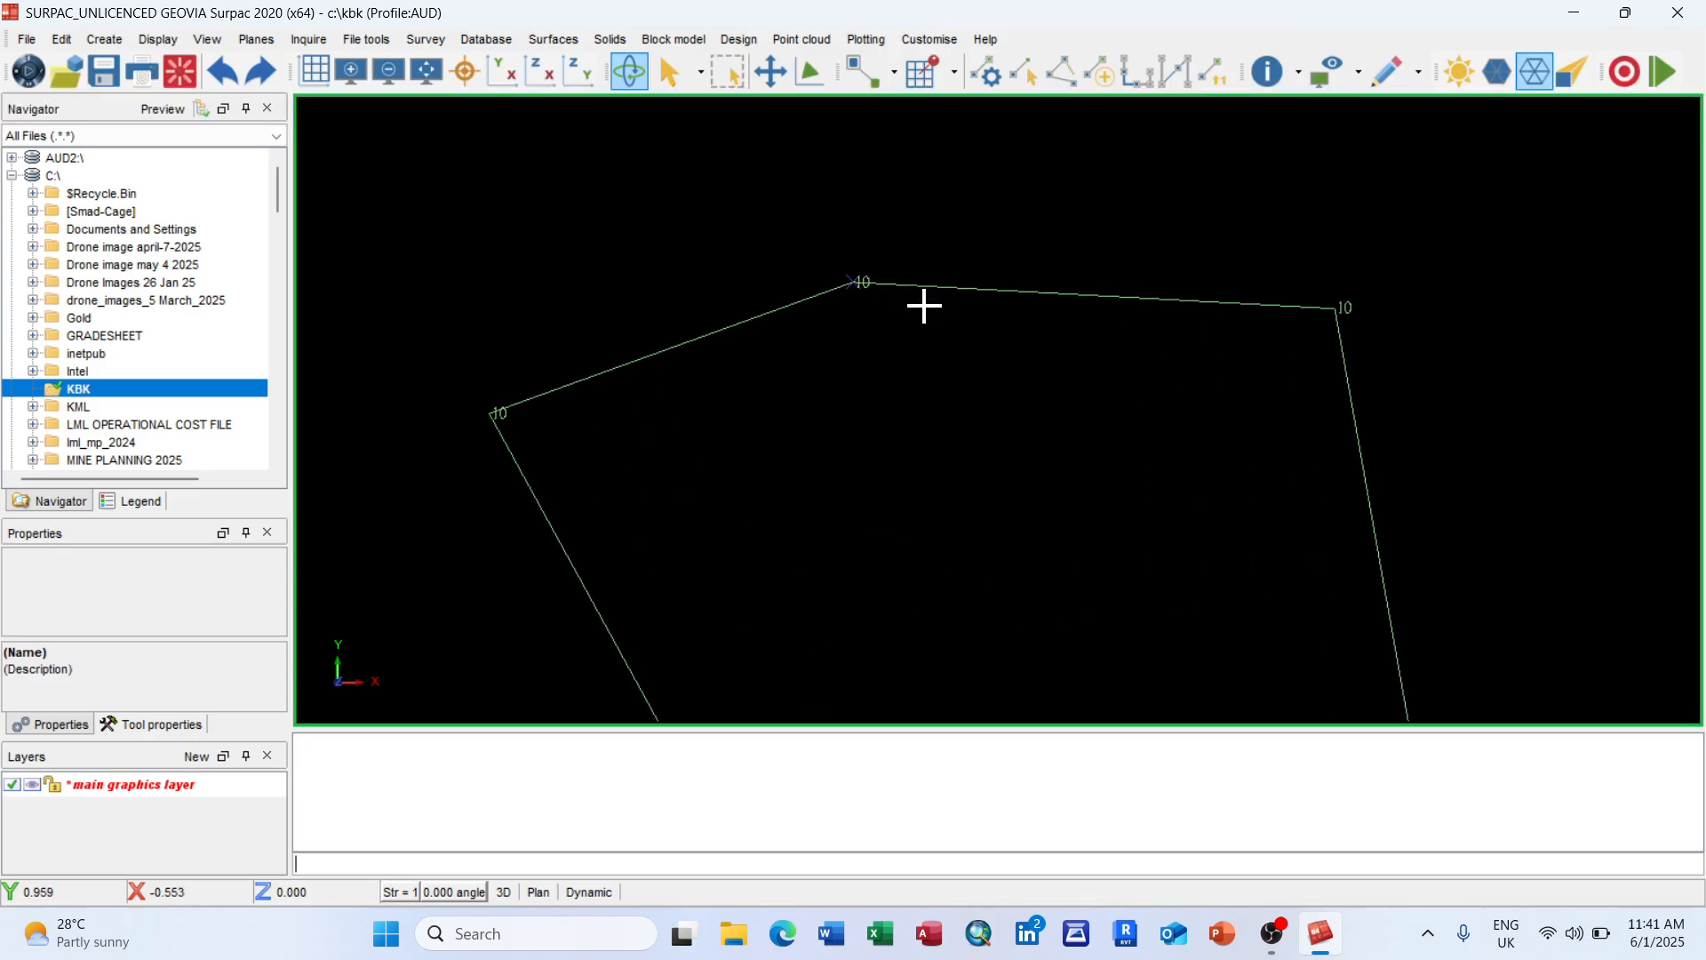
scroll(921, 307, down, 3)
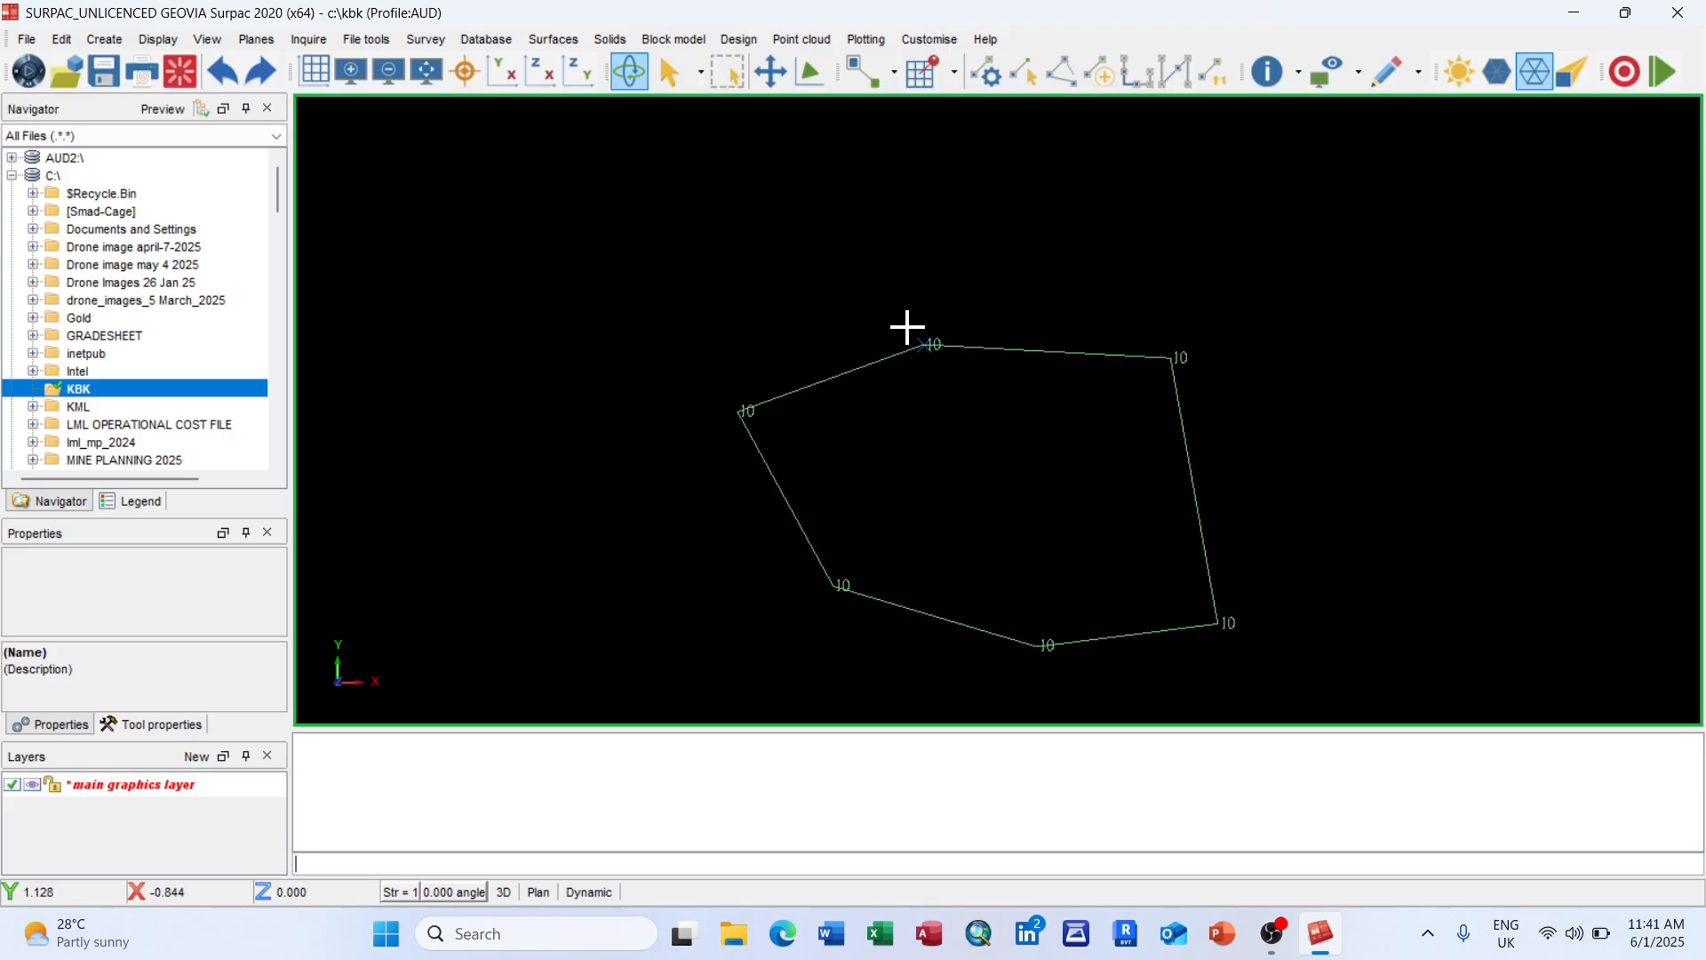
scroll(907, 326, up, 2)
scroll(907, 326, down, 2)
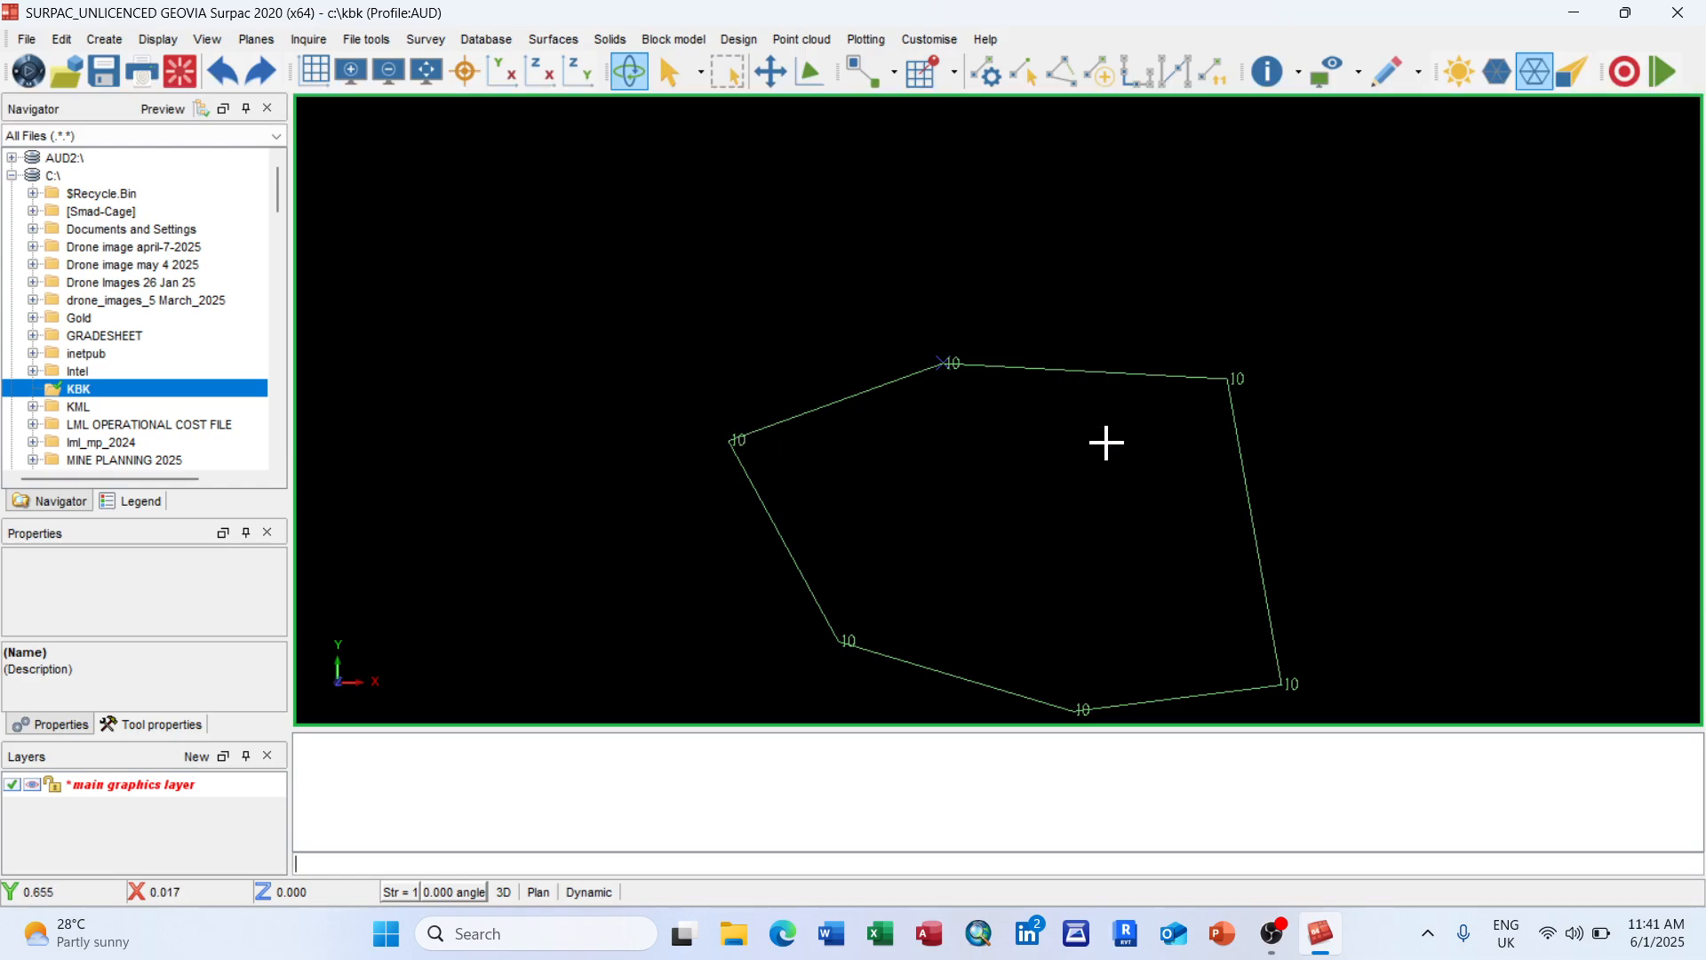
scroll(1175, 524, down, 2)
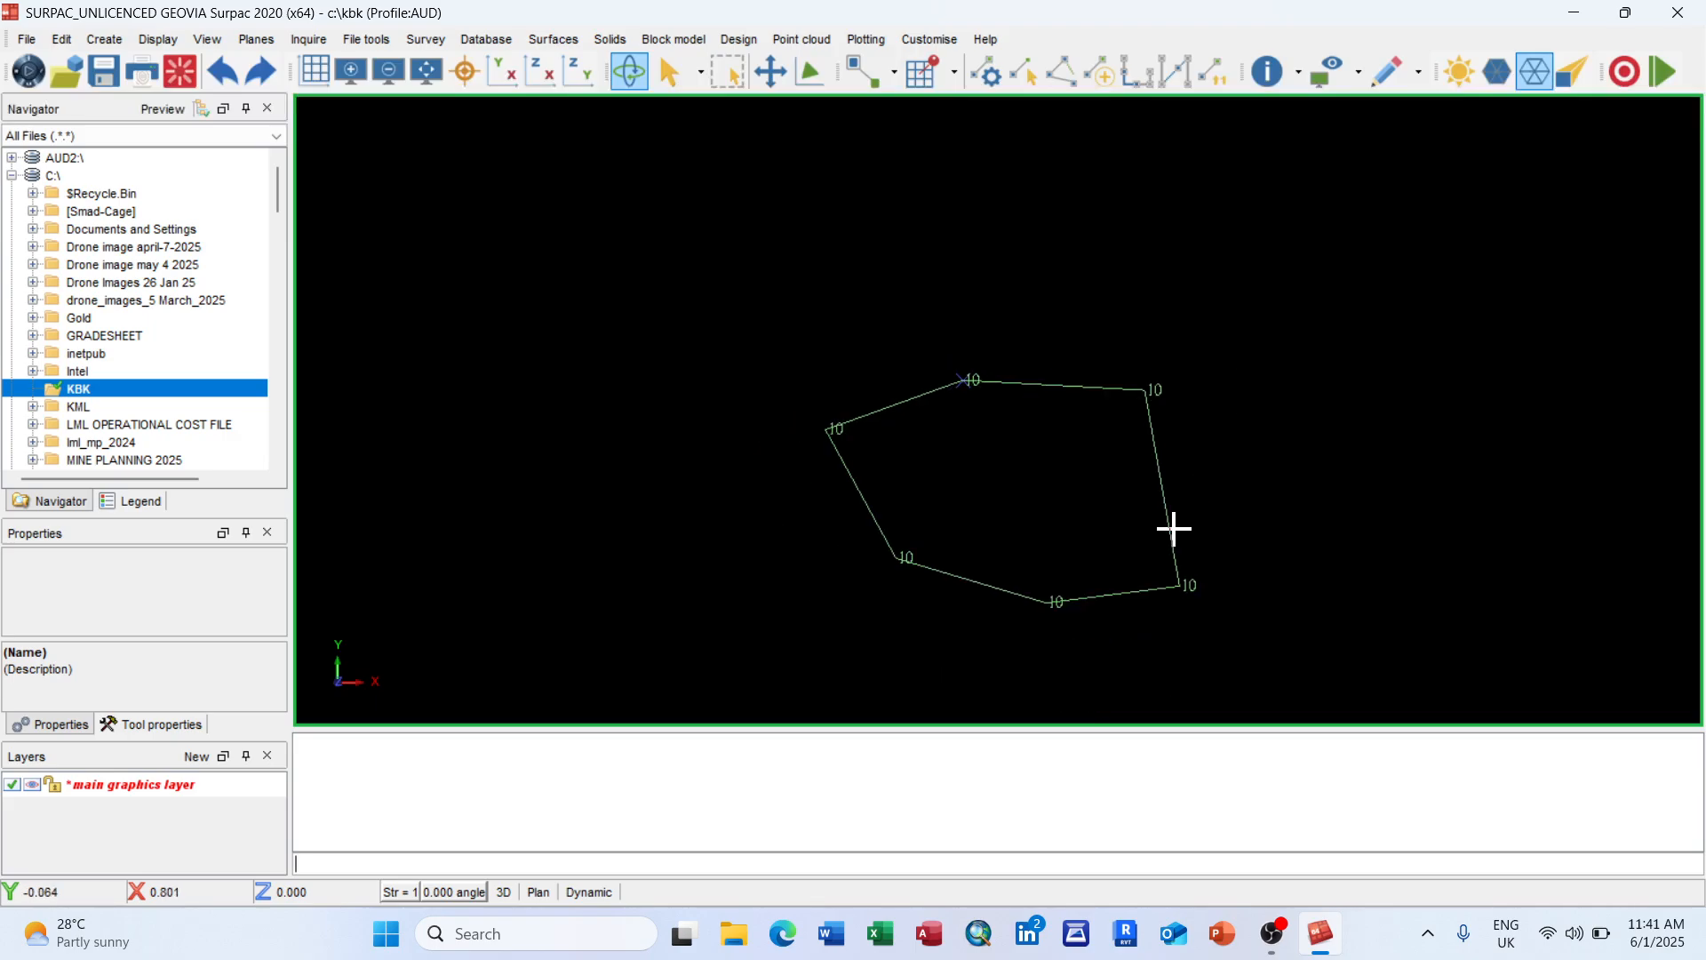
scroll(1221, 584, up, 2)
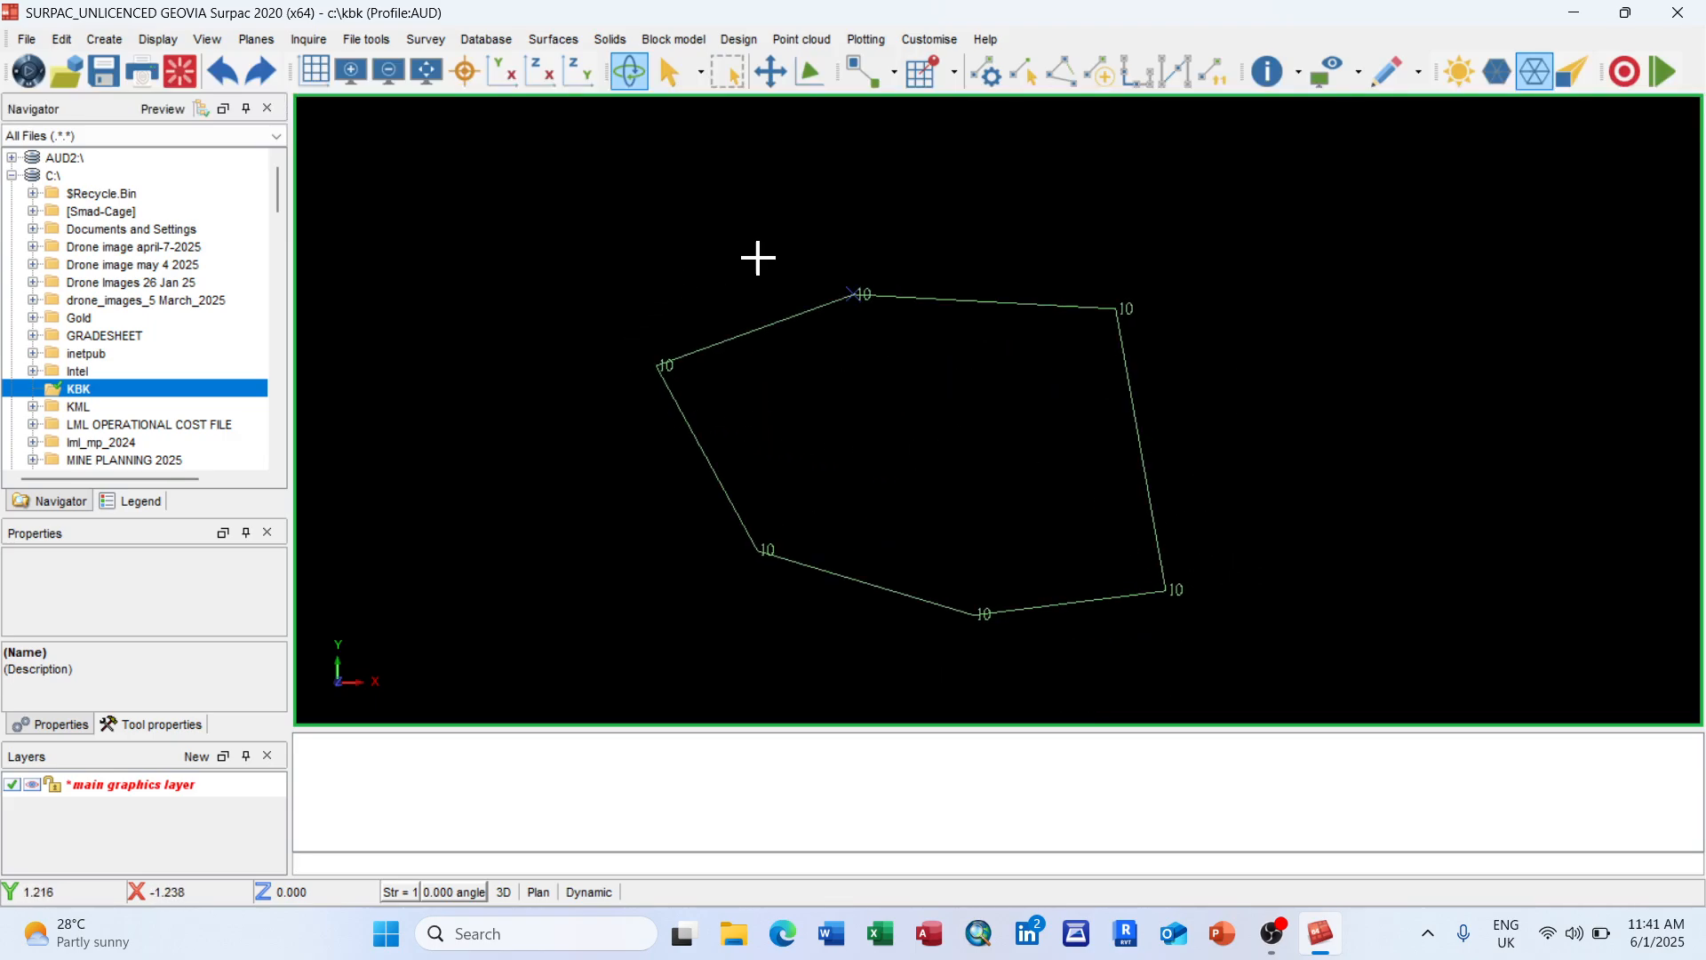
click(61, 40)
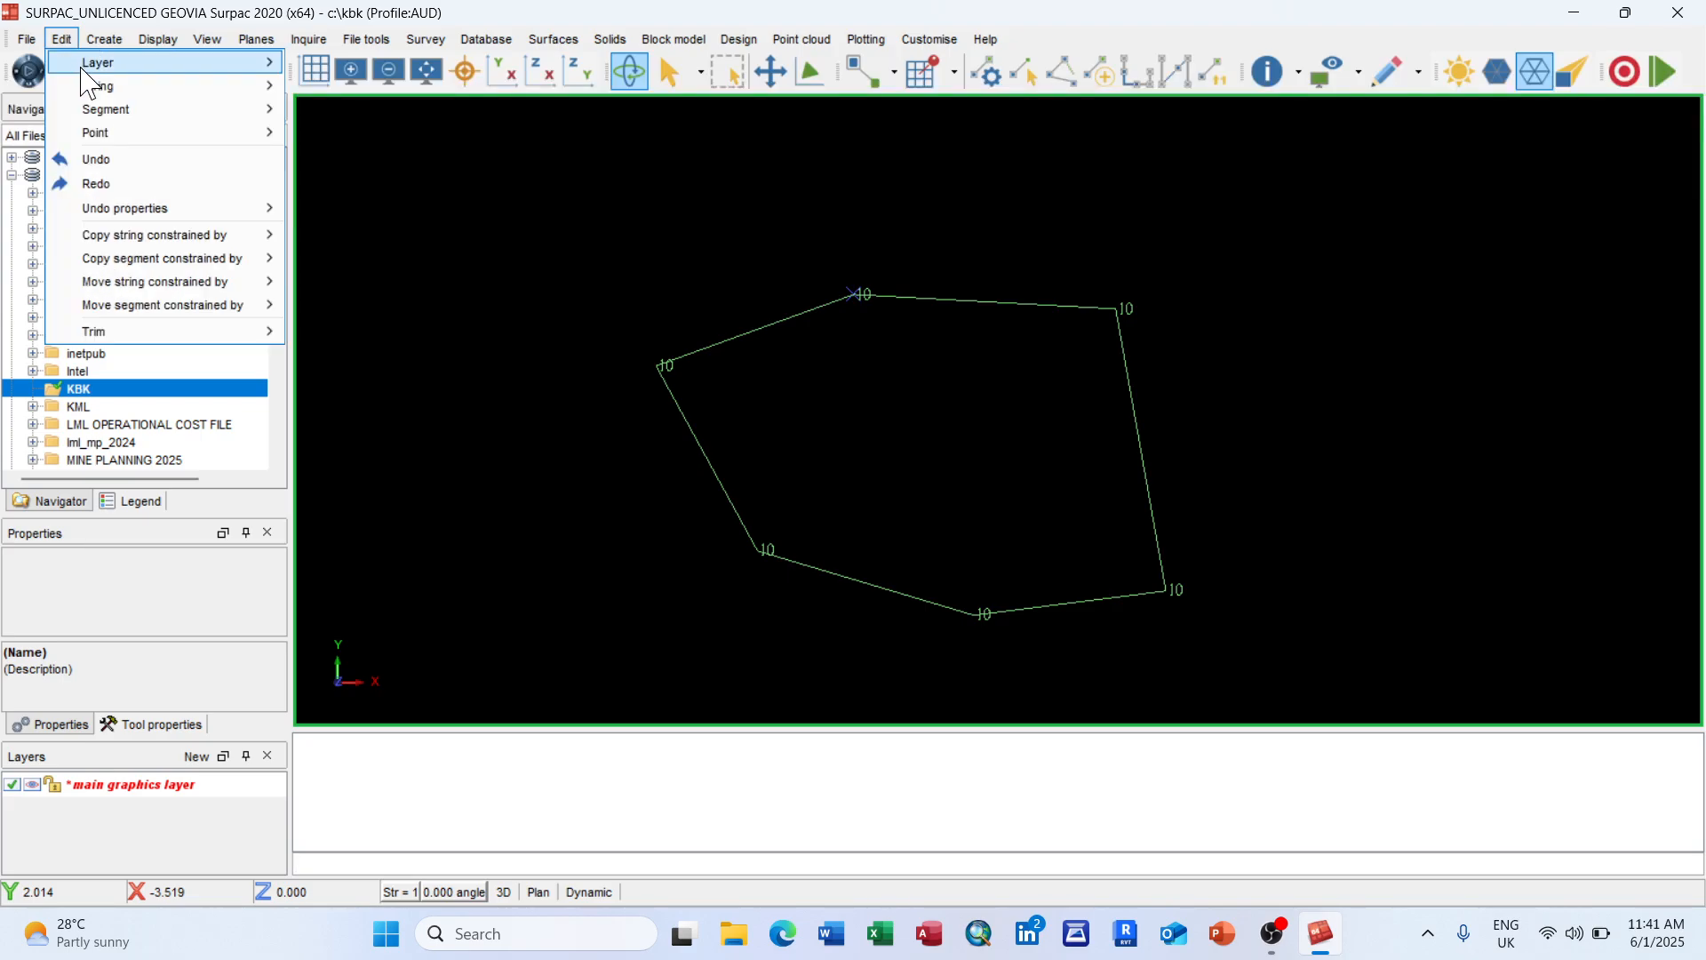
mouse_move(160, 112)
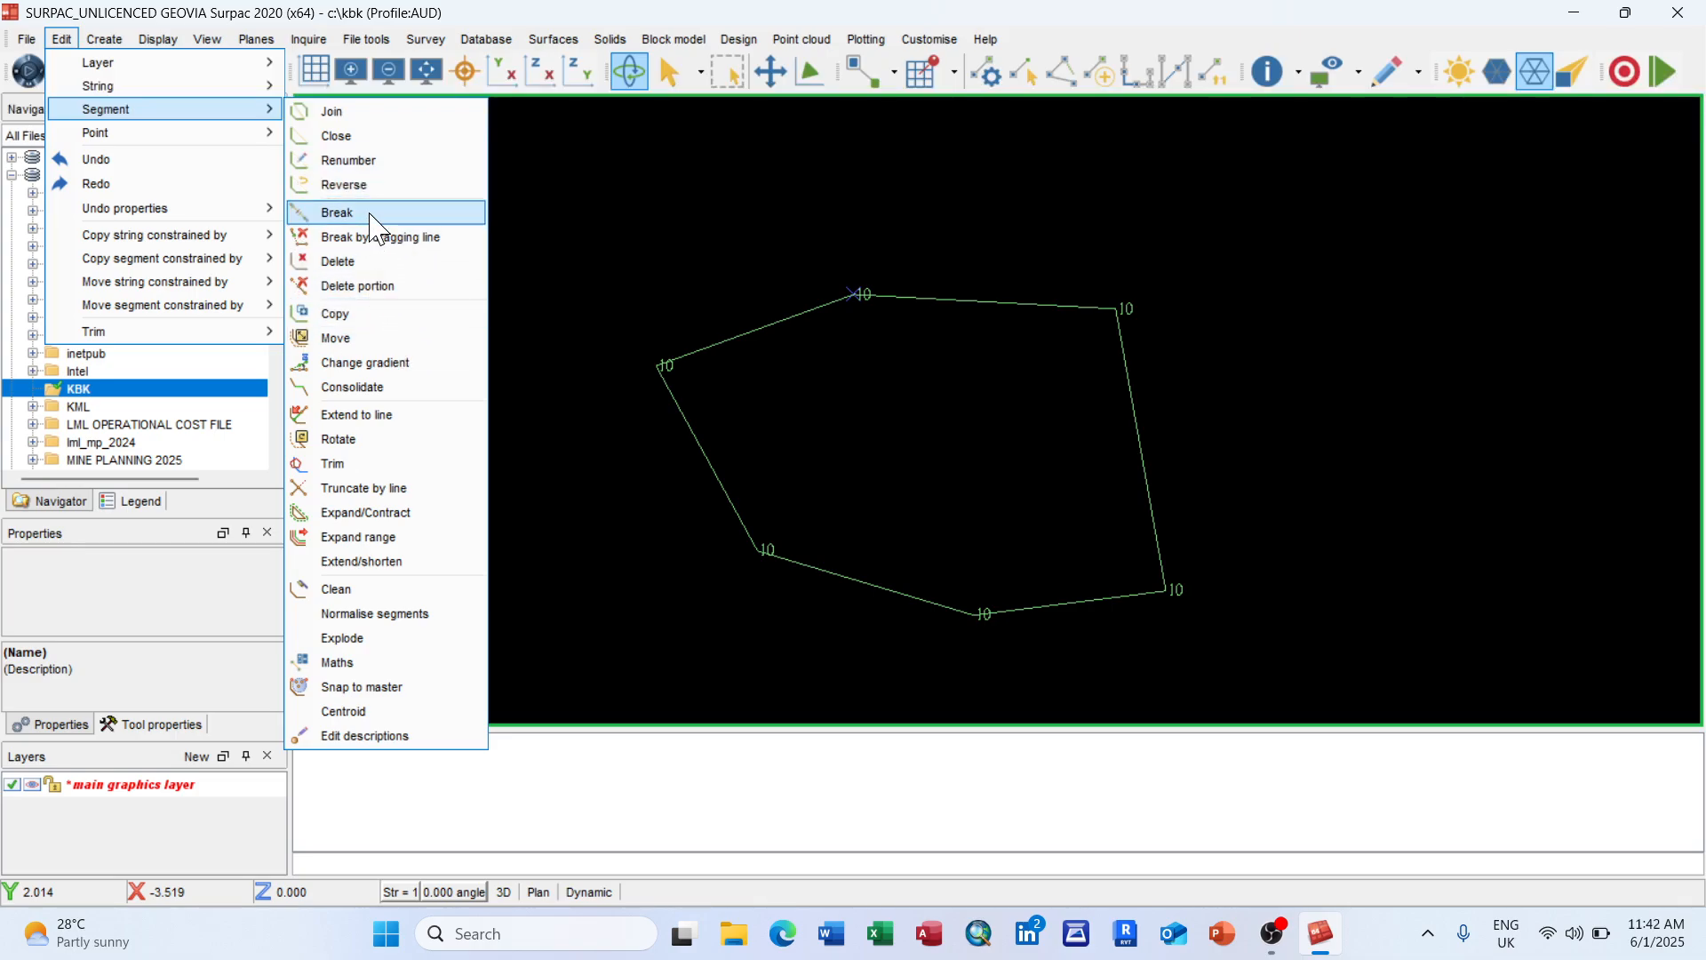
click(371, 213)
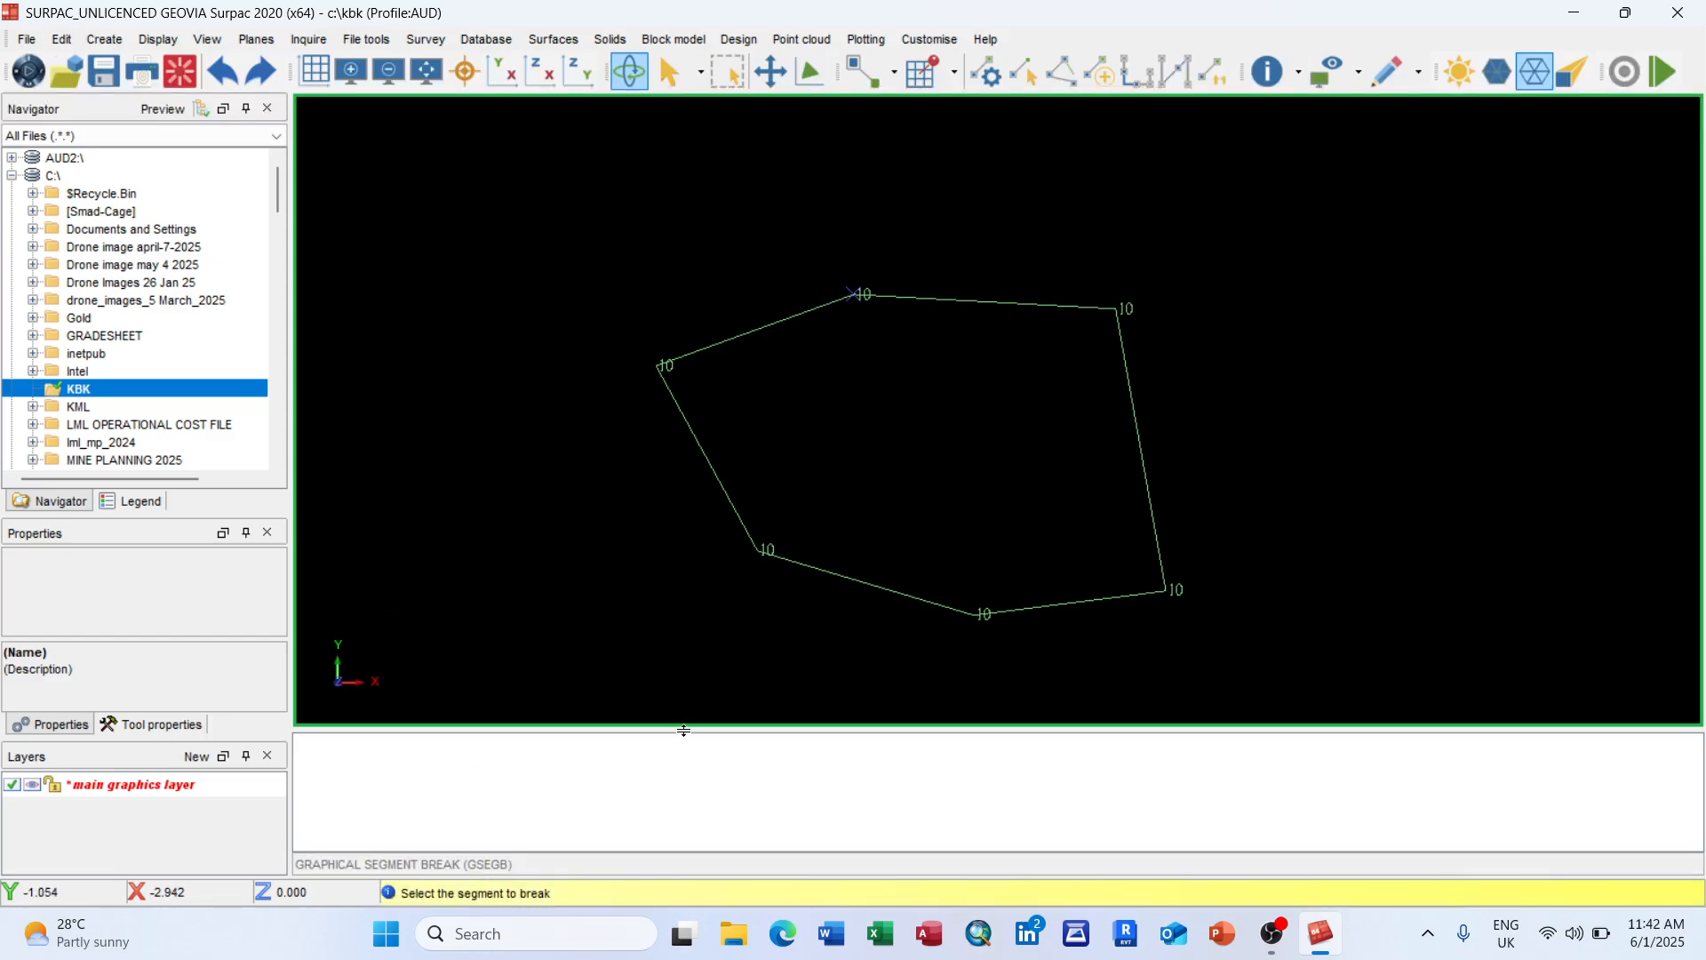
click(880, 586)
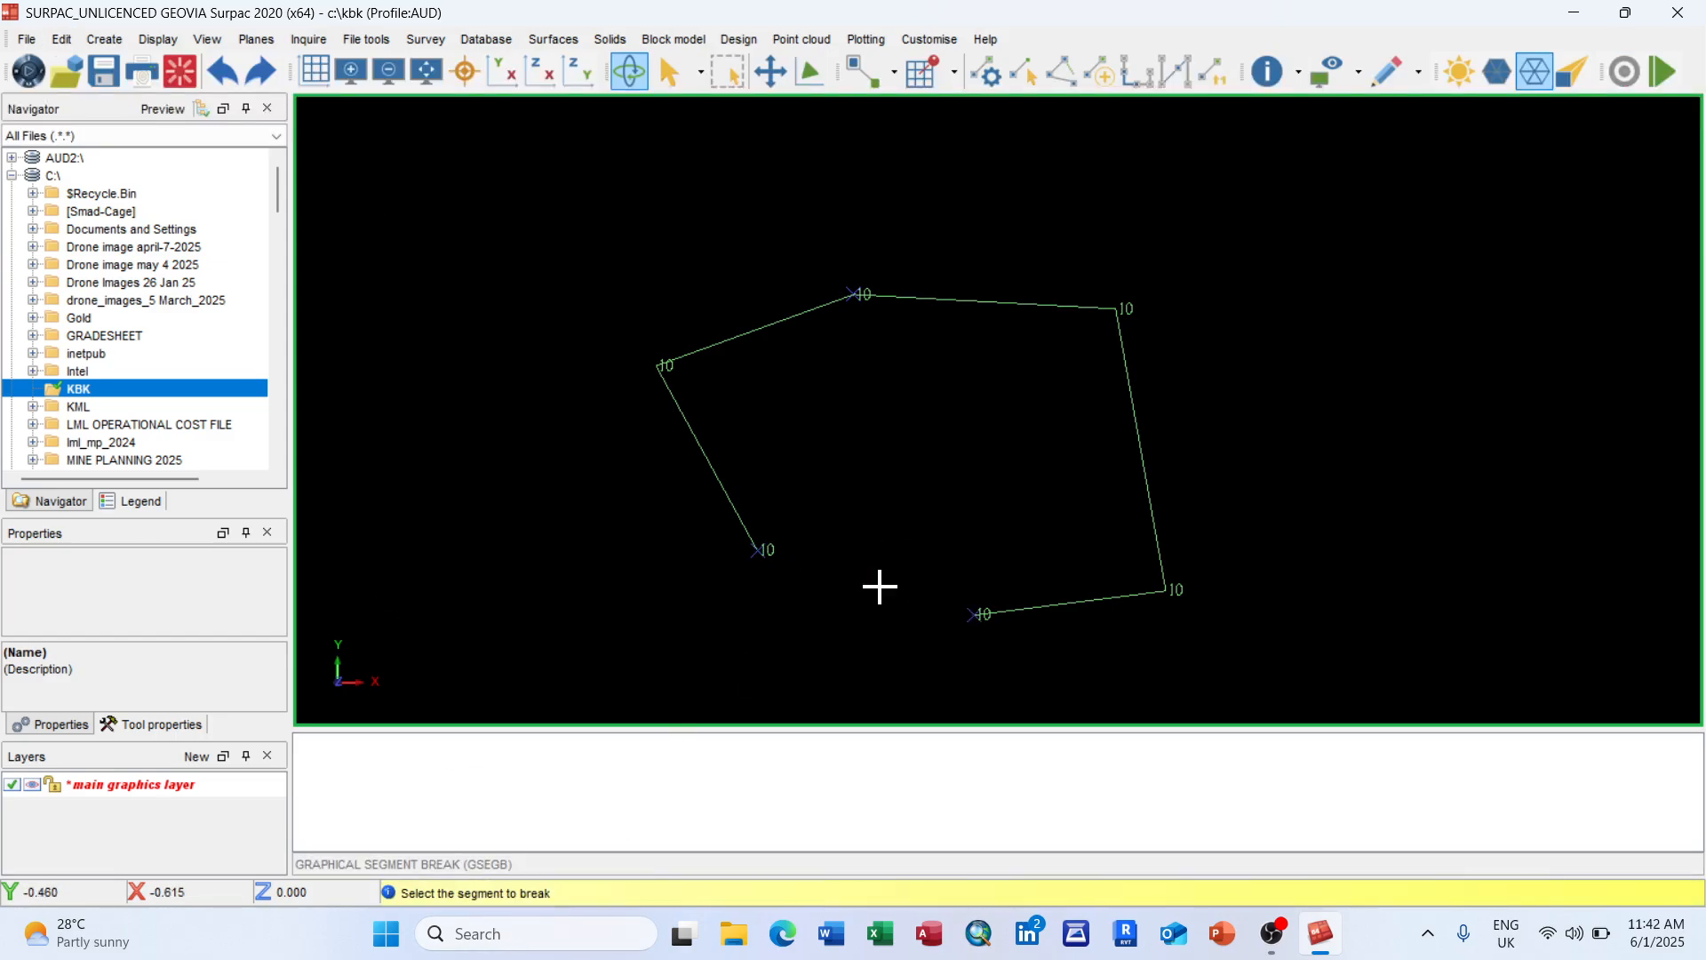
click(976, 301)
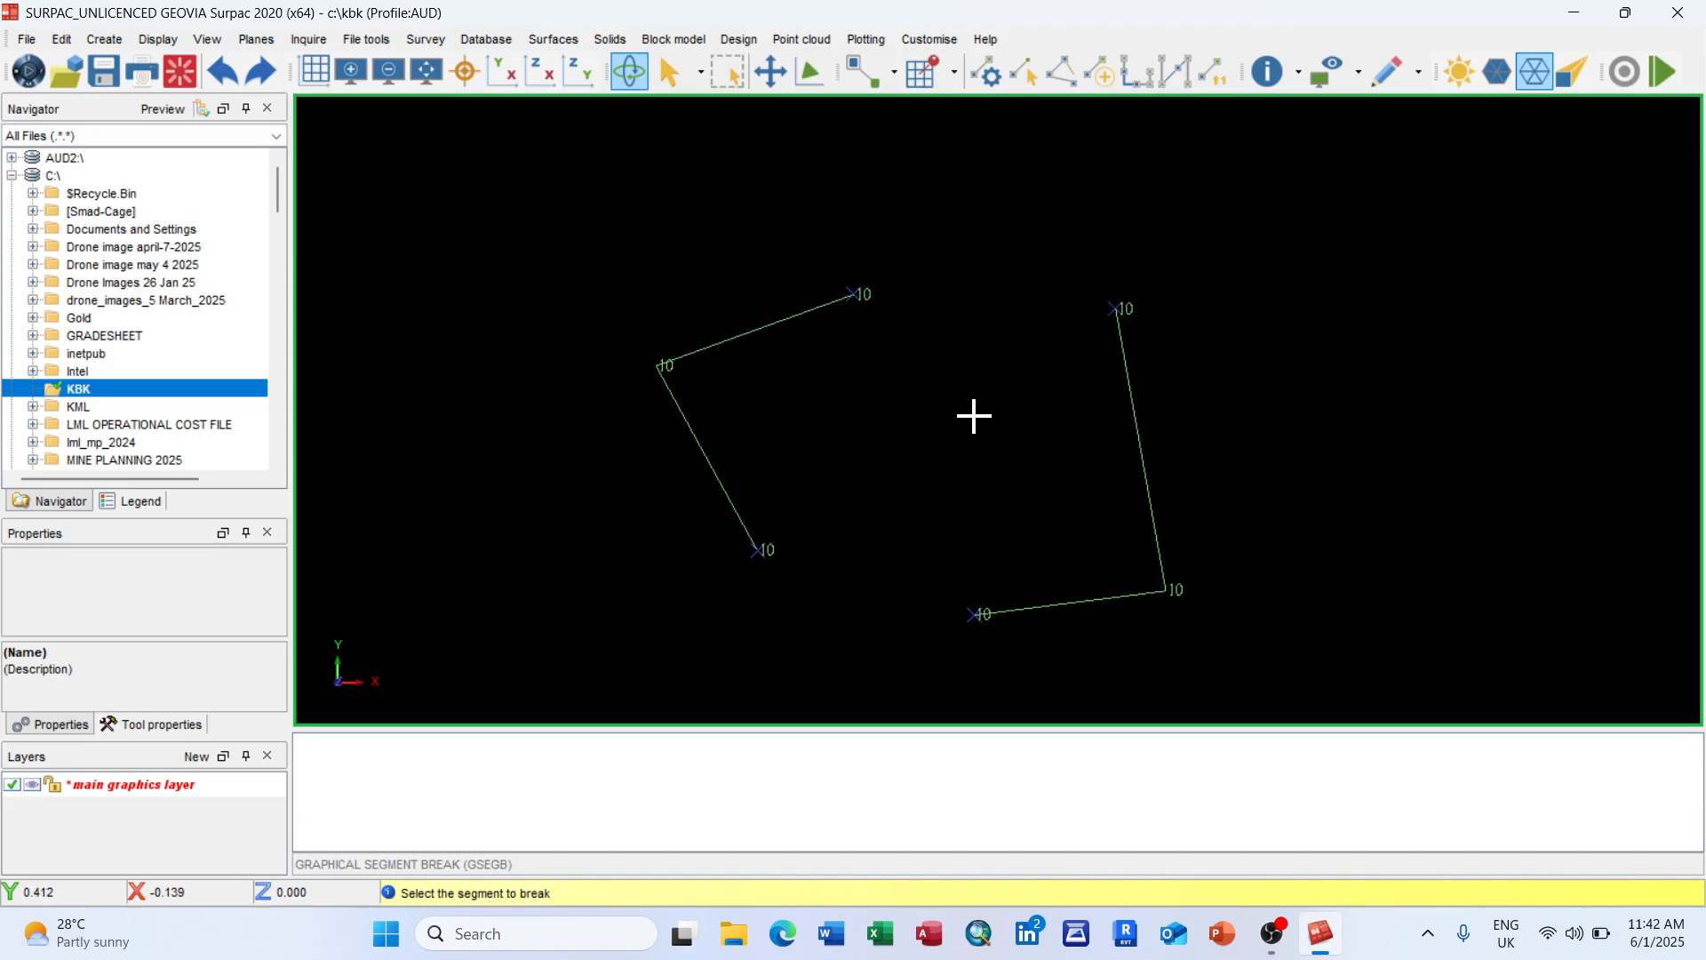
key(Escape)
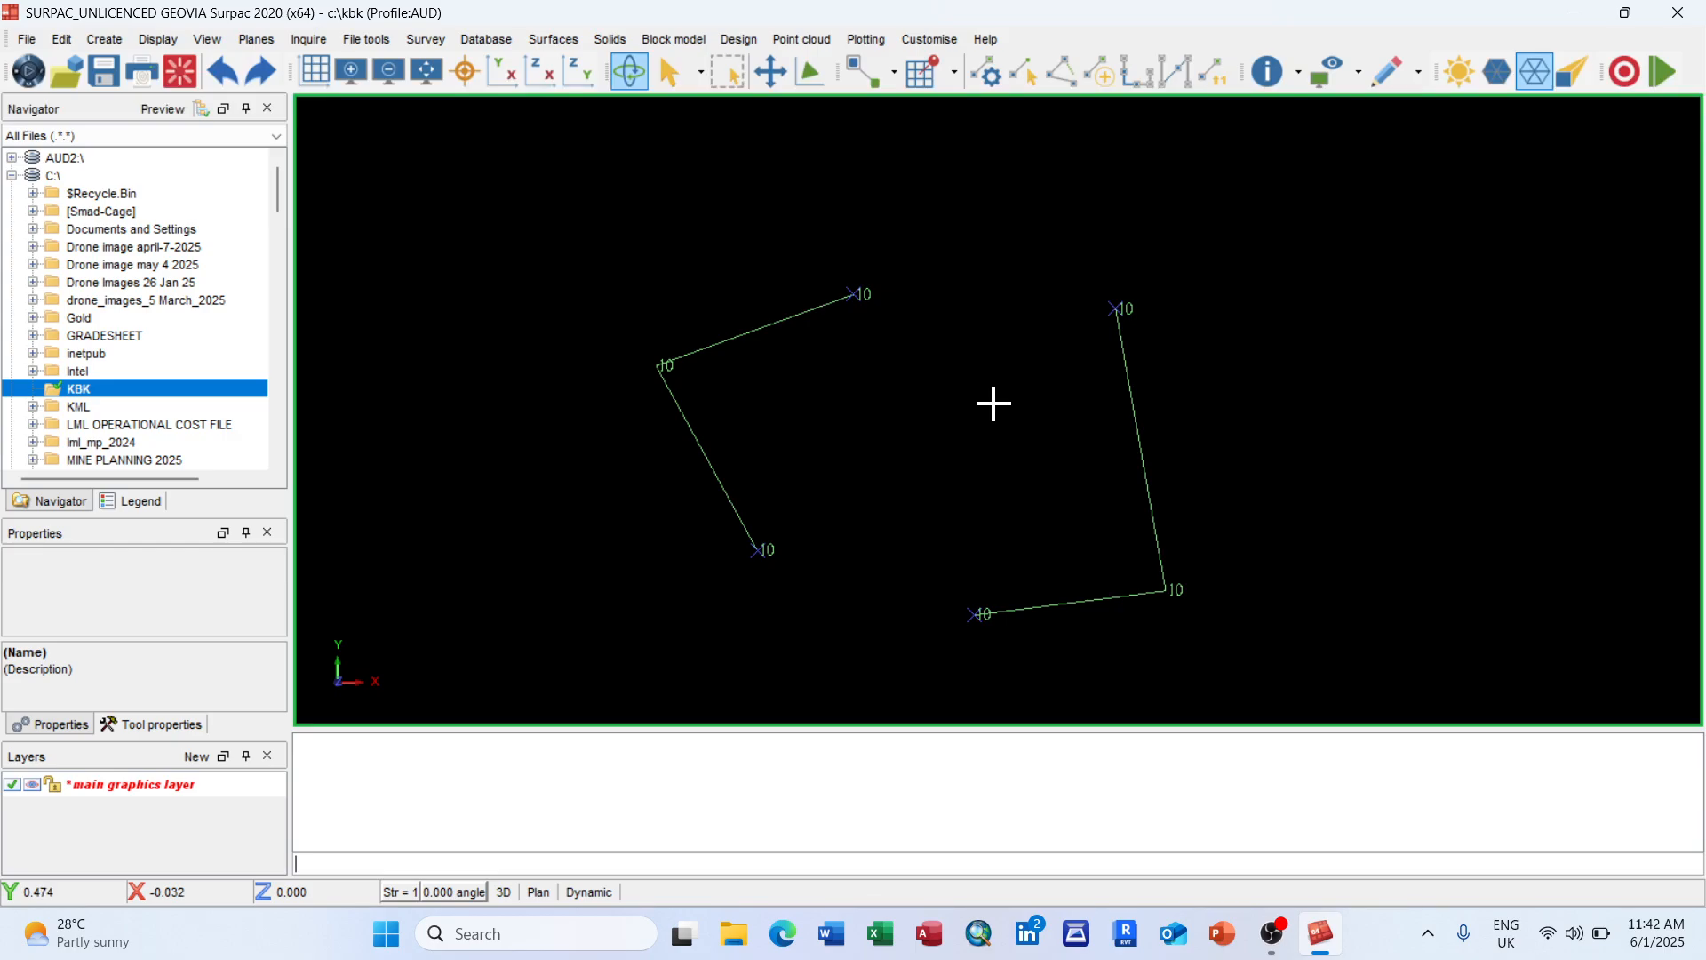
click(224, 71)
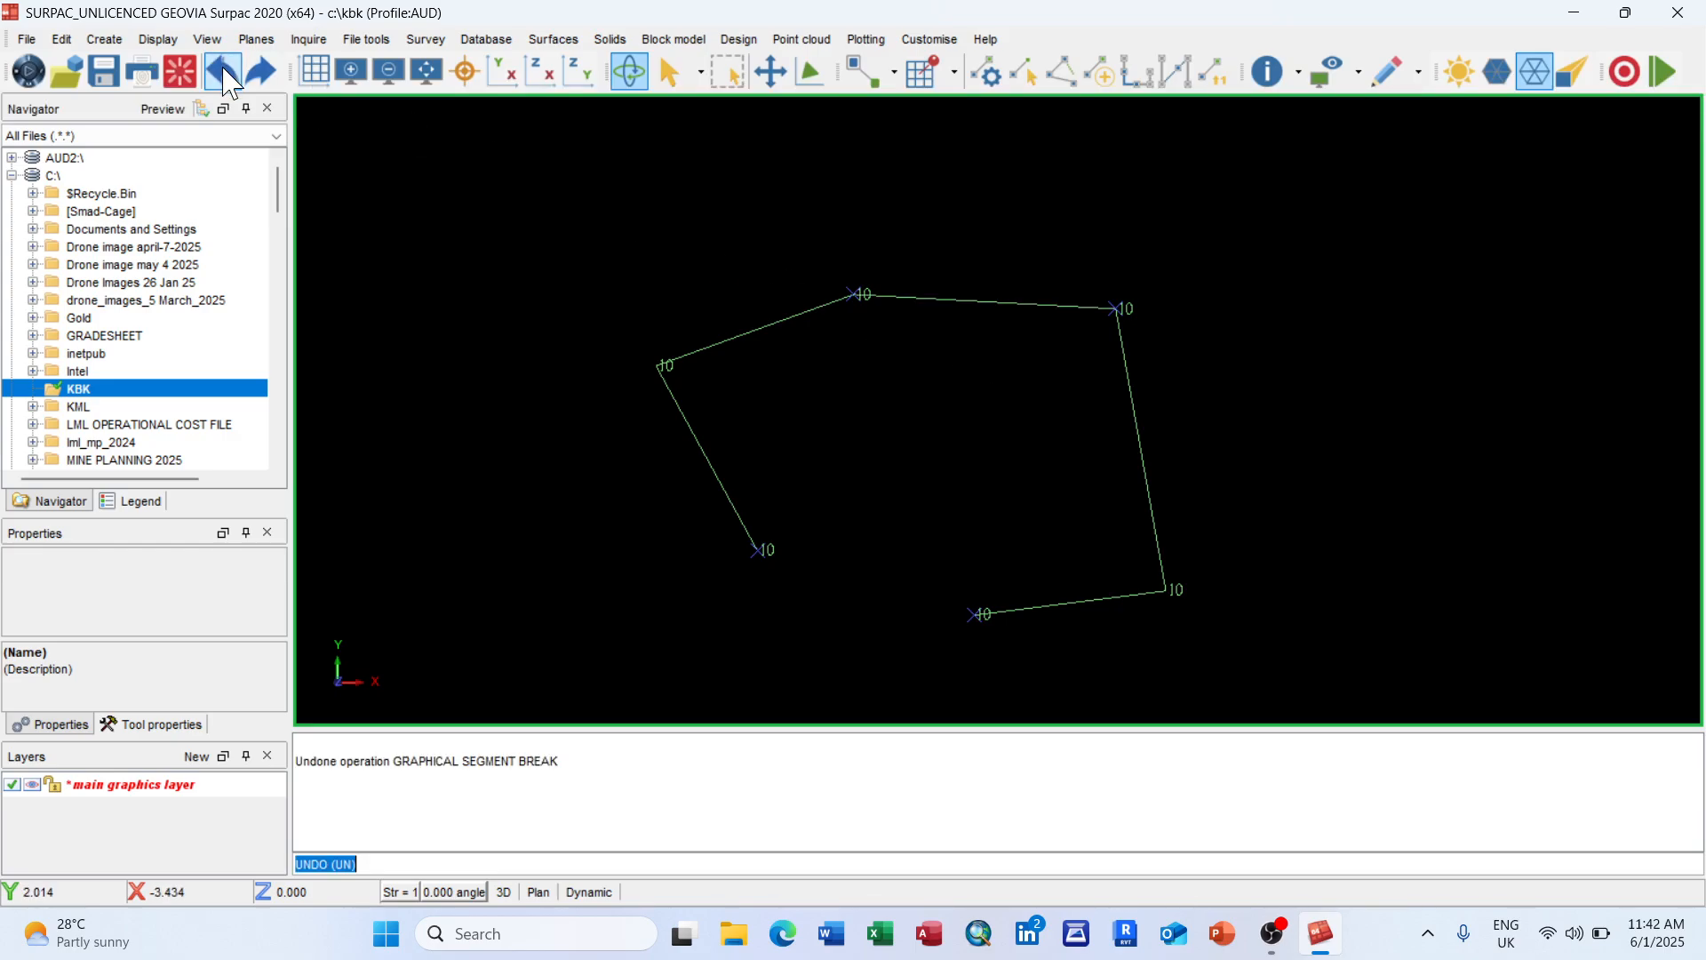
click(224, 71)
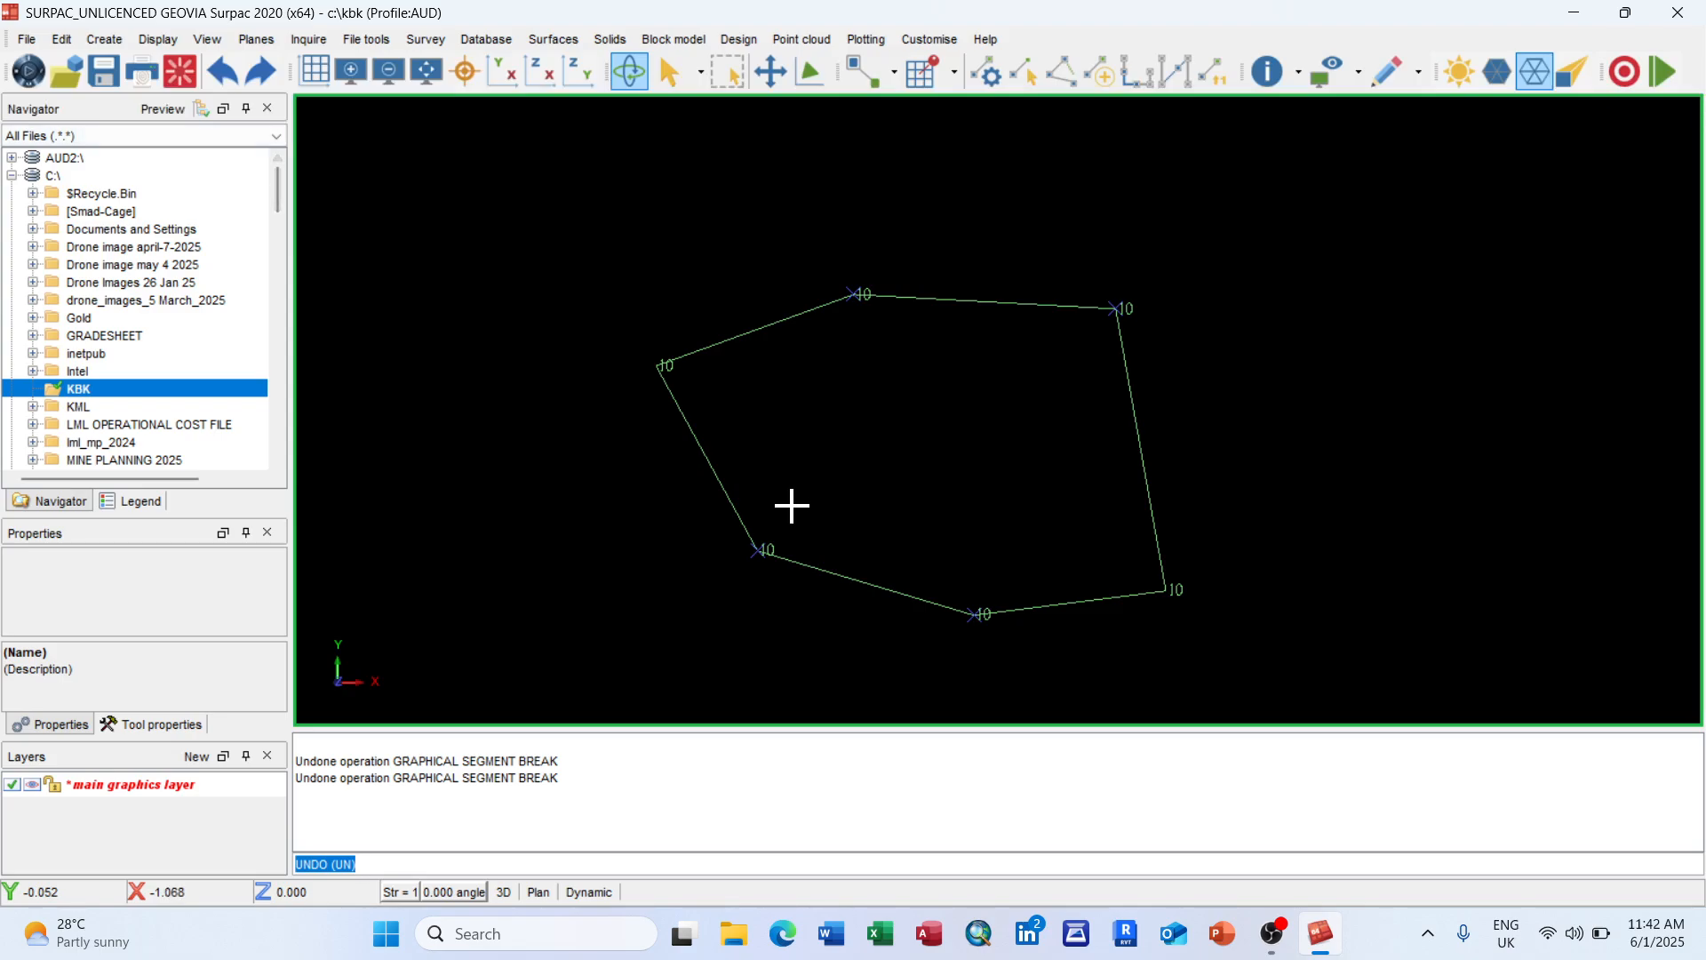
right_click(552, 757)
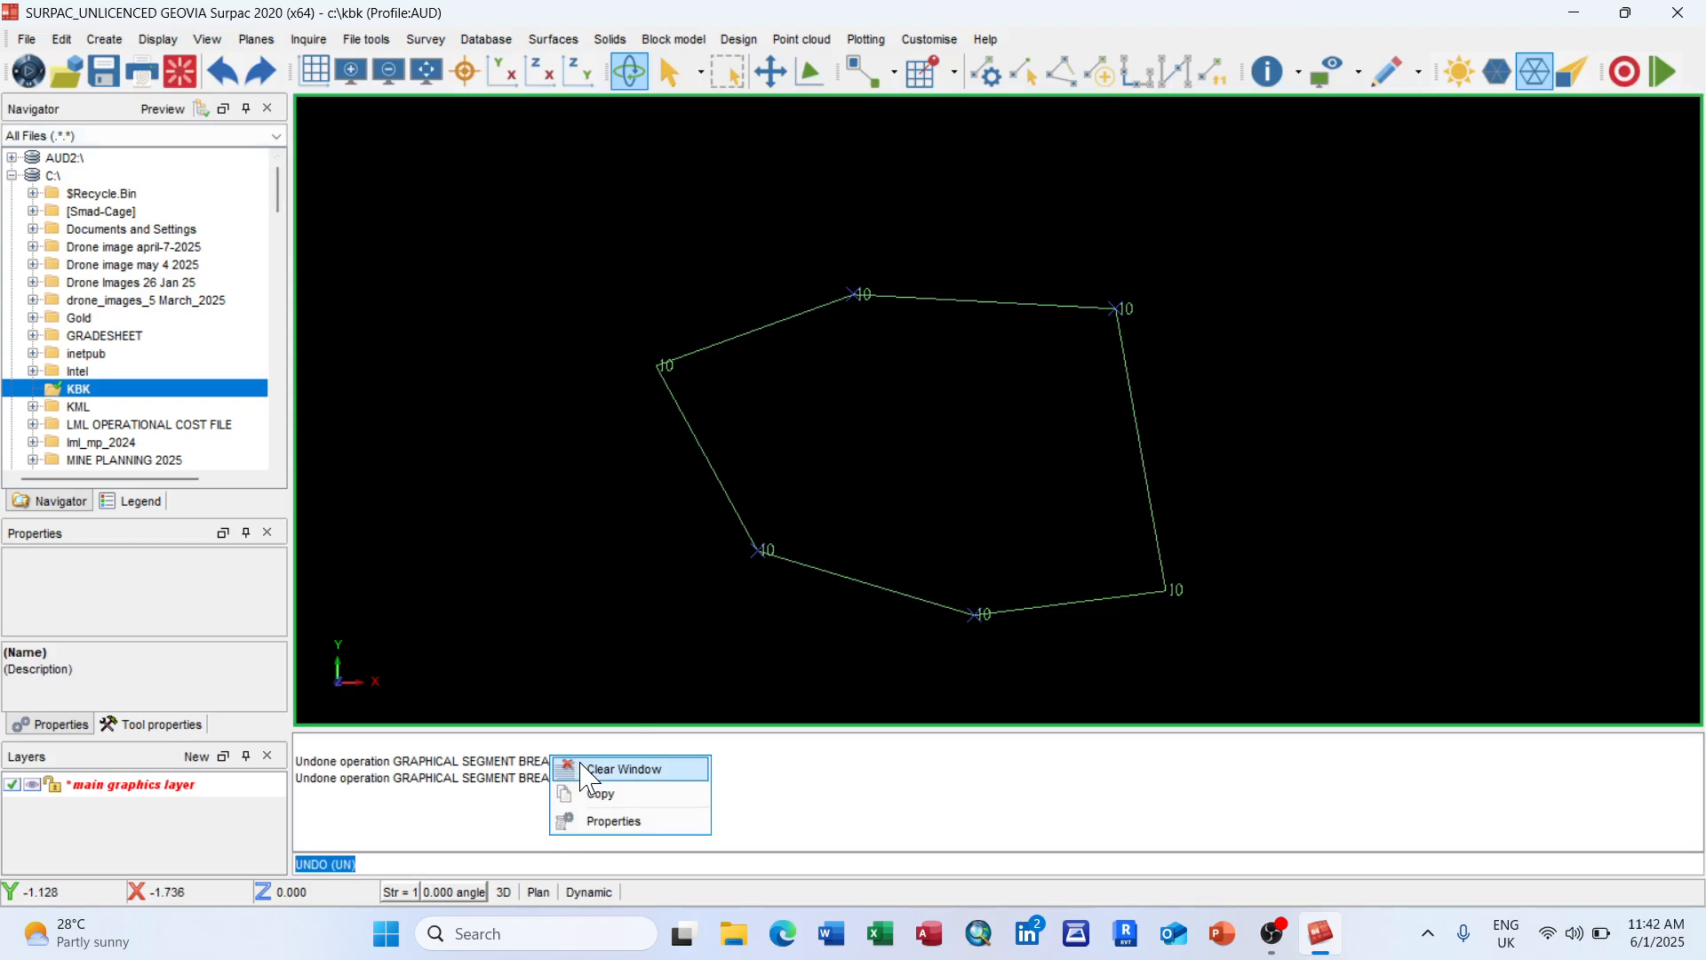
click(588, 770)
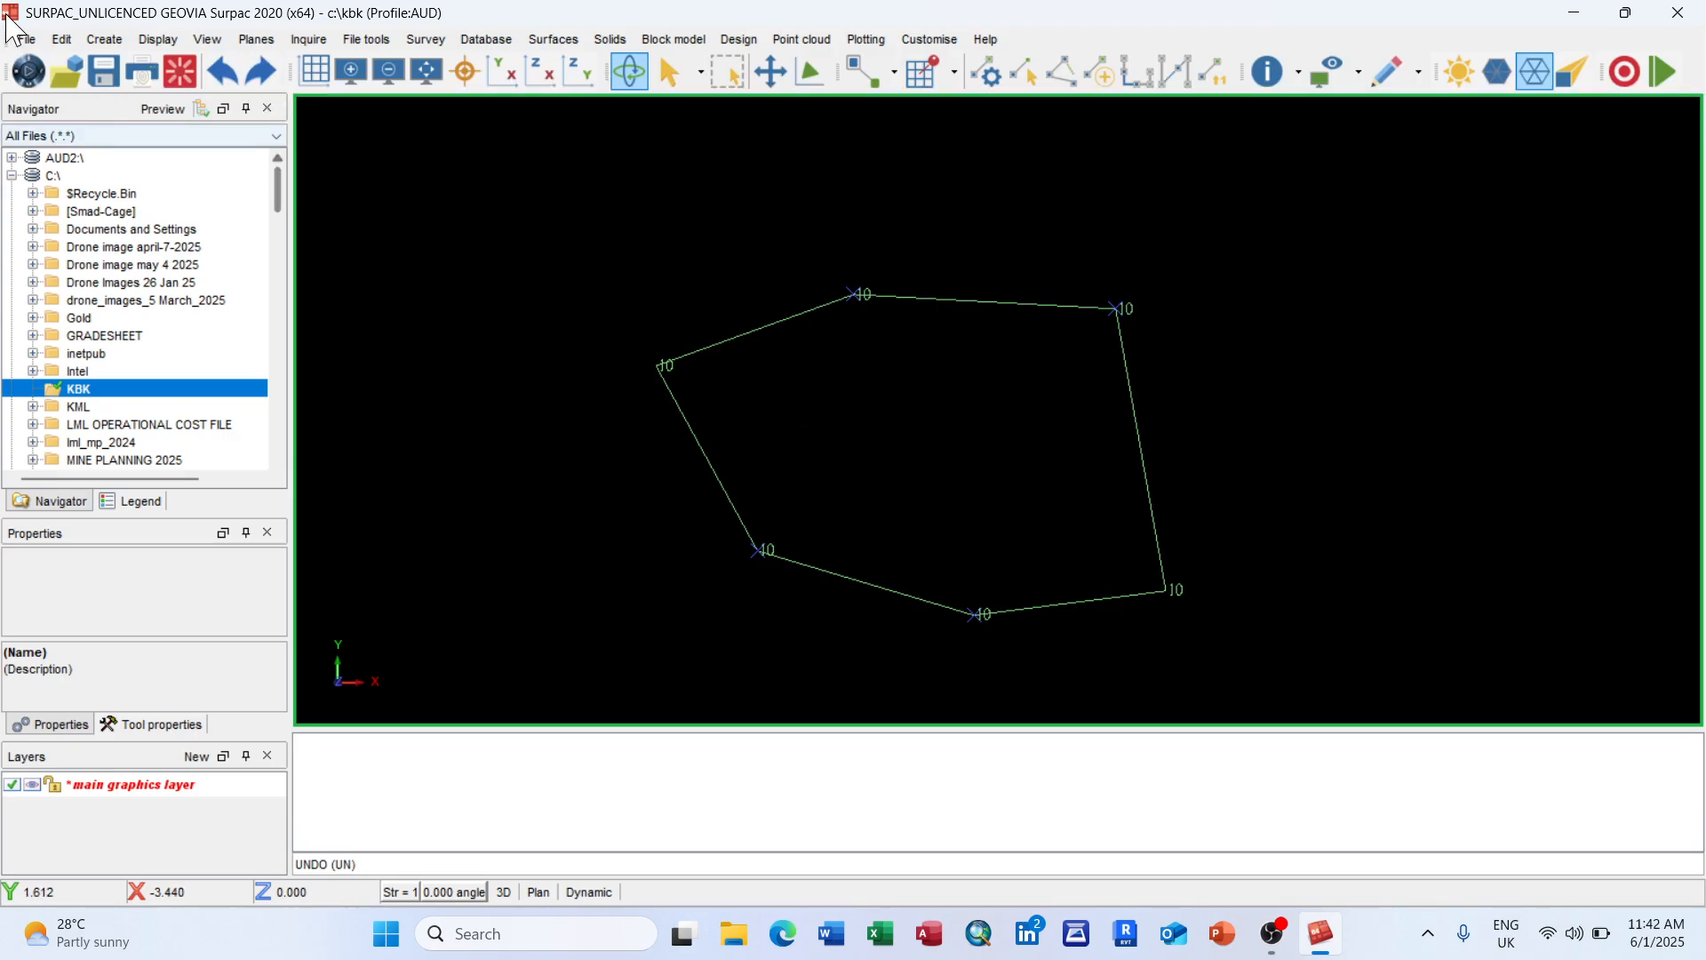
click(62, 40)
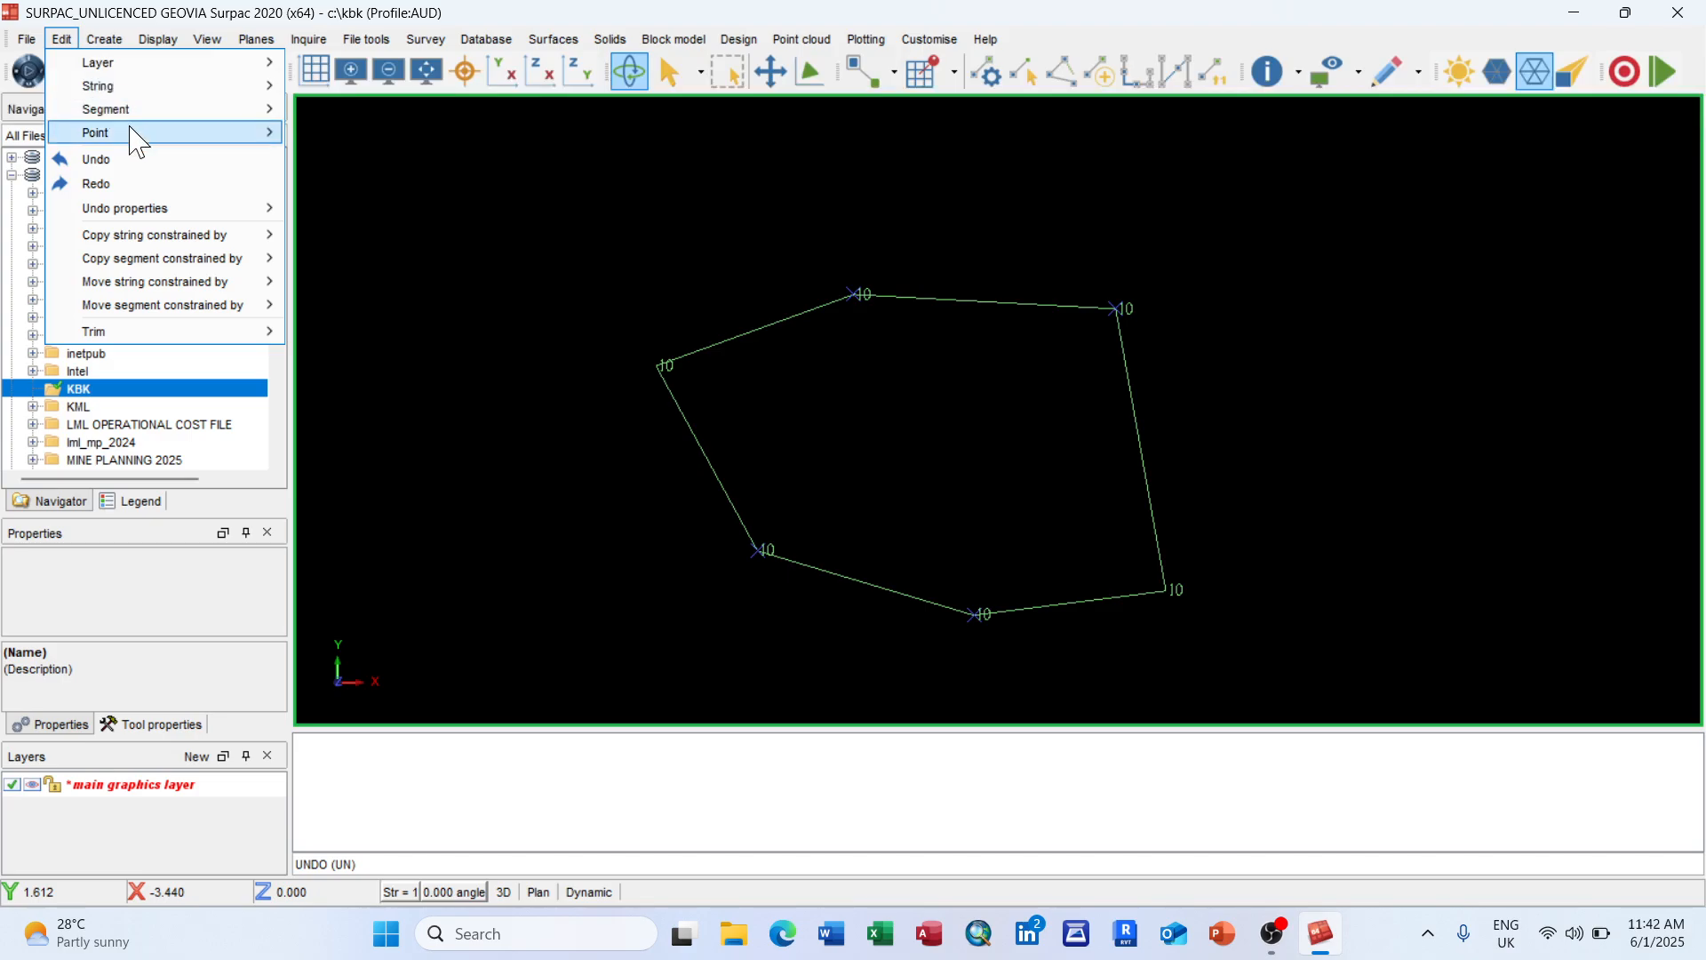
Step: Copy the polygon segment as string 5, placing the duplicate just right of the original
mouse_move(135, 140)
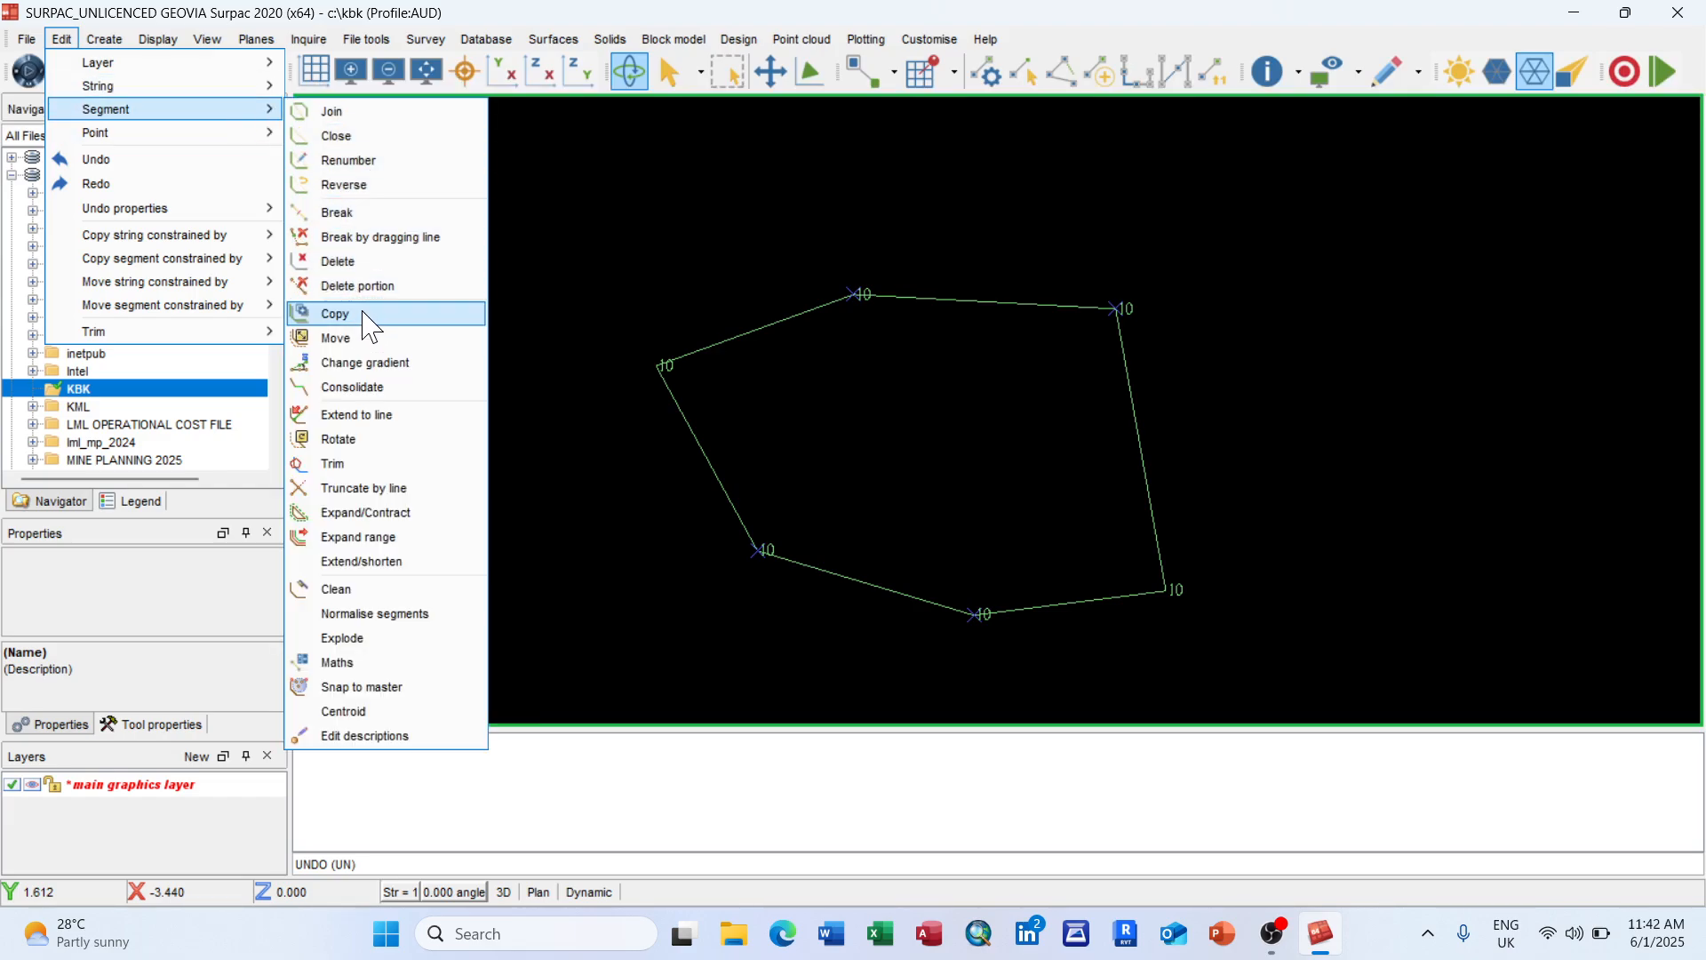
click(369, 327)
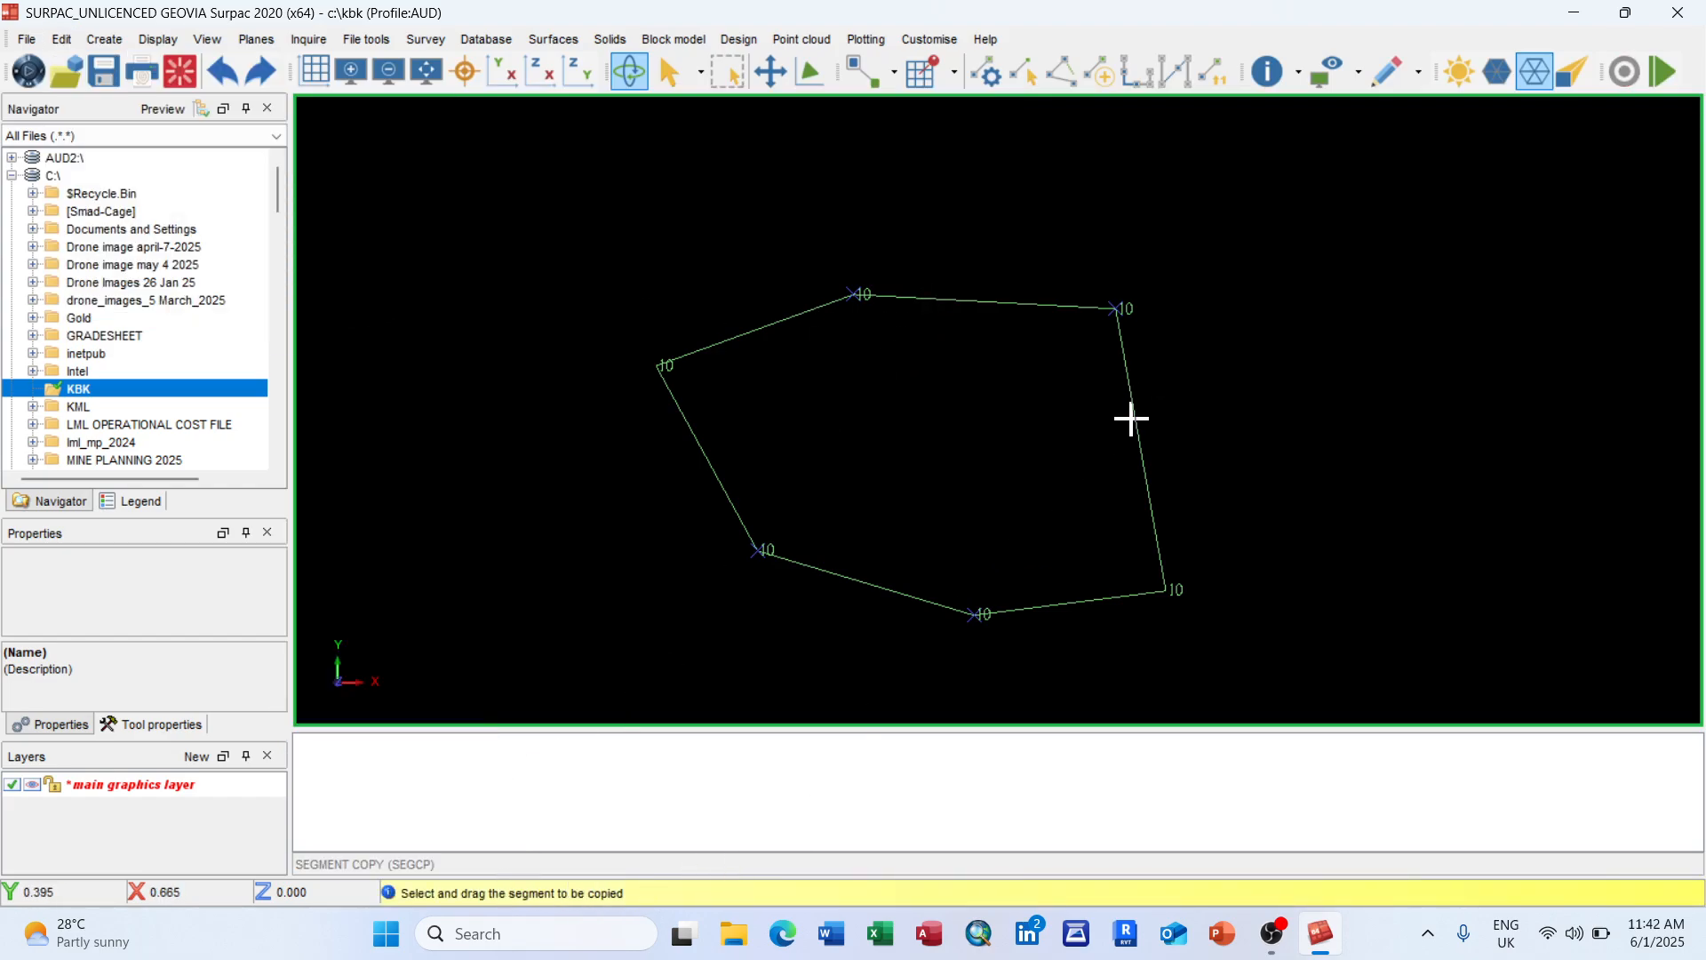
drag(1135, 415, 1600, 398)
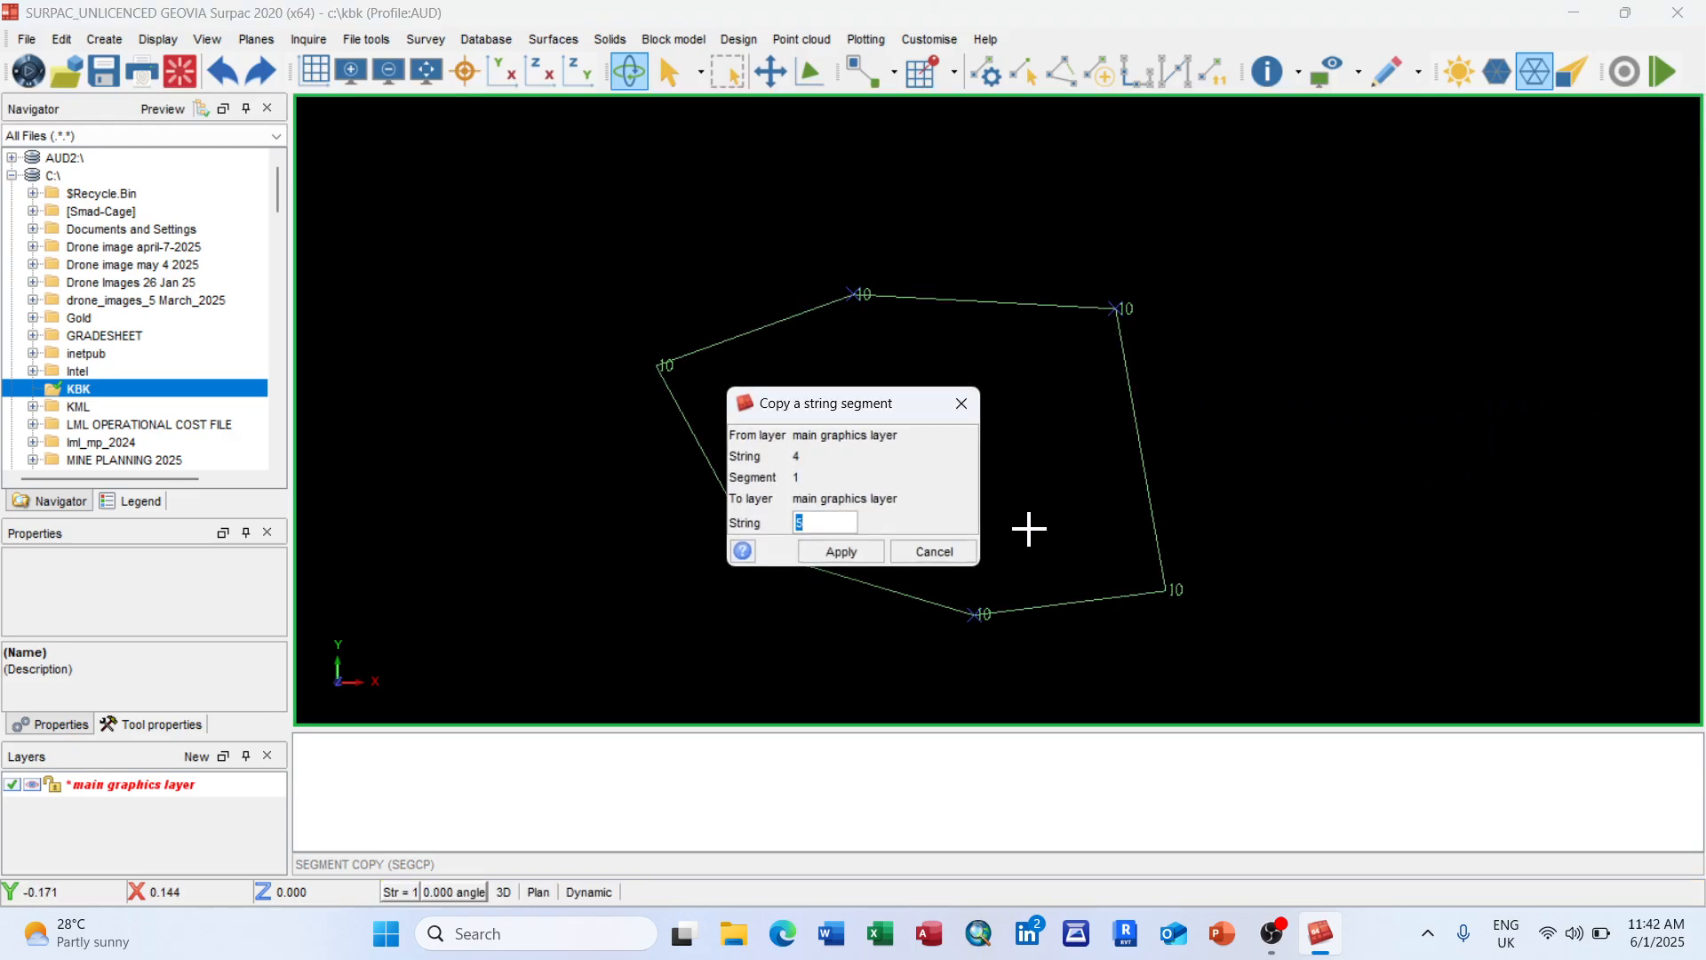
click(840, 551)
scroll(1143, 411, down, 2)
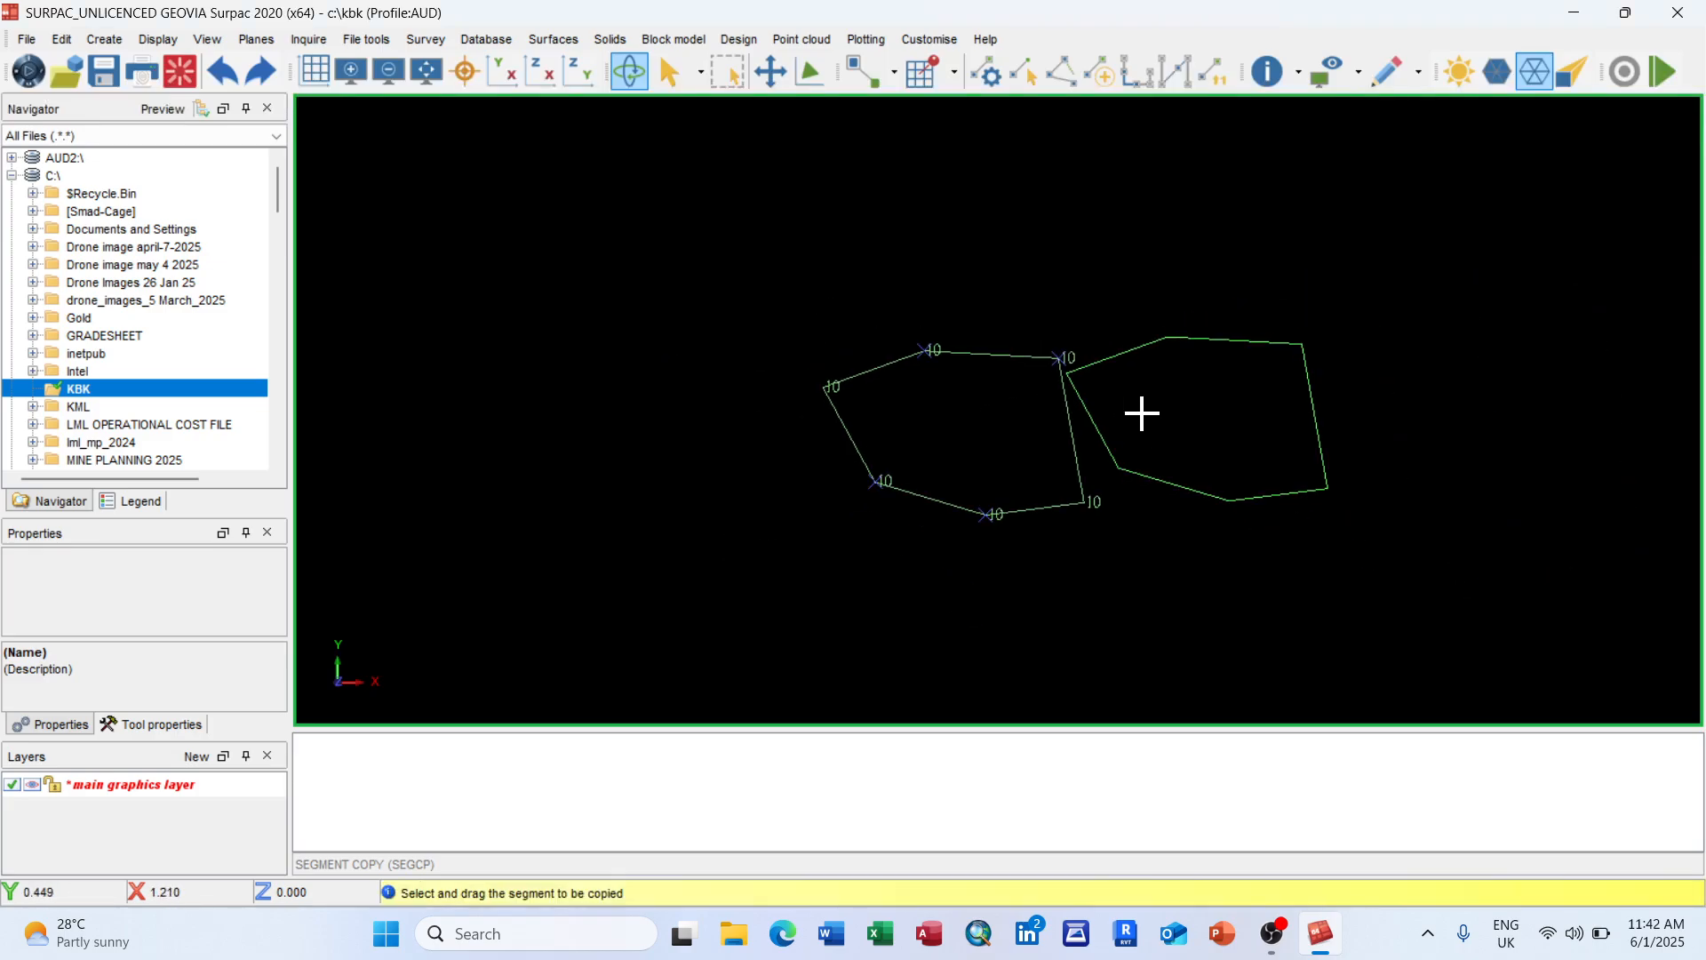
key(Escape)
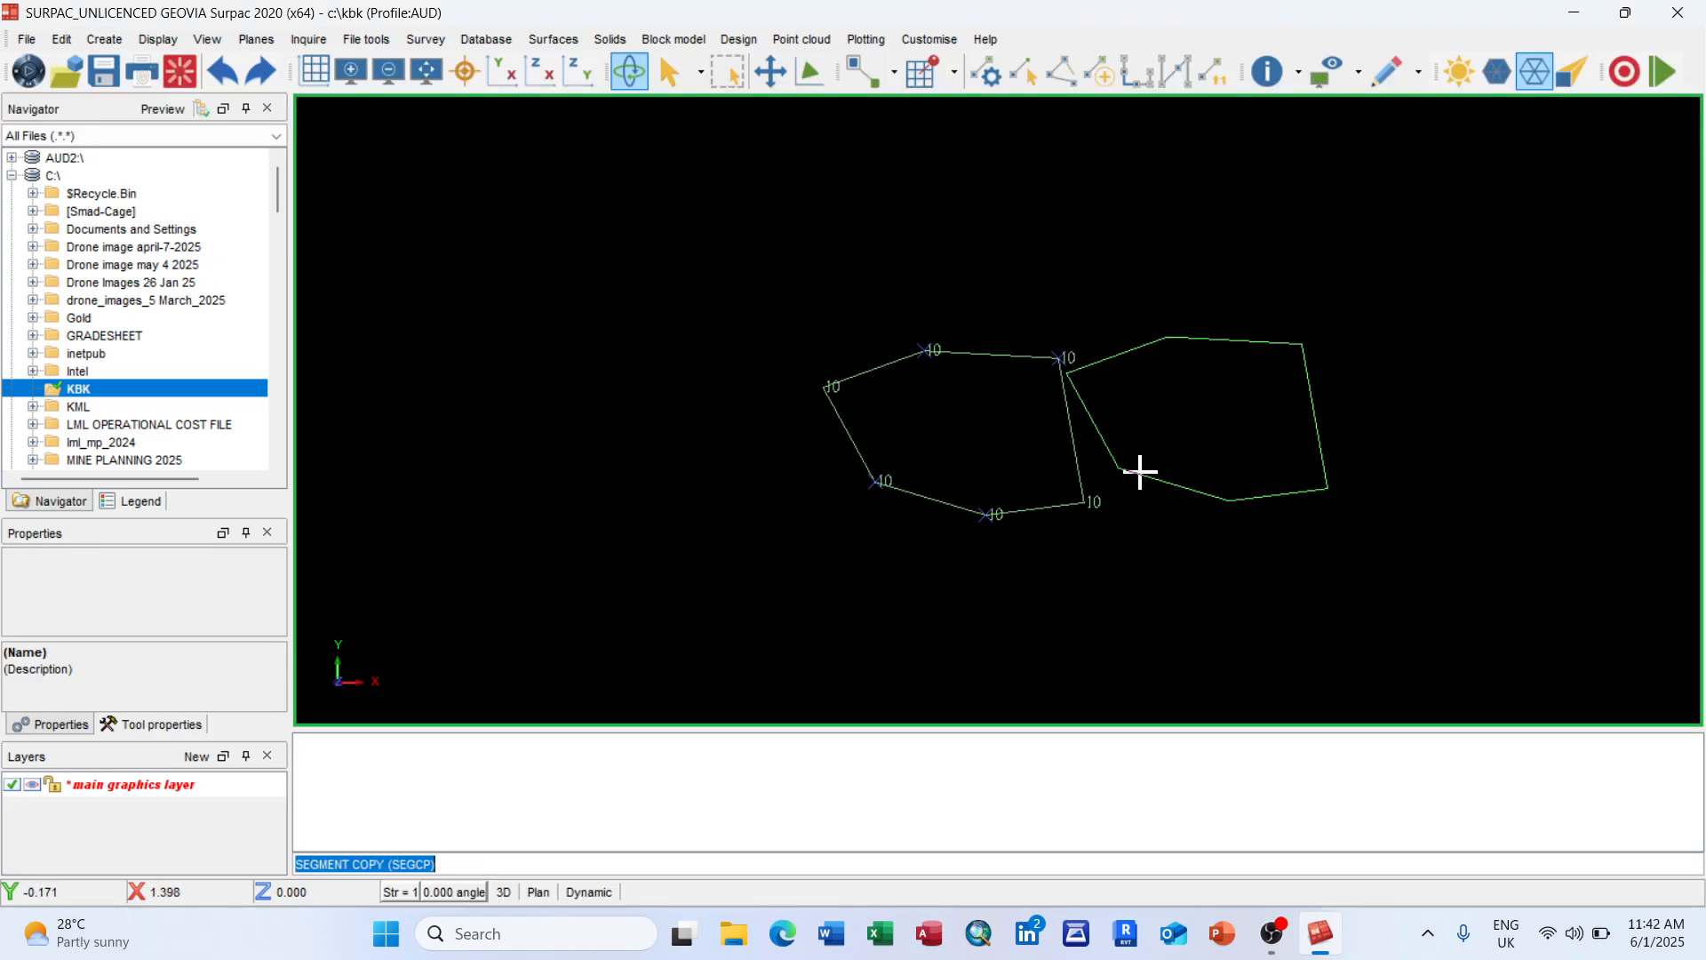
scroll(1160, 462, up, 1)
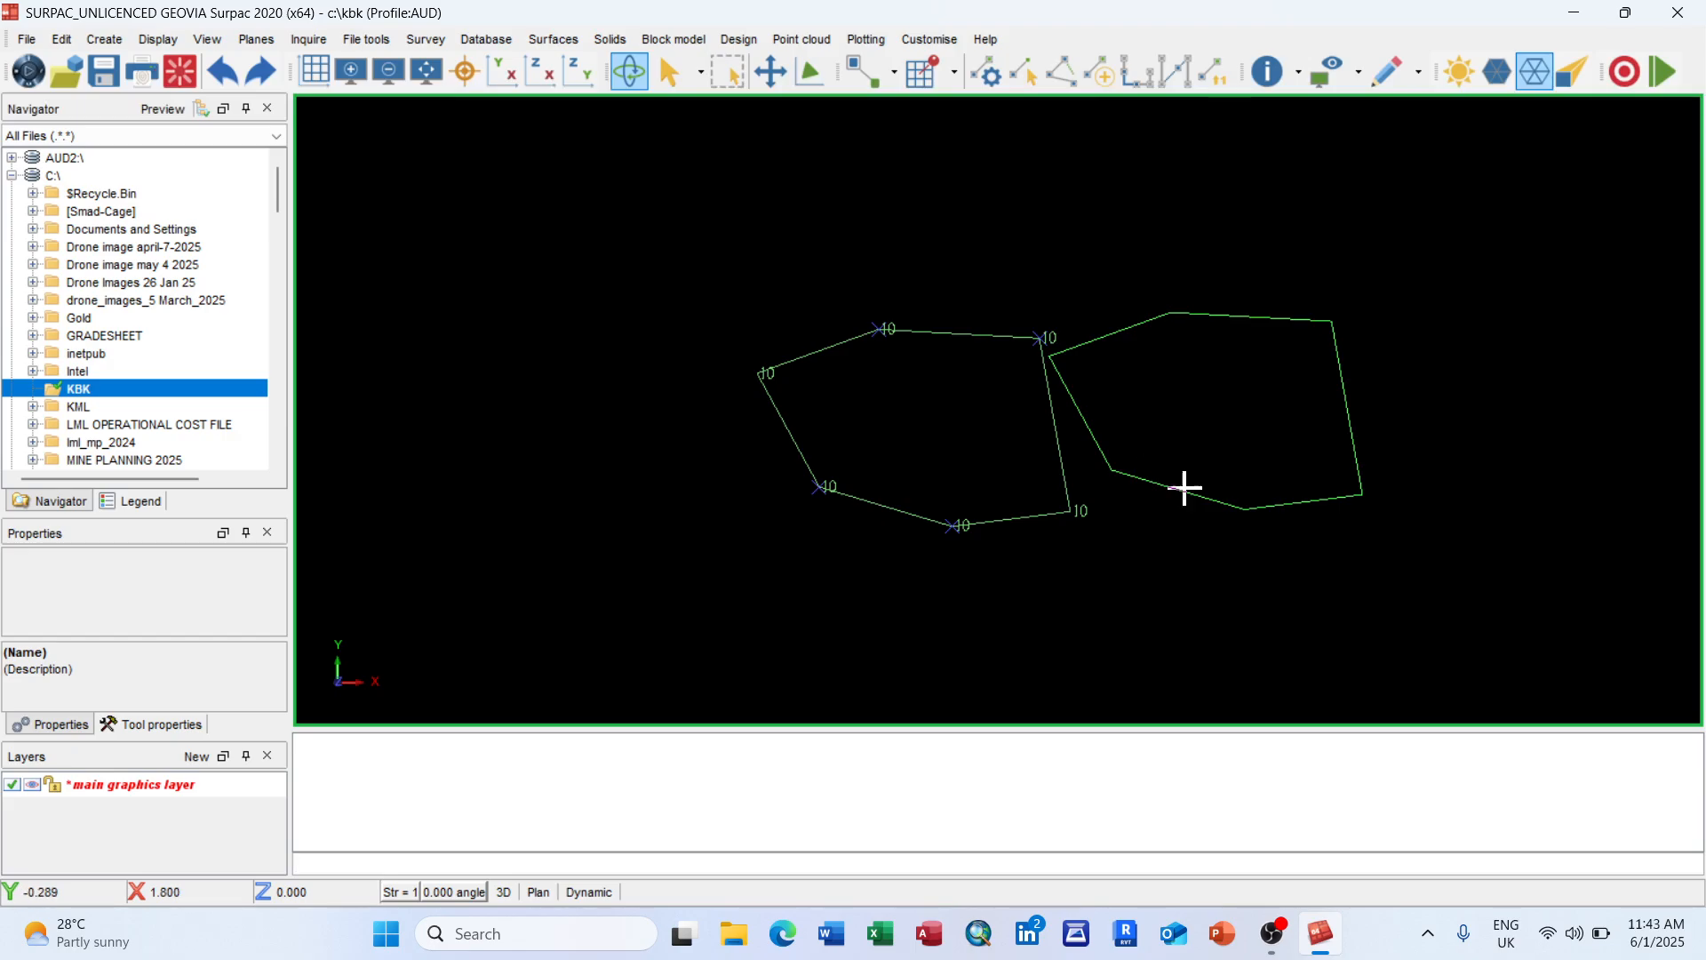
click(1276, 933)
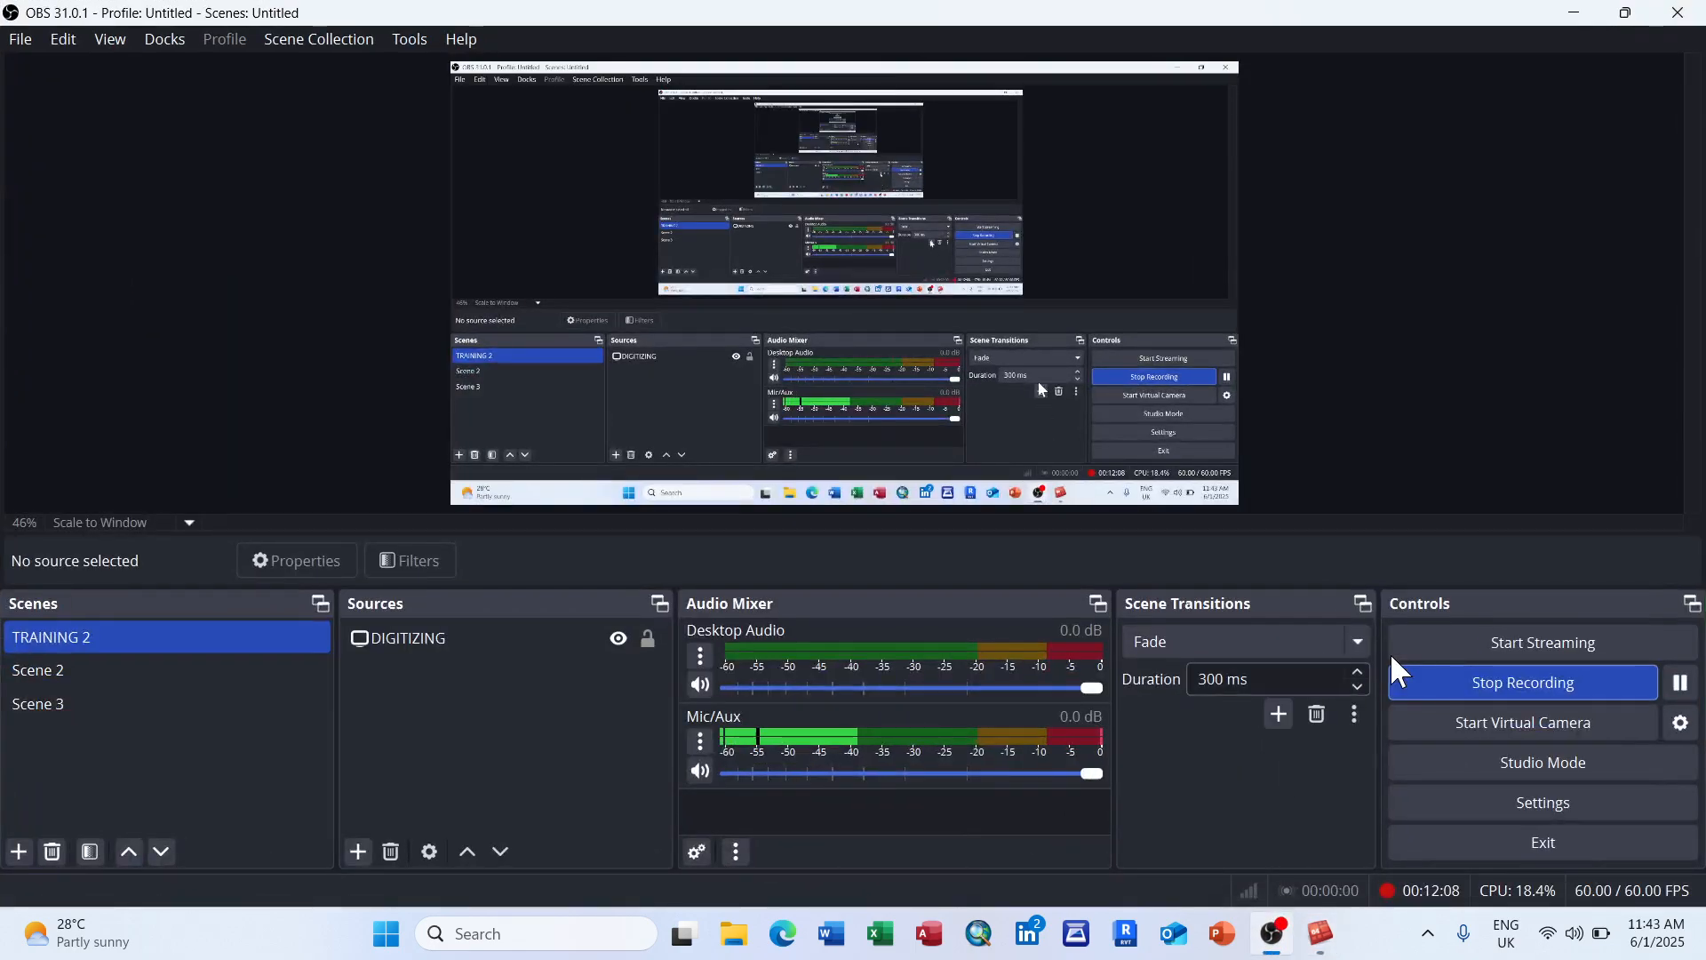